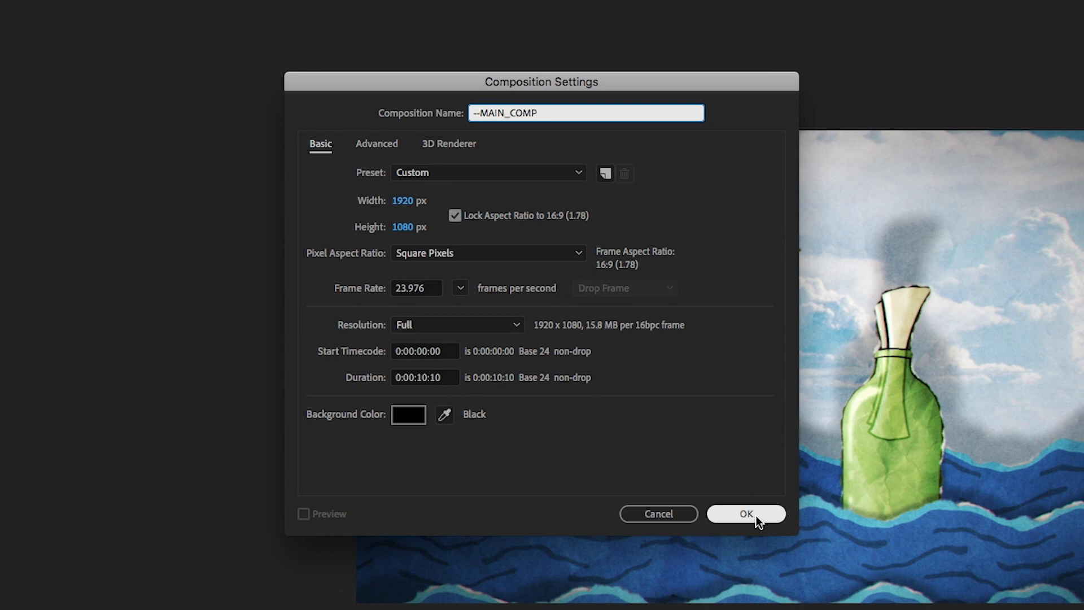
# - Create the 1920 × 1080 composition --MAIN_COMP and start a new solid in it named Water
pyautogui.click(755, 514)
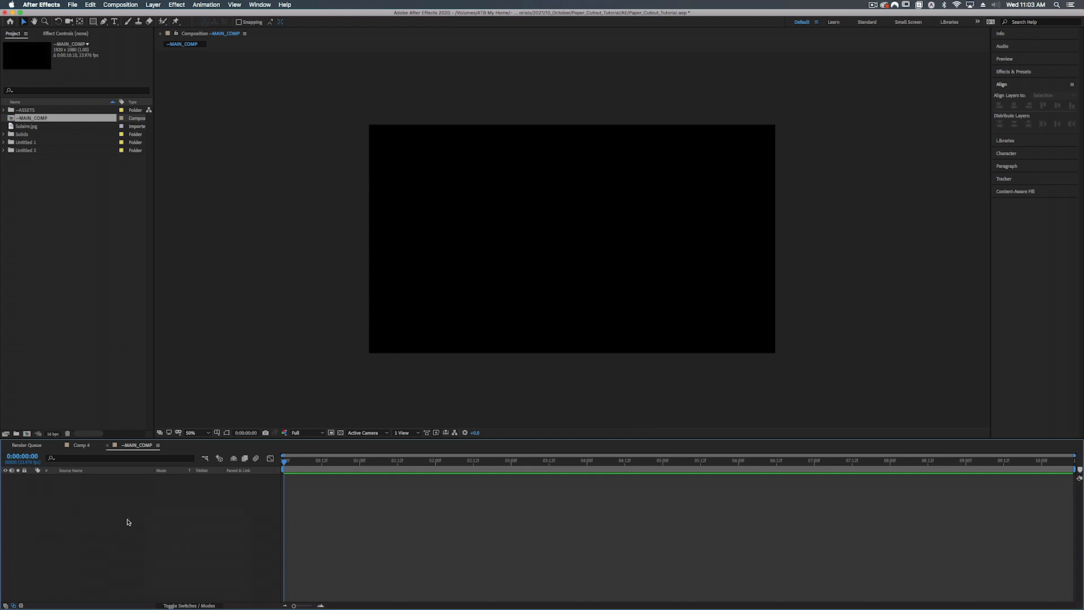
pyautogui.rightClick(146, 532)
pyautogui.moveTo(162, 515)
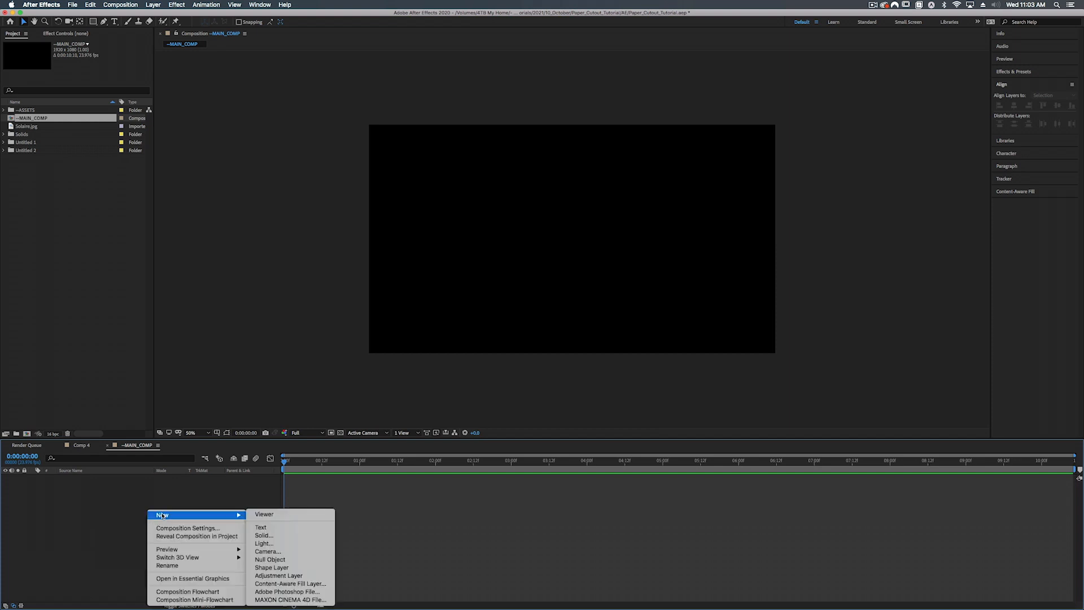
pyautogui.click(263, 535)
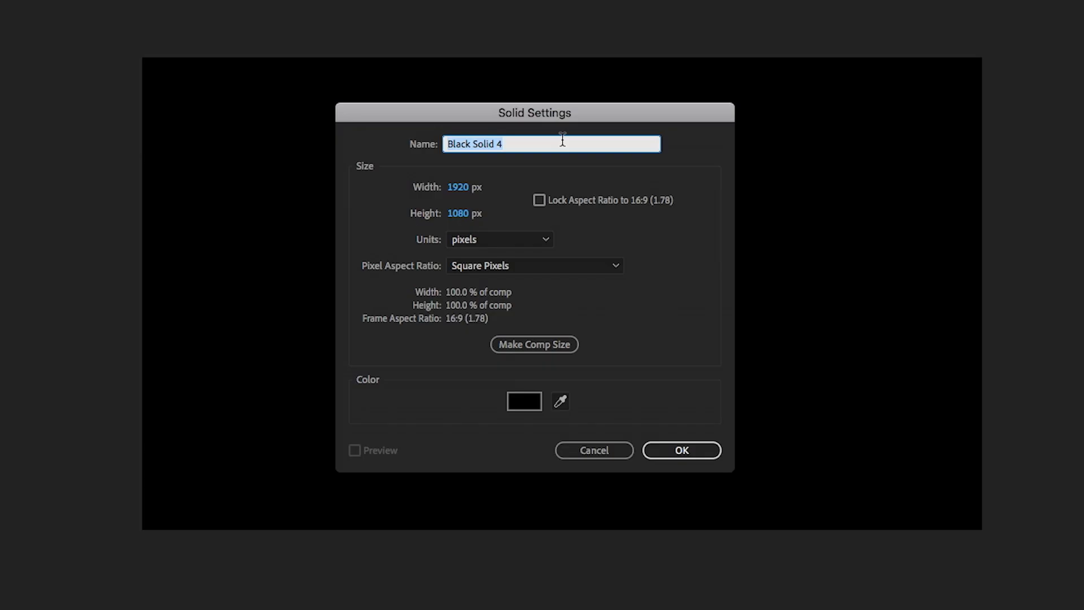
pyautogui.write('Wa')
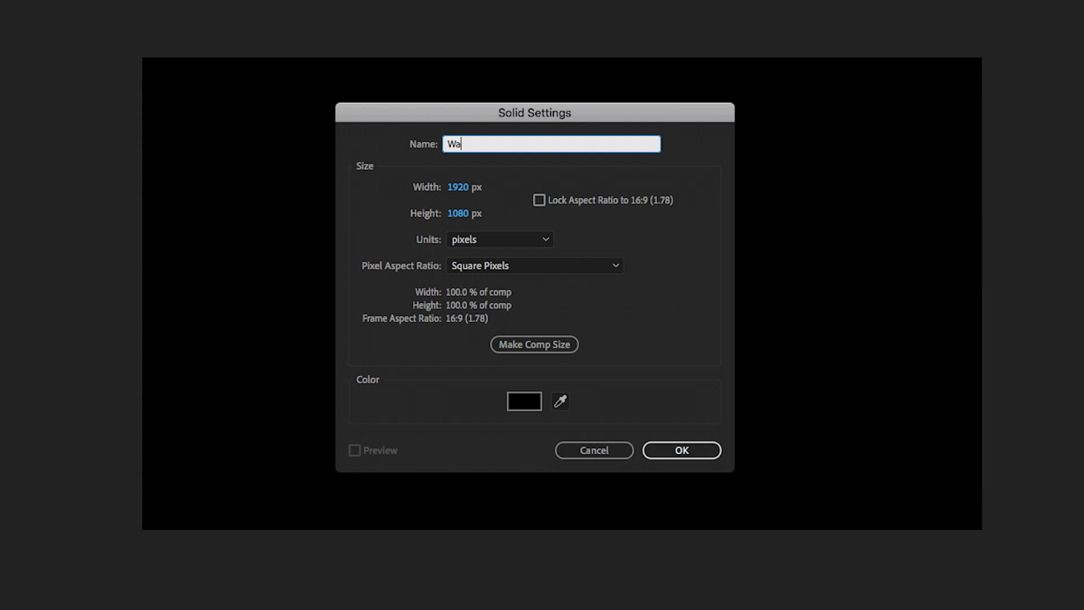
pyautogui.write('ter')
# - Give the Water solid the blue colour 0076AD and create the layer
pyautogui.click(525, 402)
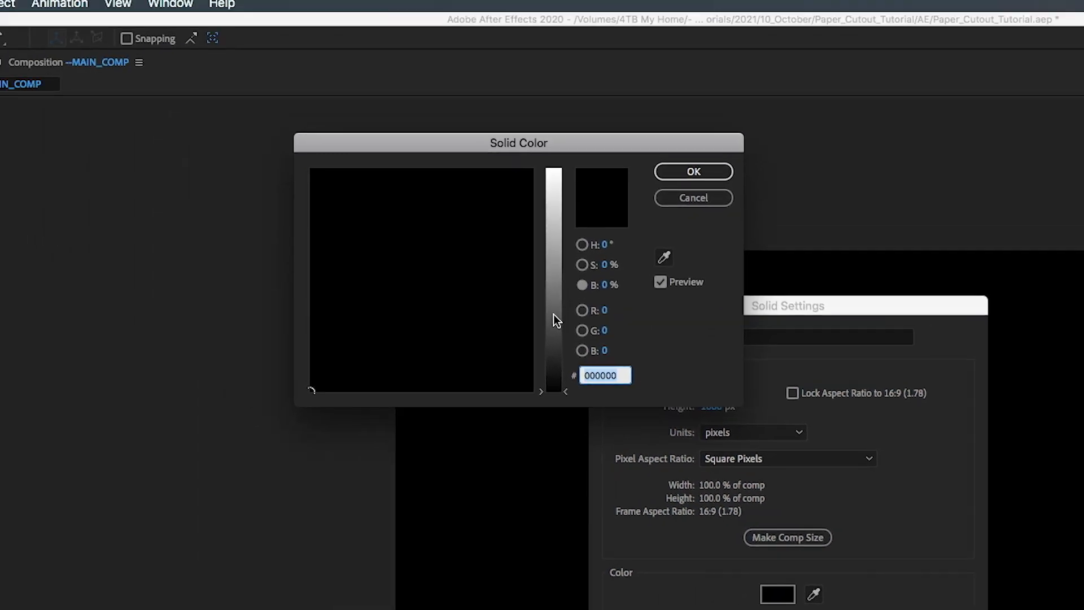
pyautogui.moveTo(553, 314); pyautogui.dragTo(668, 265)
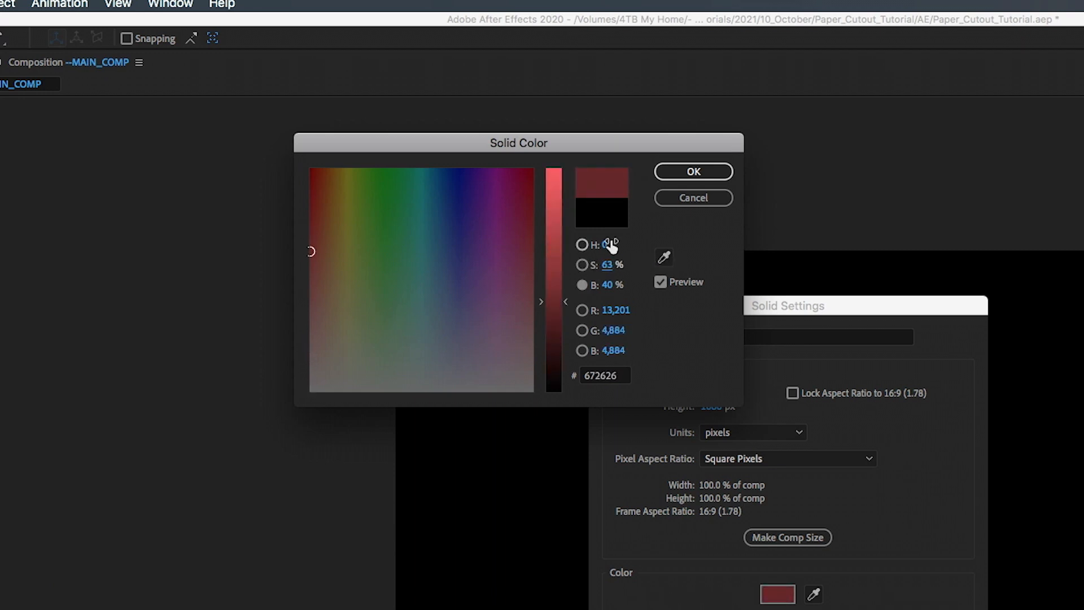
pyautogui.moveTo(610, 244); pyautogui.dragTo(777, 244)
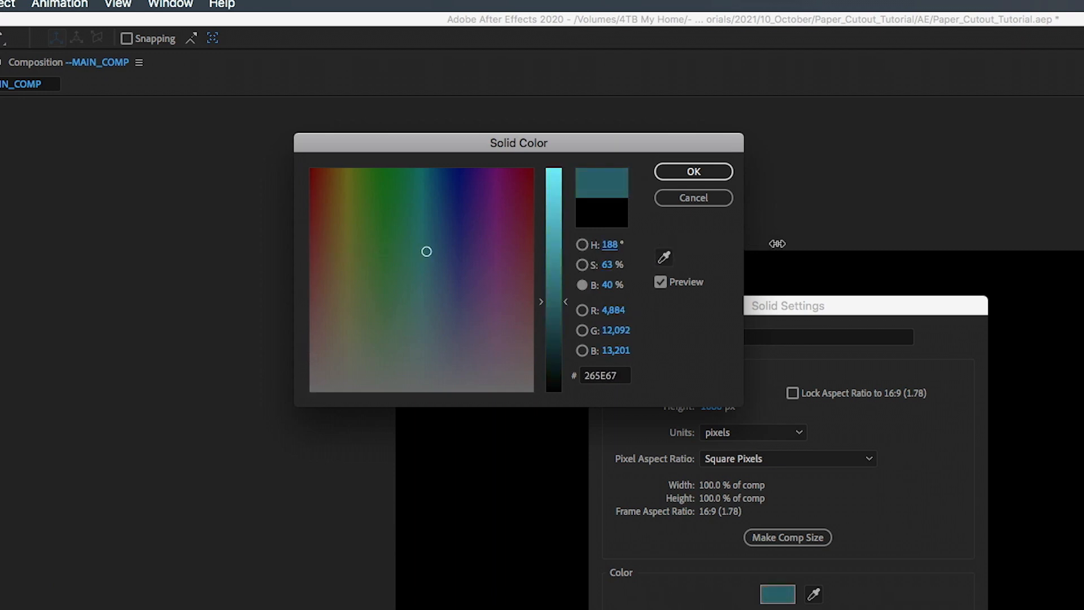
pyautogui.moveTo(609, 265); pyautogui.dragTo(626, 285)
pyautogui.moveTo(608, 266); pyautogui.dragTo(616, 244)
pyautogui.moveTo(607, 285); pyautogui.dragTo(617, 283)
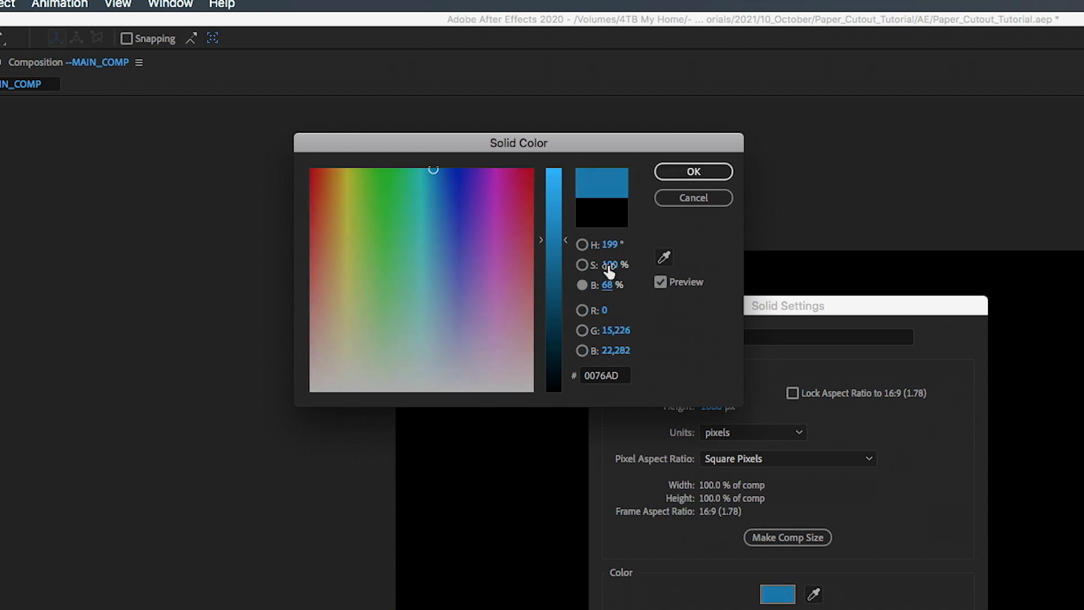
pyautogui.click(692, 171)
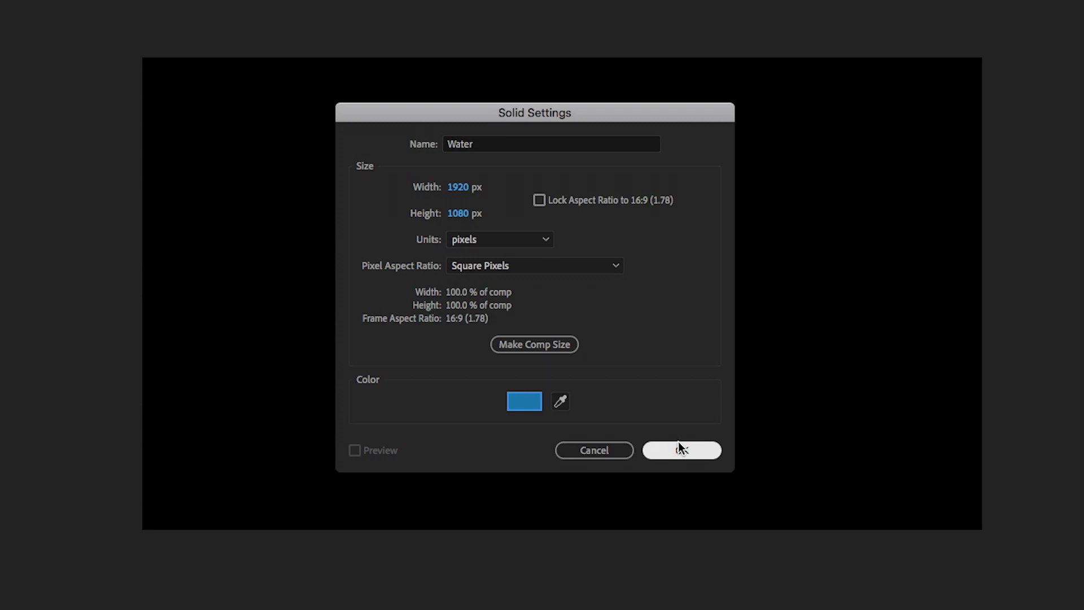
pyautogui.click(689, 447)
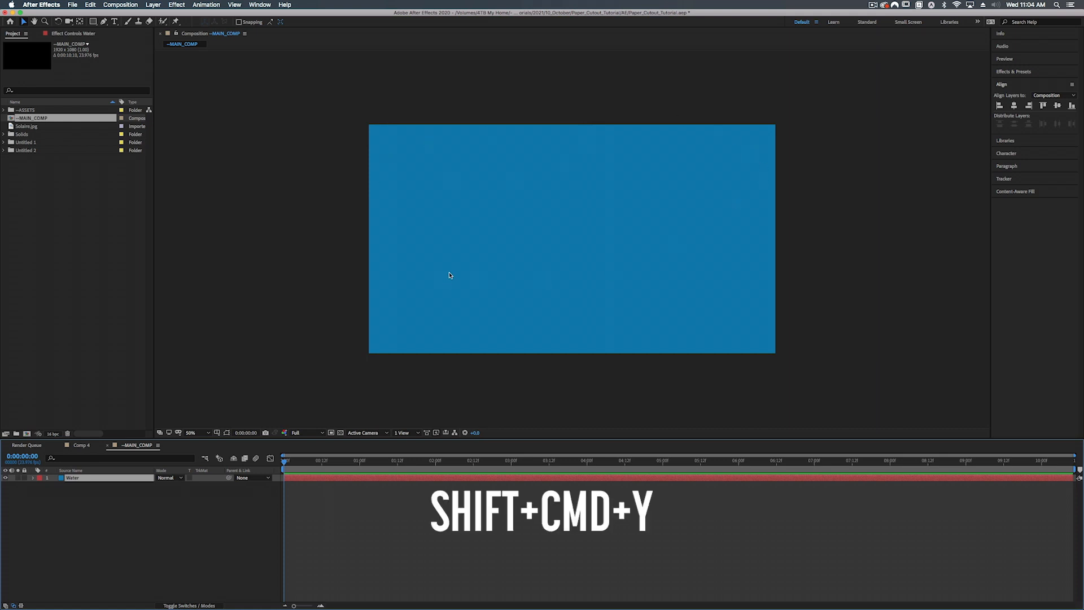
# - Reopen the Water solid's settings and darken its colour to 005E91
pyautogui.press('shift+super+y')
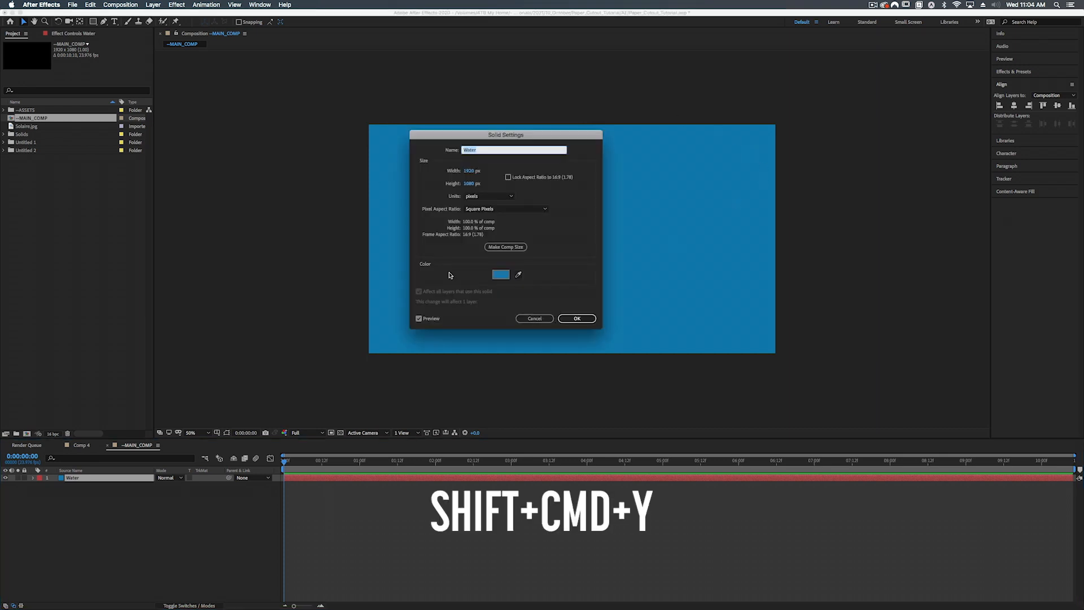
pyautogui.moveTo(480, 136); pyautogui.dragTo(505, 137)
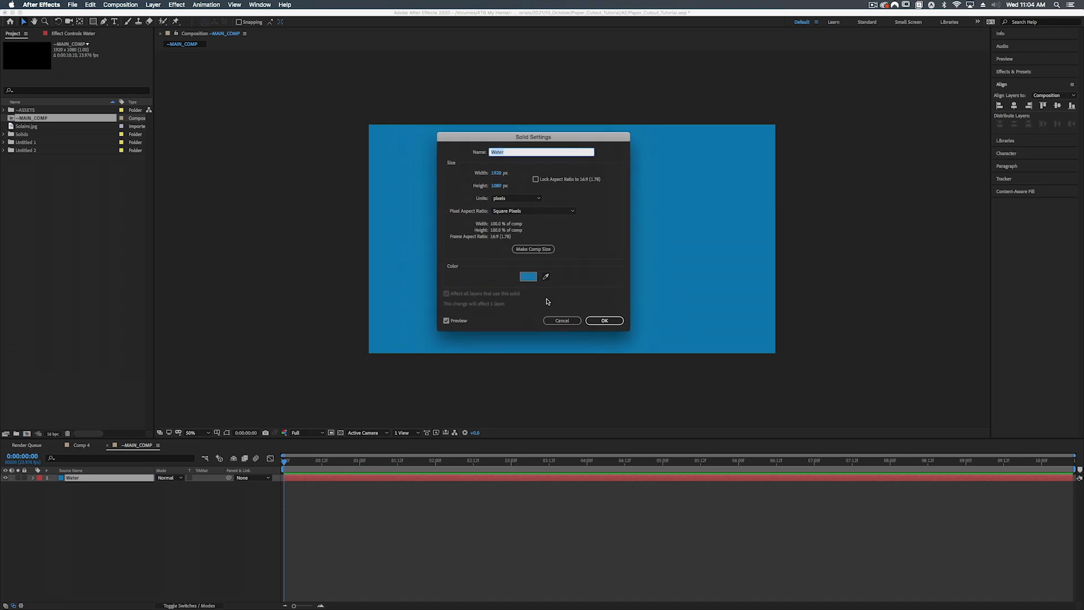
pyautogui.click(526, 276)
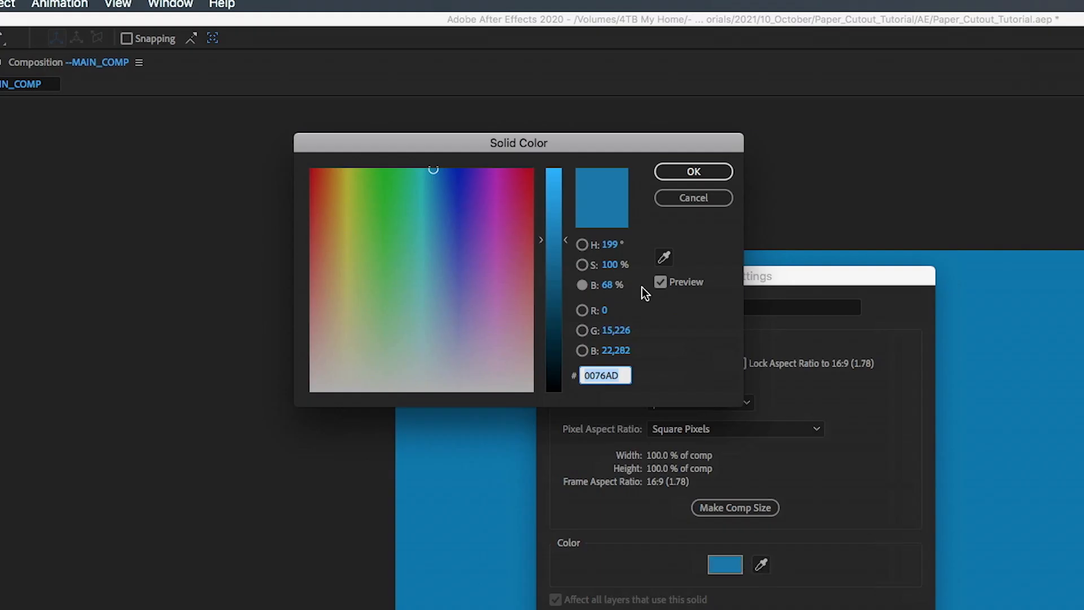
pyautogui.moveTo(565, 240)
pyautogui.mouseDown()
pyautogui.moveTo(566, 265)
pyautogui.moveTo(613, 247)
pyautogui.mouseUp()
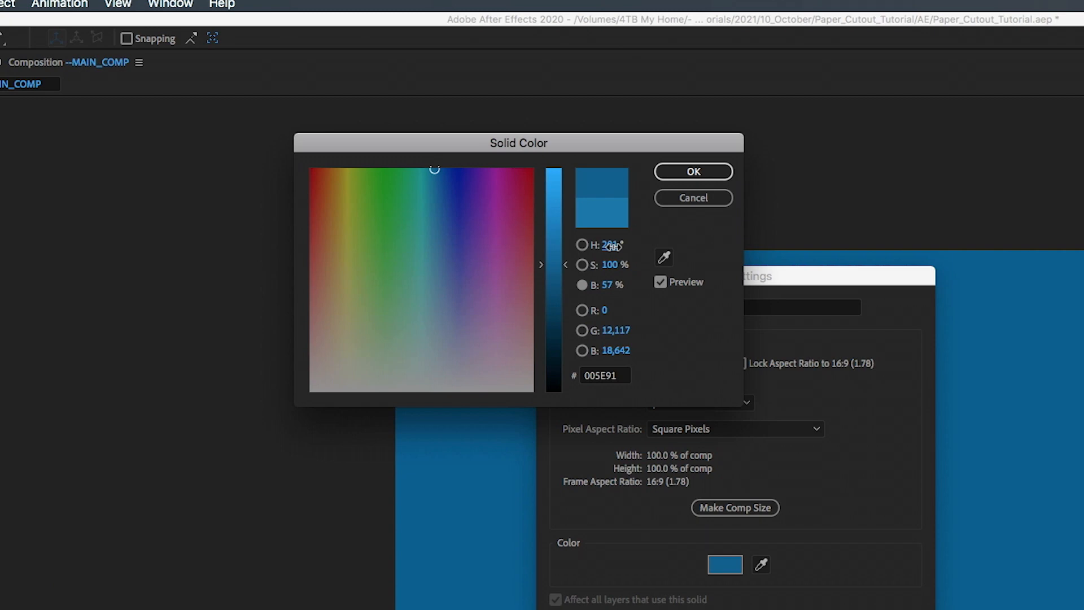
pyautogui.click(696, 171)
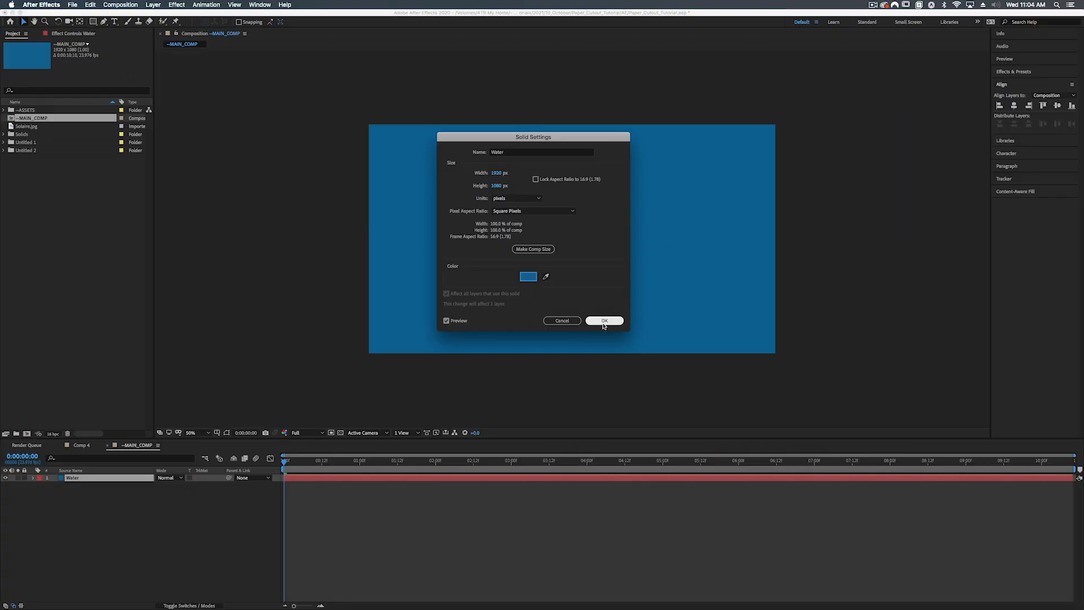
pyautogui.click(604, 320)
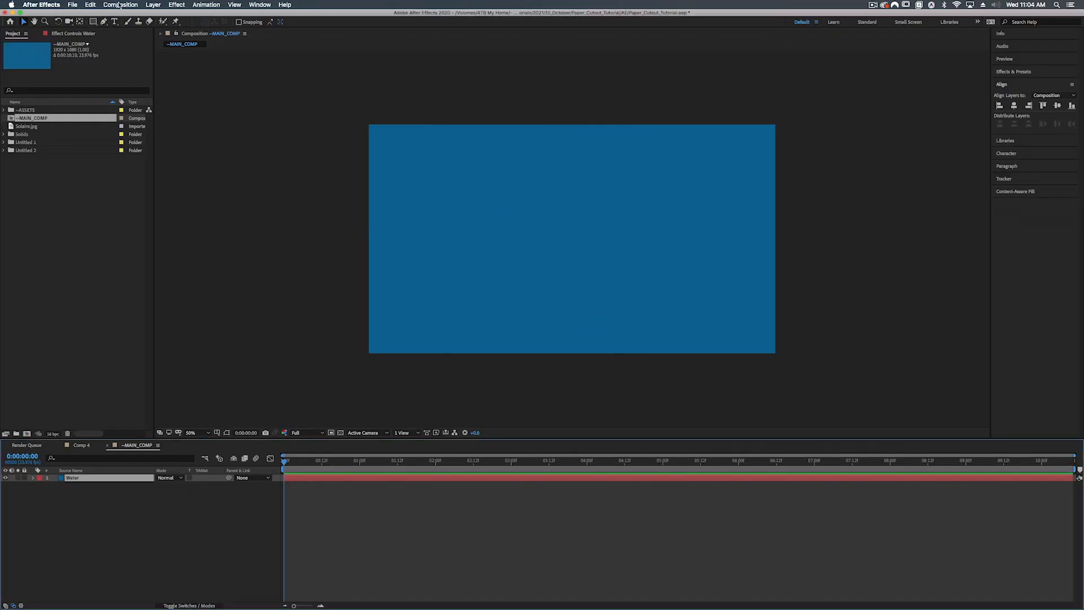
# - Add a full-frame rectangular mask to the Water layer and lower its upper edge so only about the bottom third remains
pyautogui.doubleClick(94, 22)
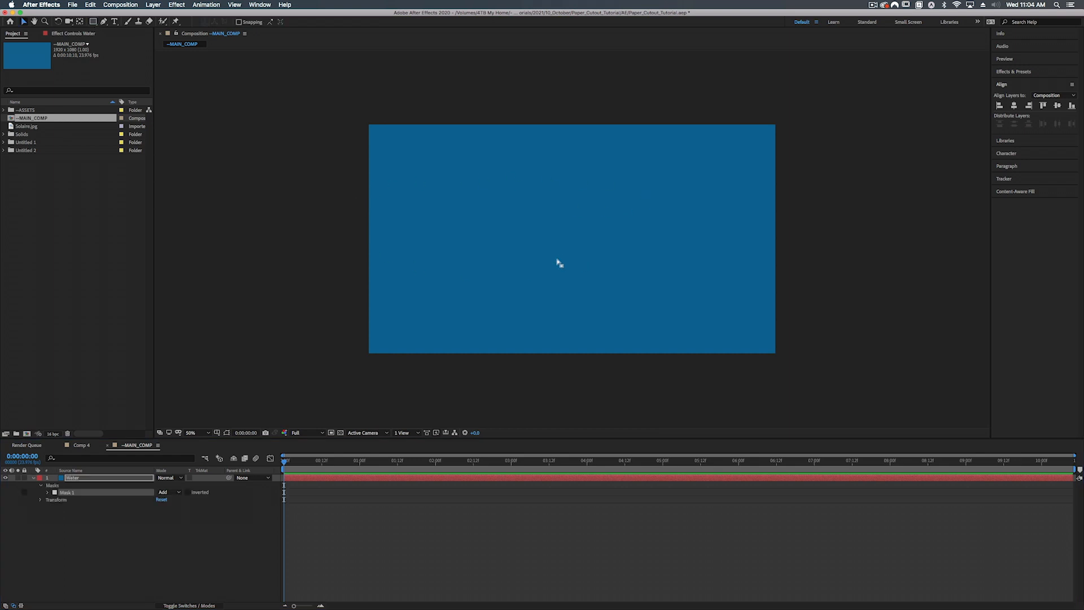
pyautogui.press('shift+super+h')
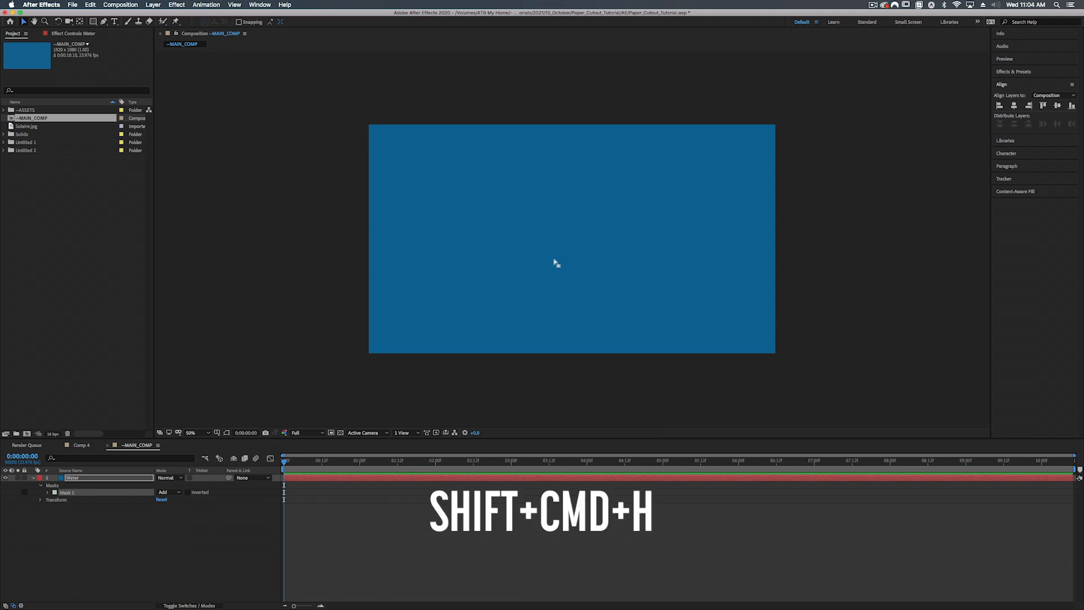
pyautogui.press('shift+super+h')
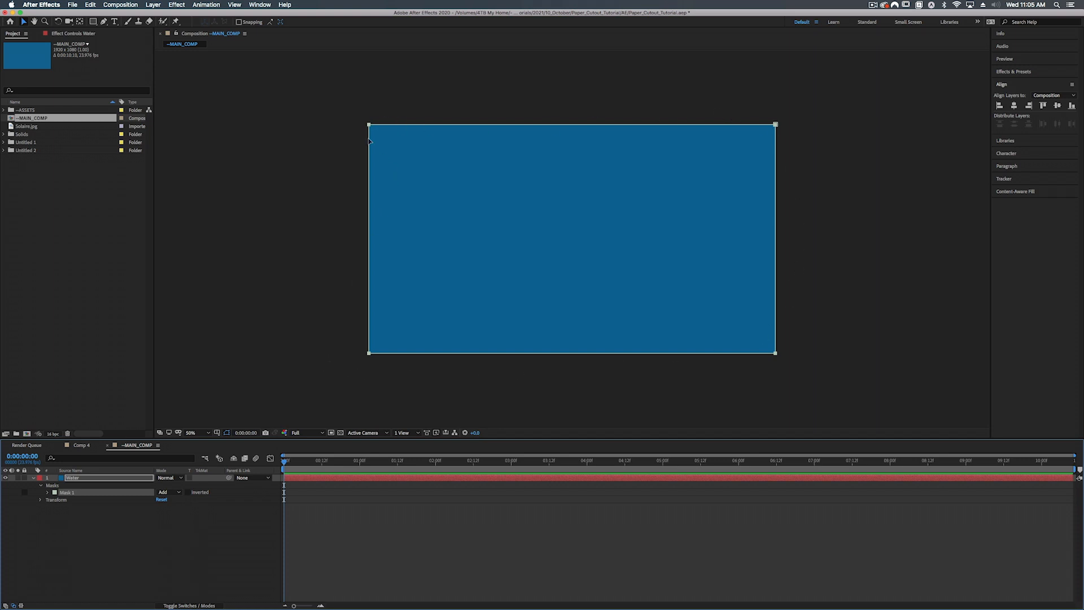
pyautogui.click(777, 125)
pyautogui.moveTo(570, 139); pyautogui.dragTo(566, 284)
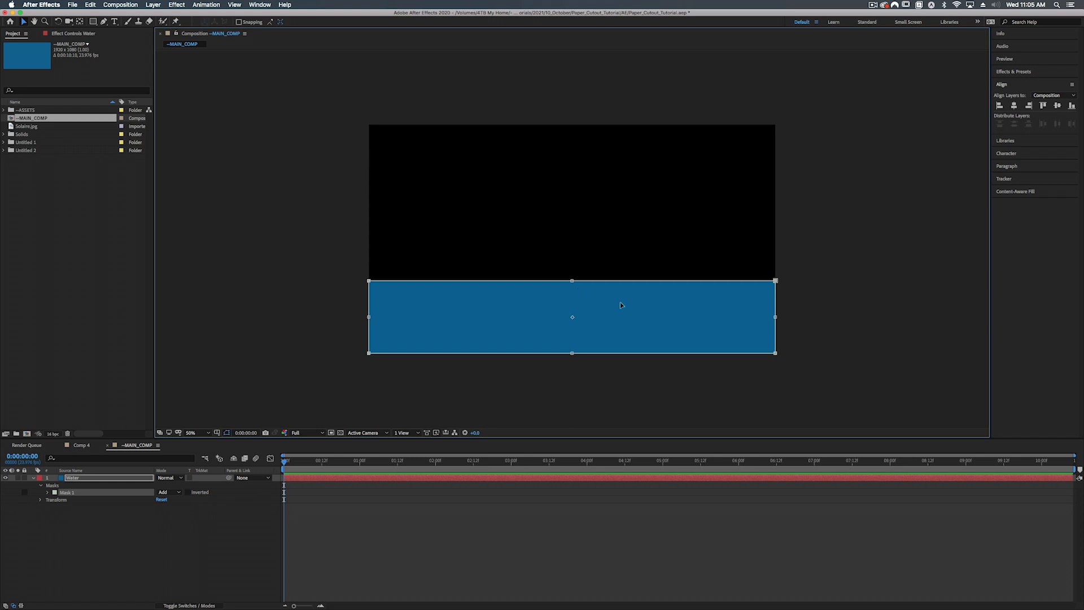
pyautogui.press('Return')
# - Add a Stroke layer style to the Water layer and expand its properties
pyautogui.rightClick(86, 481)
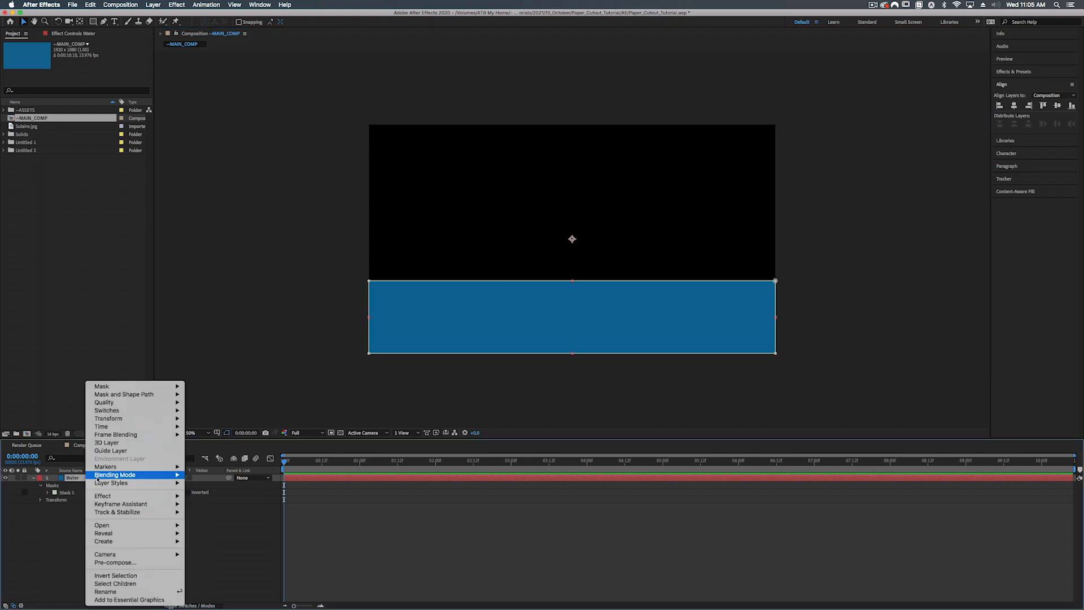
pyautogui.moveTo(104, 486)
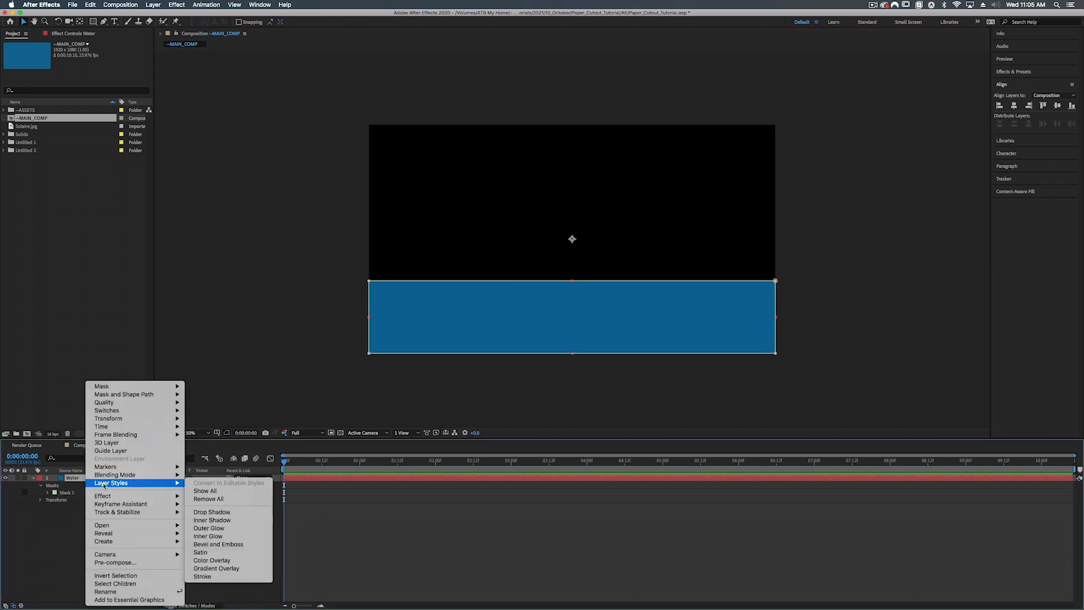
pyautogui.click(213, 577)
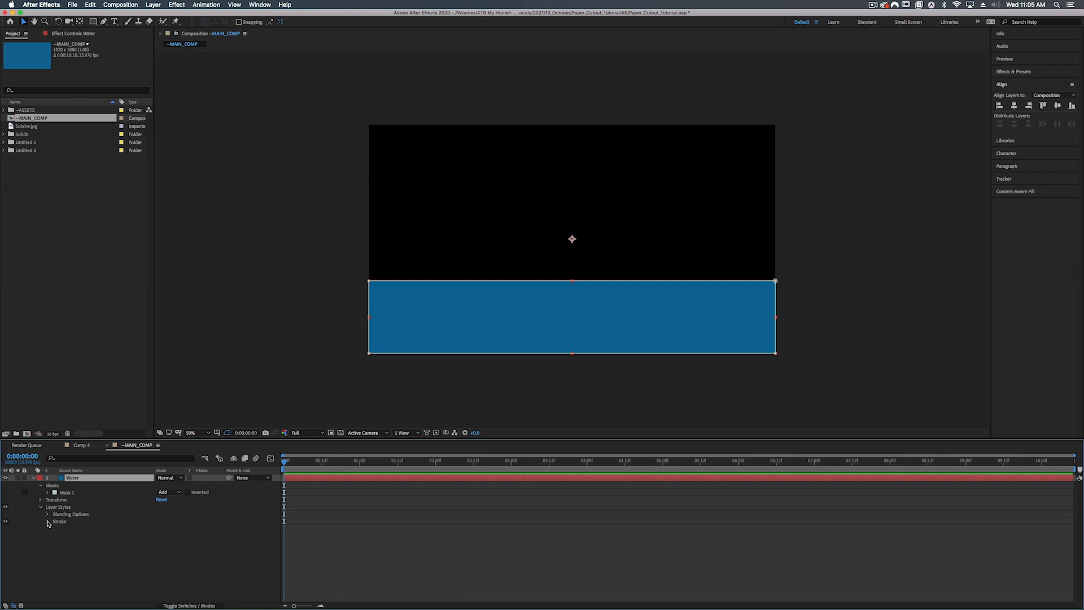
pyautogui.click(48, 522)
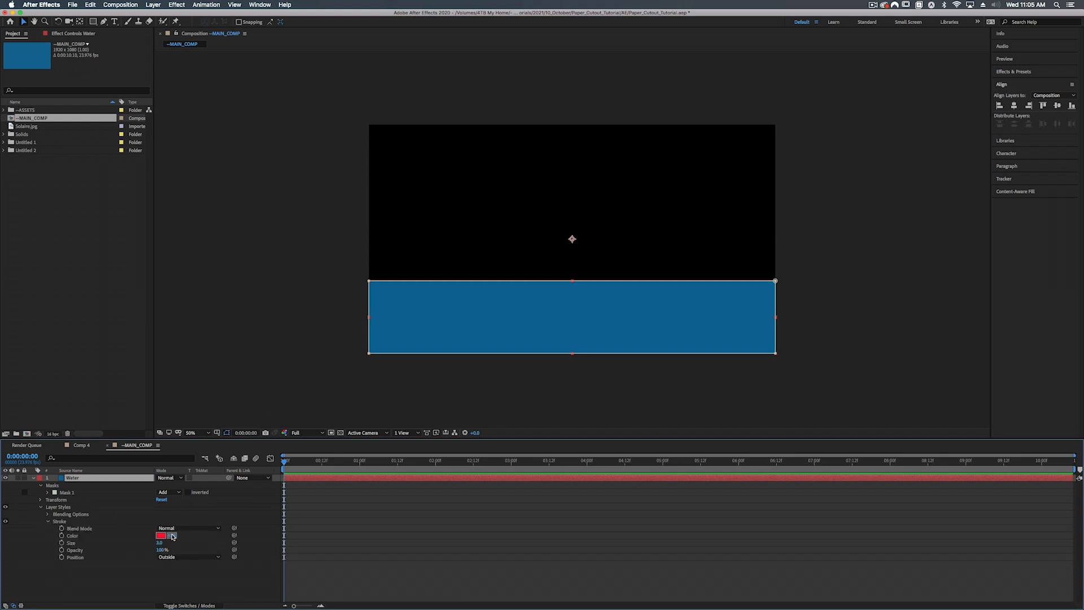
# - Sample the water's blue as the stroke colour and brighten it to a light cyan blue
pyautogui.click(443, 296)
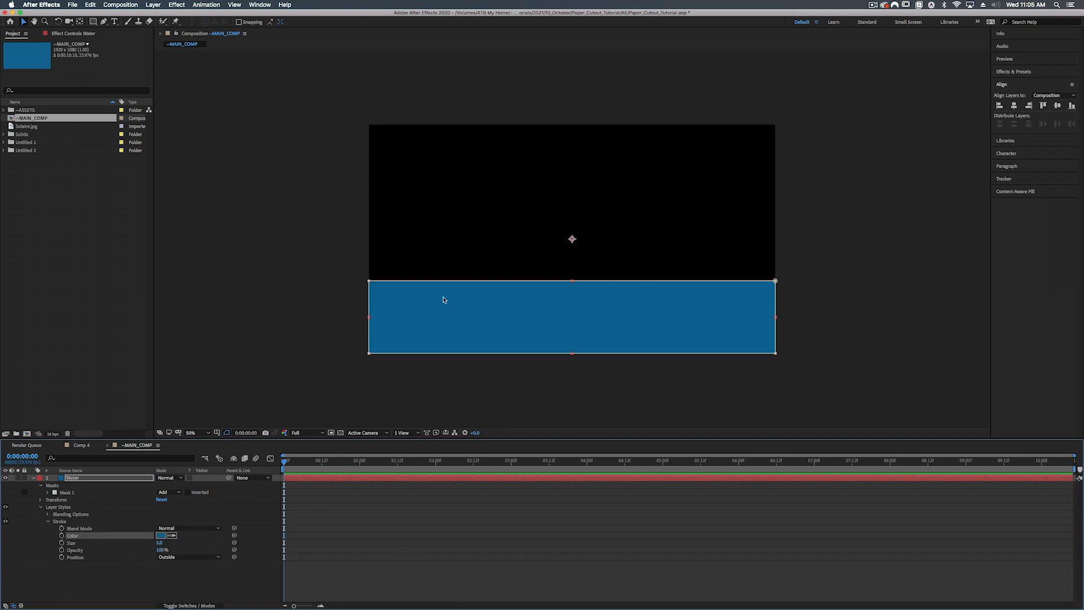
pyautogui.click(161, 535)
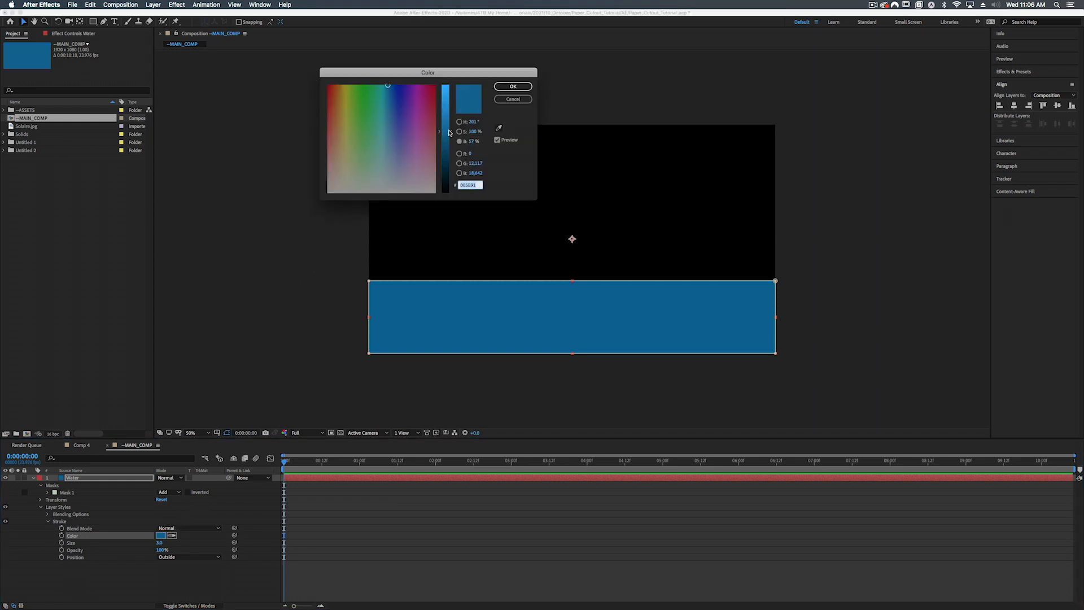
pyautogui.moveTo(450, 132)
pyautogui.mouseDown()
pyautogui.moveTo(451, 99)
pyautogui.moveTo(467, 132)
pyautogui.moveTo(464, 120)
pyautogui.mouseUp()
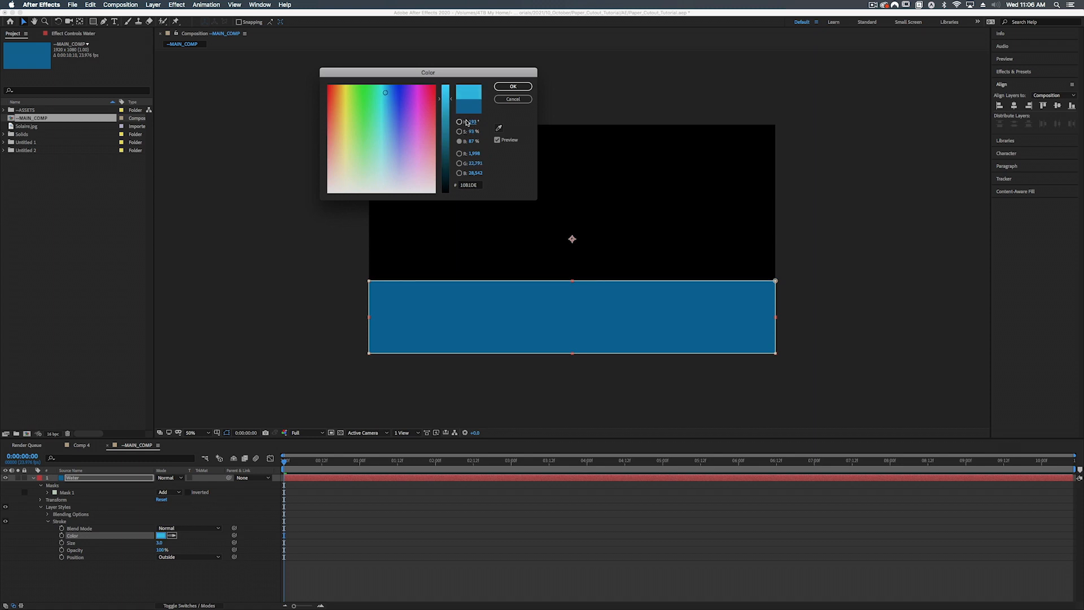
pyautogui.moveTo(472, 131); pyautogui.dragTo(464, 131)
pyautogui.click(512, 86)
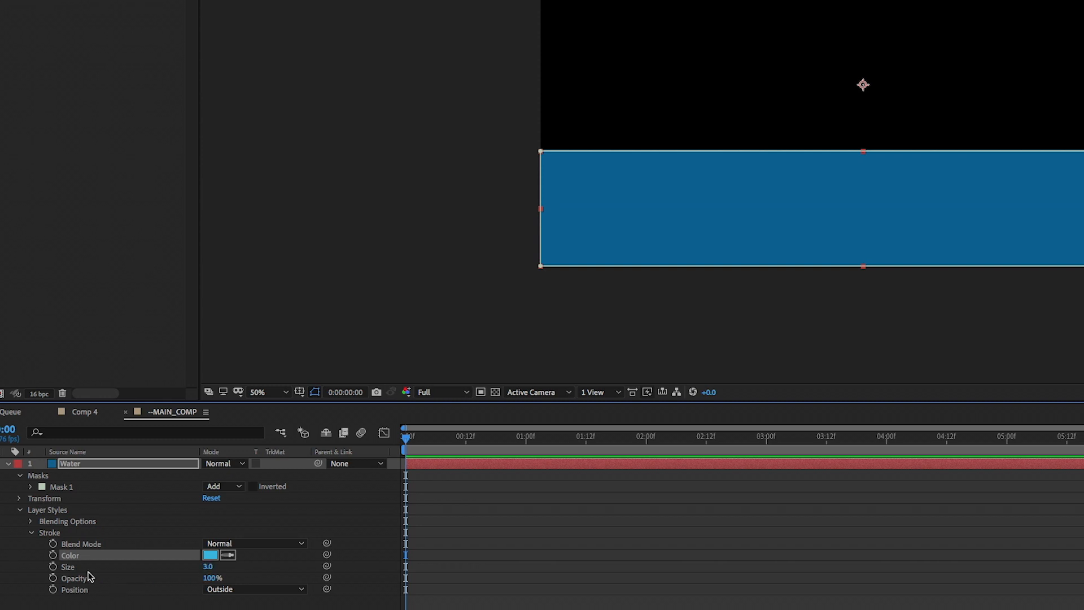
# - Set the stroke size to 25, keeping position Outside and opacity 100%, and collapse the Water layer
pyautogui.moveTo(206, 567)
pyautogui.mouseDown()
pyautogui.moveTo(486, 552)
pyautogui.moveTo(330, 543)
pyautogui.mouseUp()
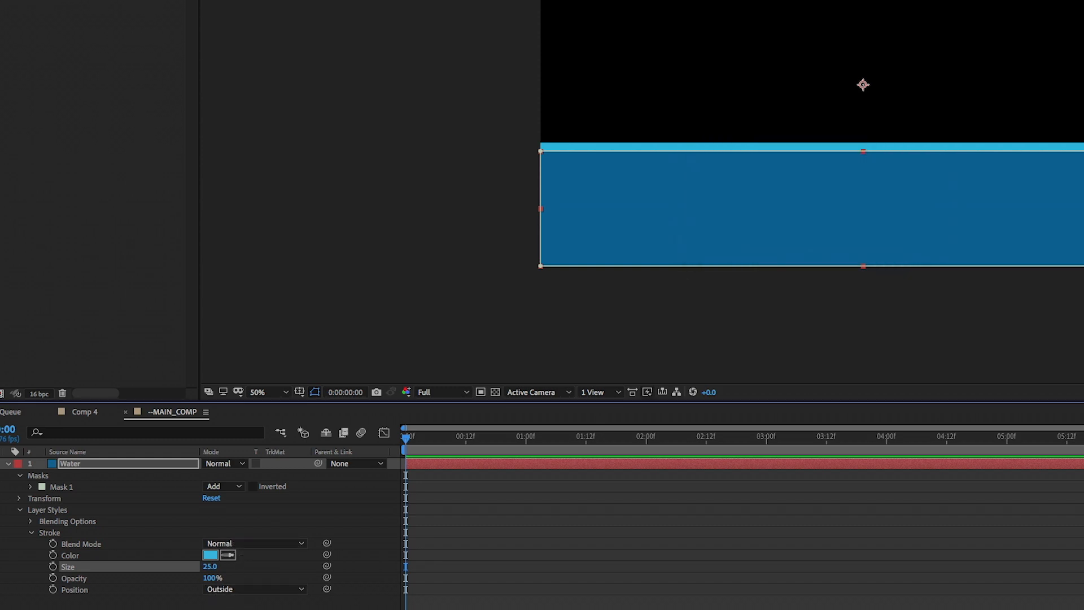
pyautogui.click(230, 590)
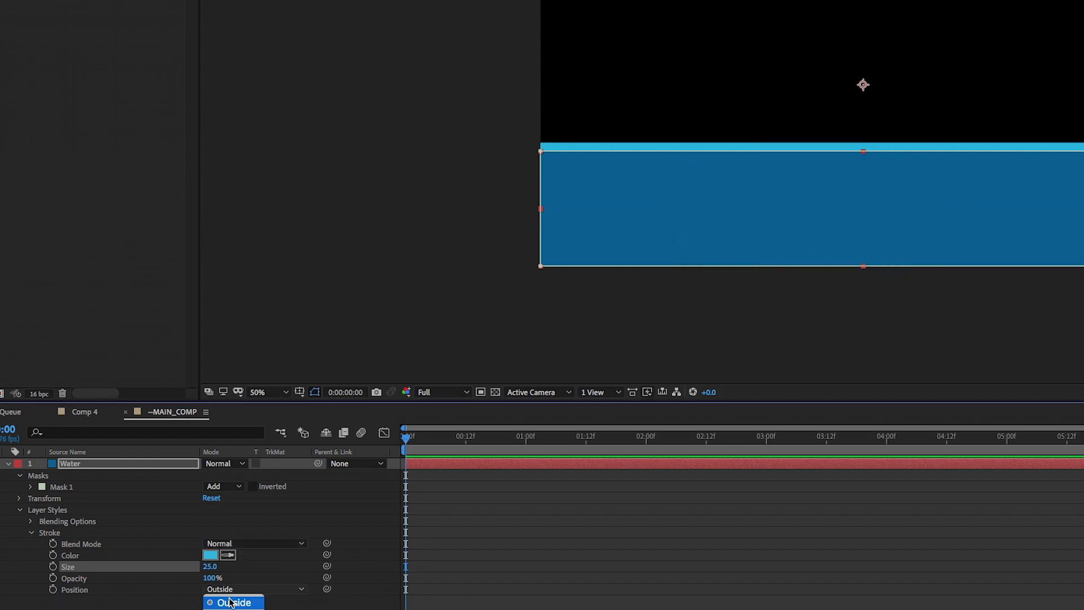
pyautogui.click(220, 601)
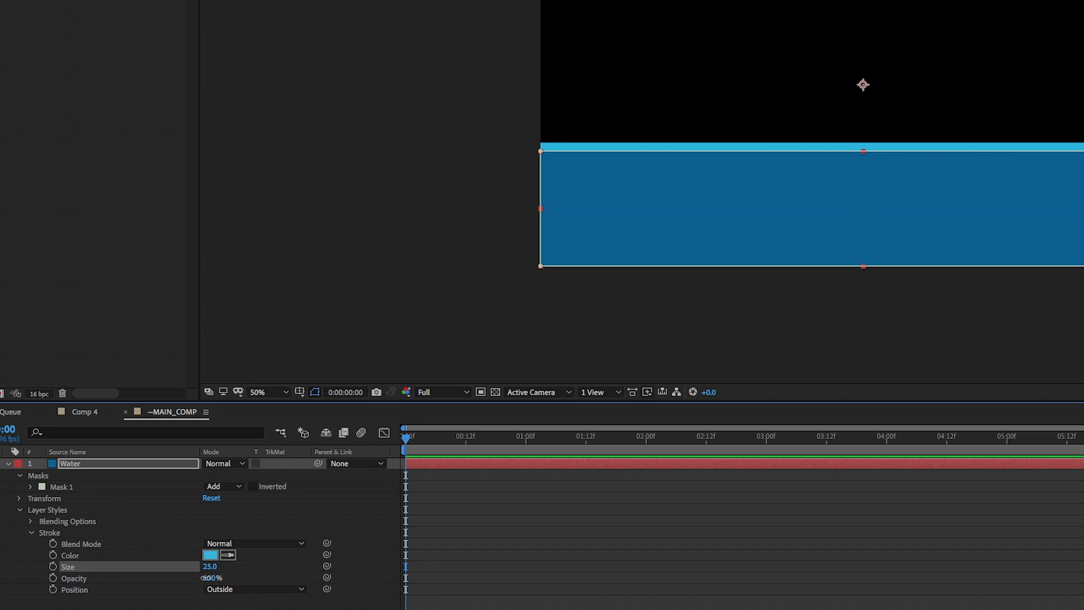
pyautogui.moveTo(209, 578)
pyautogui.mouseDown()
pyautogui.moveTo(153, 579)
pyautogui.moveTo(326, 579)
pyautogui.mouseUp()
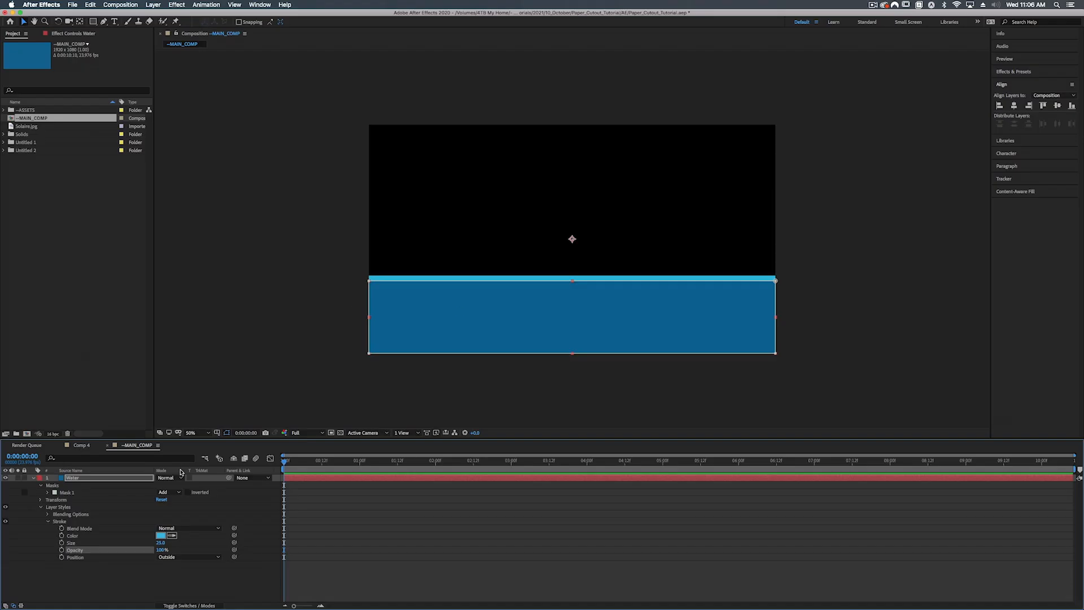
pyautogui.click(33, 478)
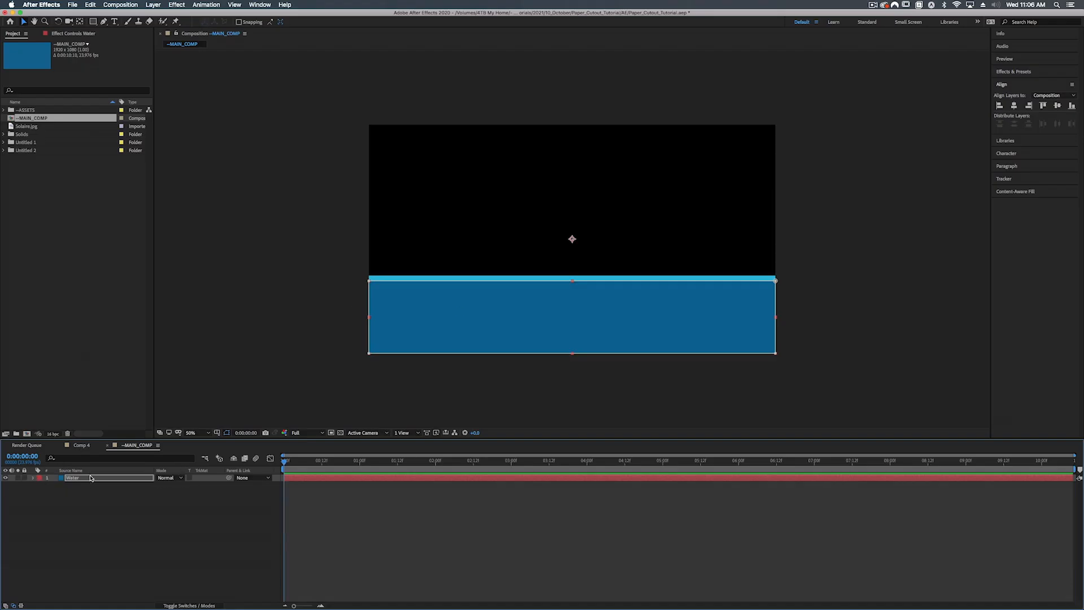
# - Create a 1920 x 1080 blue solid named Ripples above the Water layer and hide it
pyautogui.rightClick(96, 513)
pyautogui.moveTo(108, 515)
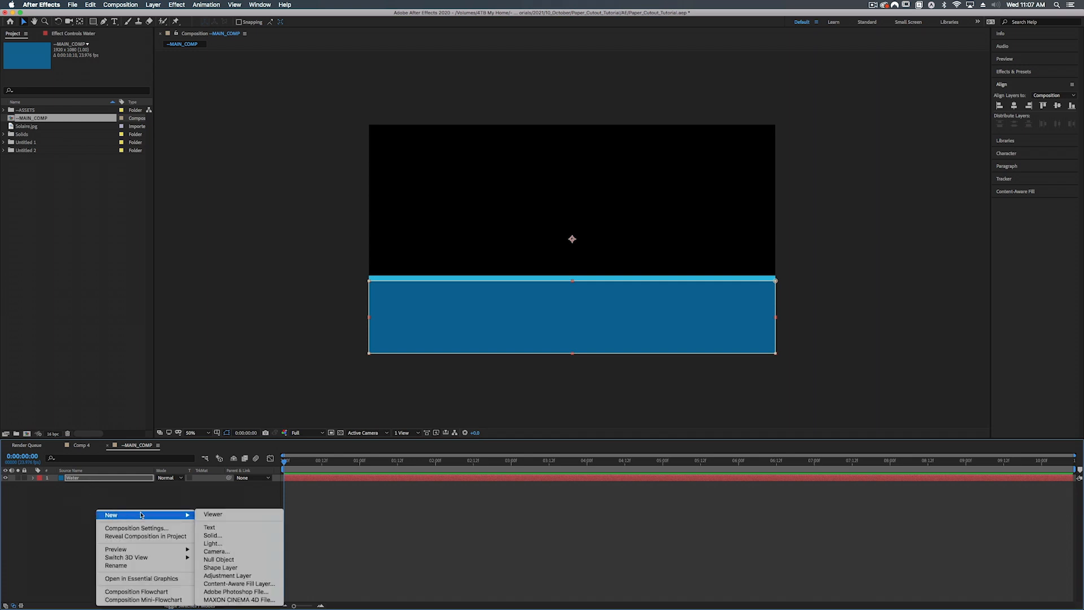
pyautogui.click(213, 535)
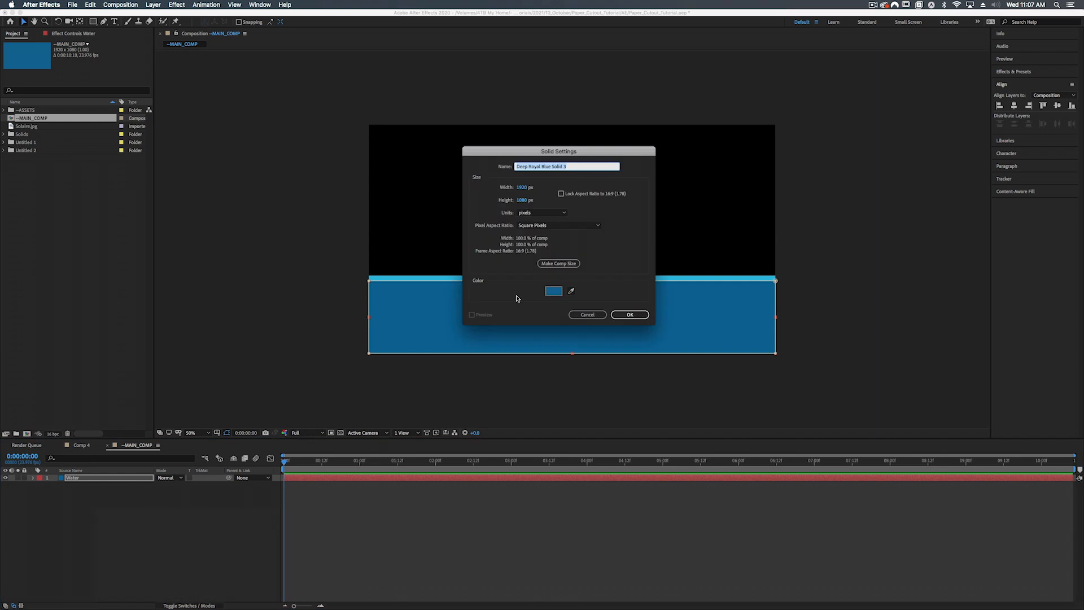
pyautogui.write('Ripples')
pyautogui.click(631, 315)
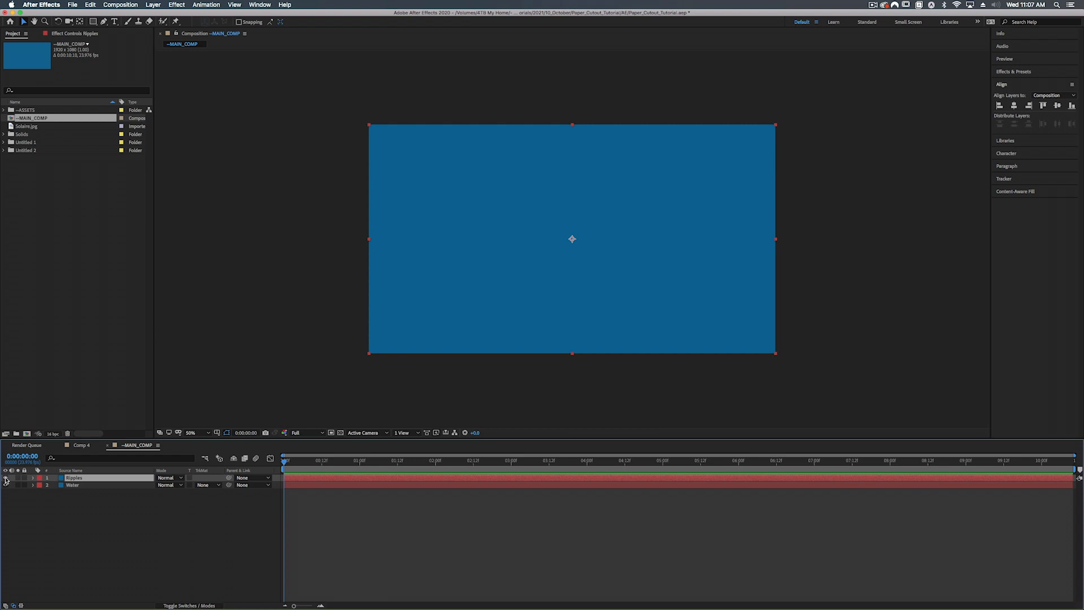
pyautogui.click(6, 478)
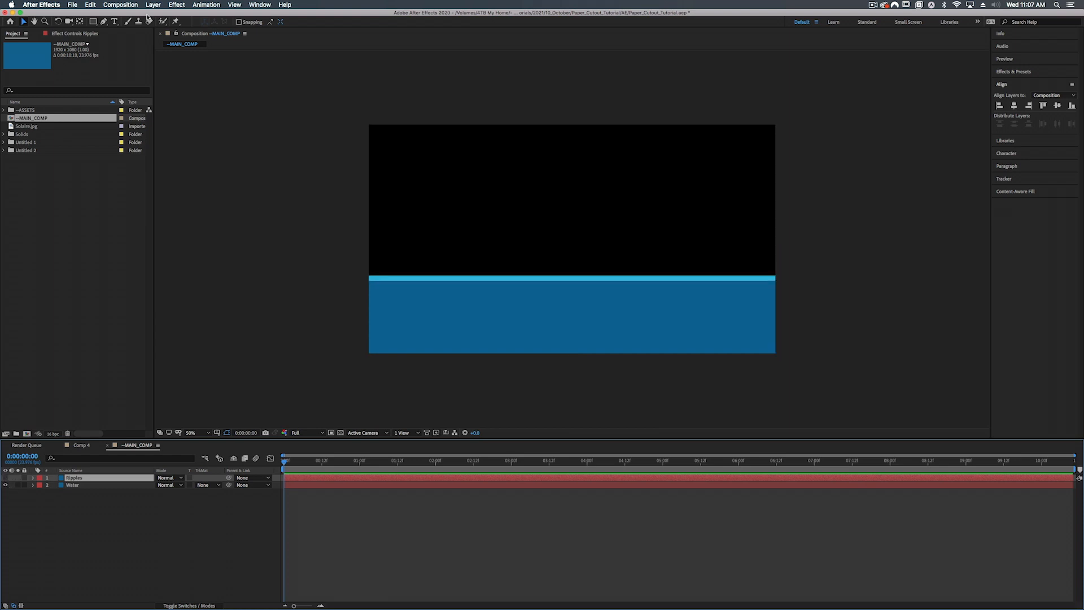
# - Draw a short horizontal open mask path on the Ripples layer with the Pen tool, just below the water's upper-left edge
pyautogui.click(104, 22)
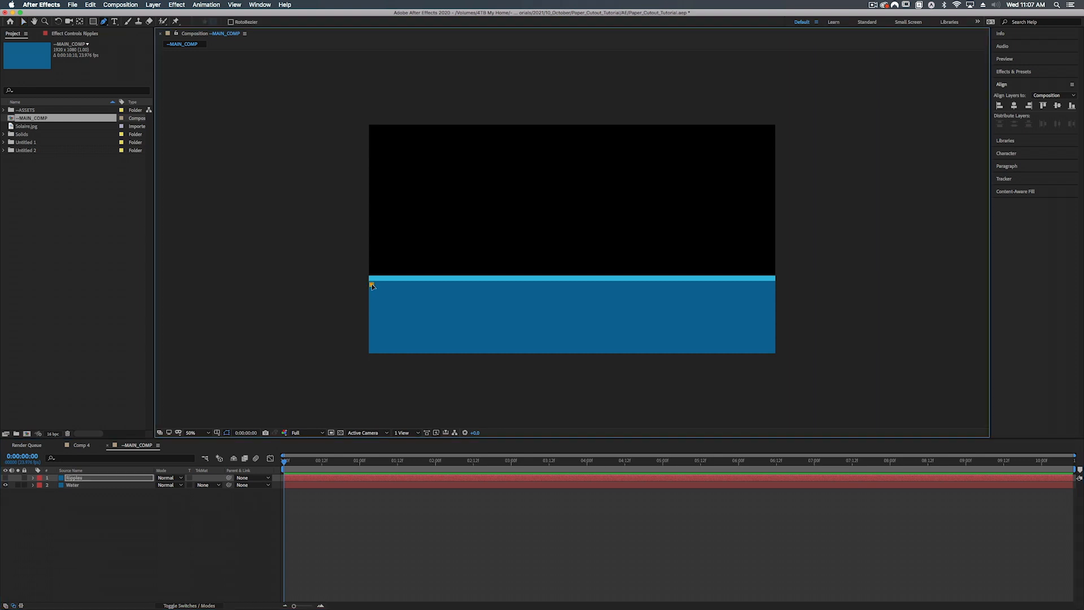
pyautogui.keyDown('shift'); pyautogui.click(421, 288); pyautogui.keyUp('shift')
pyautogui.click(395, 301)
pyautogui.click(492, 301)
pyautogui.press('super+z')
pyautogui.press('super+z')
# - Draw three more separate horizontal ripple lines of varying length as Ripples masks, staggered below the first one
pyautogui.press('Return')
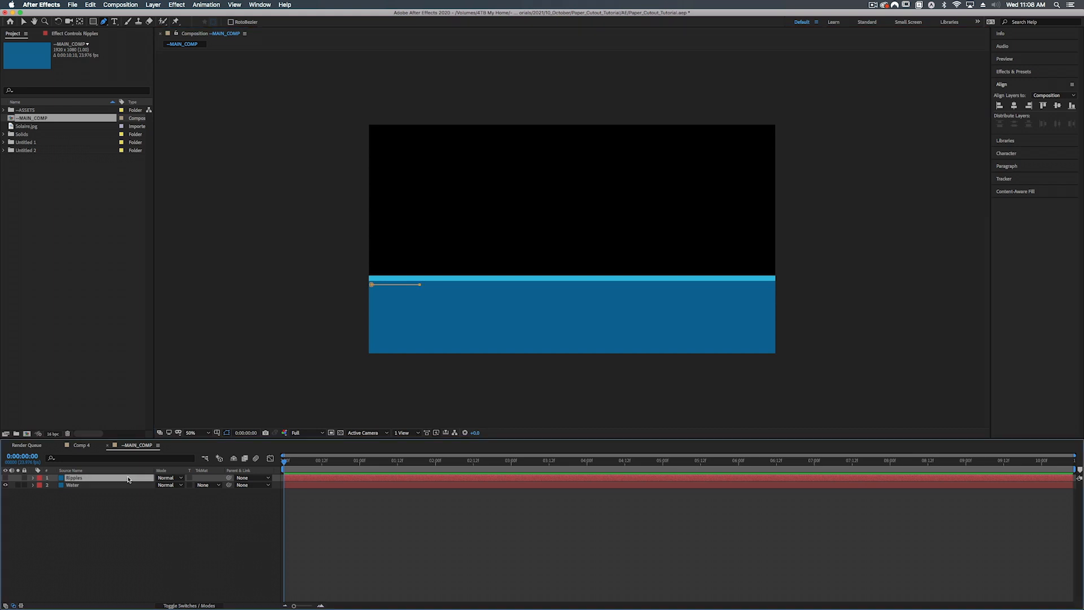
pyautogui.click(396, 291)
pyautogui.click(441, 291)
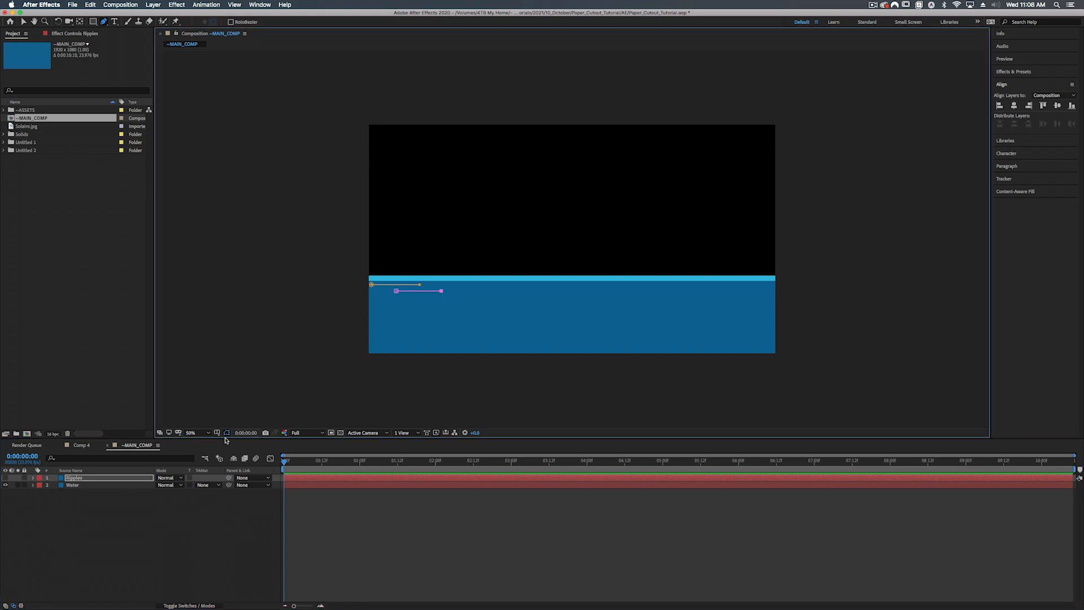
pyautogui.click(379, 300)
pyautogui.click(409, 300)
pyautogui.click(421, 304)
pyautogui.click(464, 304)
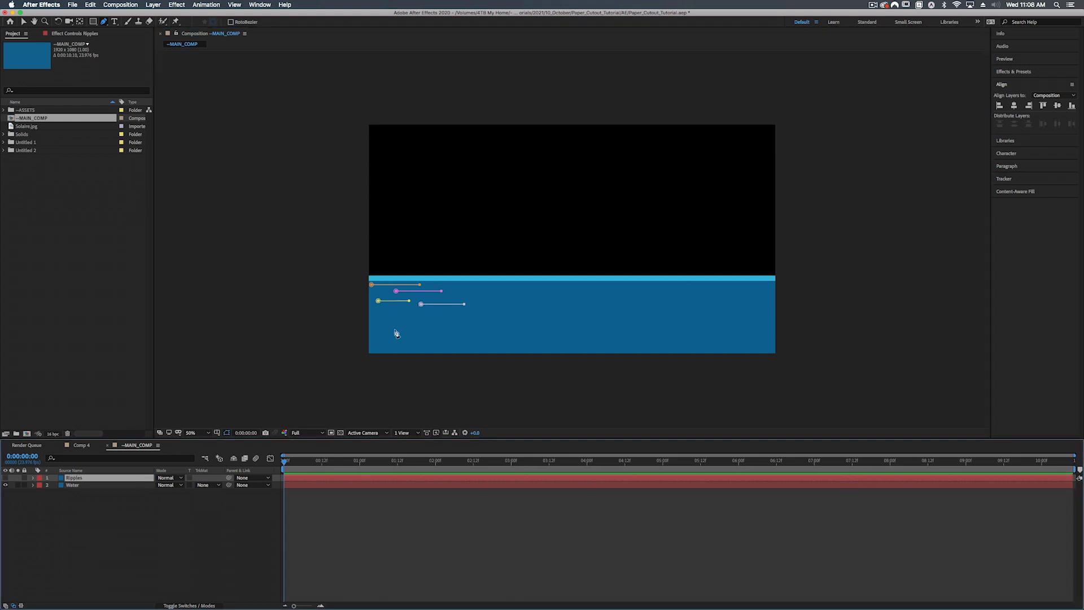
# - Add four further horizontal mask lines of varying length to fill out the ripple cluster at the water's left side
pyautogui.click(450, 296)
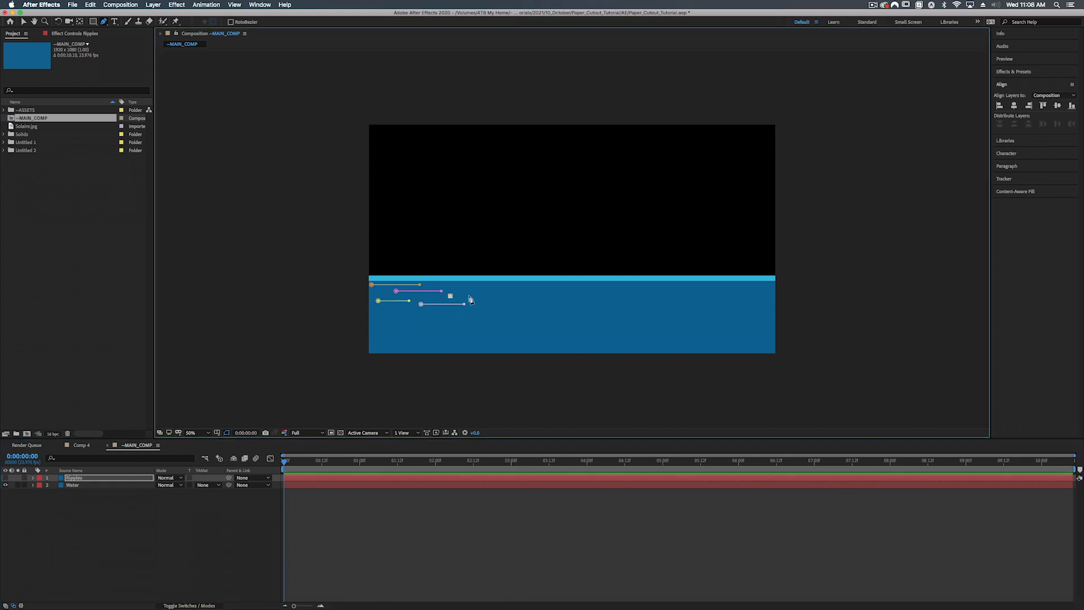
pyautogui.click(472, 296)
pyautogui.click(434, 285)
pyautogui.click(493, 285)
pyautogui.click(373, 310)
pyautogui.click(398, 310)
pyautogui.click(416, 310)
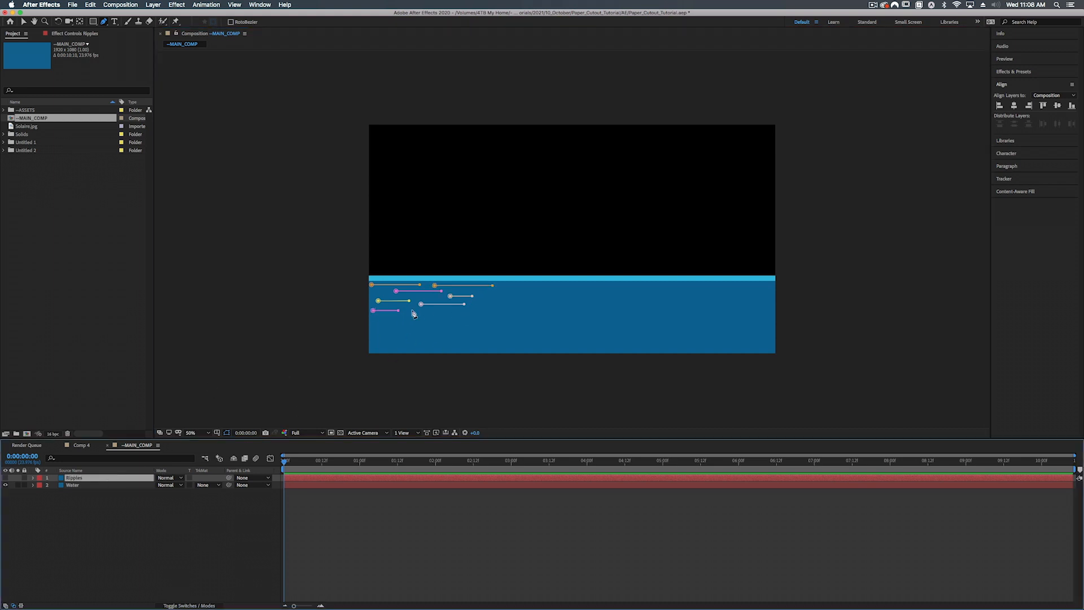
pyautogui.click(483, 310)
# - Duplicate all eight Ripples masks and shift the copies to the right and slightly down beside the originals
pyautogui.click(98, 480)
pyautogui.press('v')
pyautogui.press('m')
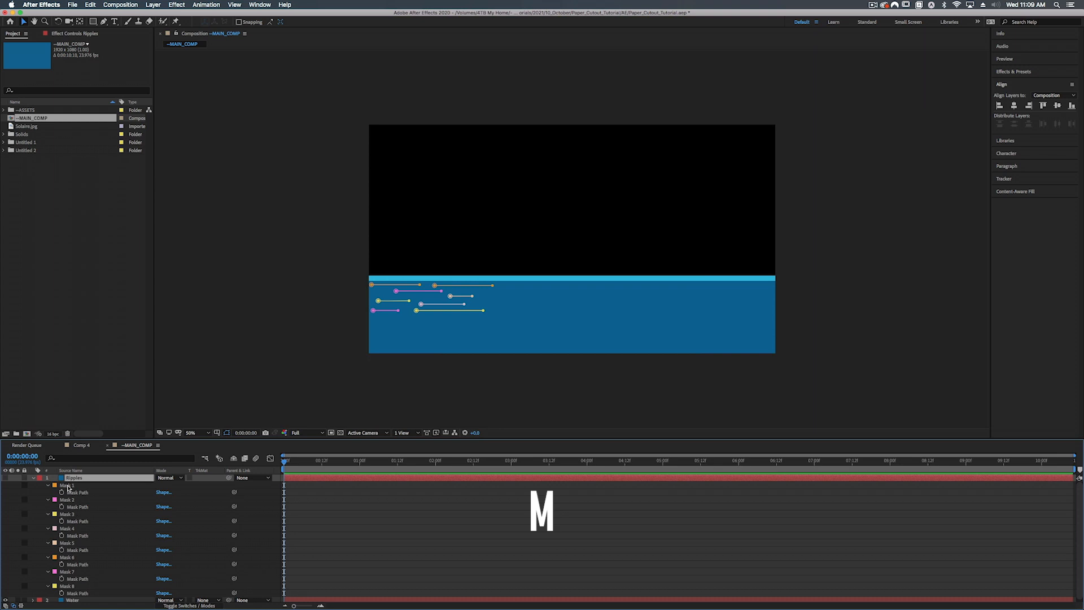
pyautogui.click(48, 485)
pyautogui.click(48, 492)
pyautogui.click(82, 485)
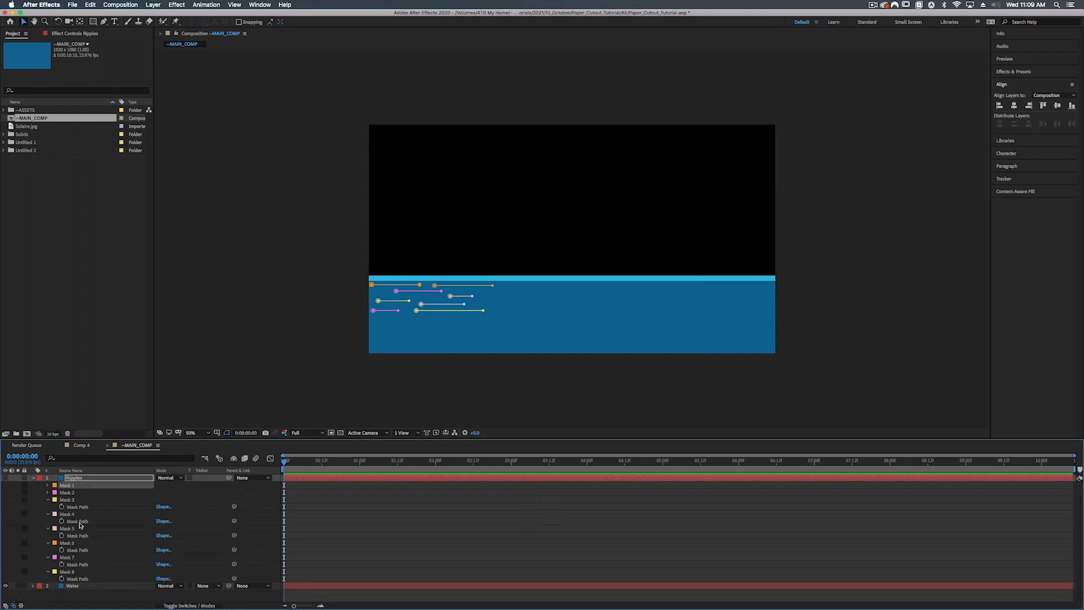
pyautogui.keyDown('shift'); pyautogui.click(72, 572); pyautogui.keyUp('shift')
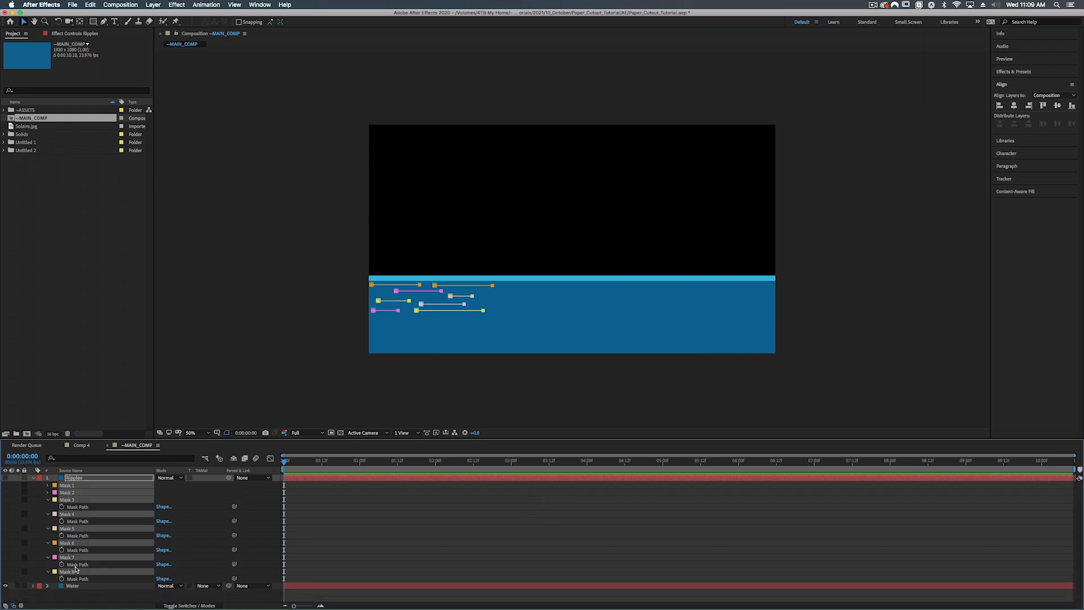
pyautogui.keyDown('alt'); pyautogui.click(48, 557); pyautogui.keyUp('alt')
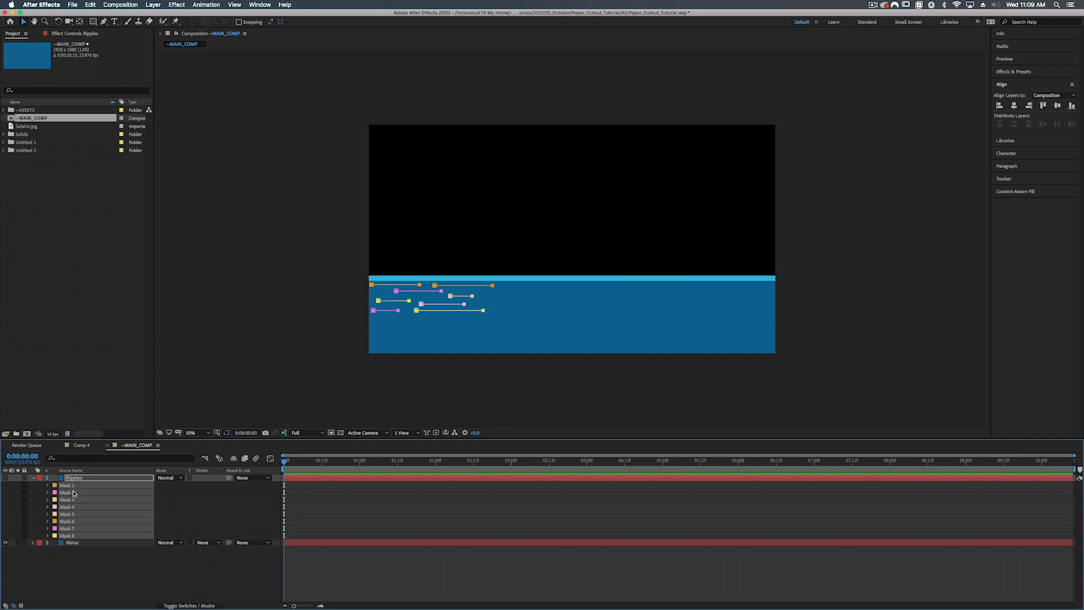
pyautogui.press('super+d')
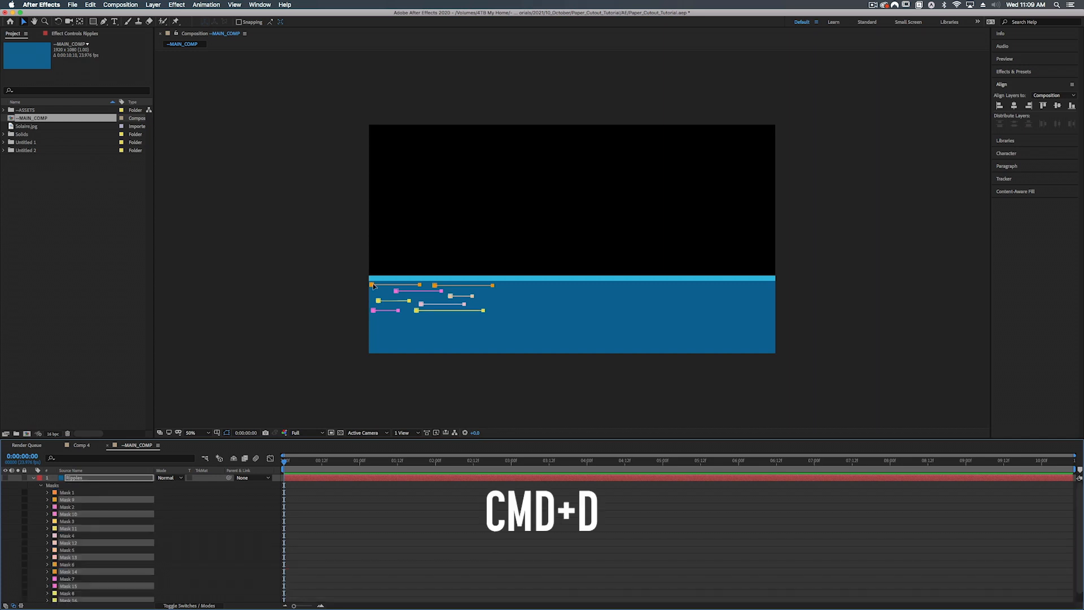
pyautogui.moveTo(377, 287); pyautogui.dragTo(467, 290)
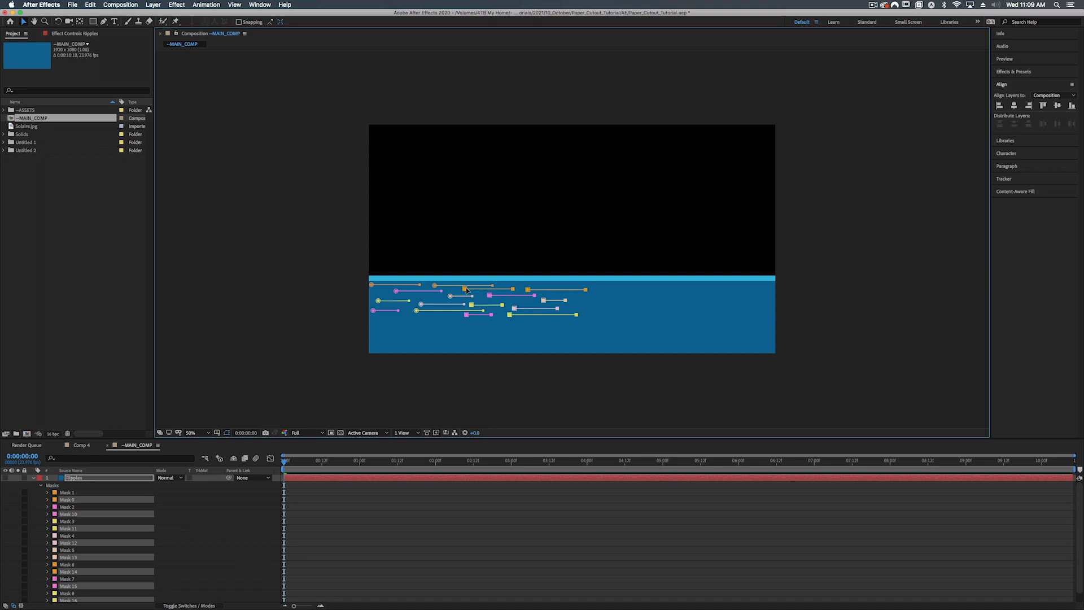
# - Duplicate all sixteen ripple masks, move the copies across to the water's right edge, and collapse the Ripples layer
pyautogui.click(74, 492)
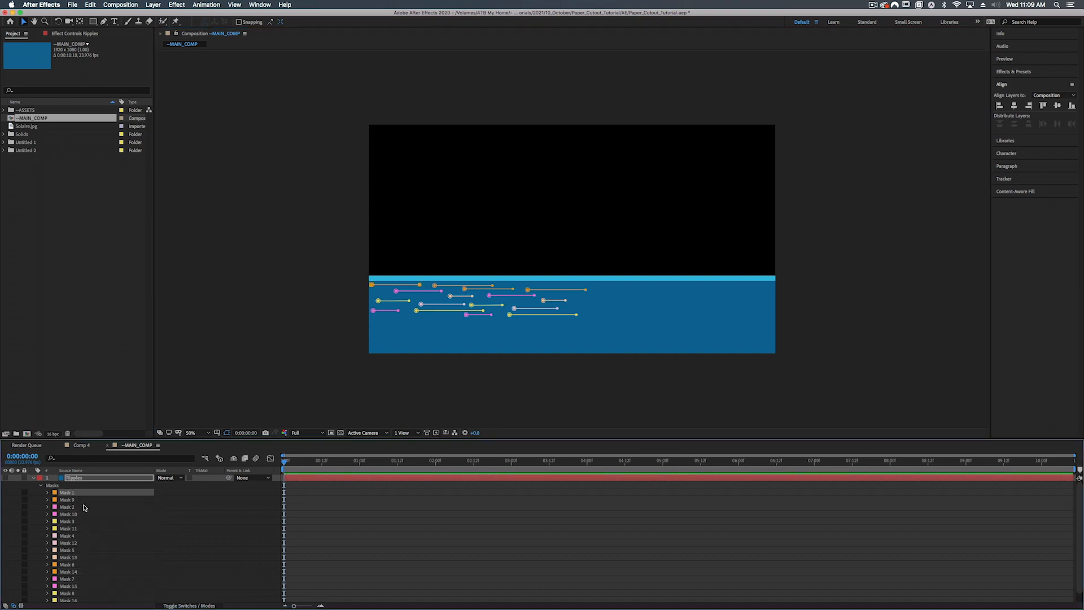
pyautogui.scroll(-1, 85, 506)
pyautogui.keyDown('shift'); pyautogui.click(69, 591); pyautogui.keyUp('shift')
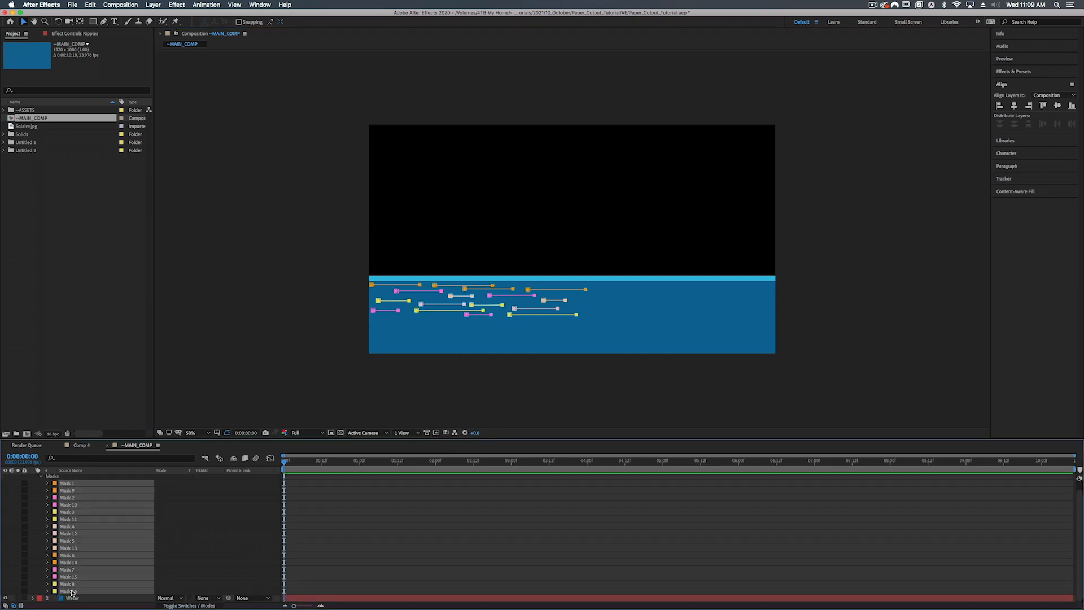
pyautogui.press('super+d')
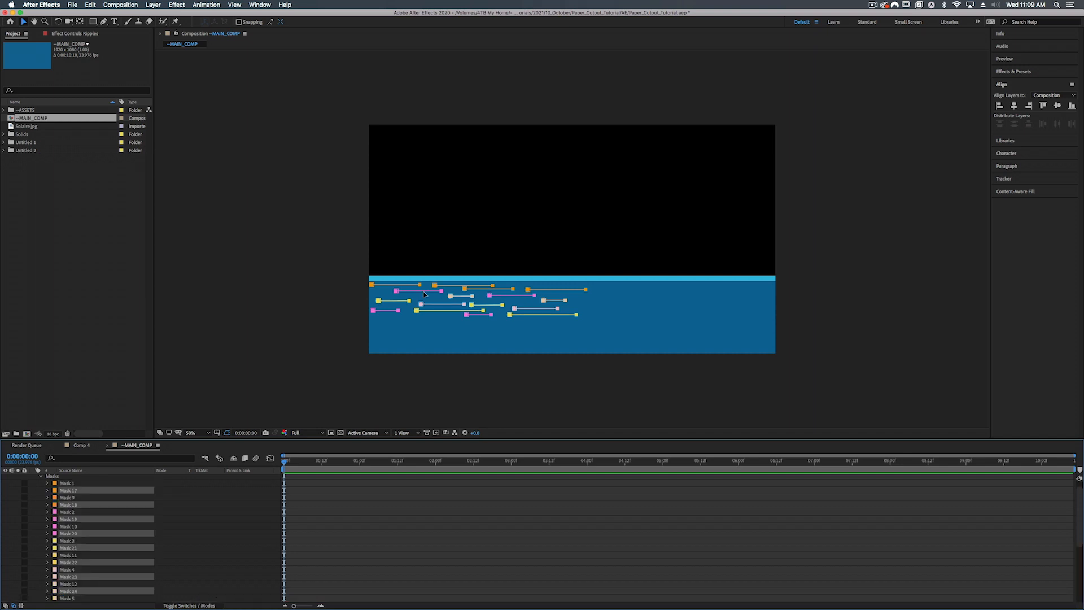
pyautogui.moveTo(371, 287); pyautogui.dragTo(570, 285)
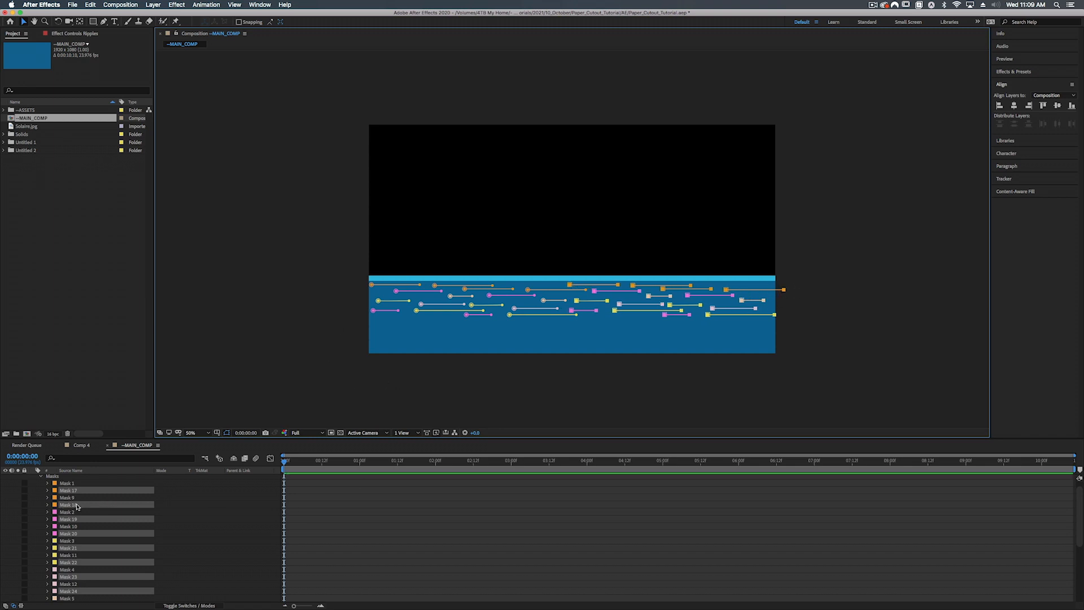
pyautogui.press('Return')
pyautogui.click(40, 485)
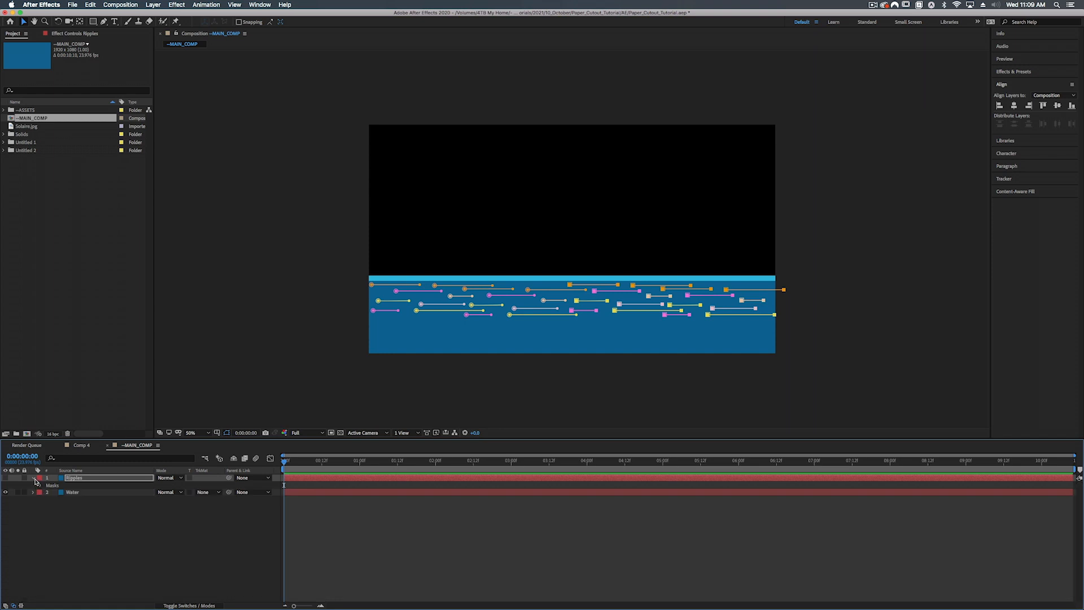
pyautogui.click(33, 479)
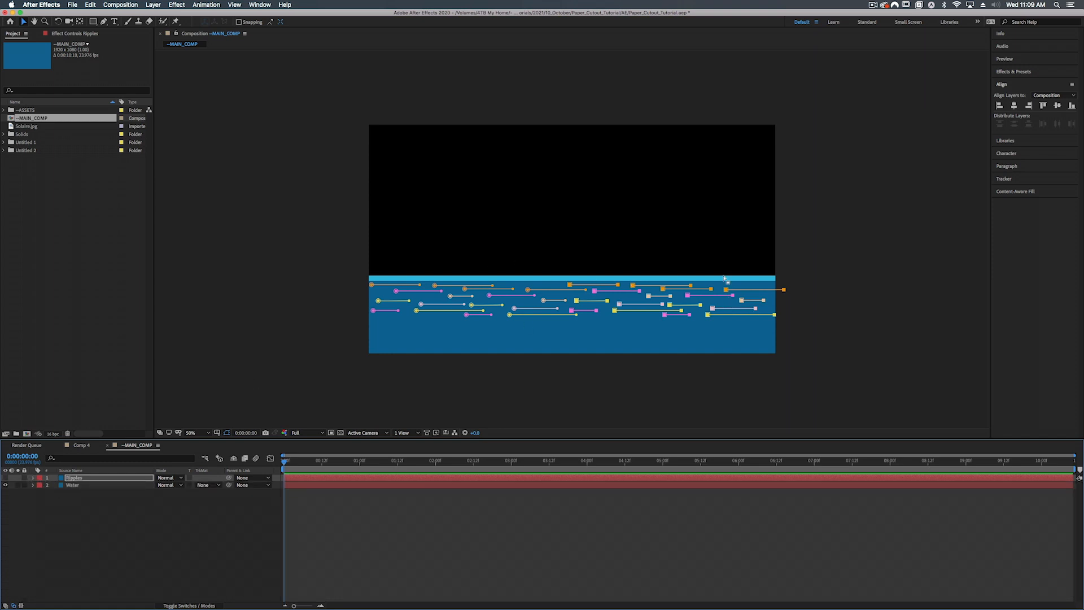
# - Make the Ripples layer visible and apply the Generate > Stroke effect to it
pyautogui.click(364, 504)
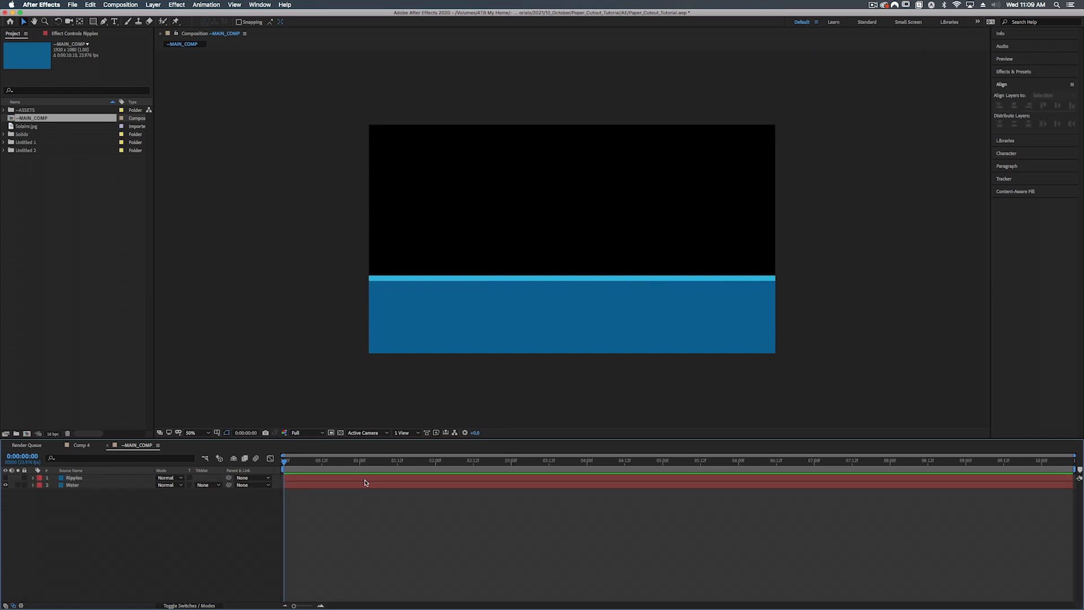
pyautogui.click(365, 479)
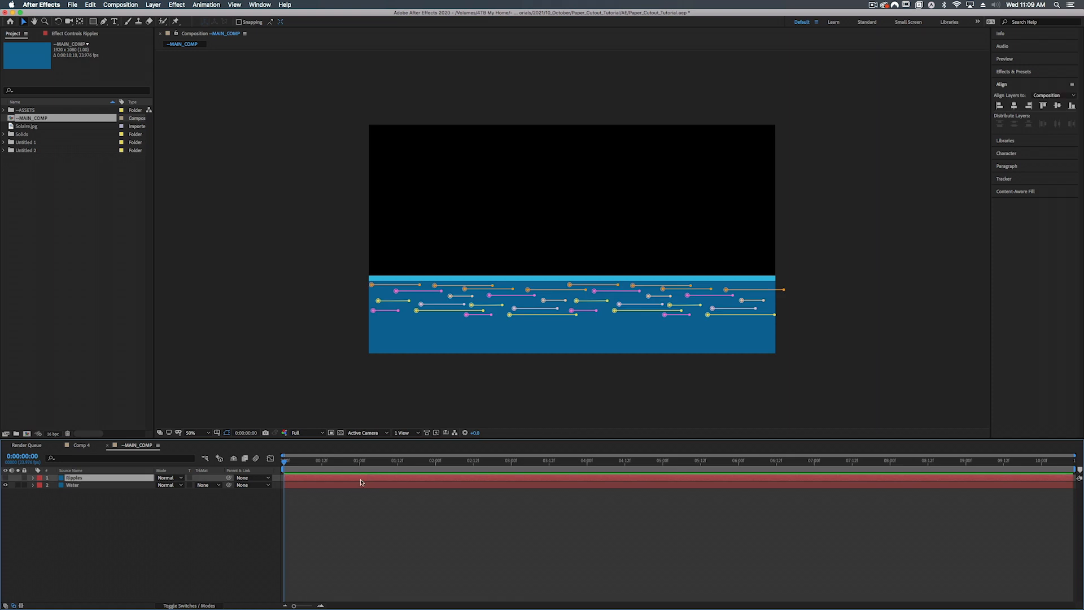
pyautogui.click(5, 478)
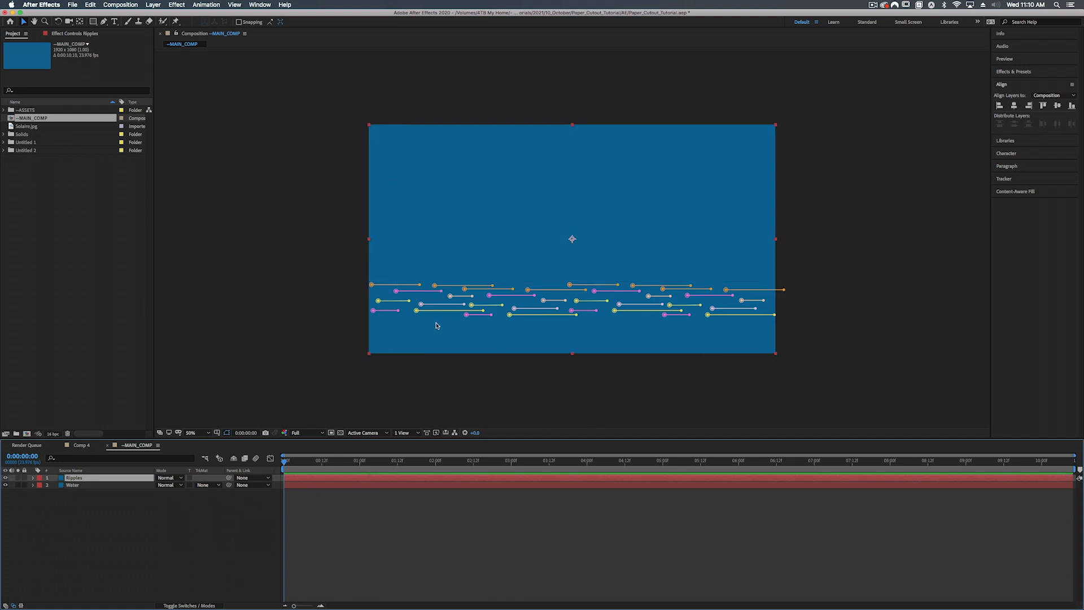
pyautogui.click(1014, 72)
pyautogui.click(1021, 81)
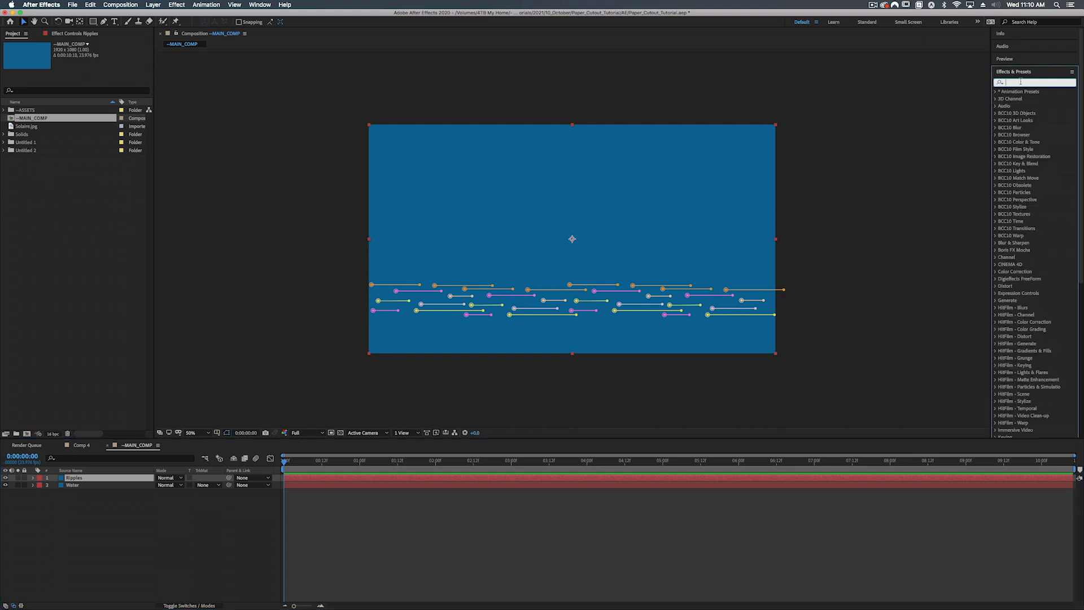
pyautogui.write('stro')
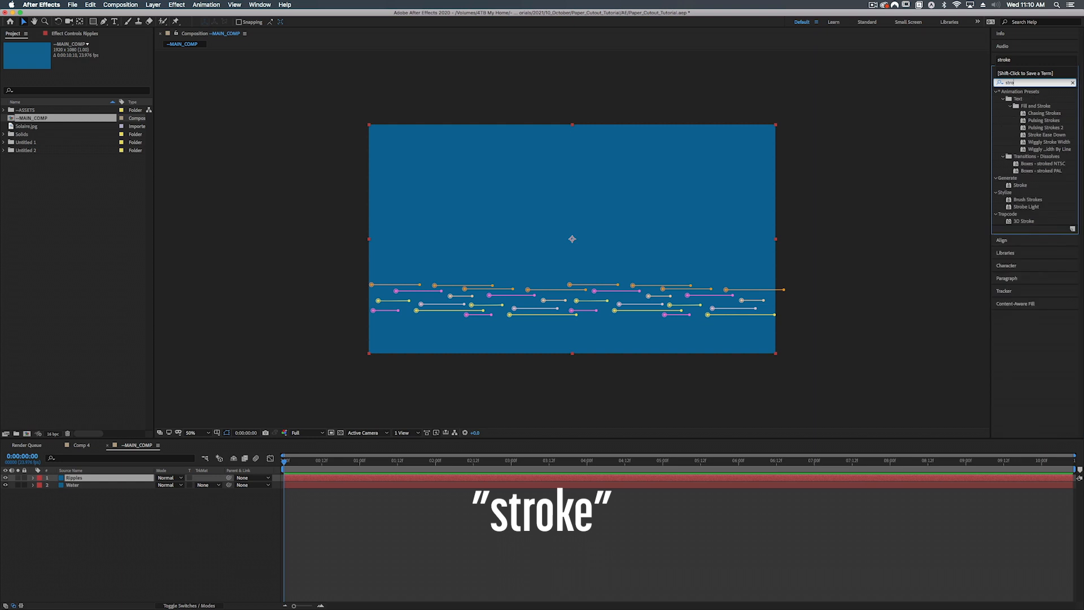
pyautogui.click(1018, 186)
pyautogui.moveTo(976, 453)
pyautogui.mouseDown()
pyautogui.moveTo(504, 498)
pyautogui.moveTo(503, 478)
pyautogui.mouseUp()
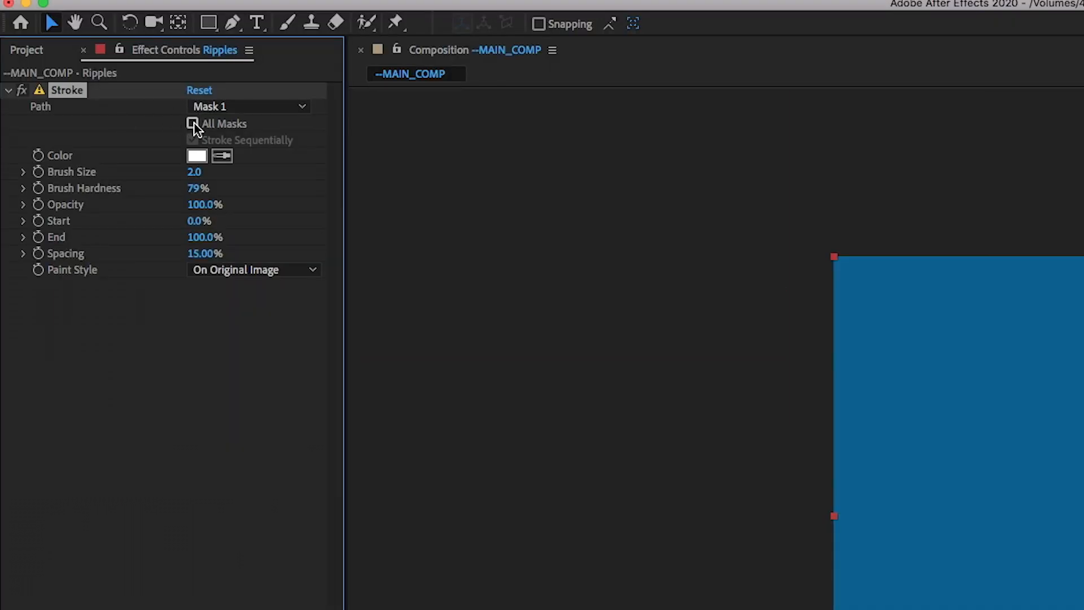
# - Apply the Stroke effect to all masks and hide the mask outlines in the viewer
pyautogui.click(193, 123)
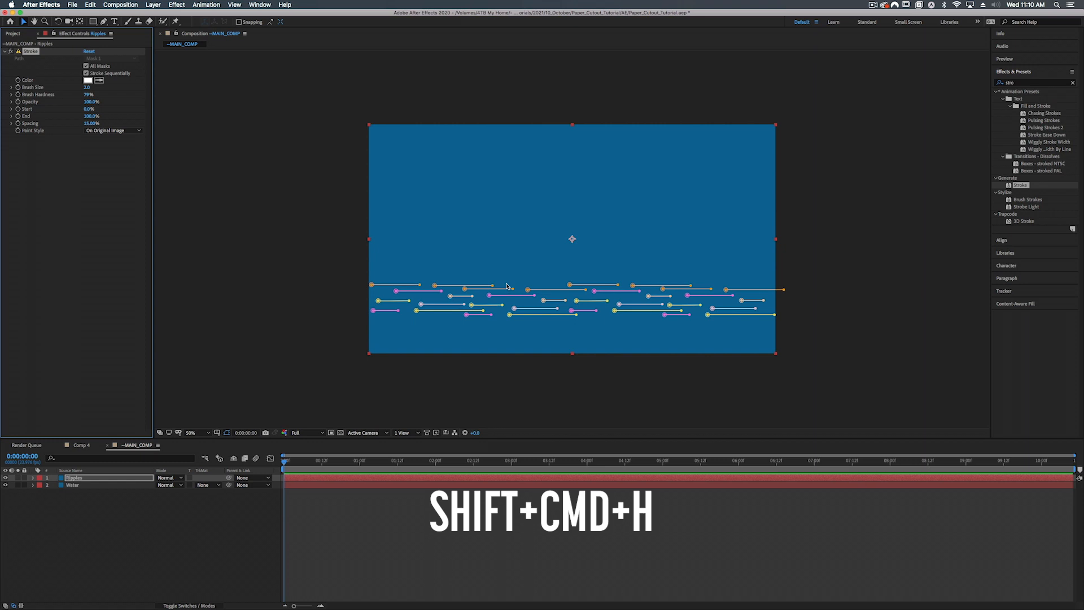
pyautogui.press('shift+super+h')
pyautogui.press('.')
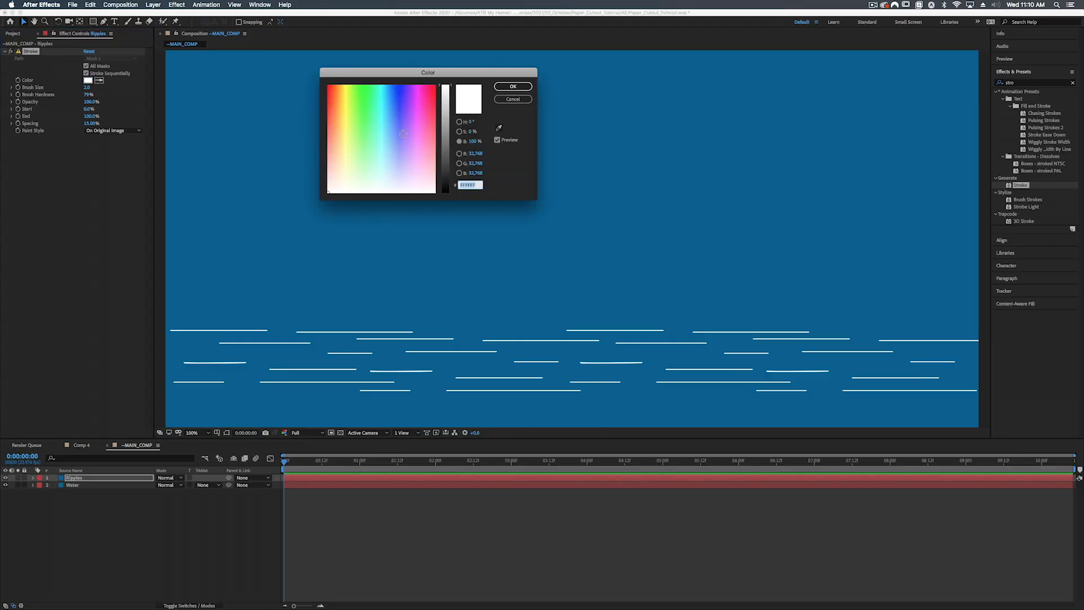
# - Sample the solid's blue as the ripple stroke colour and darken it to a deeper blue
pyautogui.click(499, 128)
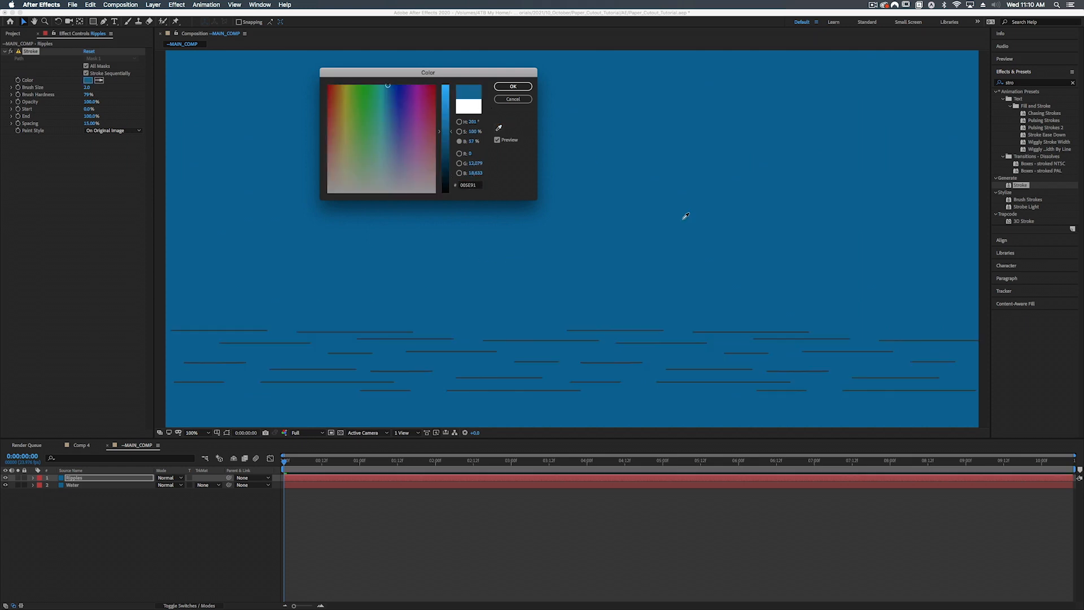
pyautogui.click(685, 216)
pyautogui.moveTo(469, 141); pyautogui.dragTo(474, 132)
pyautogui.click(513, 86)
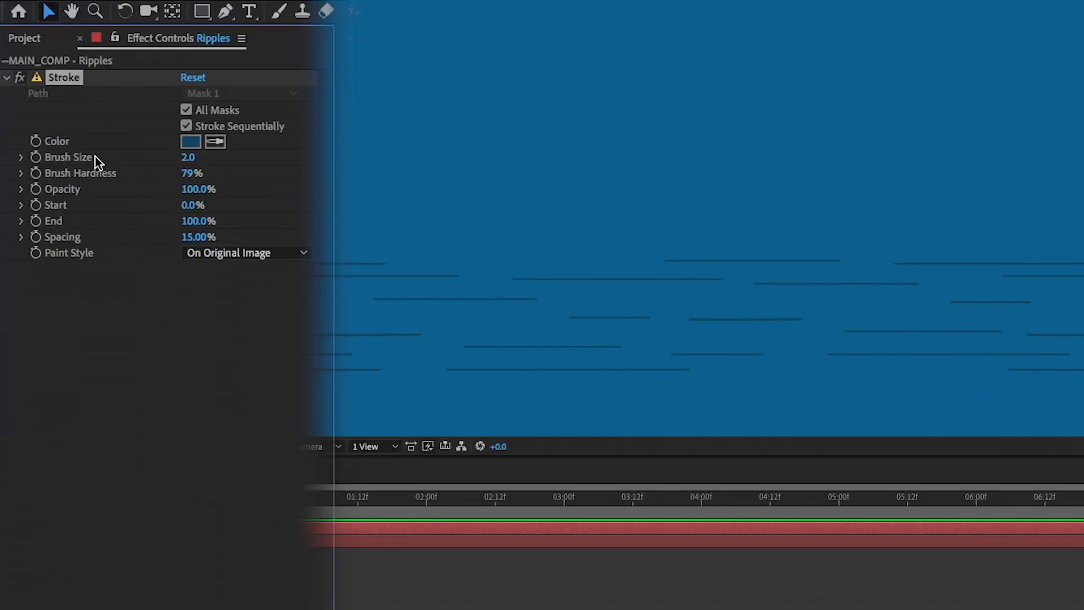
# - Thicken the ripple strokes with a larger brush size and set their spacing to 45%
pyautogui.moveTo(194, 158); pyautogui.dragTo(214, 157)
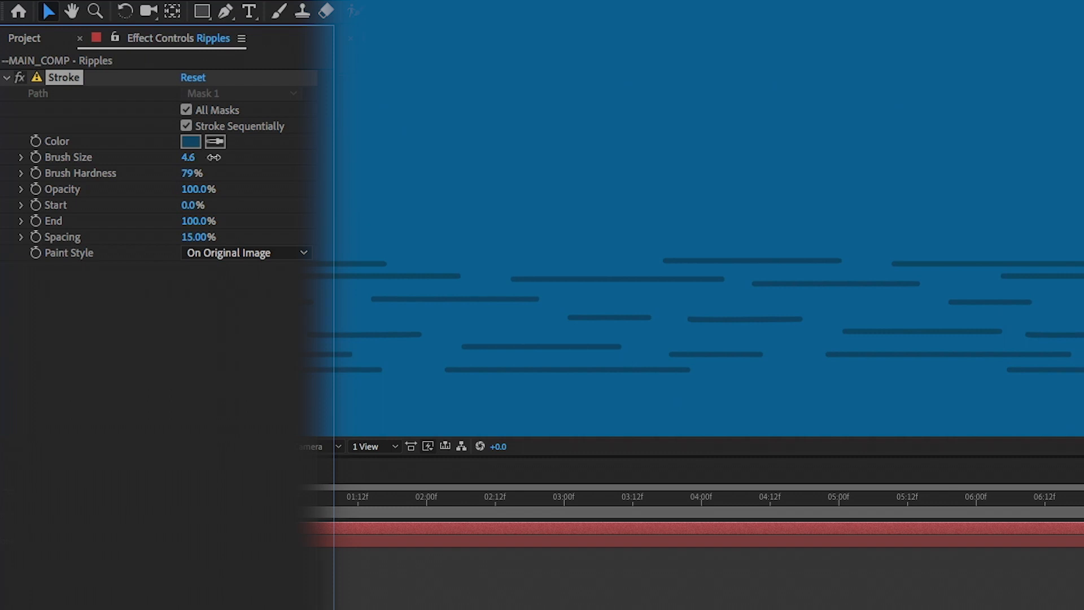
pyautogui.moveTo(195, 241)
pyautogui.mouseDown()
pyautogui.moveTo(78, 238)
pyautogui.moveTo(215, 230)
pyautogui.moveTo(84, 230)
pyautogui.moveTo(129, 227)
pyautogui.moveTo(116, 226)
pyautogui.mouseUp()
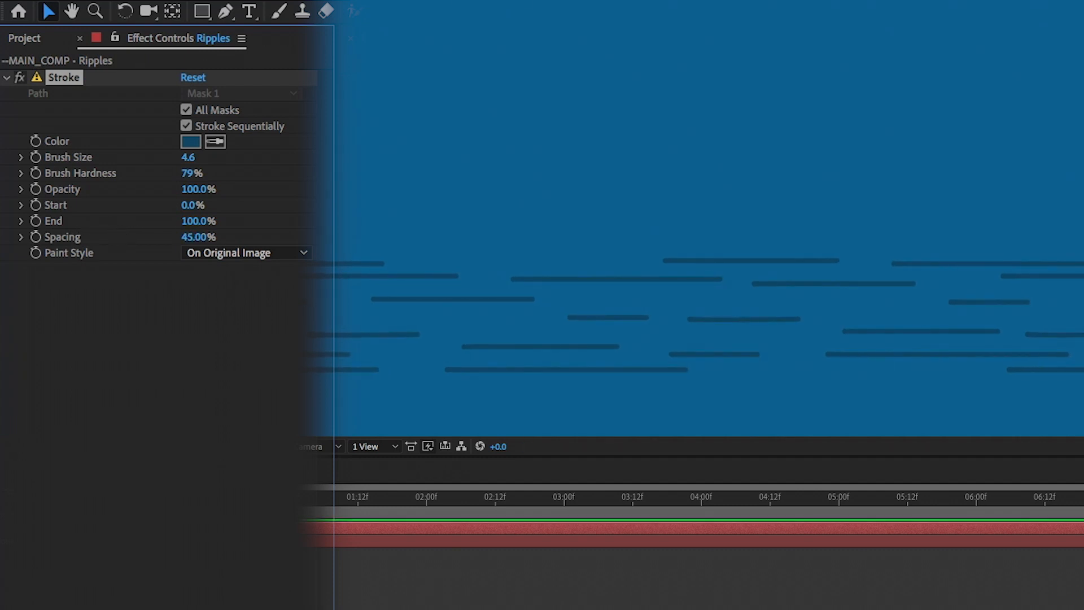
pyautogui.moveTo(184, 155); pyautogui.dragTo(186, 149)
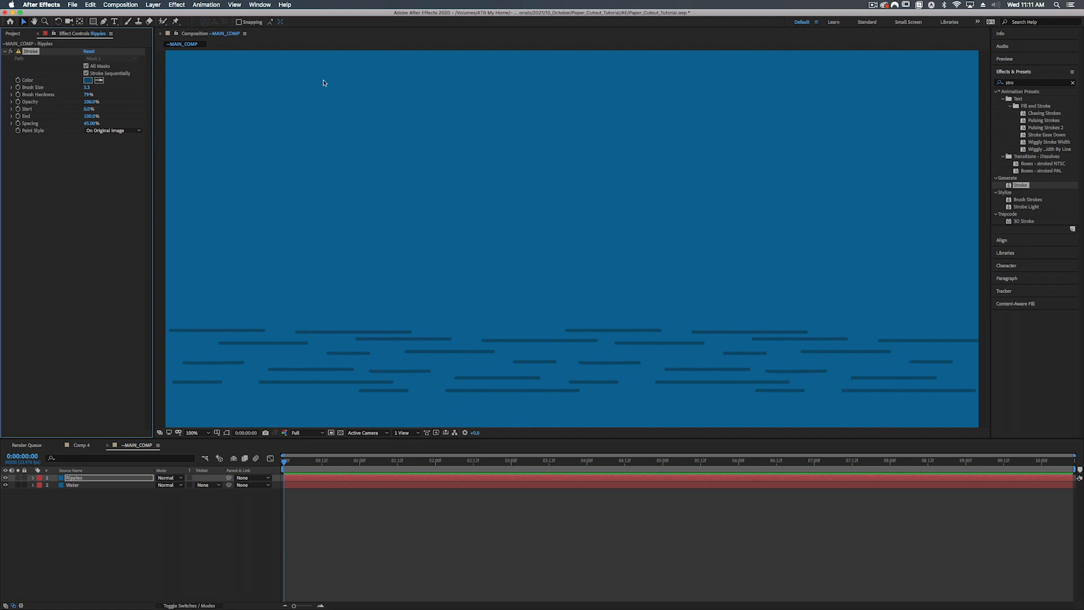
# - Set the ripple stroke's paint style to On Transparent so only the lines show over the water
pyautogui.press(',')
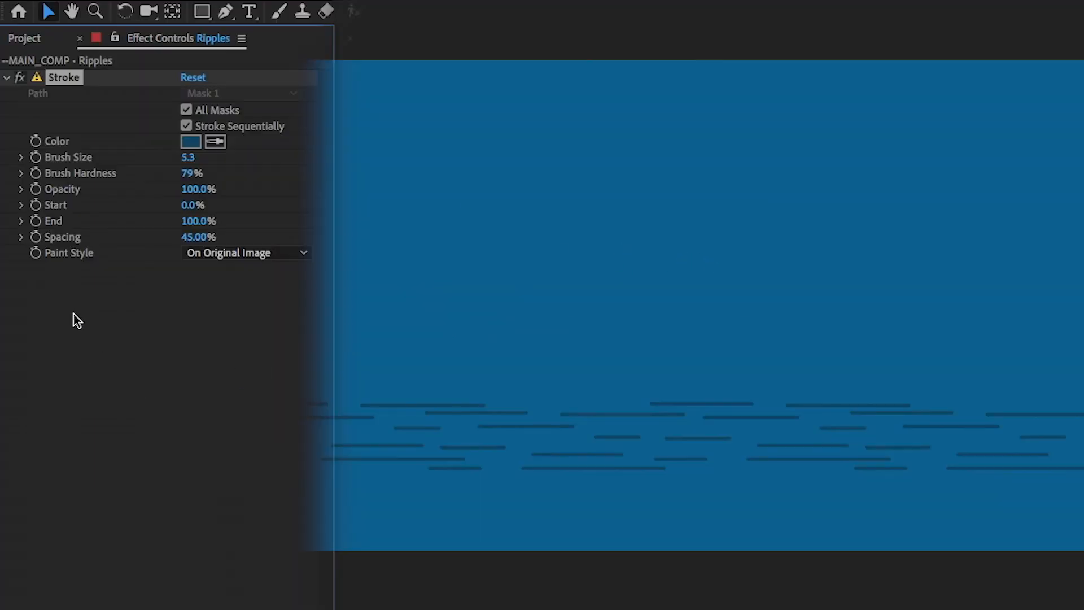
pyautogui.click(219, 258)
pyautogui.click(224, 291)
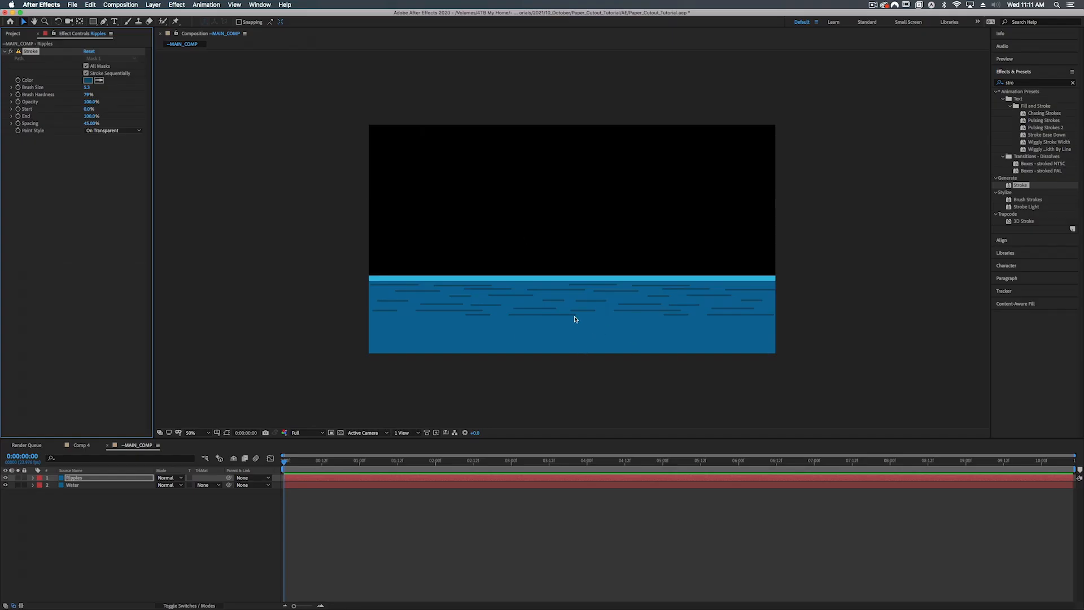
# - Set the size of the Water layer's outside Stroke layer style to 20
pyautogui.click(82, 486)
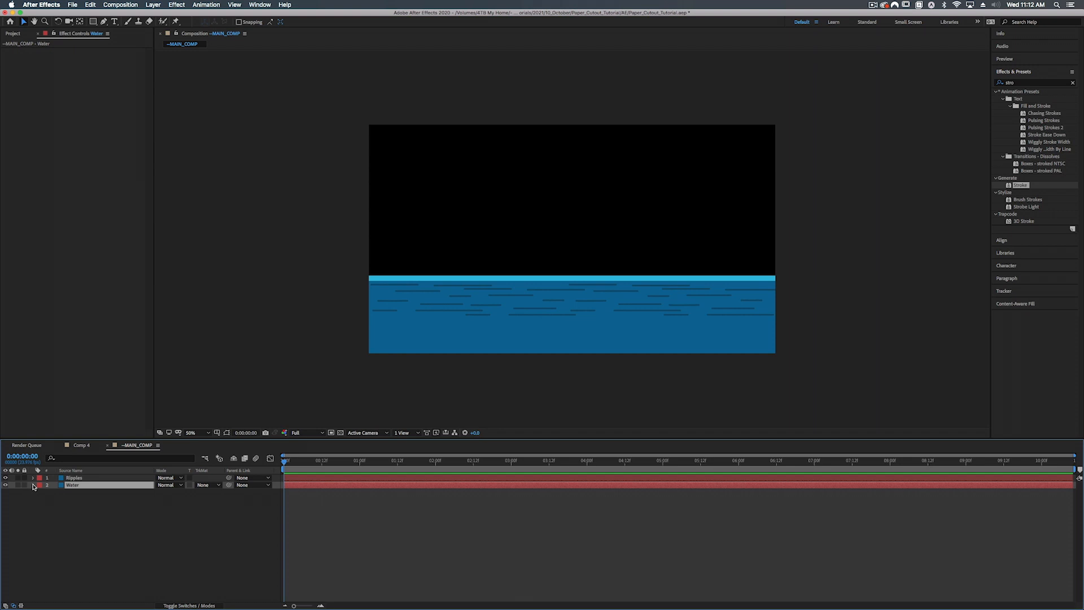
pyautogui.click(33, 485)
pyautogui.click(161, 550)
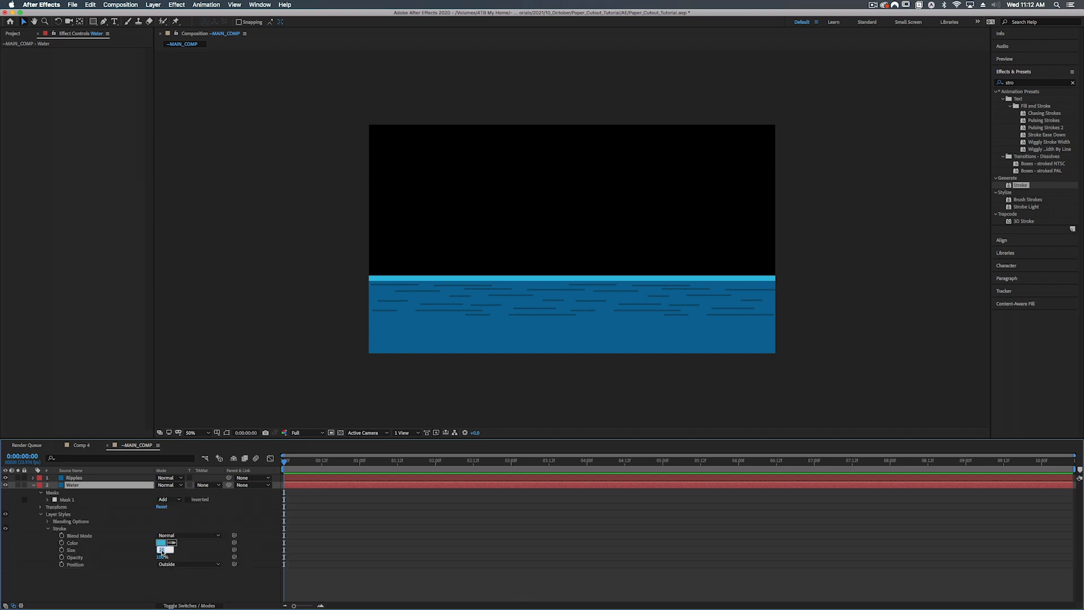
pyautogui.press('Return')
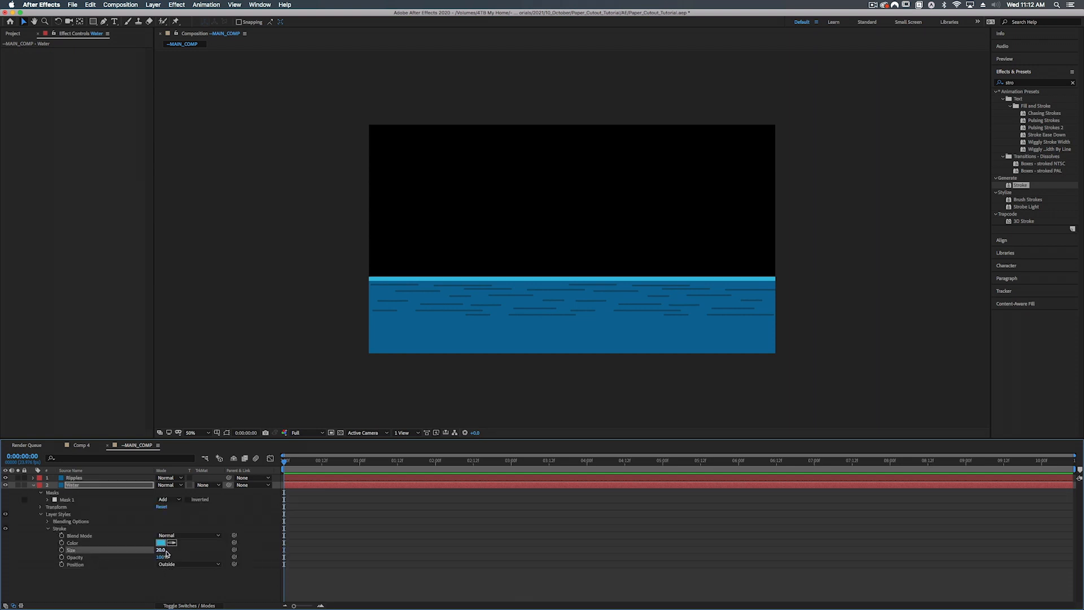
pyautogui.click(32, 485)
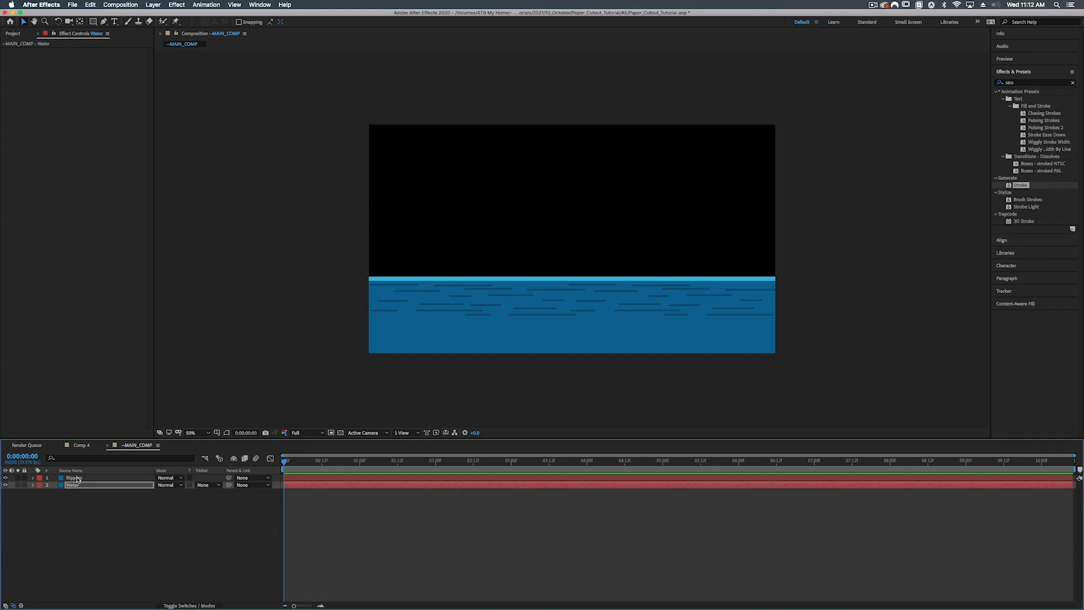
# - Pre-compose the Ripples and Water layers together into a composition named Water_PC, moving all attributes into it
pyautogui.click(82, 479)
pyautogui.keyDown('shift'); pyautogui.click(83, 485); pyautogui.keyUp('shift')
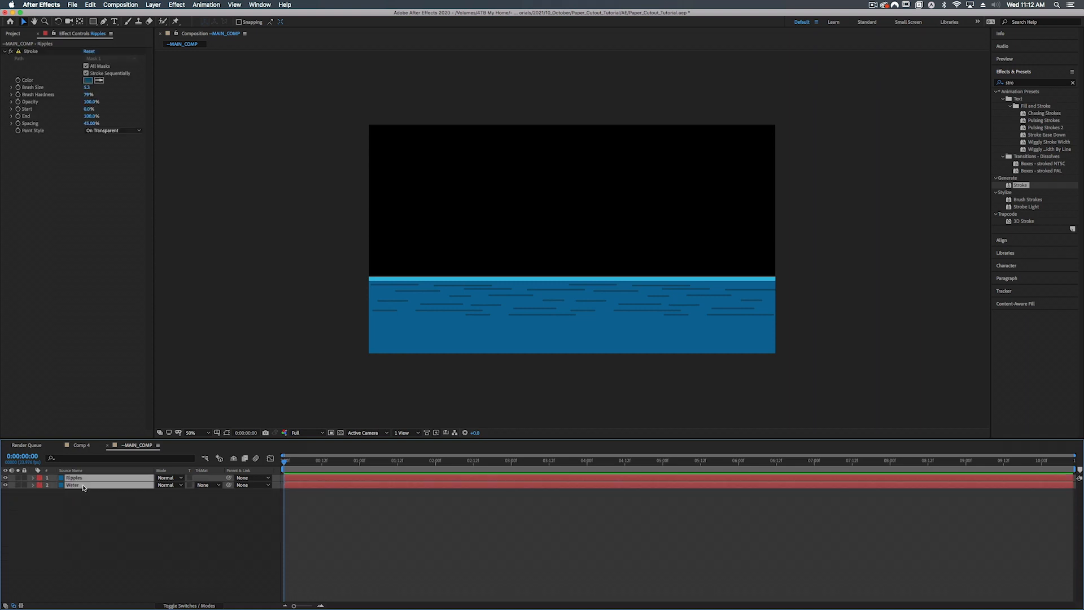
pyautogui.press('shift+super+c')
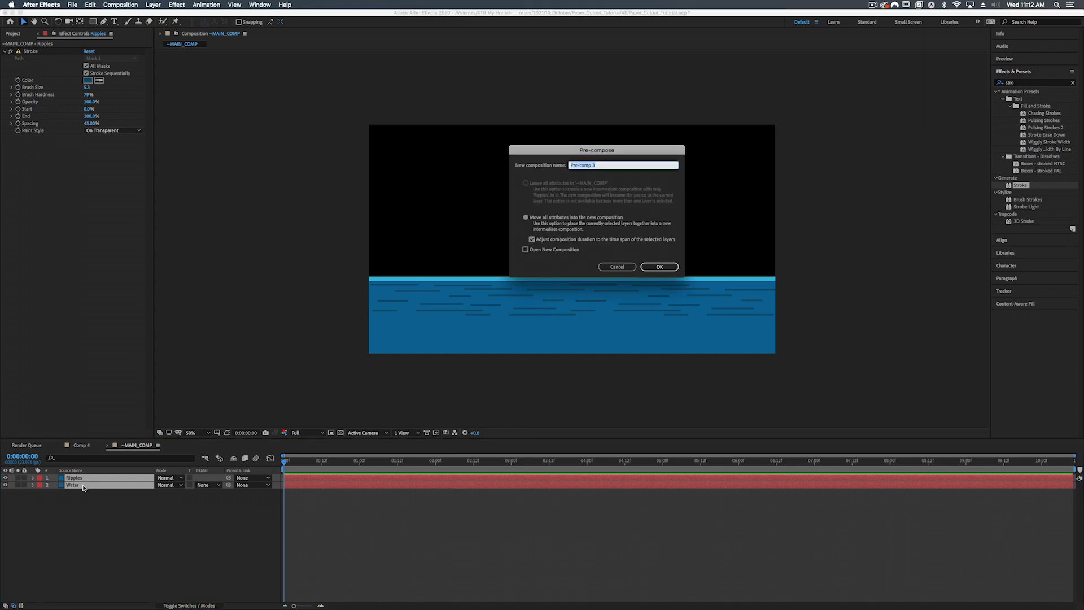
pyautogui.moveTo(559, 152); pyautogui.dragTo(537, 154)
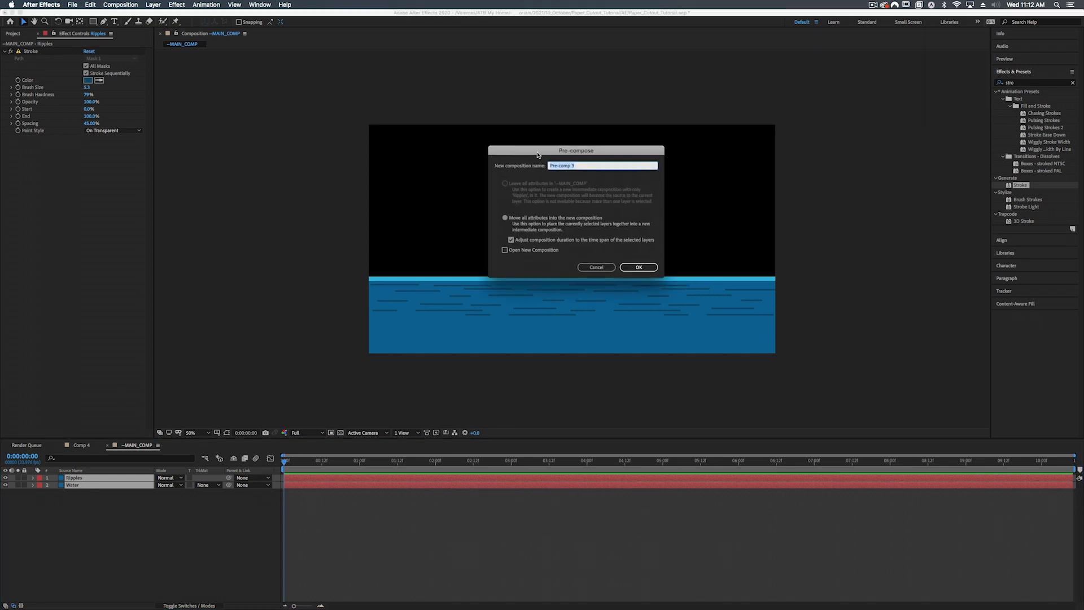
pyautogui.write('Water_PC')
pyautogui.click(643, 268)
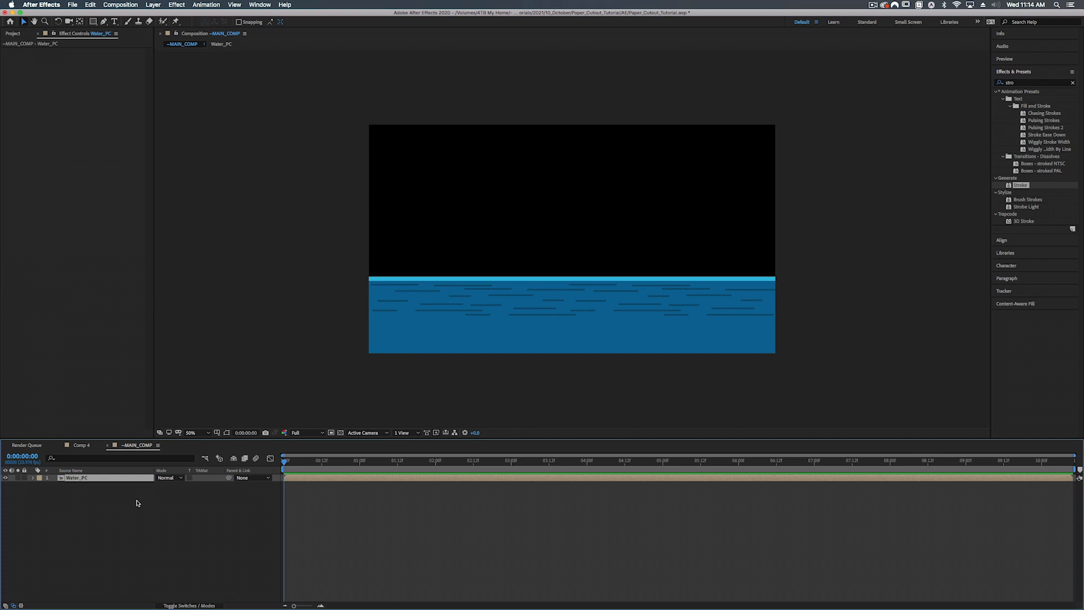
pyautogui.rightClick(125, 525)
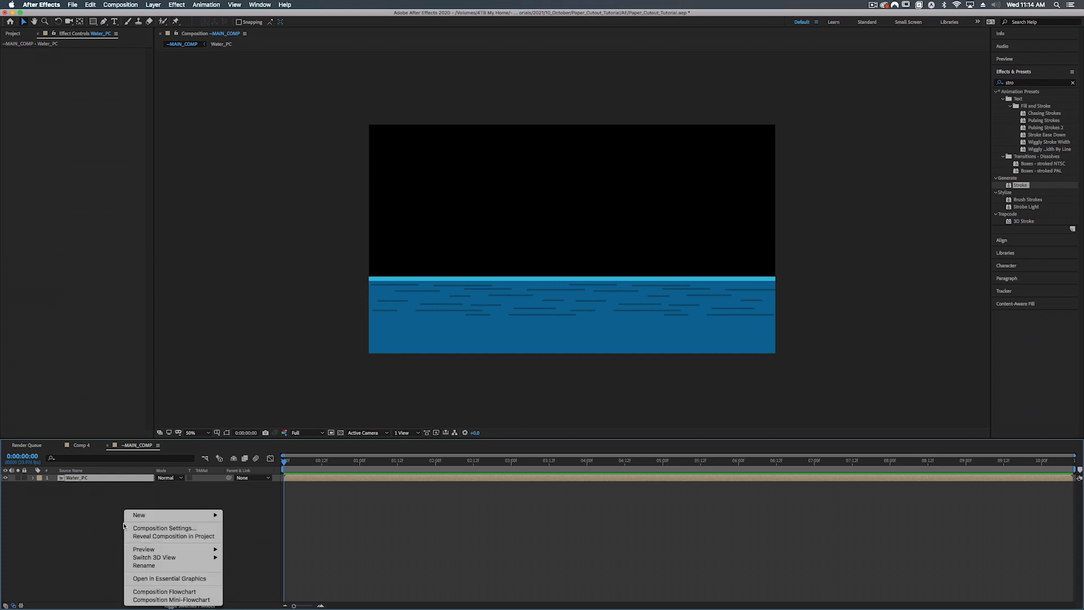
pyautogui.moveTo(131, 516)
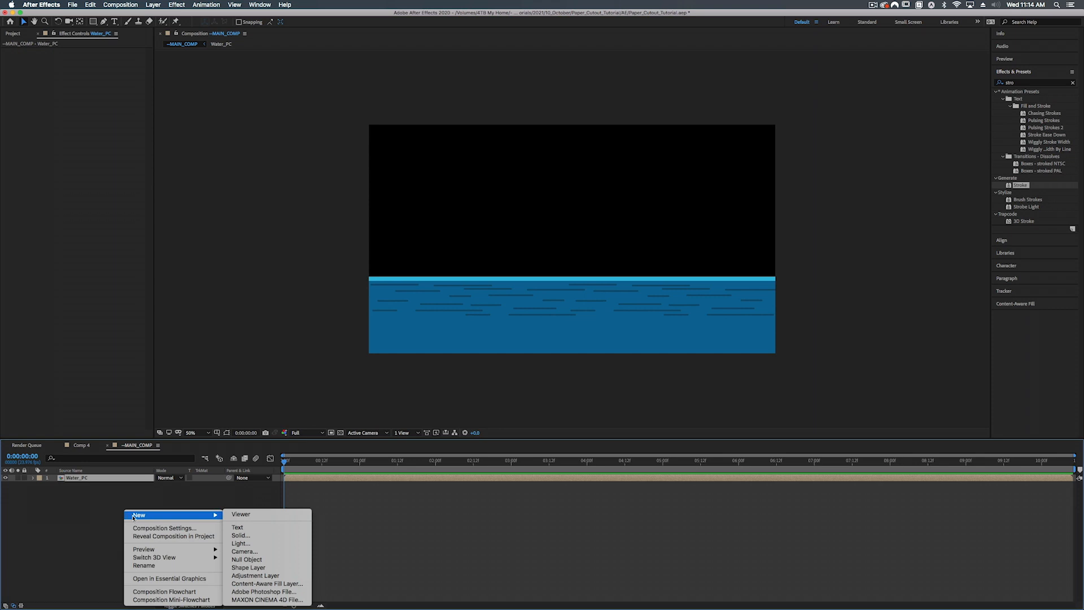
pyautogui.click(249, 544)
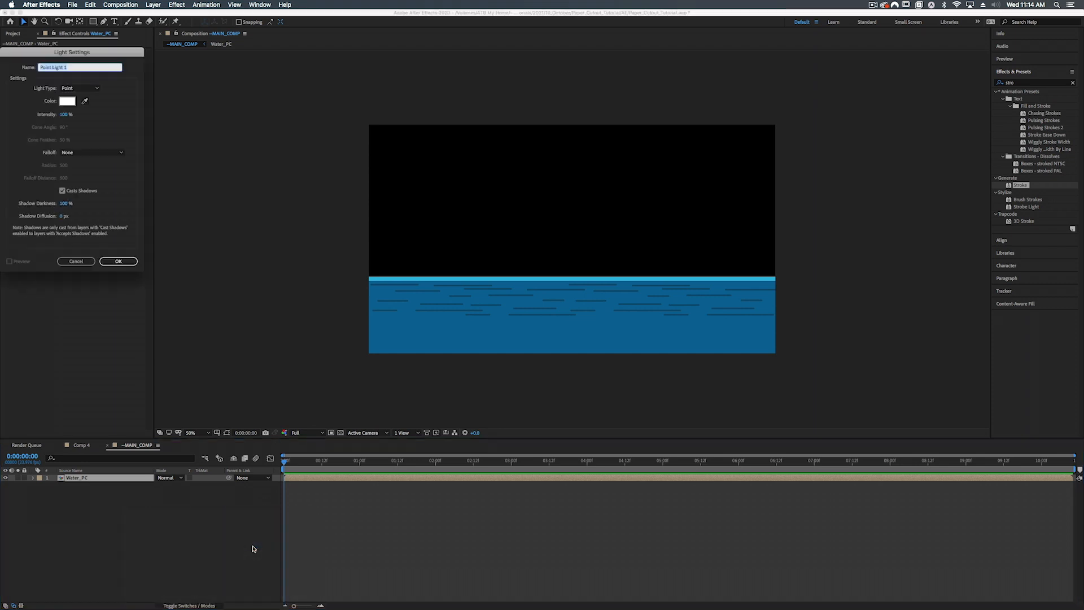
pyautogui.click(76, 261)
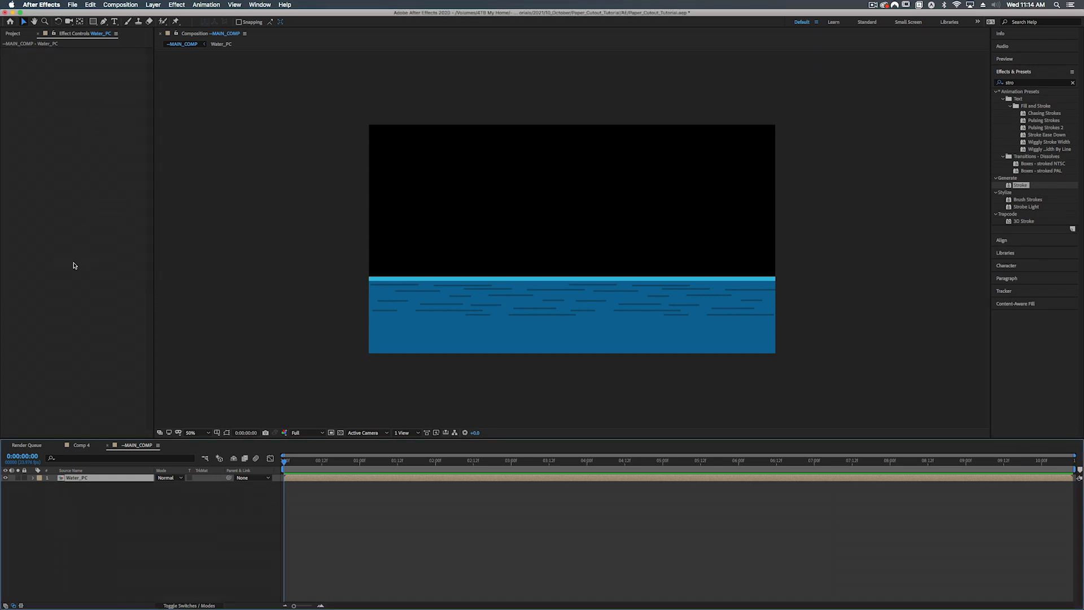
# - Add an adjustment layer above Water_PC and name it Water Effects
pyautogui.rightClick(101, 522)
pyautogui.moveTo(116, 516)
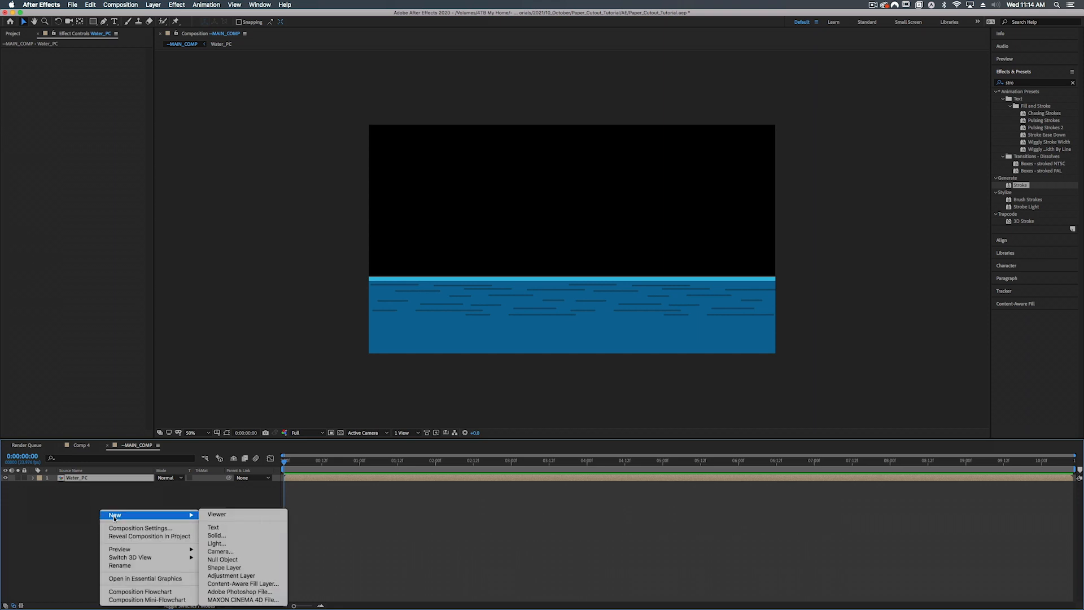
pyautogui.click(228, 577)
pyautogui.press('Return')
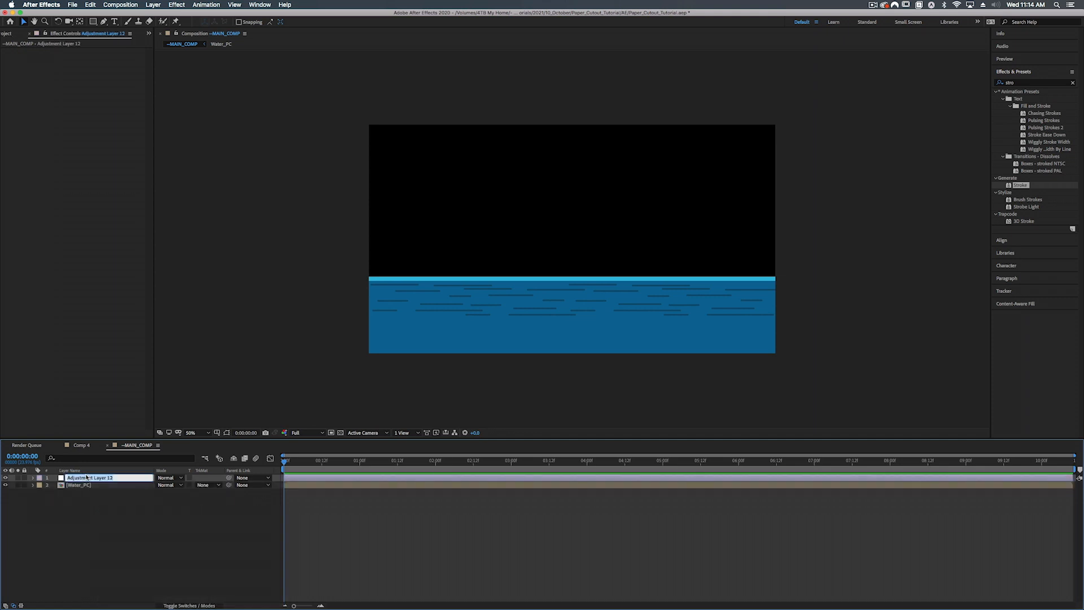
pyautogui.write('War')
pyautogui.press('Return')
# - Find the Wave Warp distort effect and apply it to the Water Effects adjustment layer
pyautogui.press('super+5')
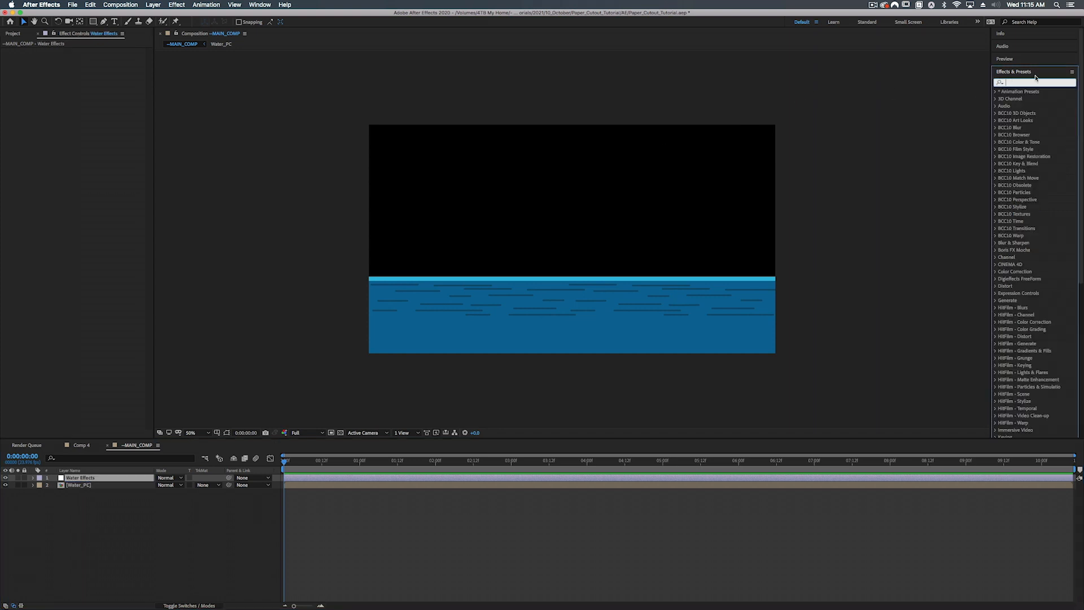
pyautogui.write('waves')
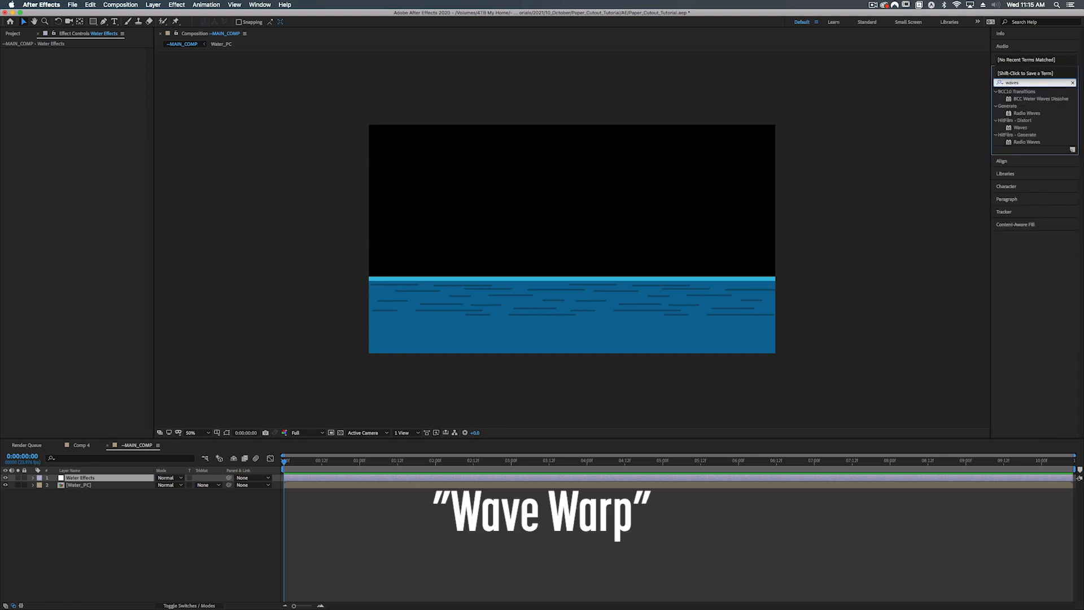
pyautogui.press('BackSpace')
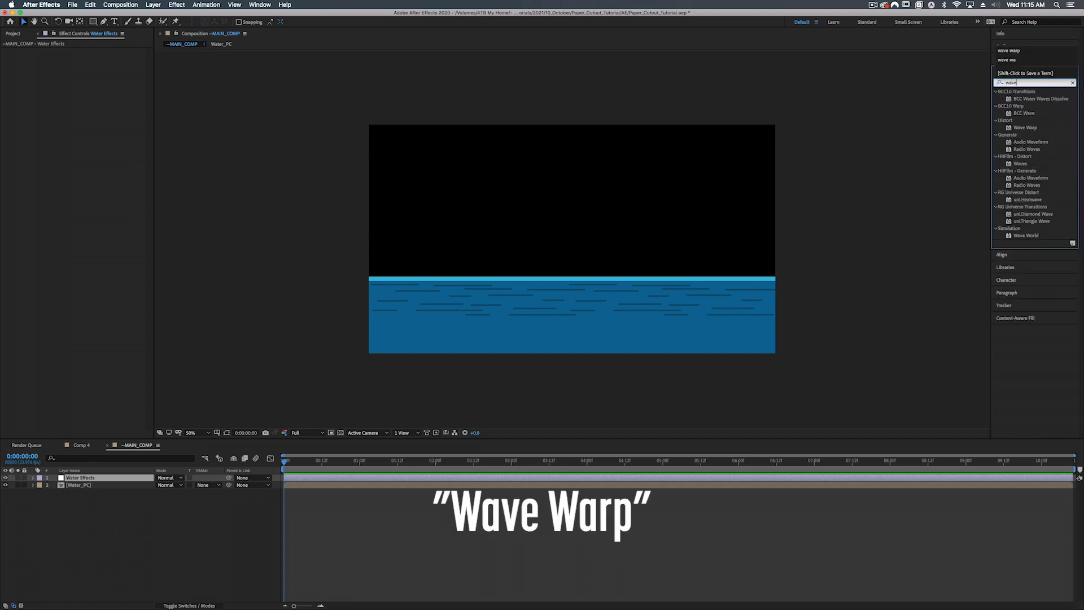
pyautogui.write('wa')
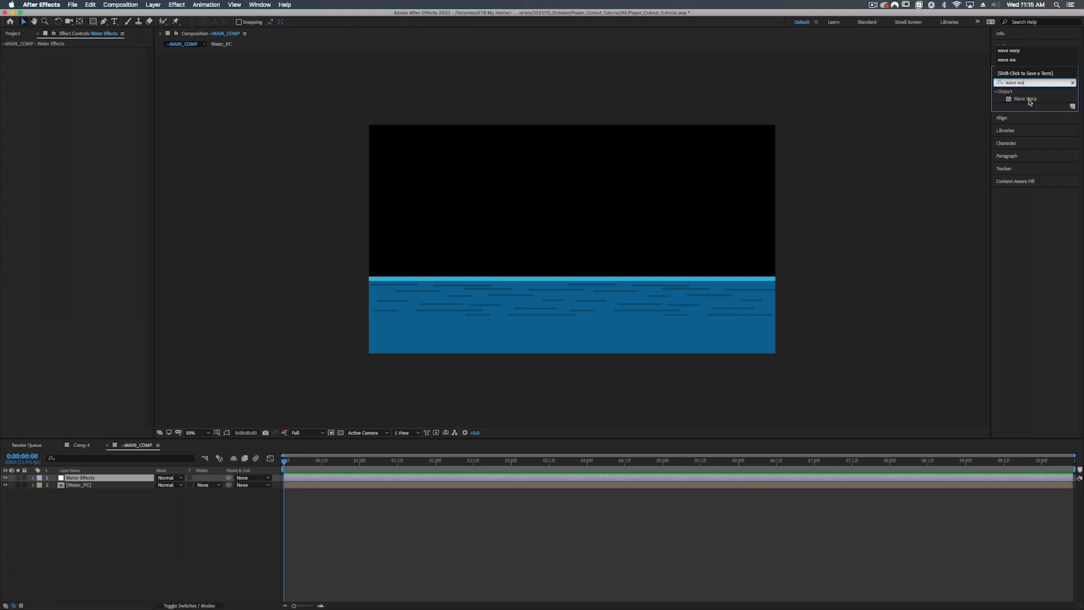
pyautogui.moveTo(1025, 99)
pyautogui.mouseDown()
pyautogui.moveTo(926, 201)
pyautogui.moveTo(73, 466)
pyautogui.moveTo(85, 479)
pyautogui.mouseUp()
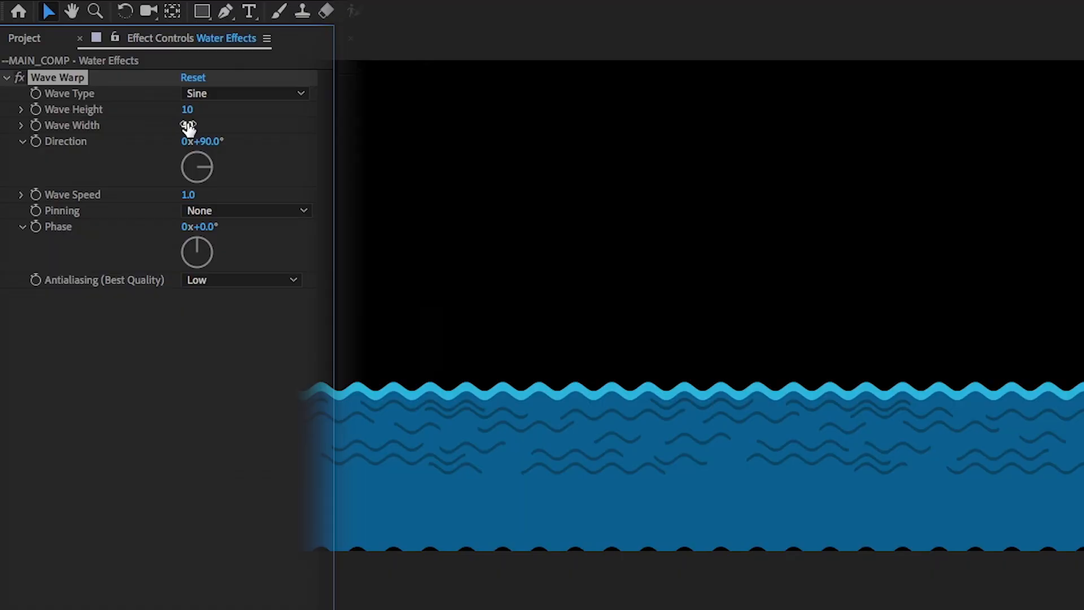
# - Set the Wave Warp's wave width to 258 and wave height to 32 for broader, taller waves
pyautogui.moveTo(86, 73); pyautogui.dragTo(117, 68)
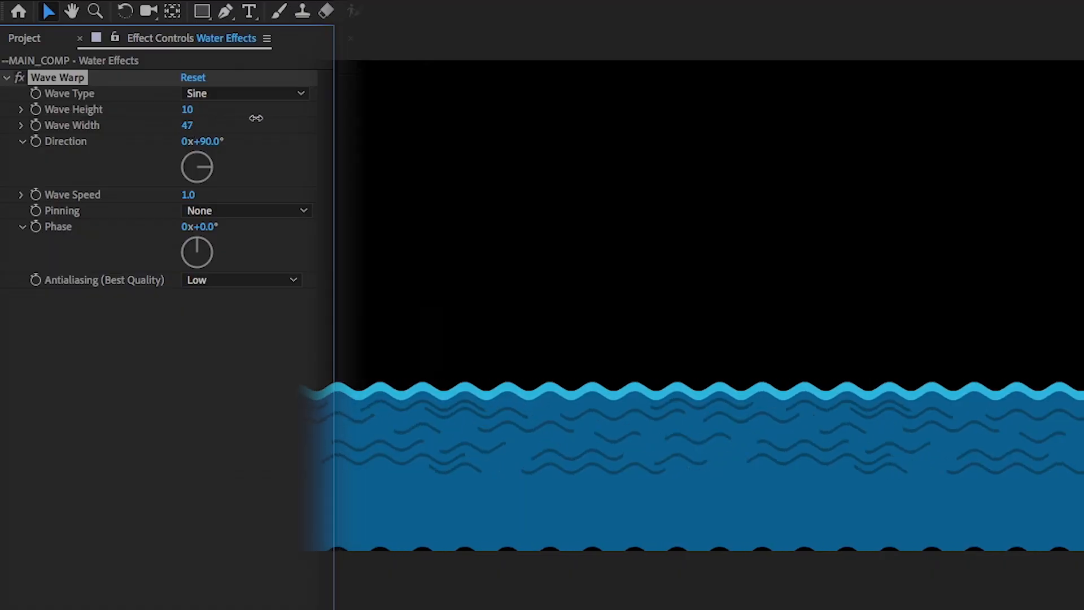
pyautogui.moveTo(256, 118); pyautogui.dragTo(337, 118)
pyautogui.rightClick(967, 1)
pyautogui.click(186, 110)
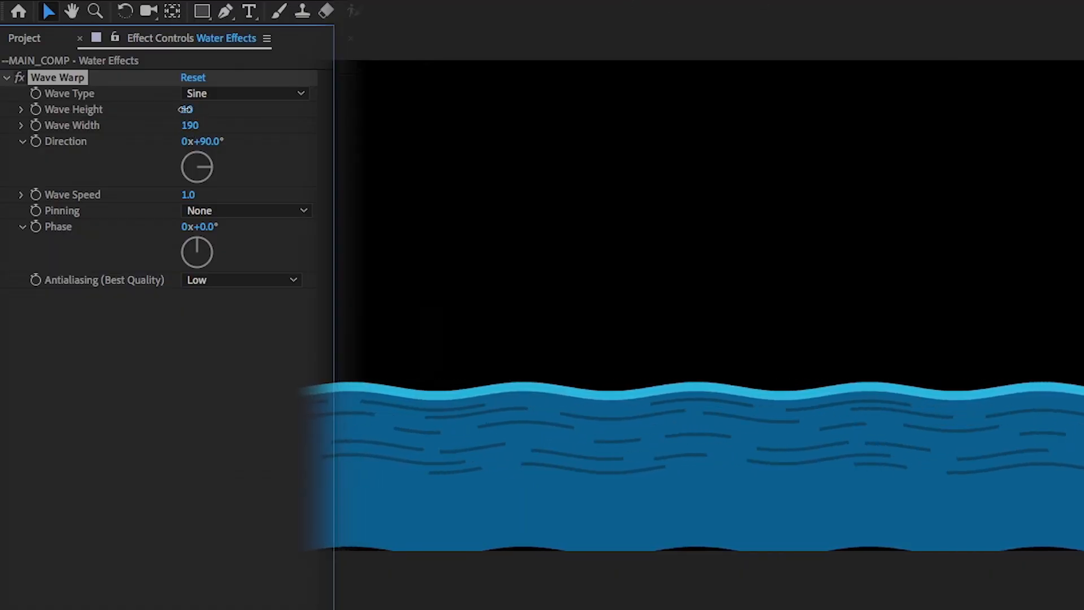
pyautogui.moveTo(185, 110); pyautogui.dragTo(306, 118)
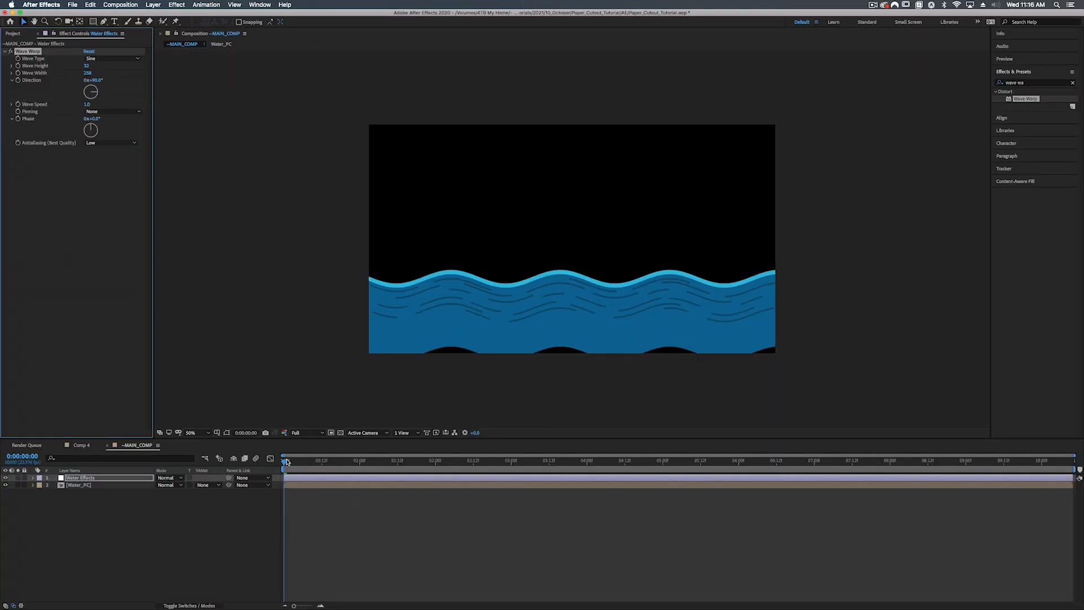
# - Preview the wave animation and set the Wave Warp's wave speed to 0.3
pyautogui.press('space')
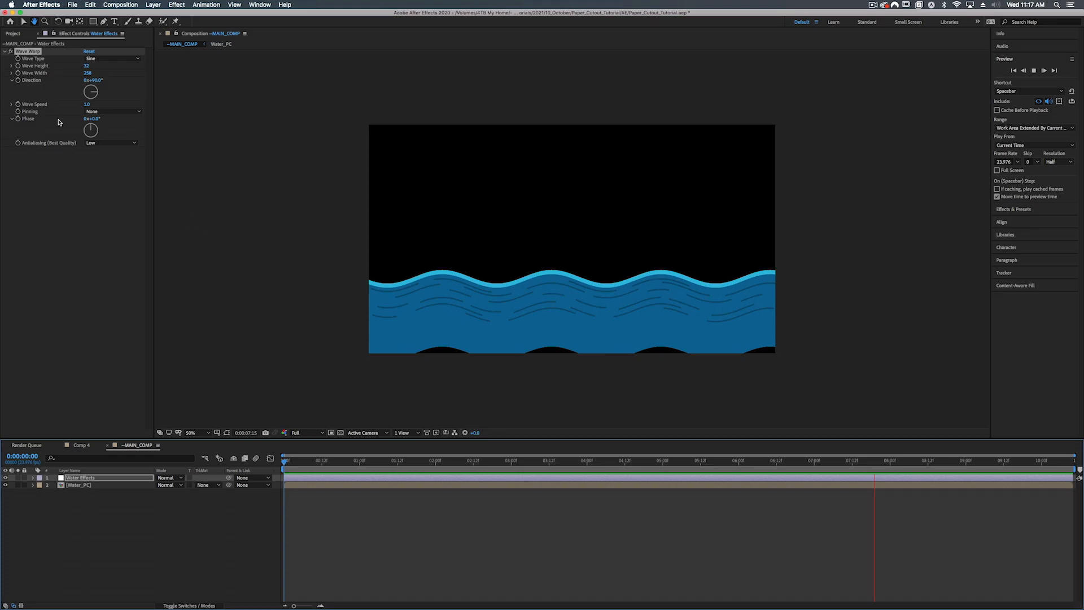
pyautogui.click(87, 104)
pyautogui.write('0.3')
pyautogui.press('Return')
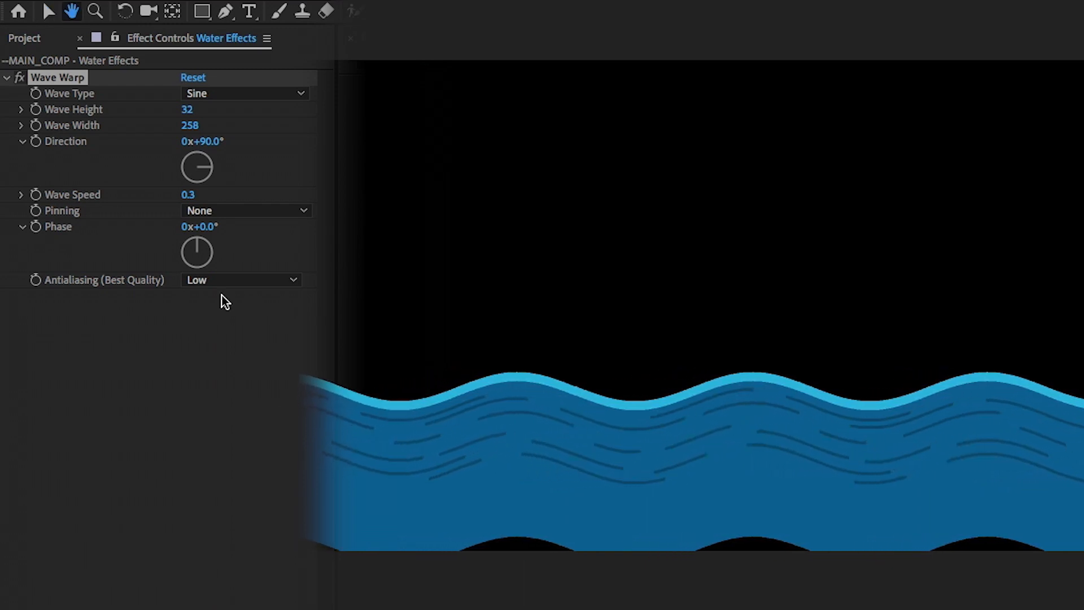
# - Set the Wave Warp's wave speed to 0.5
pyautogui.click(187, 194)
pyautogui.write('0.5')
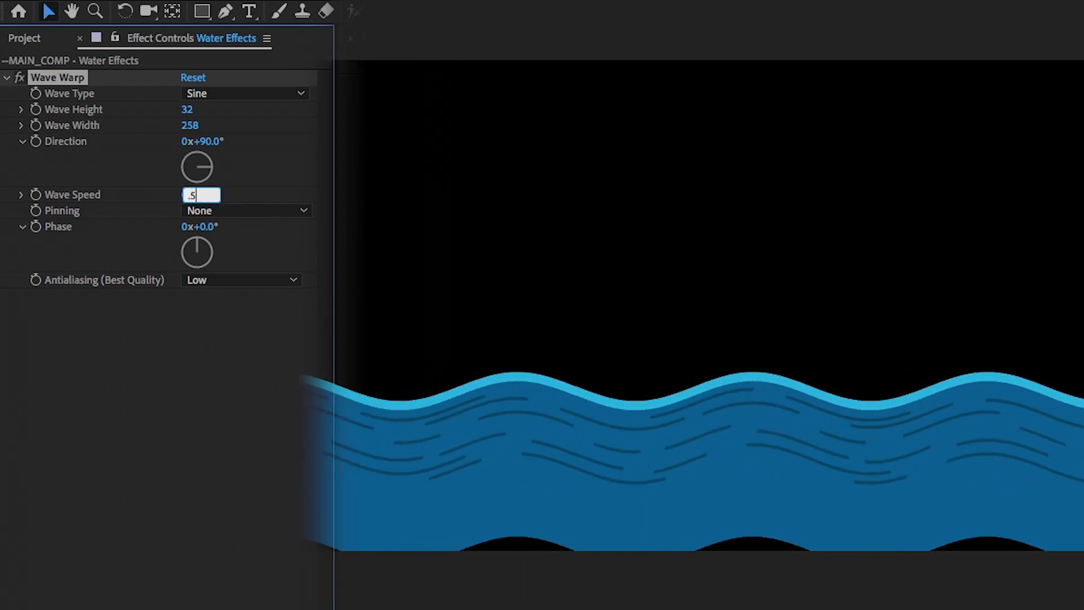
pyautogui.press('Return')
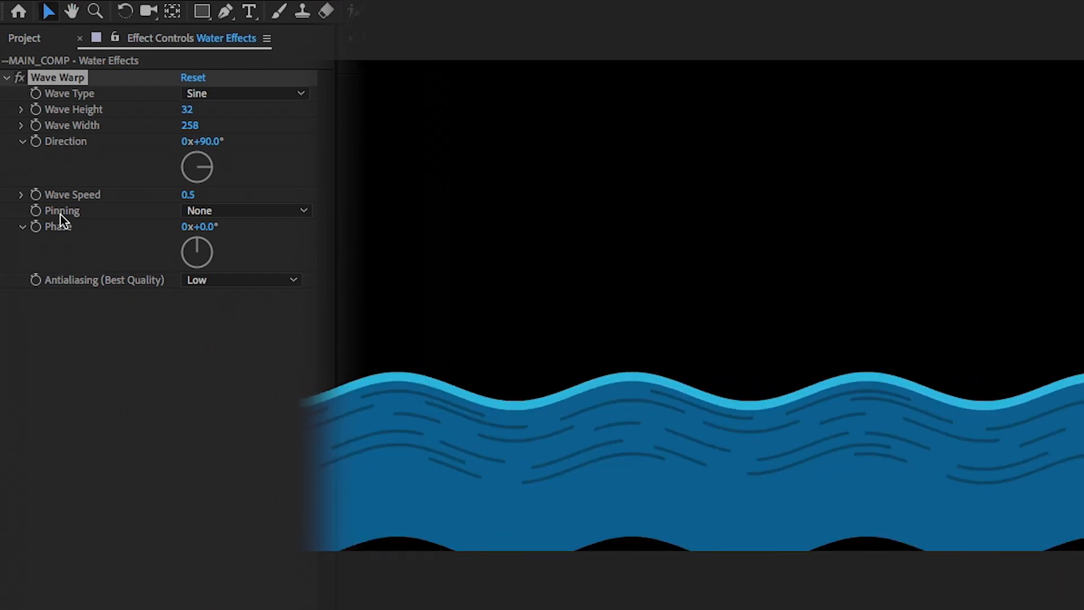
# - Compare Horizontal Edges and All Edges pinning for the Wave Warp and keep Horizontal Edges
pyautogui.click(204, 212)
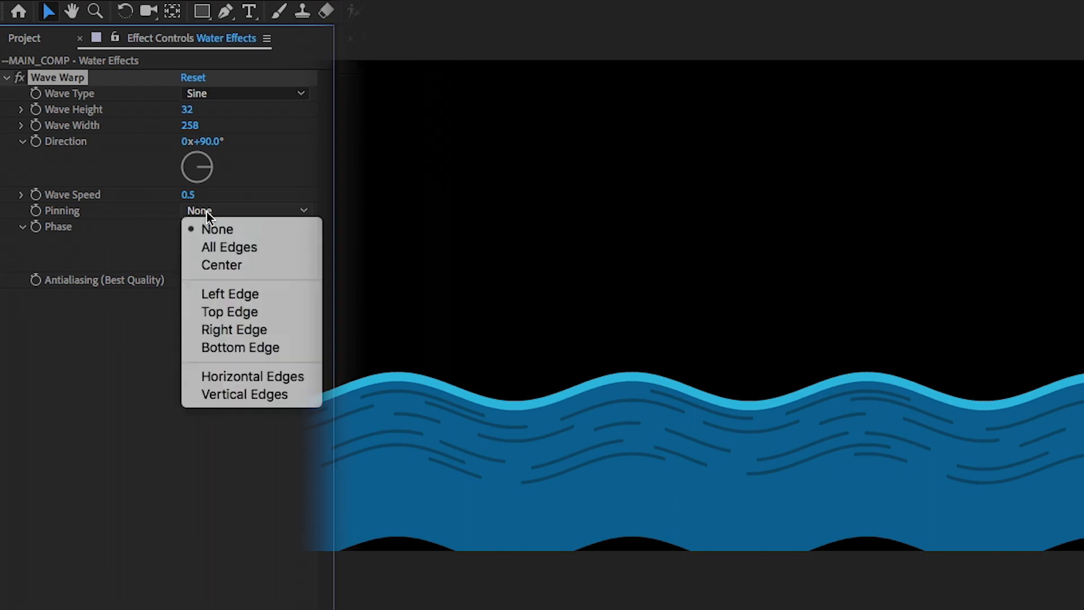
pyautogui.click(228, 376)
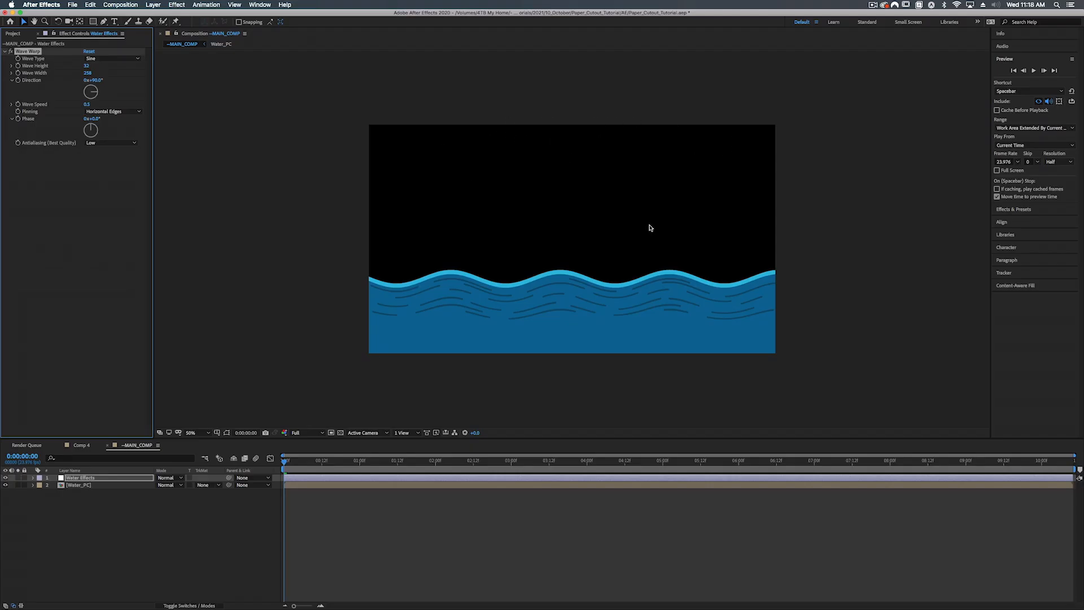
pyautogui.click(113, 111)
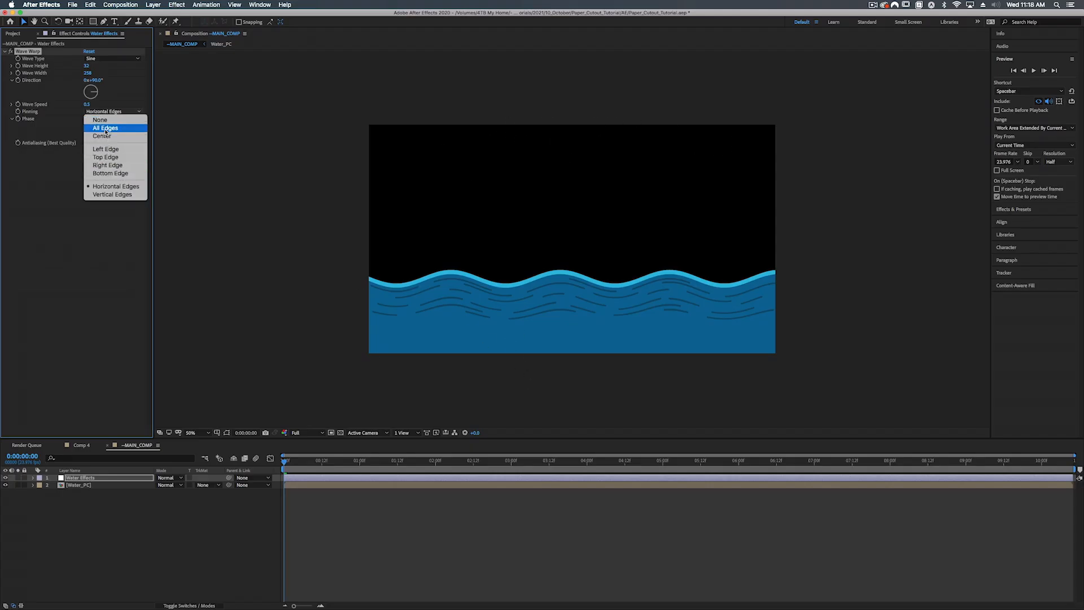
pyautogui.click(99, 127)
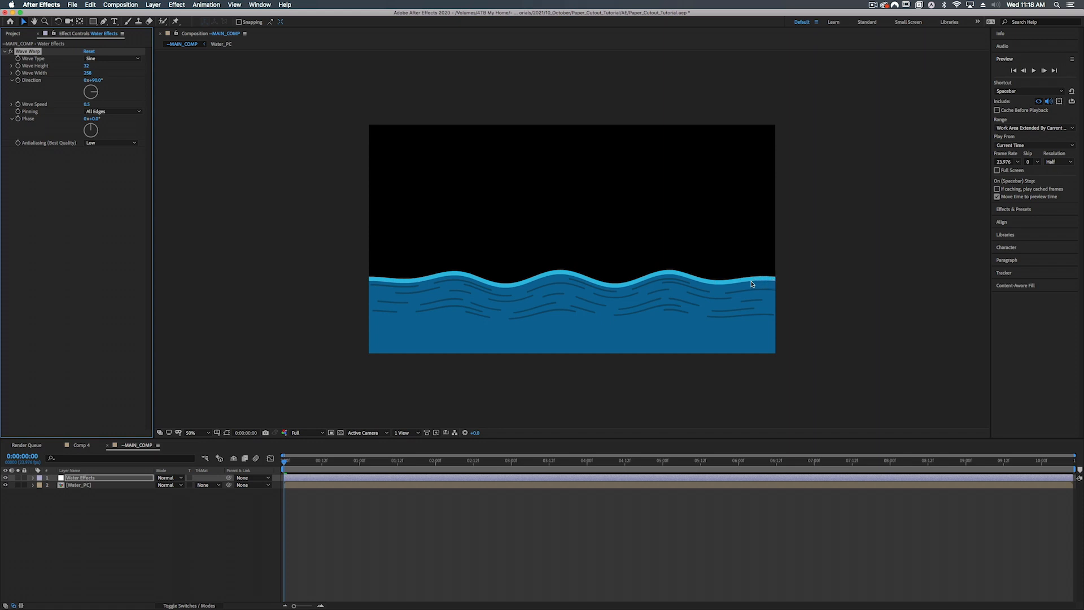
pyautogui.click(113, 111)
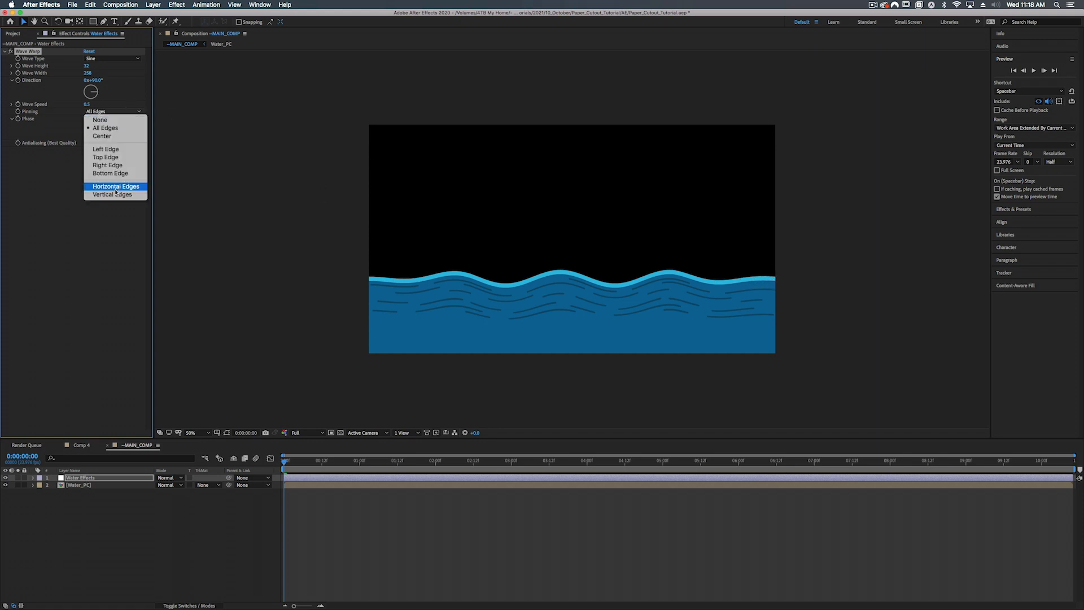
pyautogui.click(105, 186)
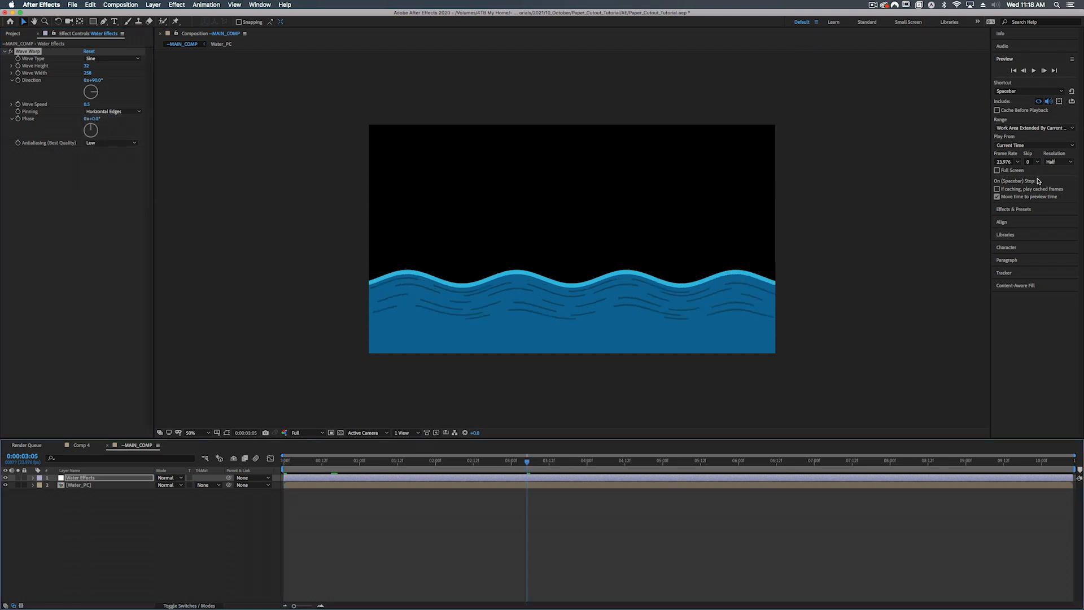
# - Find the Turbulent Displace effect and apply it to the Water Effects adjustment layer
pyautogui.click(1025, 210)
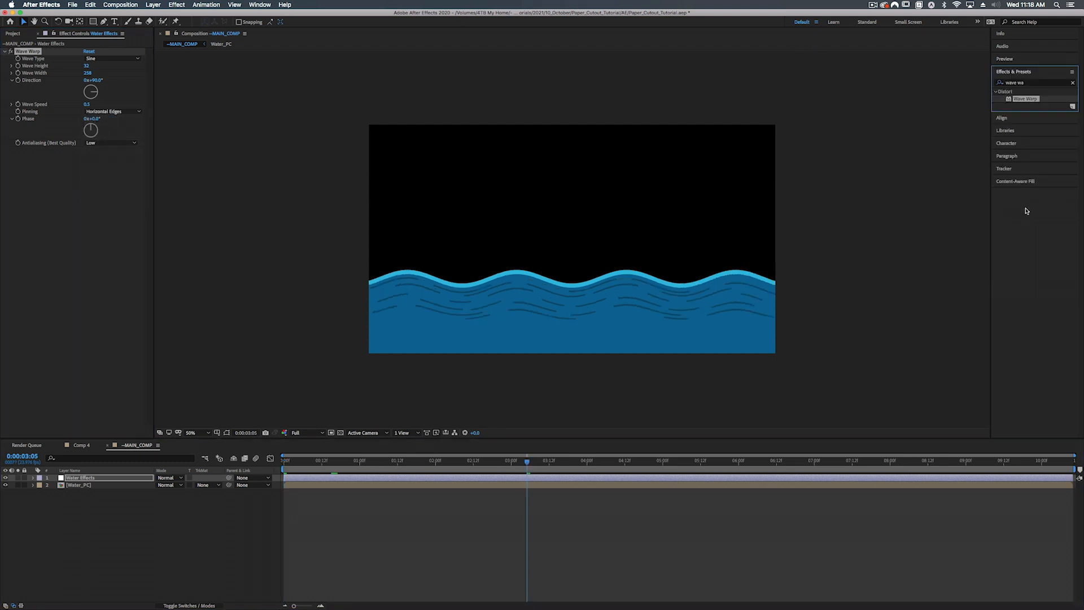
pyautogui.click(1027, 83)
pyautogui.write('tu')
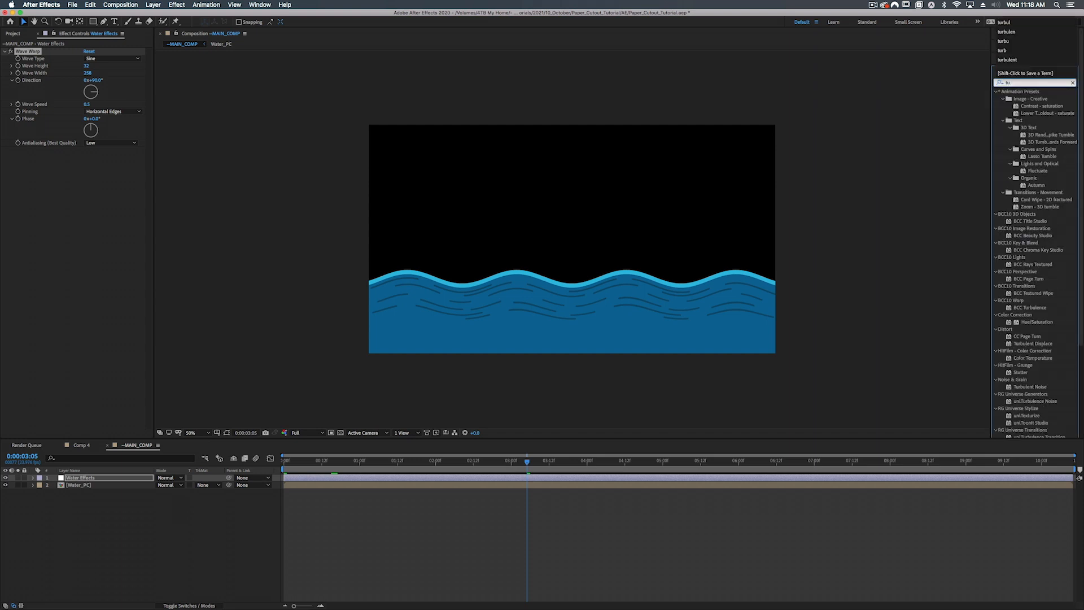
pyautogui.write('r')
pyautogui.write('bulen')
pyautogui.moveTo(1033, 112); pyautogui.dragTo(35, 153)
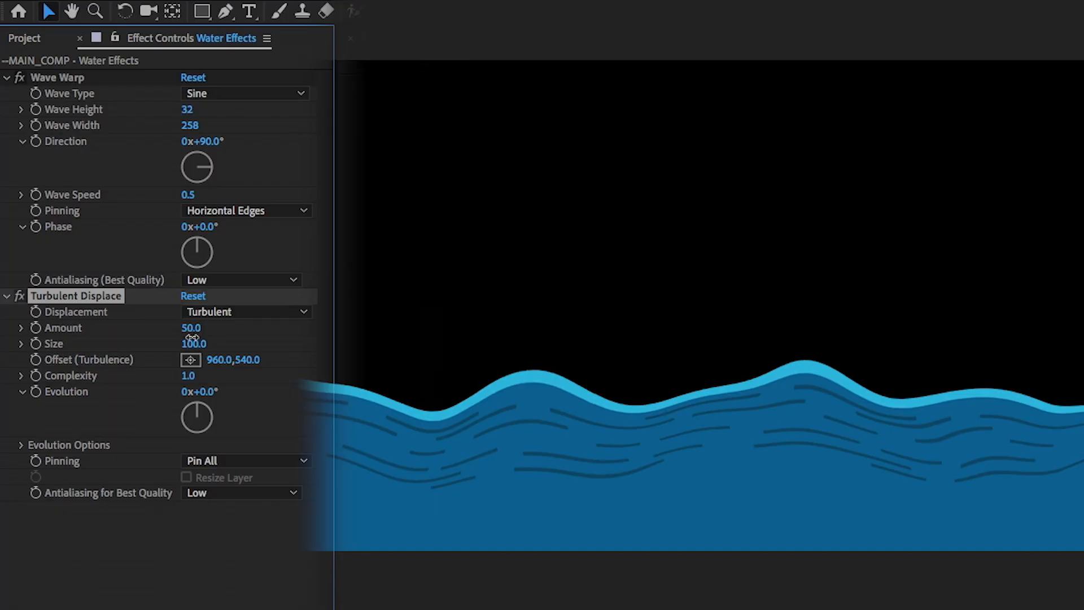
# - Set the Turbulent Displace amount to 33, size to 25 and complexity to 2
pyautogui.moveTo(89, 165); pyautogui.dragTo(89, 172)
pyautogui.moveTo(192, 344); pyautogui.dragTo(186, 400)
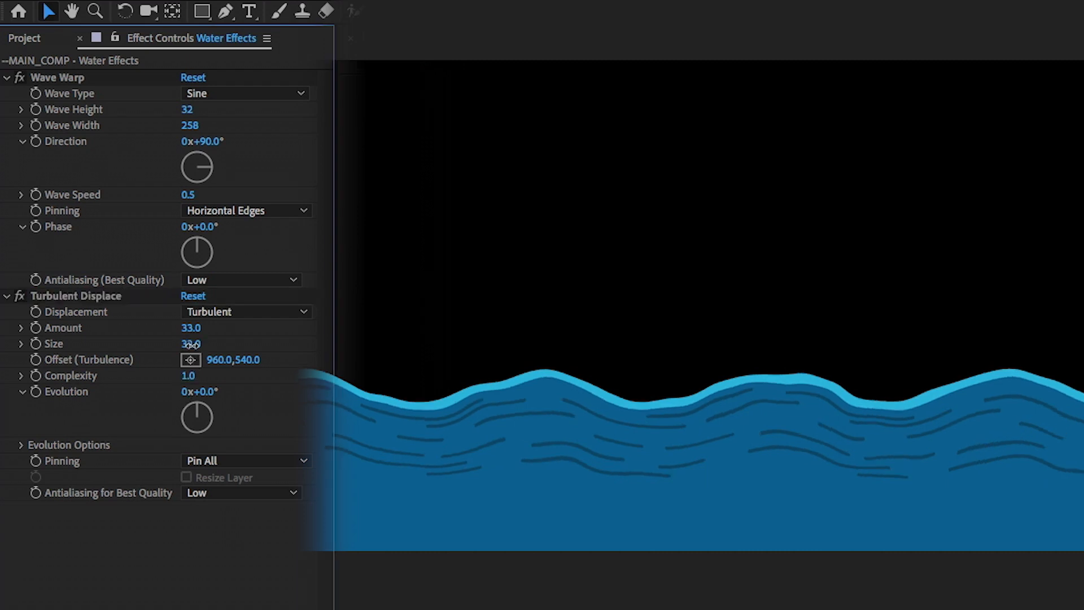
pyautogui.moveTo(192, 347); pyautogui.dragTo(193, 346)
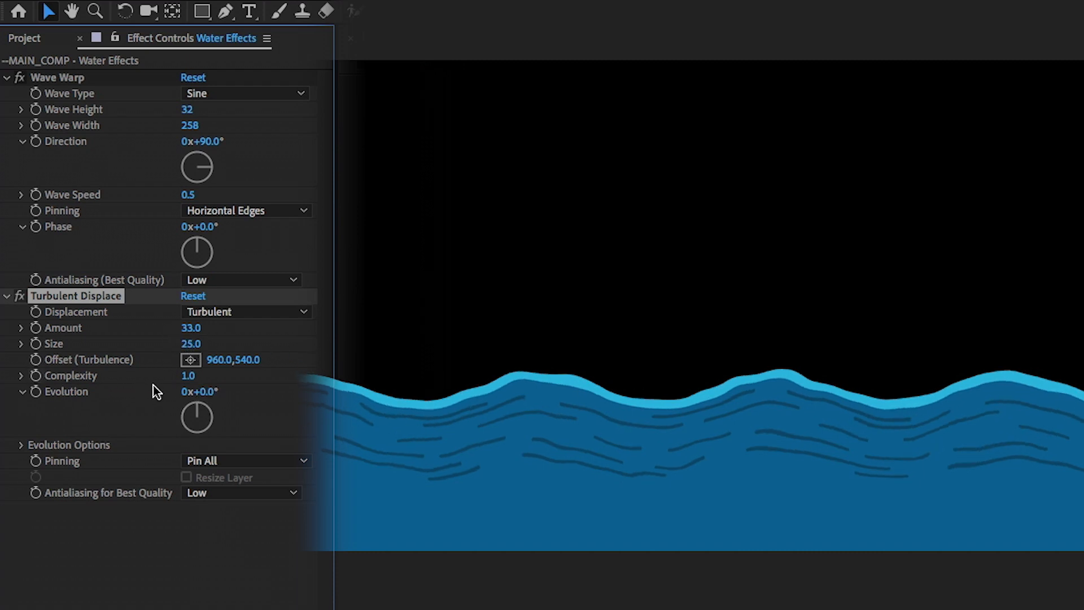
pyautogui.click(190, 376)
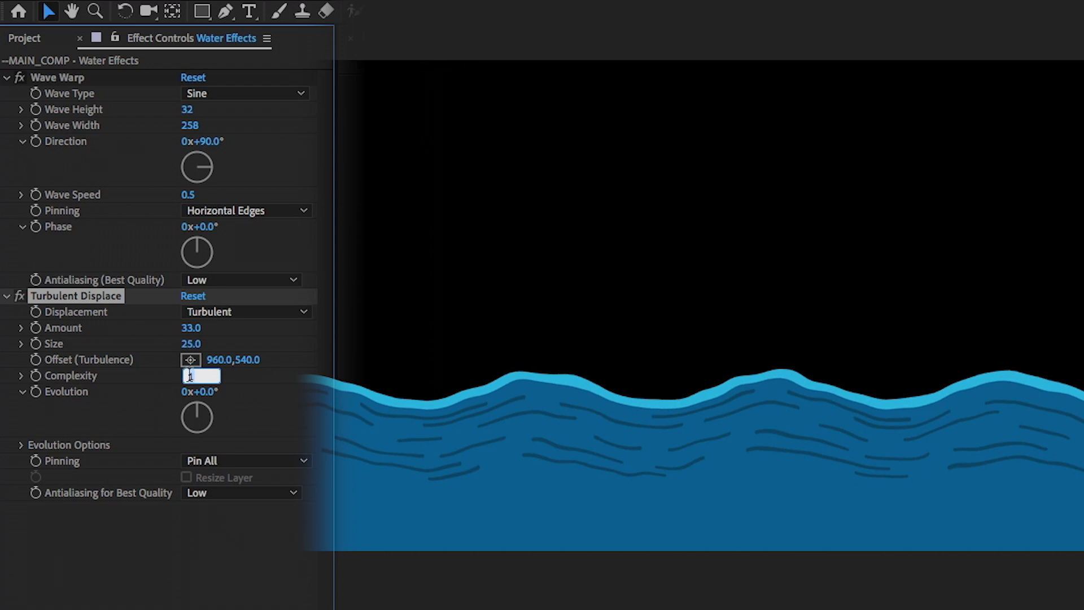
pyautogui.write('2')
pyautogui.press('Return')
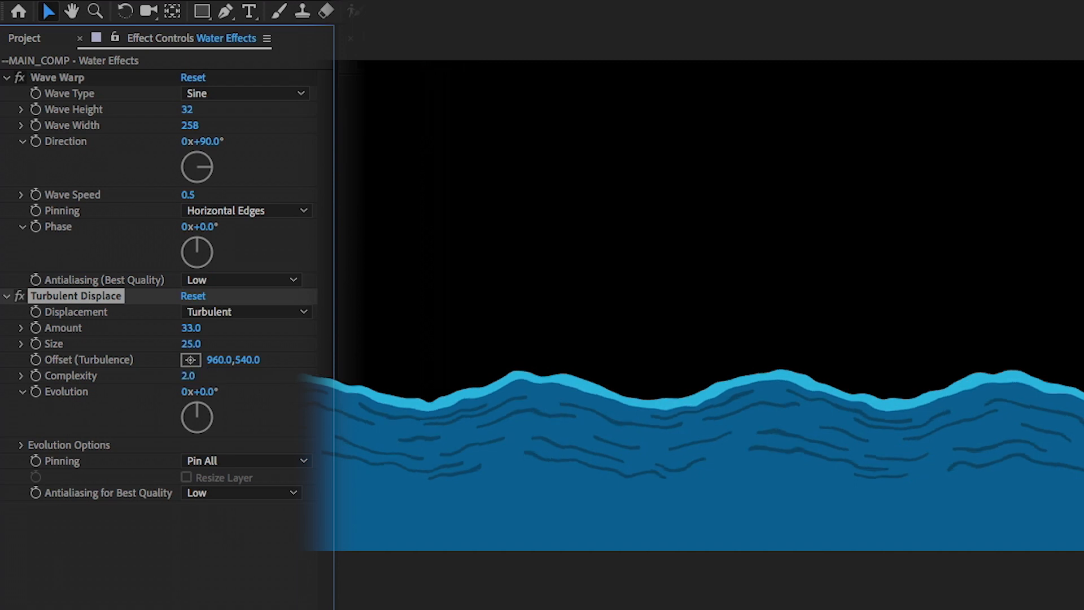
# - Add the expression time*100 to the Evolution property of Turbulent Displace
pyautogui.keyDown('alt'); pyautogui.click(36, 392); pyautogui.keyUp('alt')
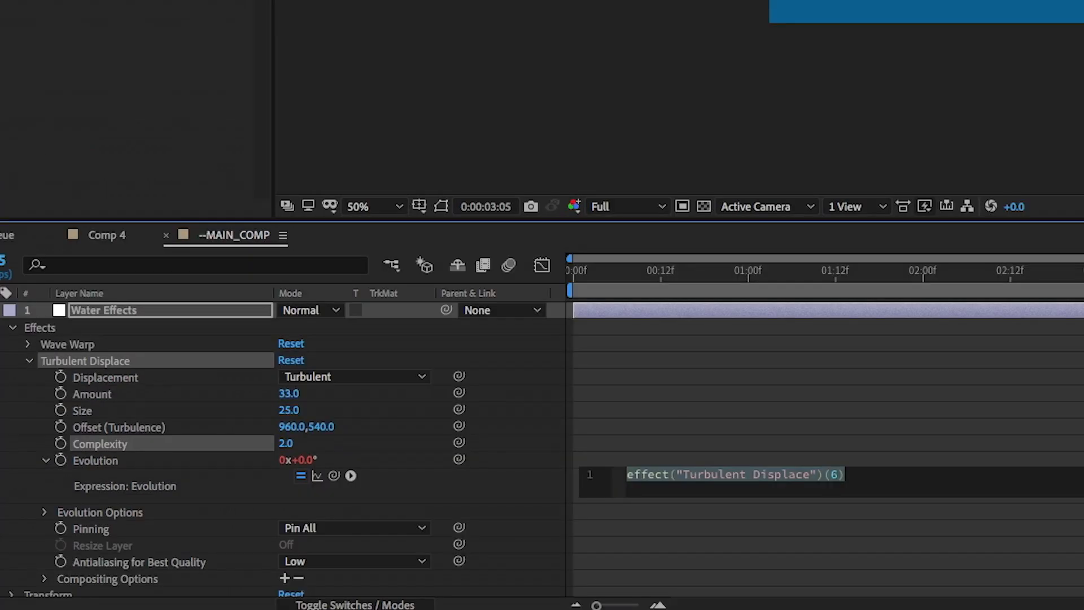
pyautogui.write('time*')
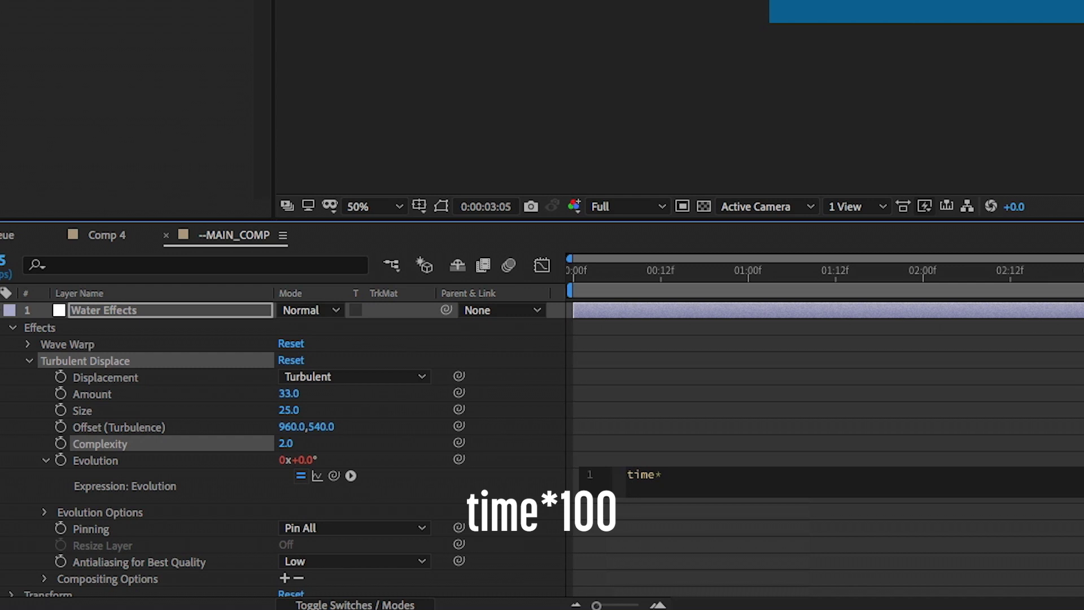
pyautogui.write('100')
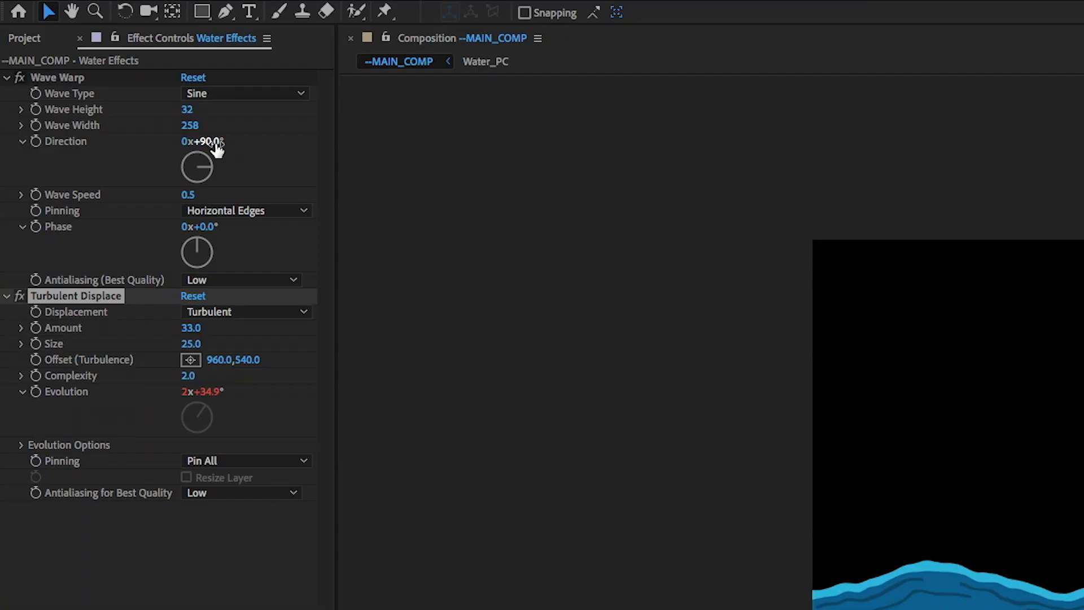
# - Set the Wave Warp's direction to -90° to reverse the wave movement
pyautogui.click(213, 143)
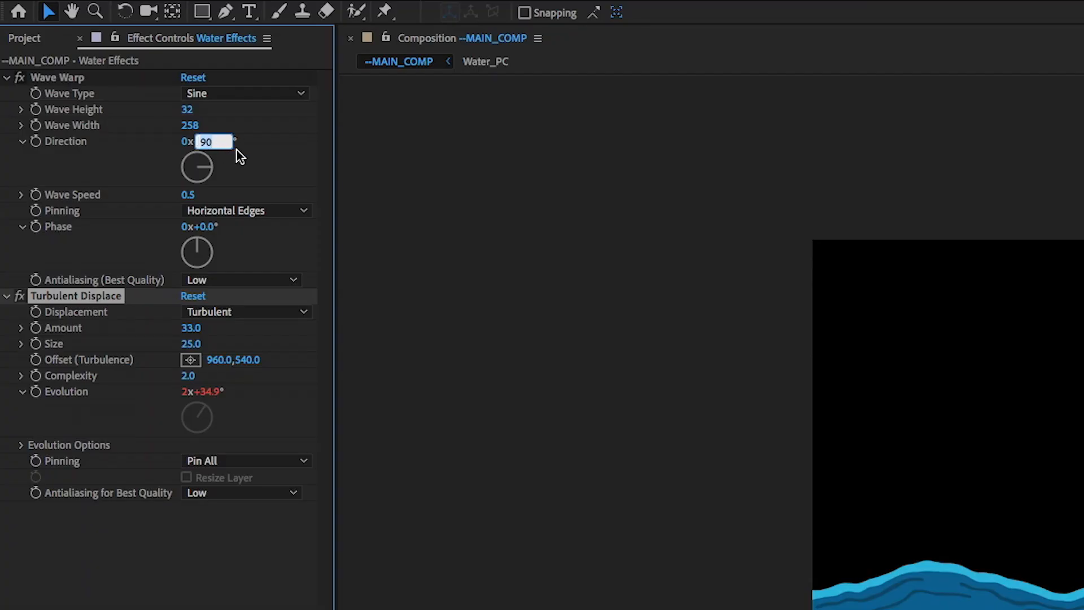
pyautogui.press('Home')
pyautogui.write('-')
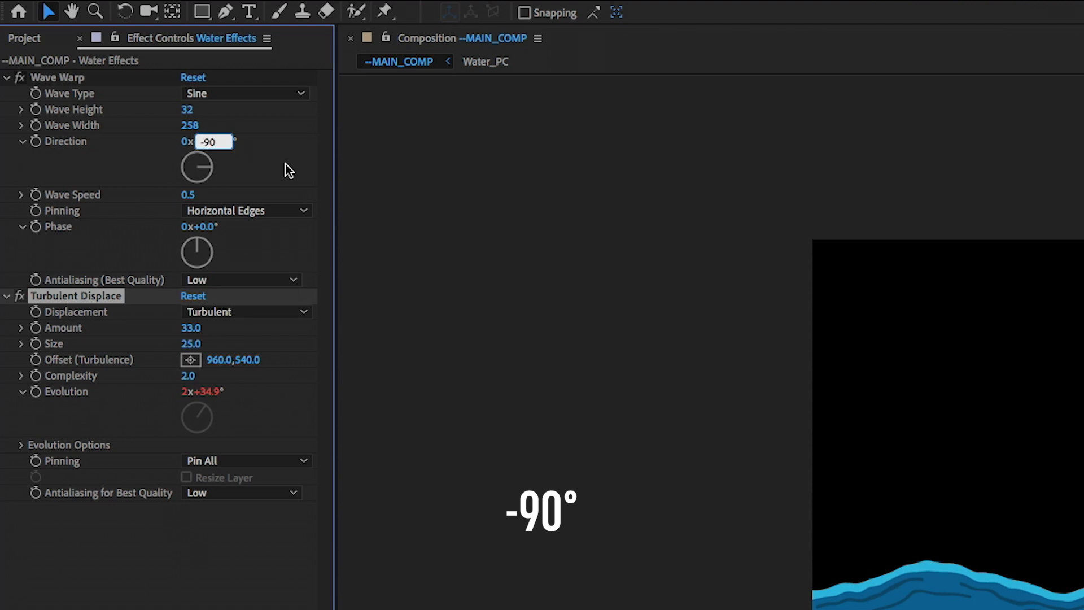
pyautogui.press('Return')
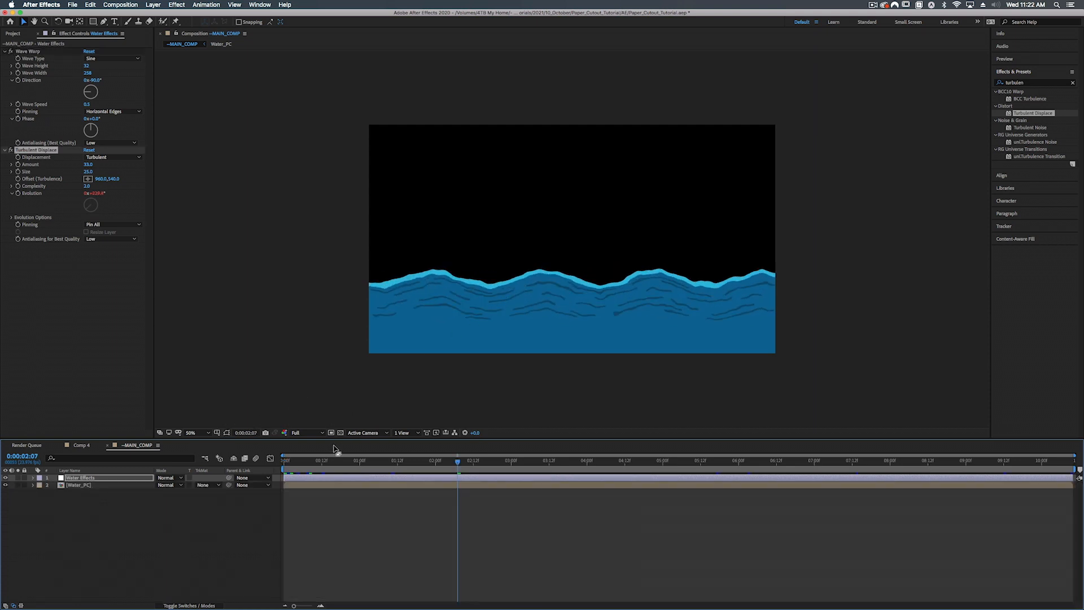
# - Find the Roughen Edges effect and apply it to the Water_PC layer
pyautogui.click(81, 495)
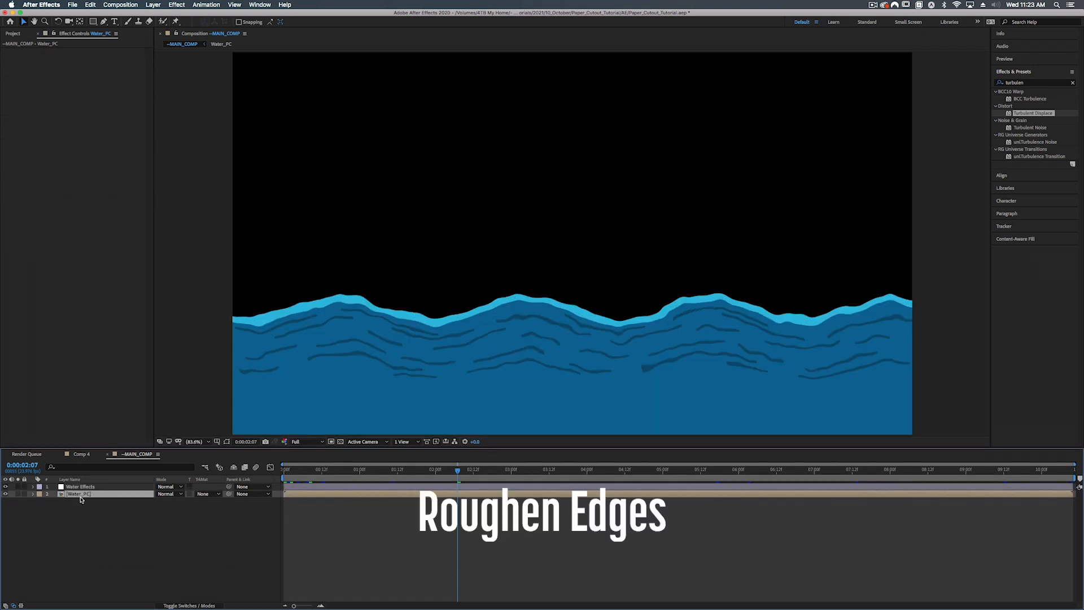
pyautogui.click(1034, 82)
pyautogui.write('rou')
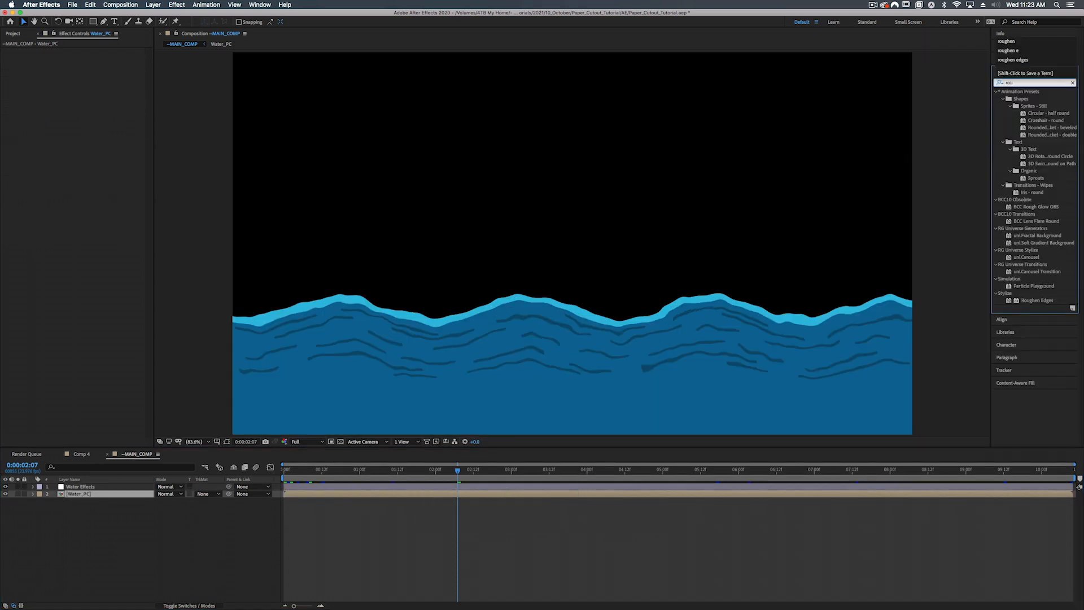
pyautogui.write('gh')
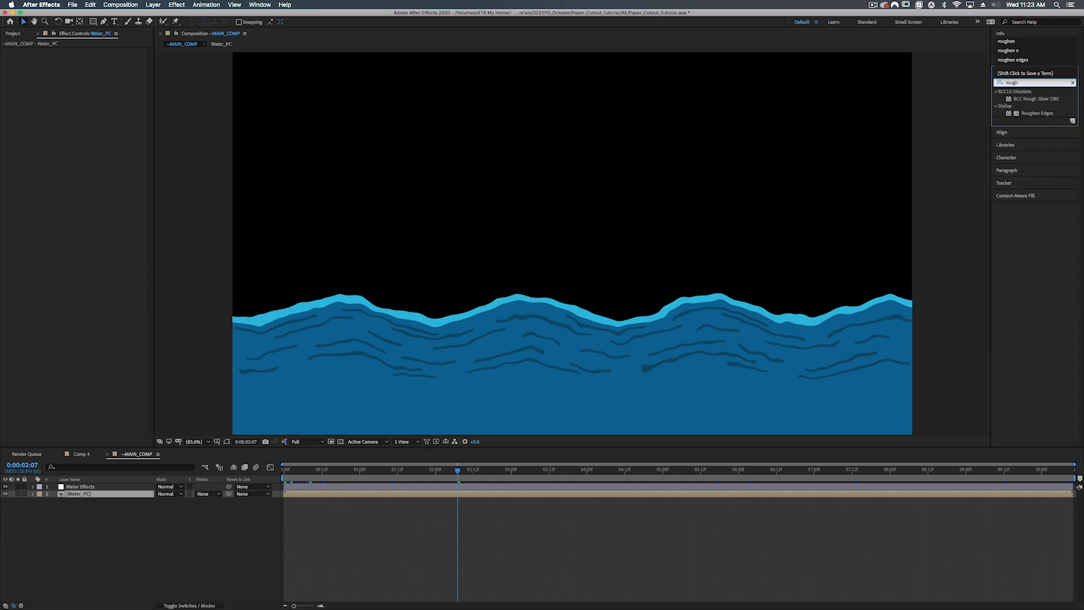
pyautogui.write('en e')
pyautogui.moveTo(1037, 99); pyautogui.dragTo(107, 495)
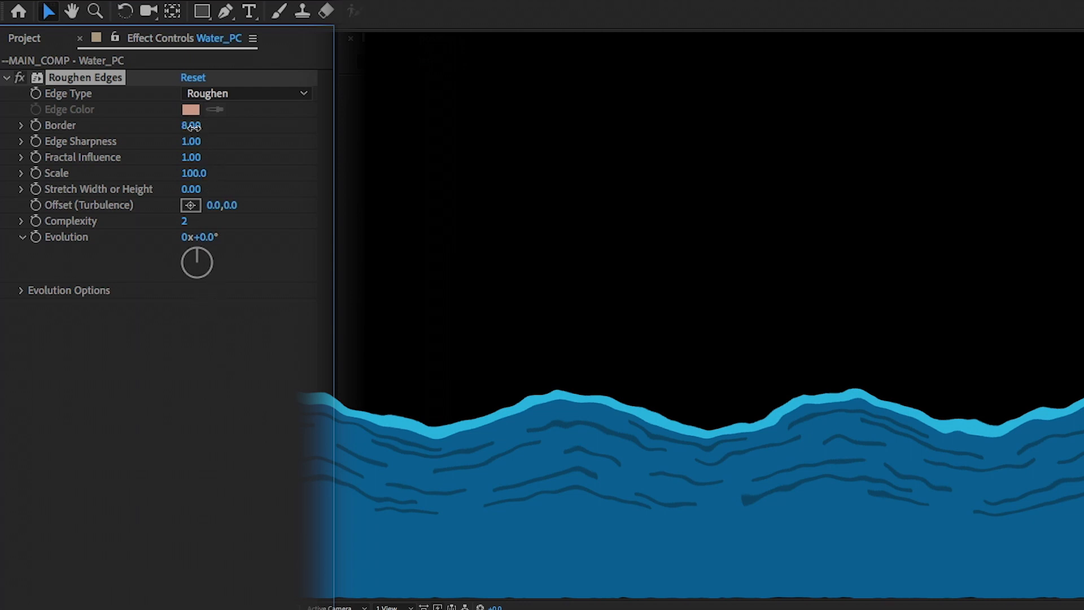
# - Set the Roughen Edges border to 24.20, scale to 135 and edge sharpness to 7.70
pyautogui.moveTo(191, 126); pyautogui.dragTo(349, 131)
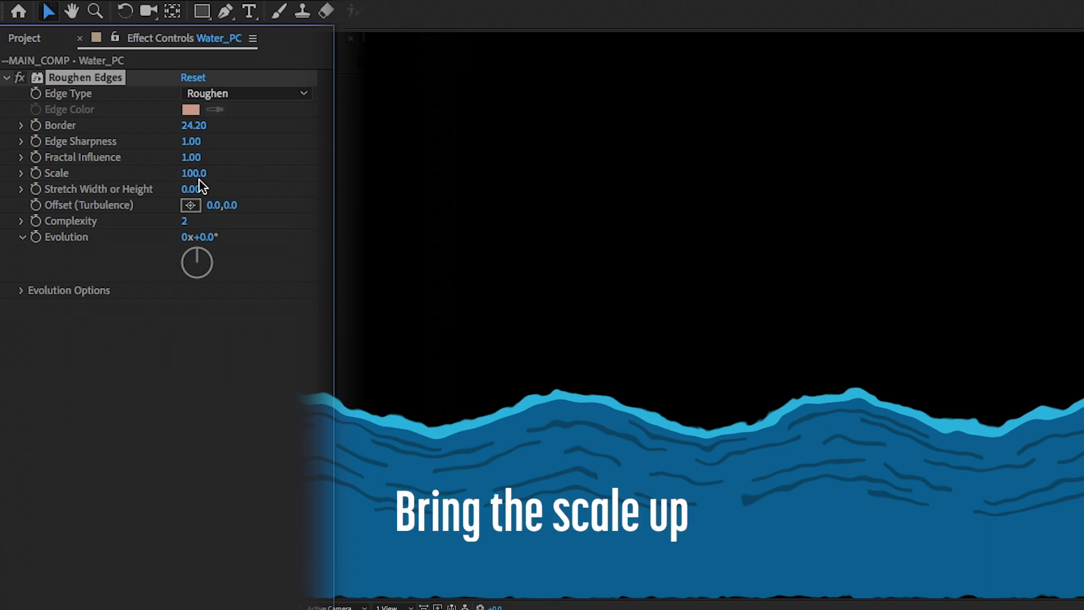
pyautogui.moveTo(191, 173); pyautogui.dragTo(229, 175)
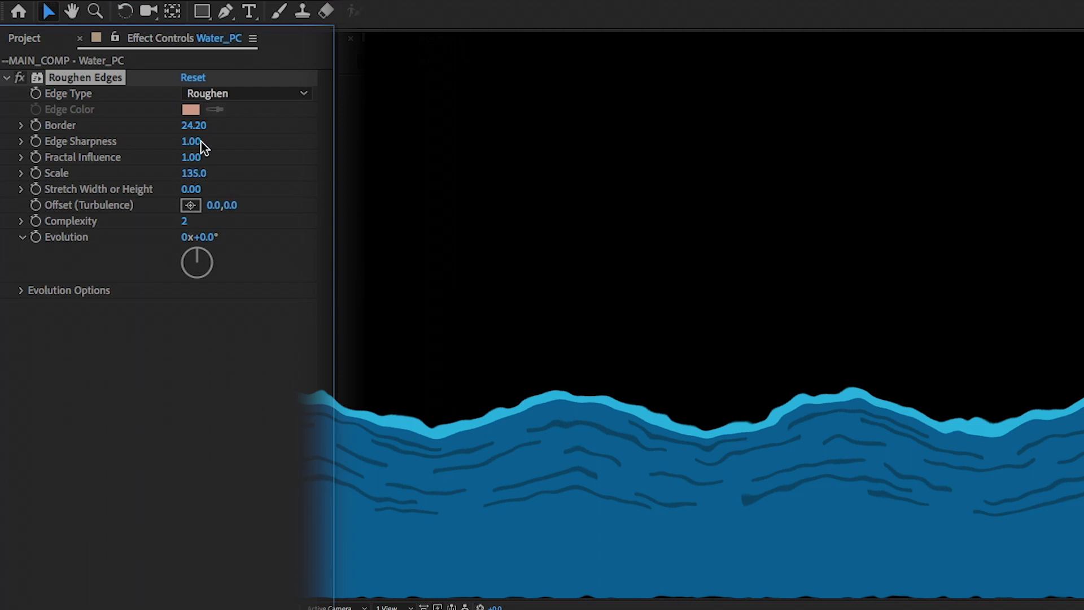
pyautogui.moveTo(192, 141); pyautogui.dragTo(507, 90)
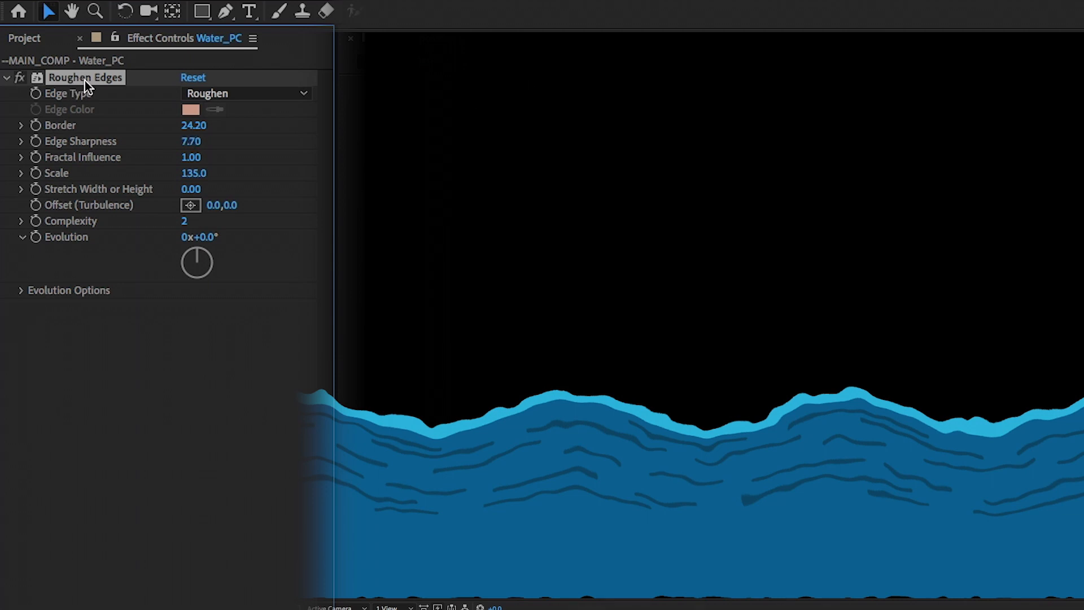
# - Duplicate the Roughen Edges effect and set the copy's scale to 10, border to 8.50 and edge sharpness to 0.87
pyautogui.press('super+d')
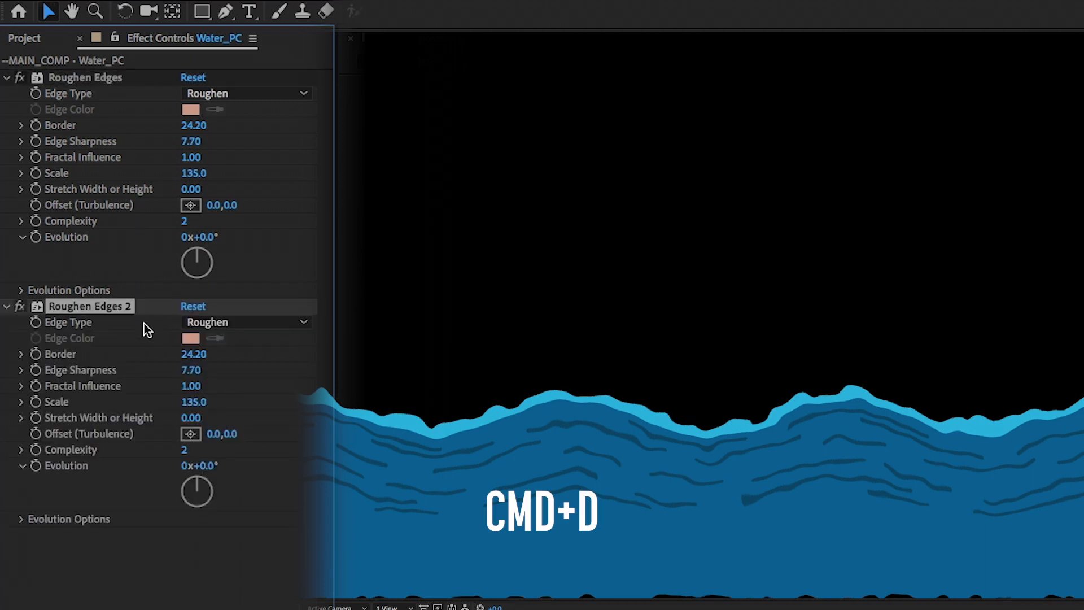
pyautogui.moveTo(193, 405); pyautogui.dragTo(180, 508)
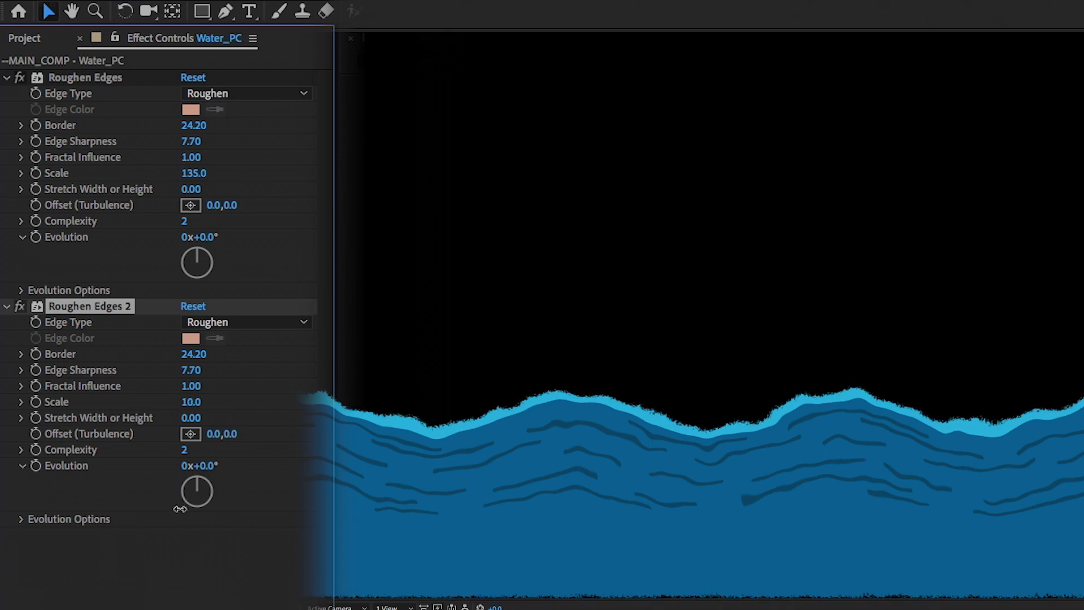
pyautogui.moveTo(189, 363); pyautogui.dragTo(103, 427)
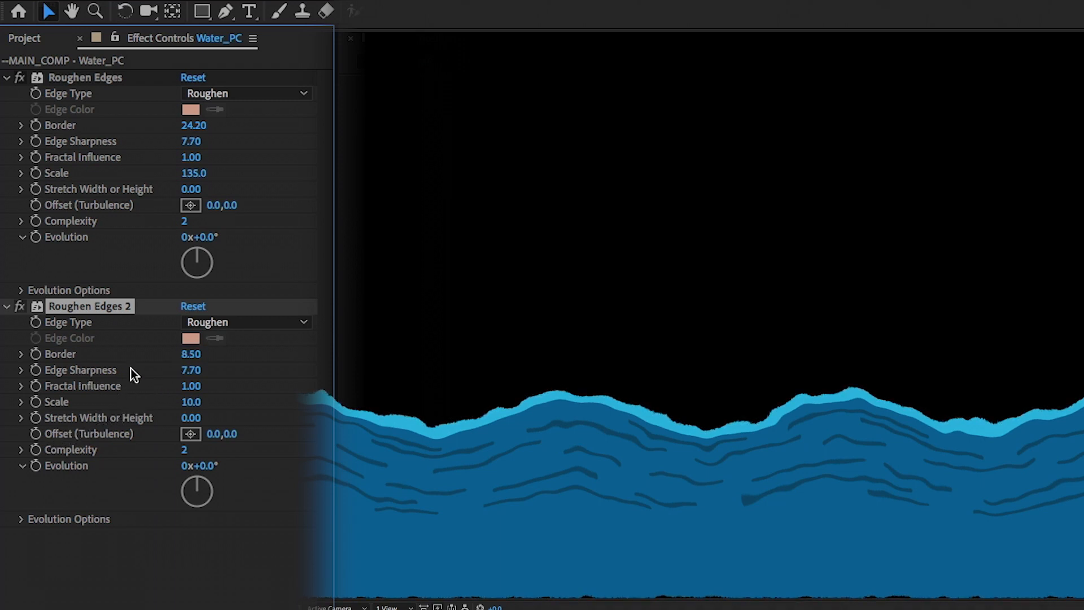
pyautogui.moveTo(198, 372); pyautogui.dragTo(144, 604)
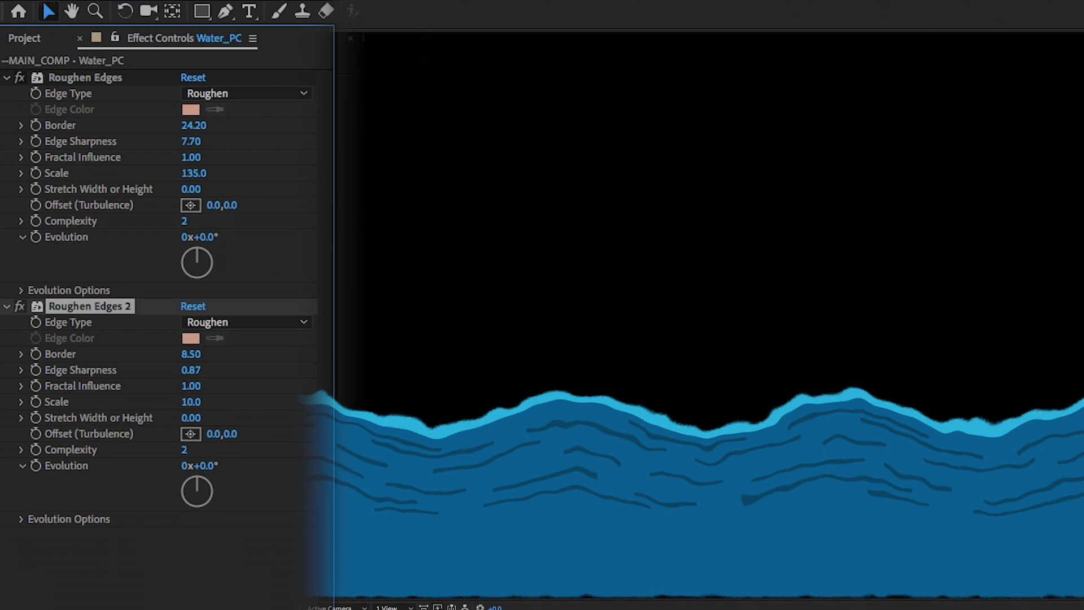
# - Refine the second Roughen Edges effect with complexity 3, scale 24 and border 7.50
pyautogui.click(184, 450)
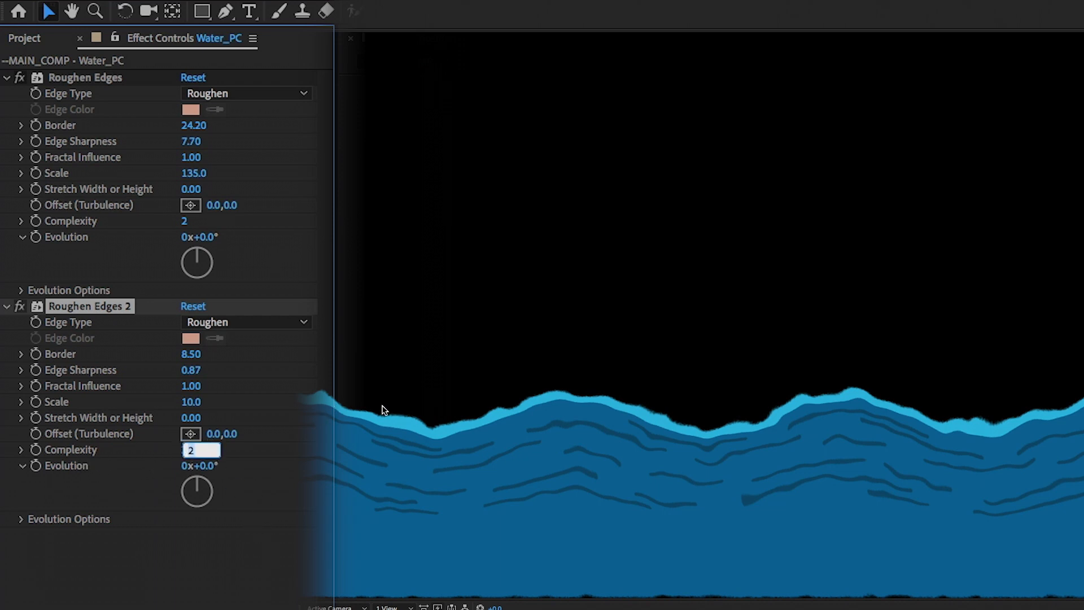
pyautogui.write('3')
pyautogui.press('Return')
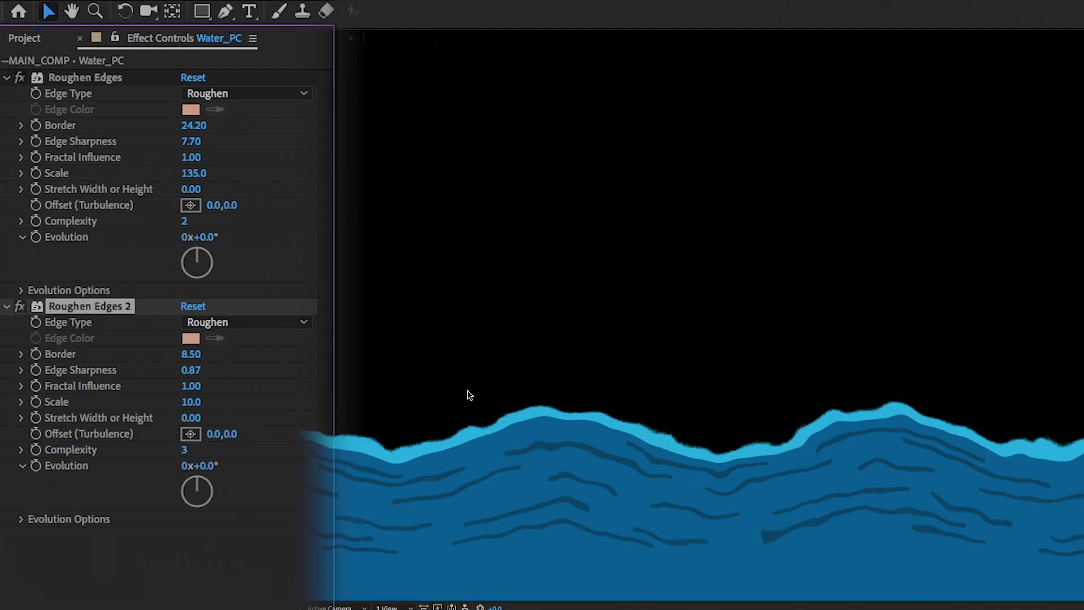
pyautogui.moveTo(192, 354); pyautogui.dragTo(237, 347)
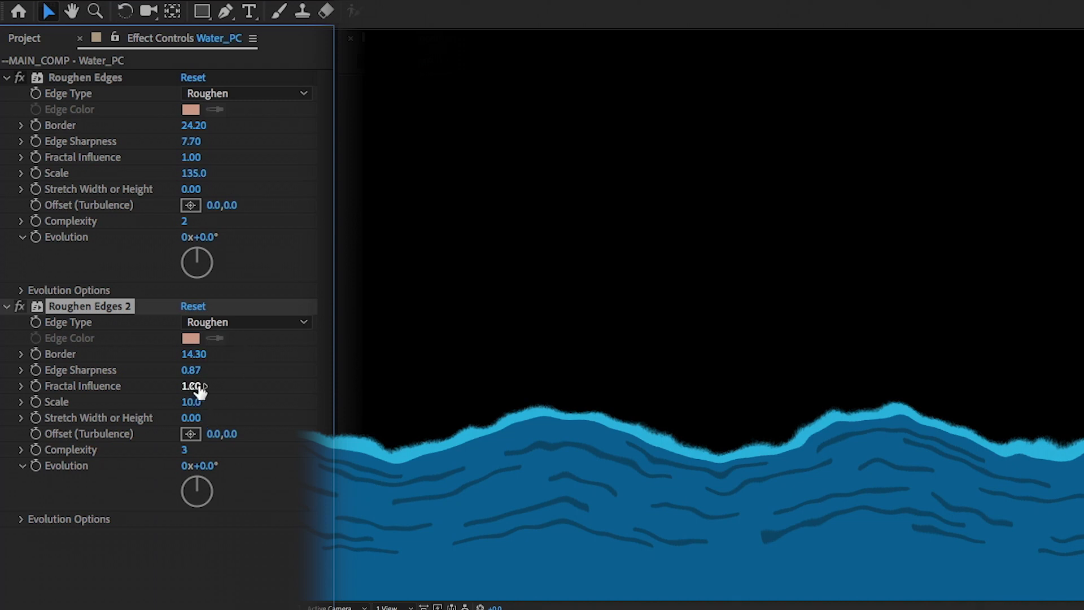
pyautogui.moveTo(201, 406); pyautogui.dragTo(205, 401)
pyautogui.moveTo(195, 354); pyautogui.dragTo(189, 417)
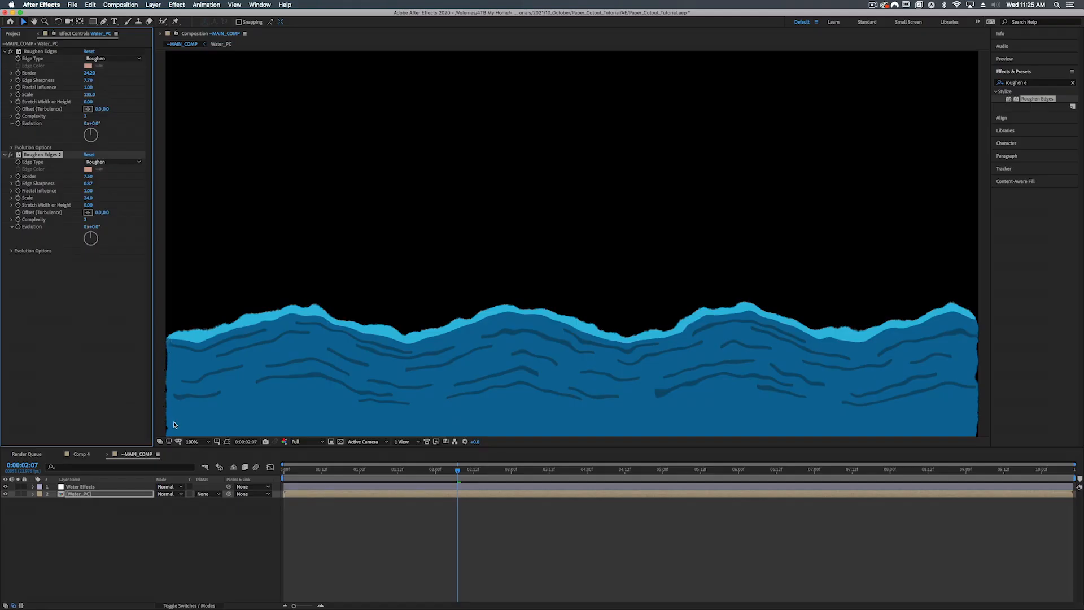
# - Scale the Water_PC layer to 101% so its roughened outer edges fall outside the frame
pyautogui.press(',')
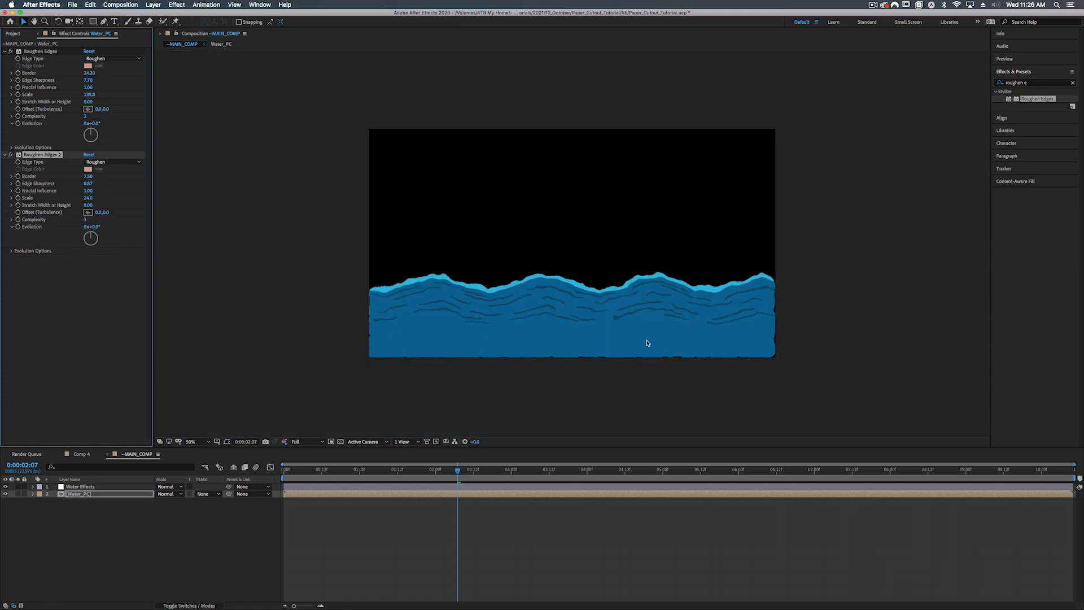
pyautogui.click(81, 495)
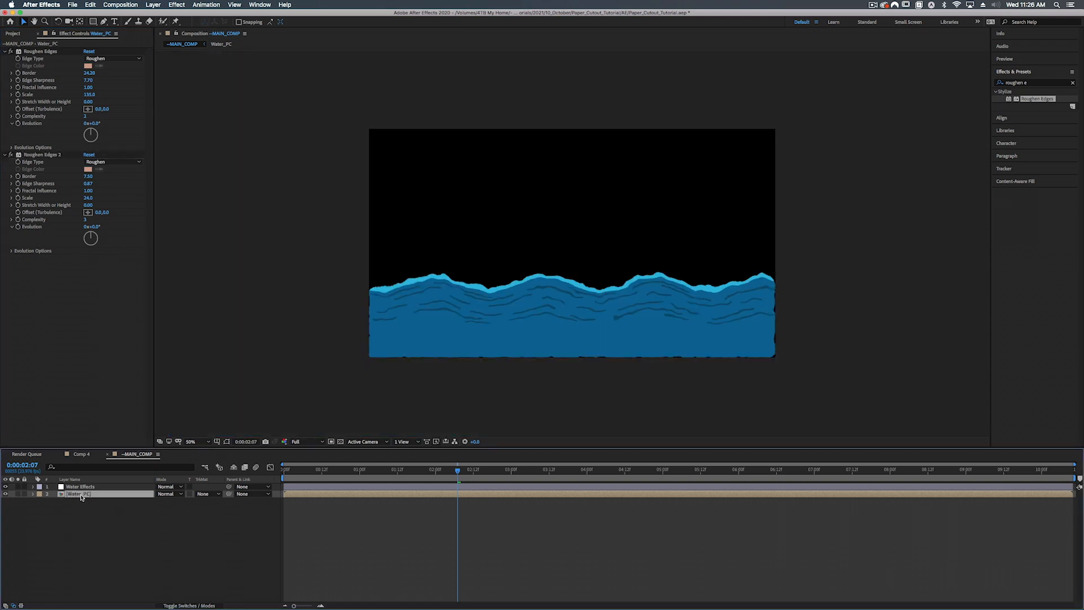
pyautogui.press('s')
pyautogui.click(169, 502)
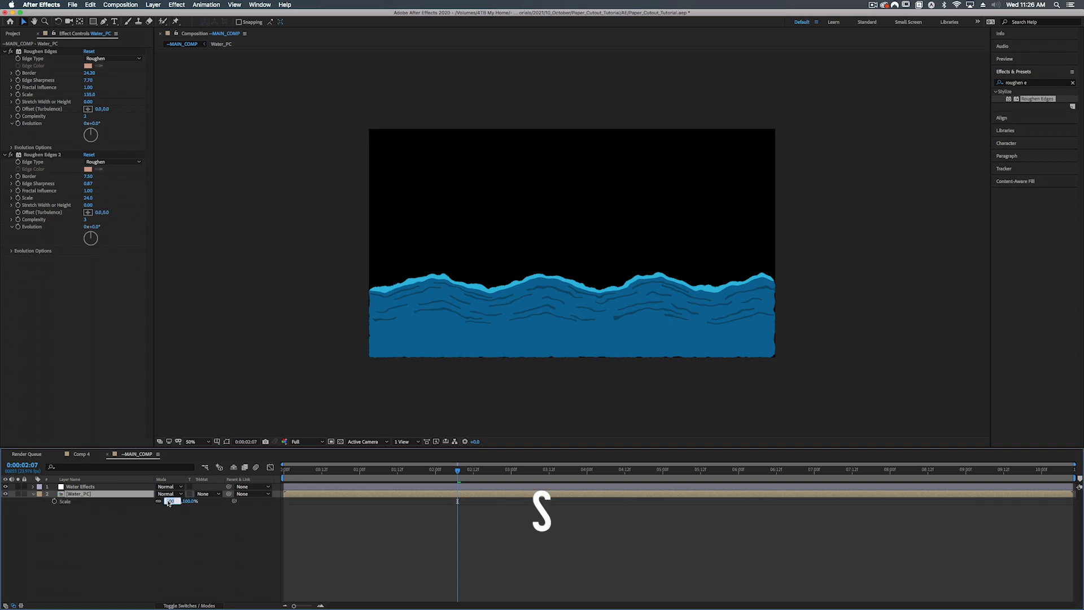
pyautogui.write('101')
pyautogui.press('Return')
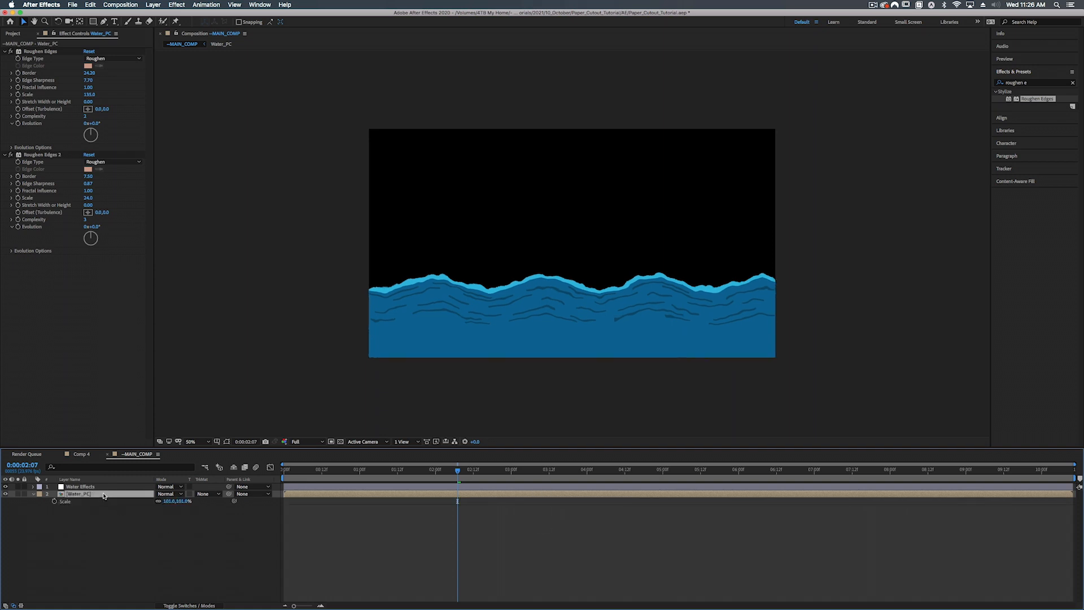
# - Collapse the second Roughen Edges effect's settings and duplicate the Water_PC layer
pyautogui.click(5, 155)
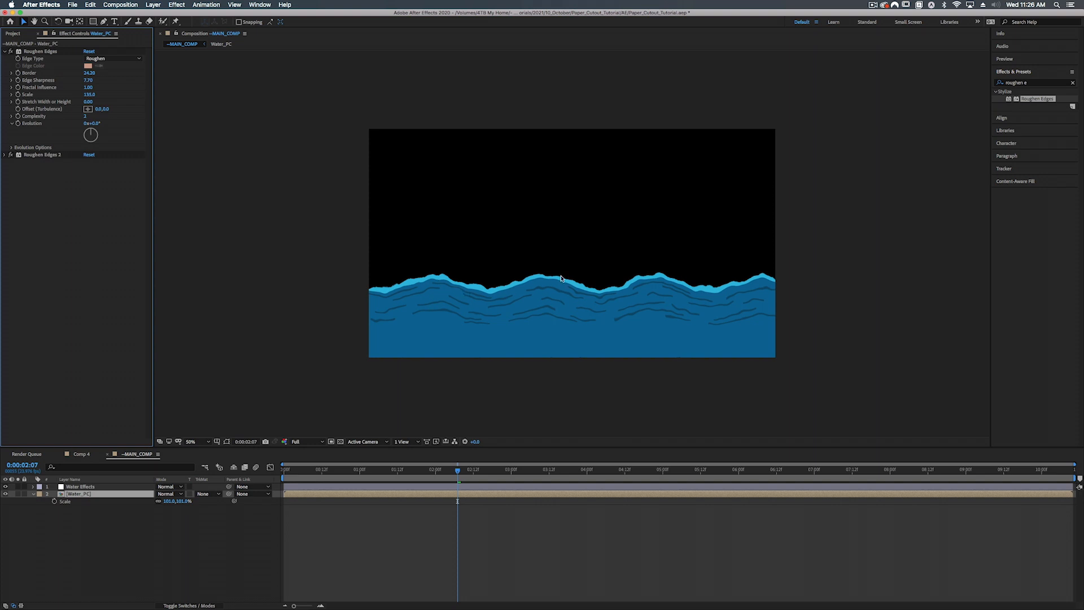
pyautogui.press('.')
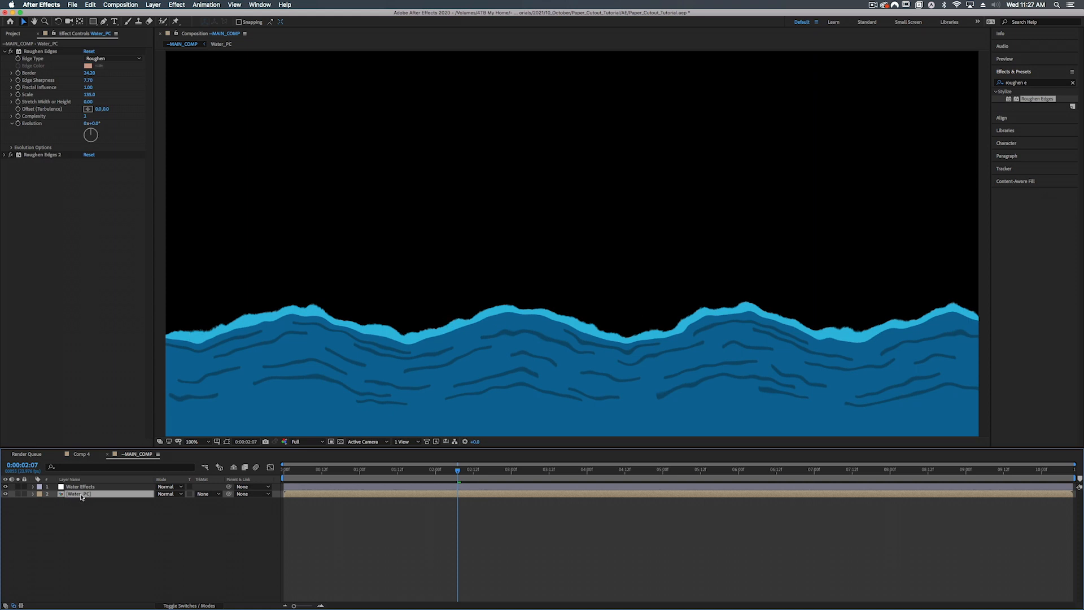
pyautogui.press('super+d')
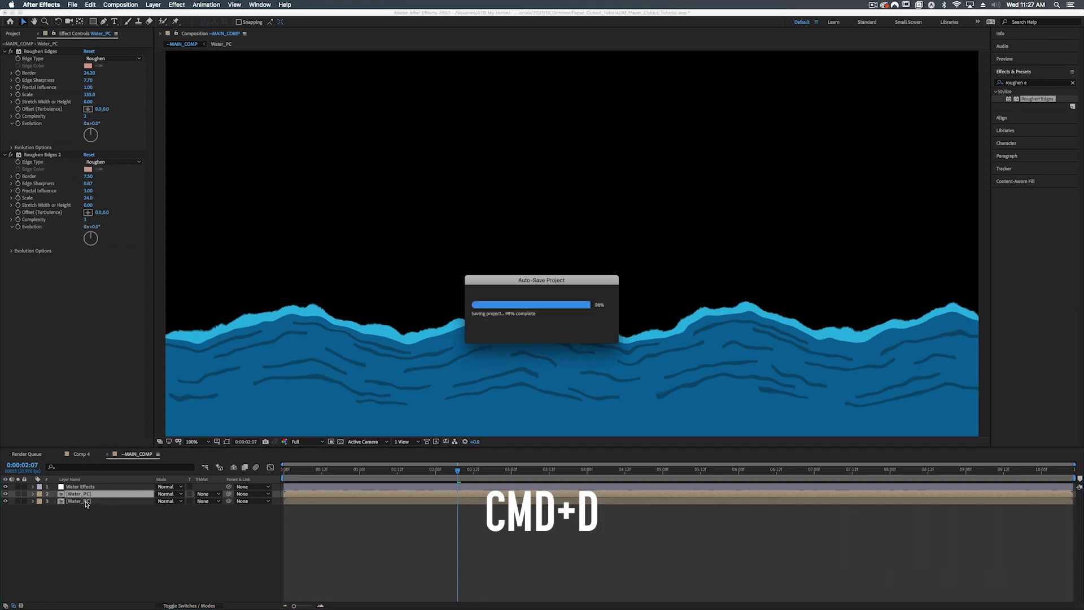
# - Hide the upper Water_PC layer and apply a Fill effect to the lower Water_PC layer
pyautogui.click(5, 494)
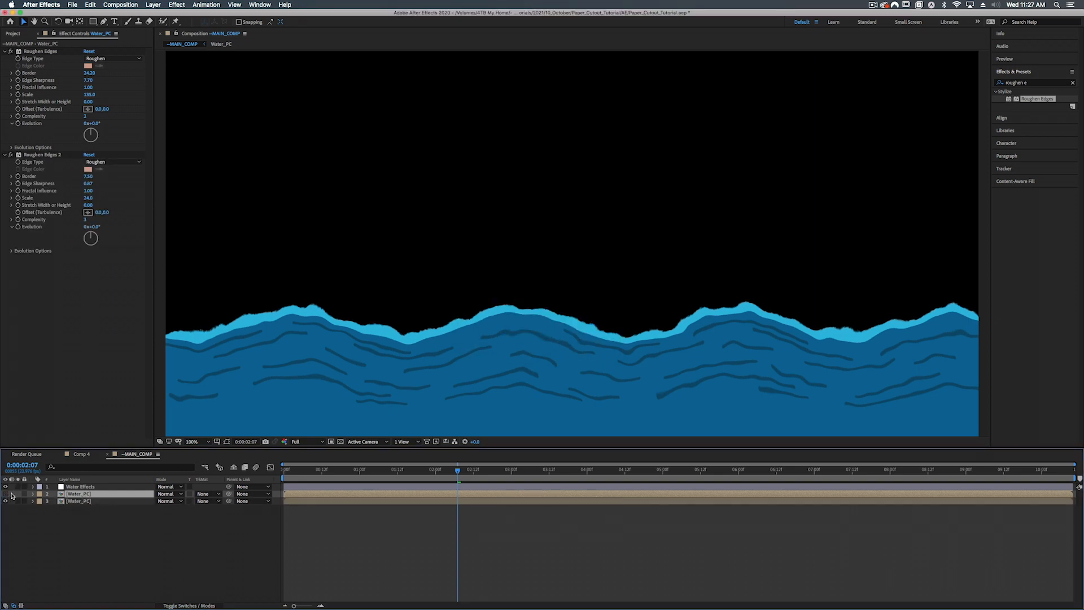
pyautogui.click(83, 501)
pyautogui.click(1026, 82)
pyautogui.write('fill')
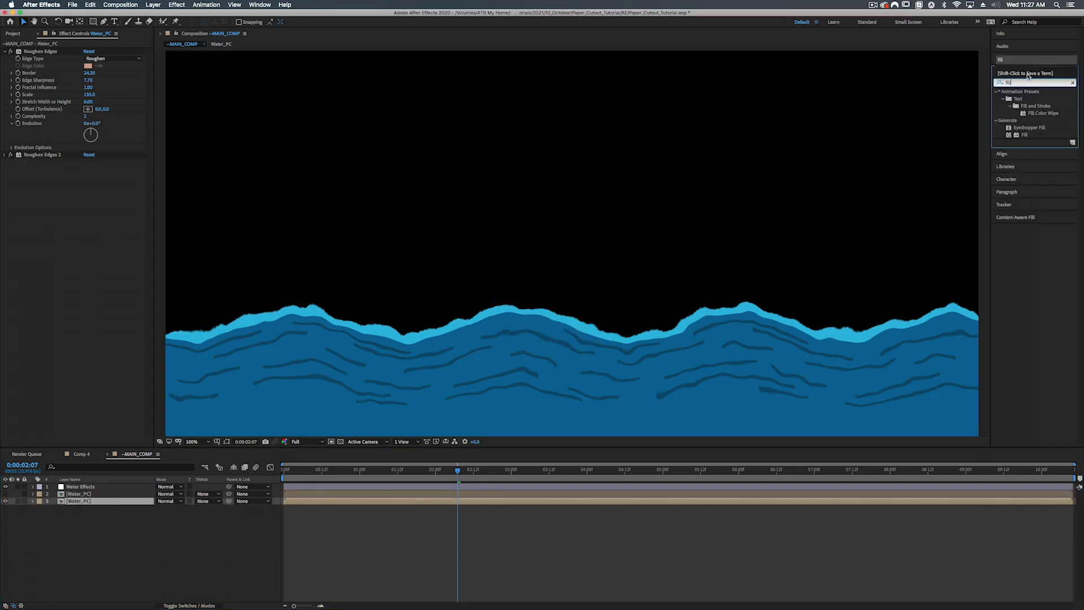
pyautogui.click(1024, 136)
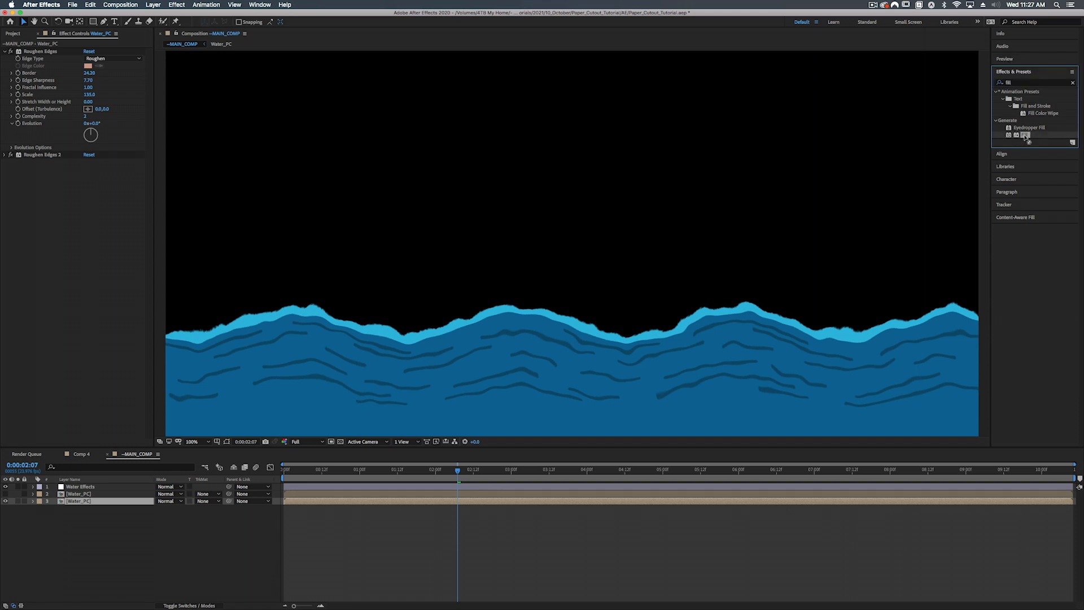
pyautogui.moveTo(1026, 137); pyautogui.dragTo(78, 504)
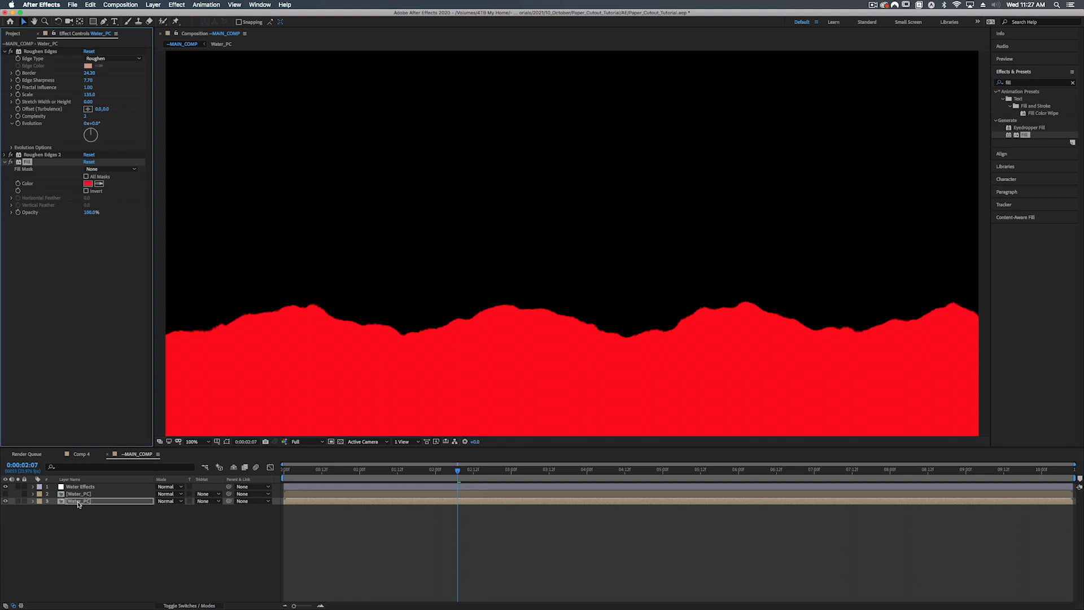
# - Rename the upper Water_PC layer as Water_Main
pyautogui.click(82, 495)
pyautogui.press('Return')
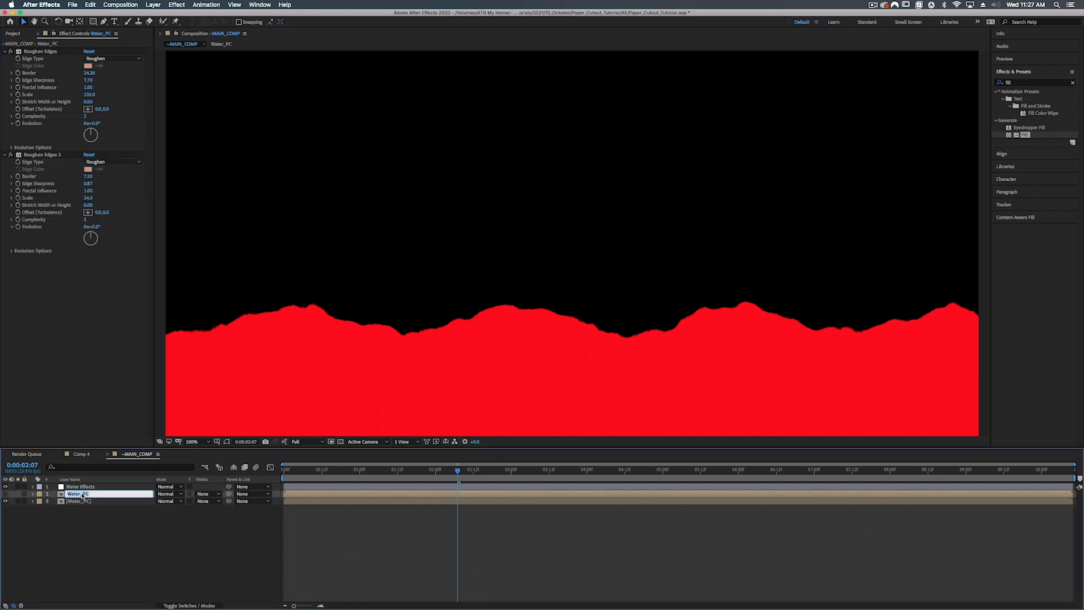
pyautogui.press('Right')
pyautogui.write('Main')
pyautogui.press('Return')
# - Rename the lower Water_PC layer as Water_Paper
pyautogui.click(86, 501)
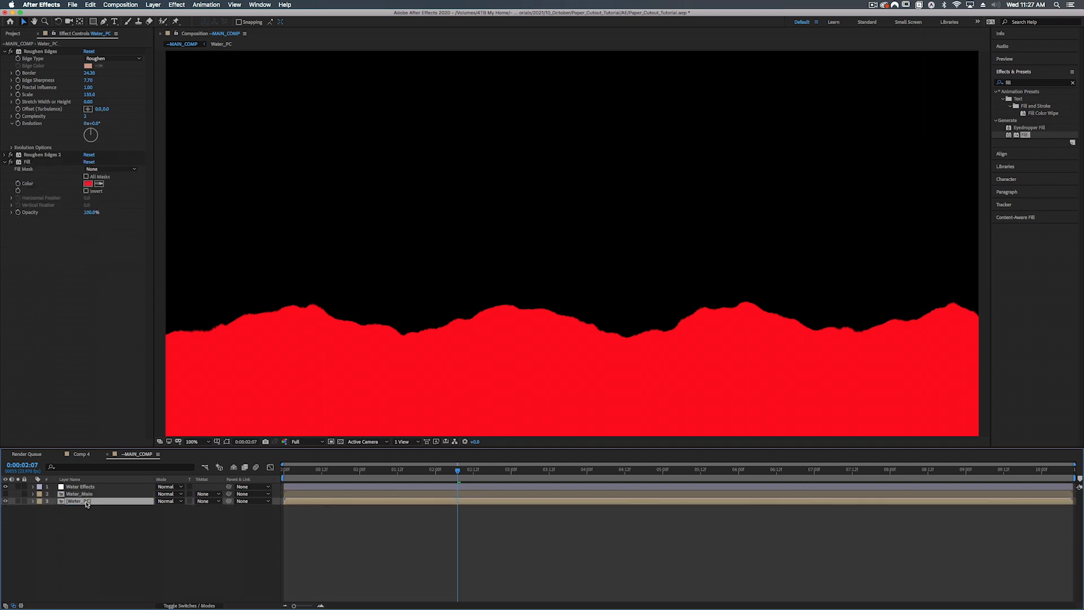
pyautogui.press('Return')
pyautogui.press('Right')
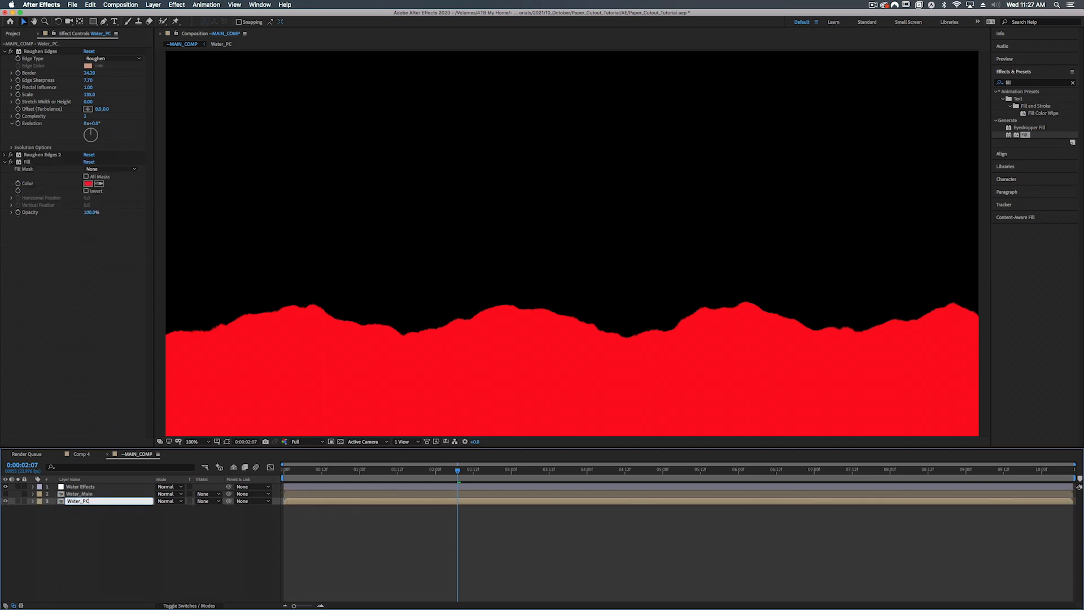
pyautogui.press('BackSpace')
pyautogui.press('BackSpace')
pyautogui.write('Paper')
pyautogui.press('Return')
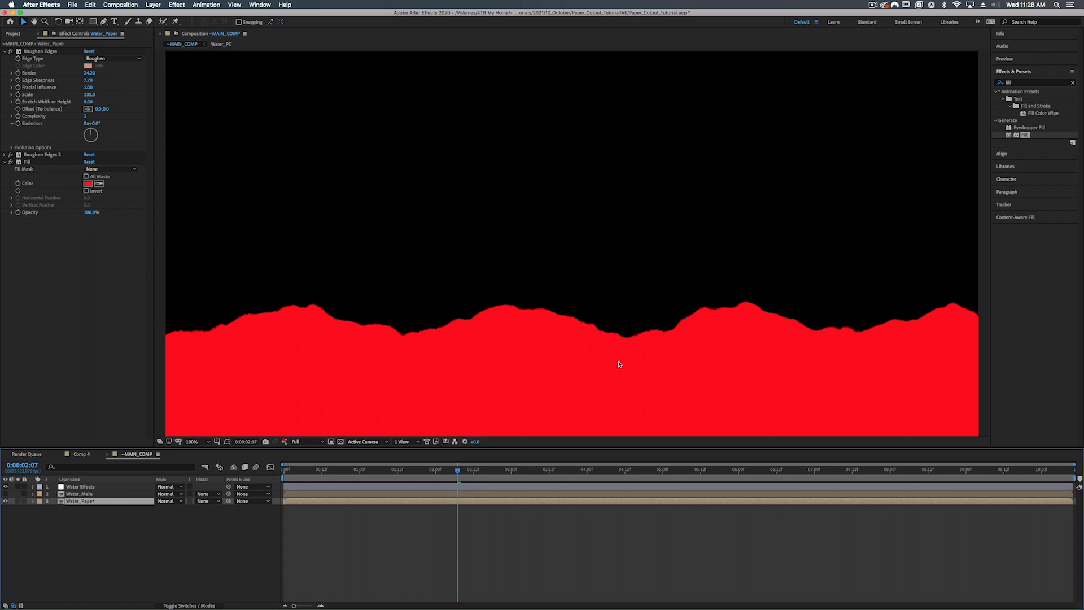
# - Change the Water_Paper Fill color to a warm off-white paper tone with 85% brightness
pyautogui.click(88, 183)
pyautogui.moveTo(350, 186); pyautogui.dragTo(349, 182)
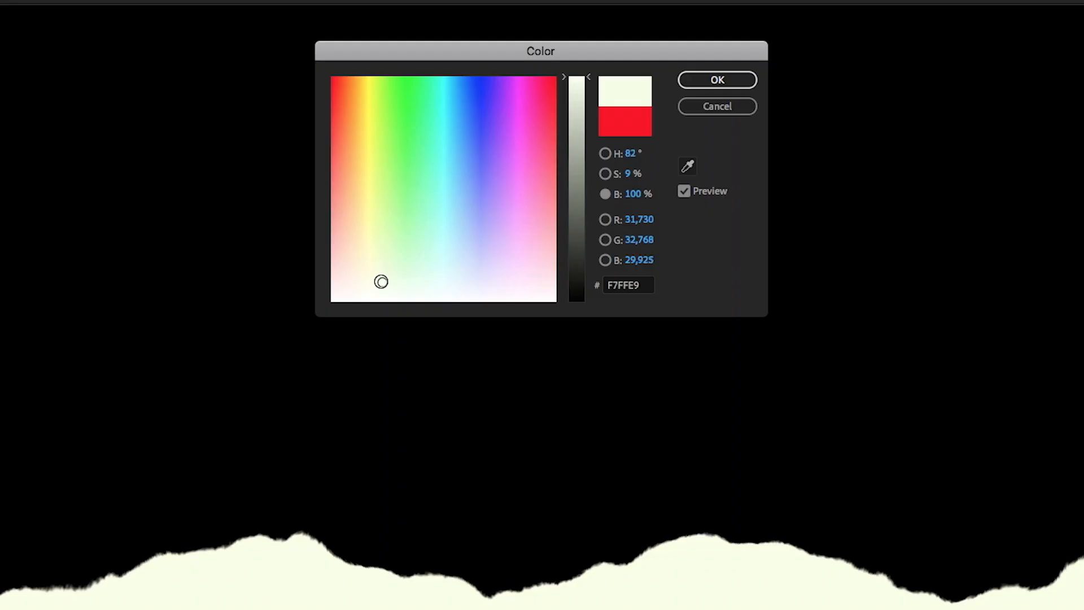
pyautogui.moveTo(378, 276); pyautogui.dragTo(366, 278)
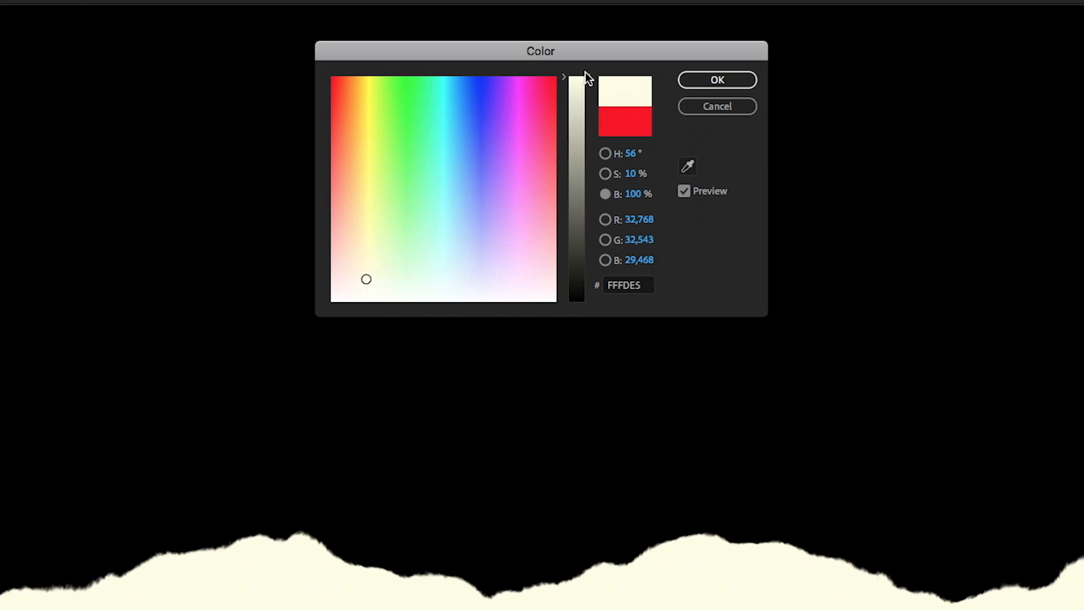
pyautogui.moveTo(638, 194); pyautogui.dragTo(623, 194)
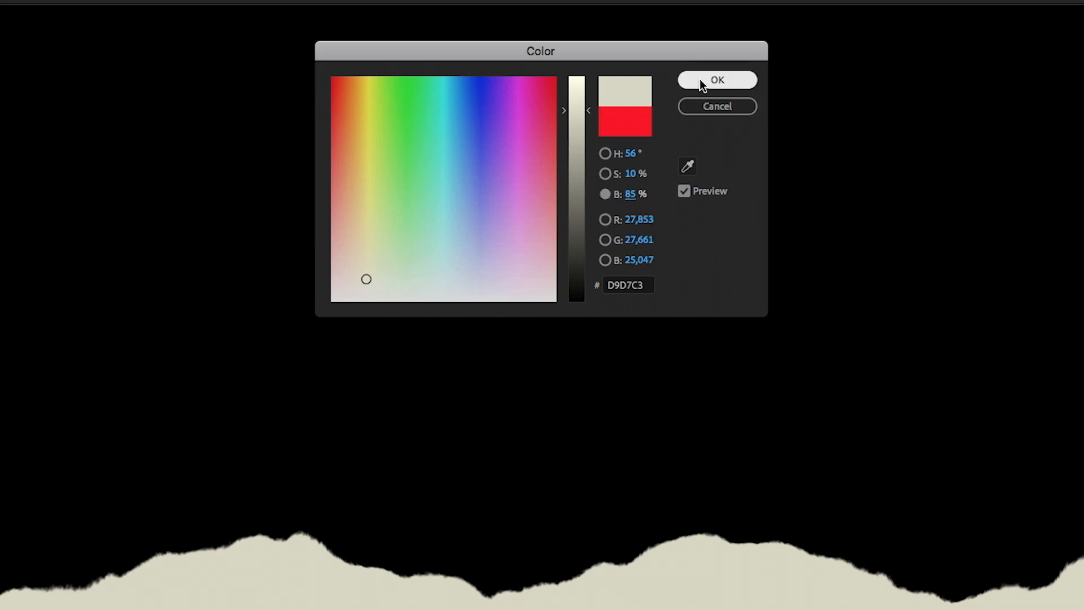
pyautogui.click(718, 83)
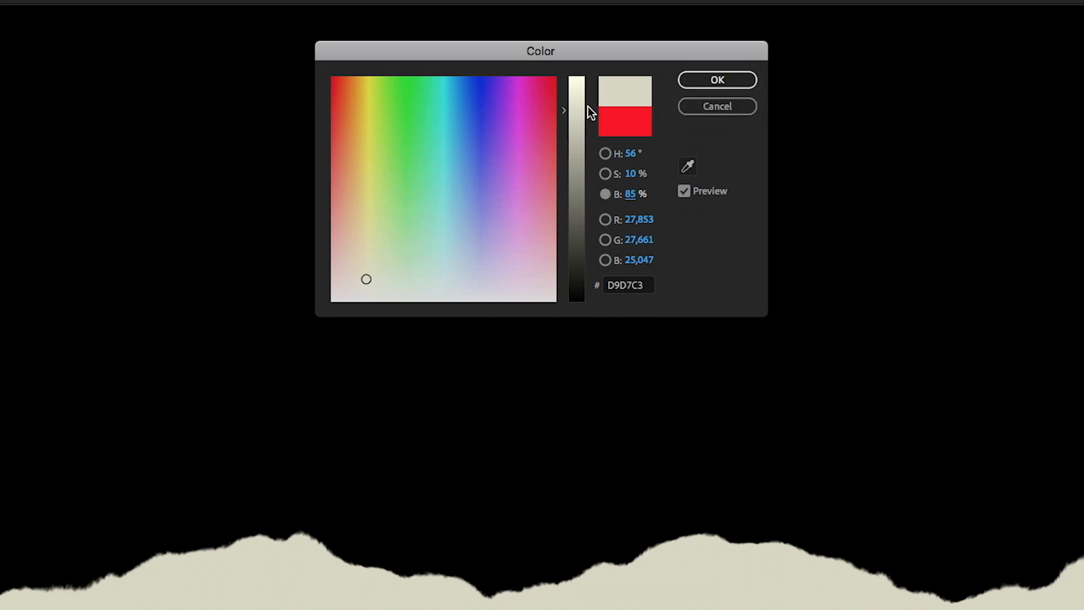
pyautogui.moveTo(632, 175); pyautogui.dragTo(630, 177)
pyautogui.click(629, 152)
pyautogui.click(691, 80)
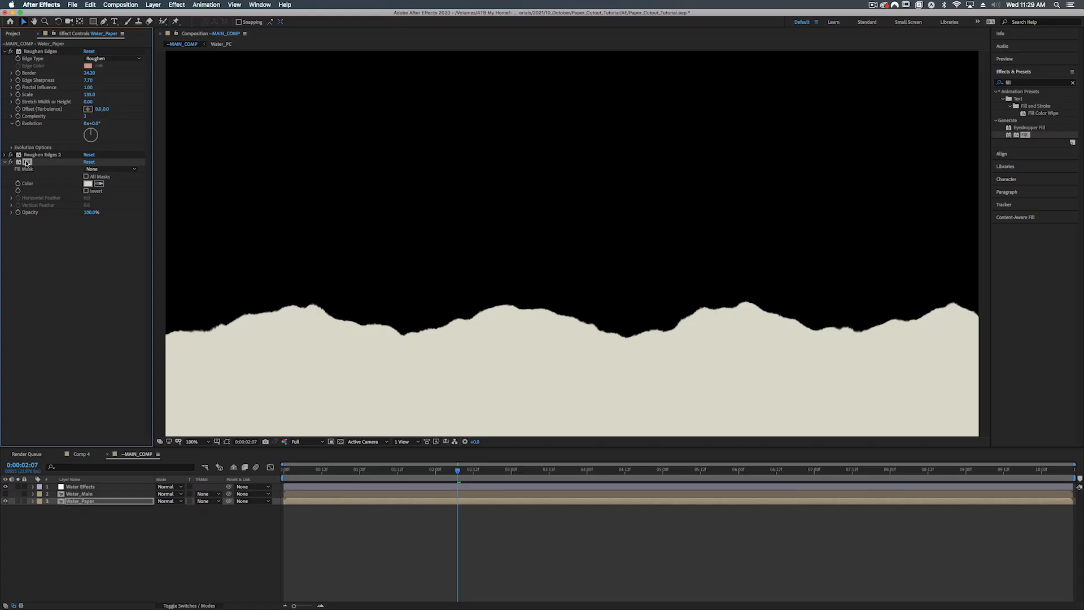
# - Move the Fill effect above both Roughen Edges effects on Water_Paper and make the Water_Main layer visible again
pyautogui.moveTo(28, 164); pyautogui.dragTo(36, 51)
pyautogui.click(78, 495)
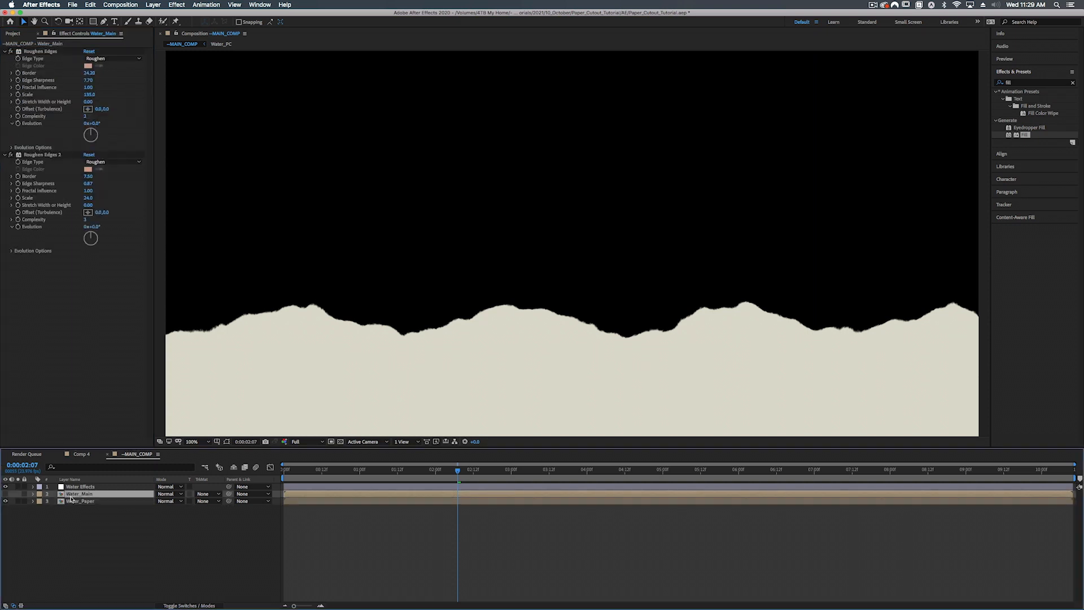
pyautogui.click(5, 495)
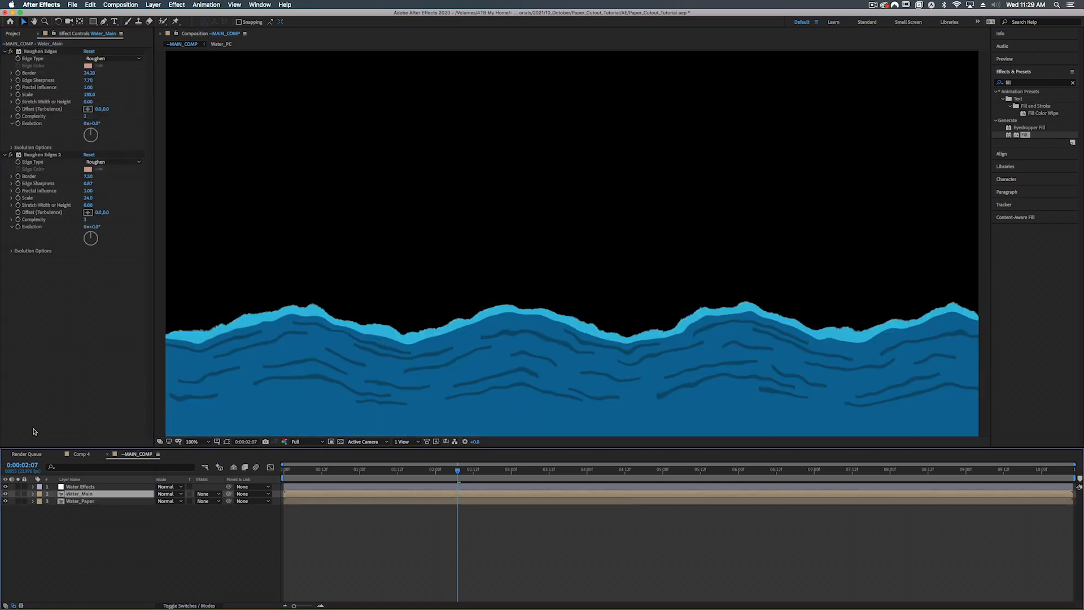
# - On Water_Paper's first Roughen Edges effect, set evolution to 115° and complexity to 1
pyautogui.click(88, 501)
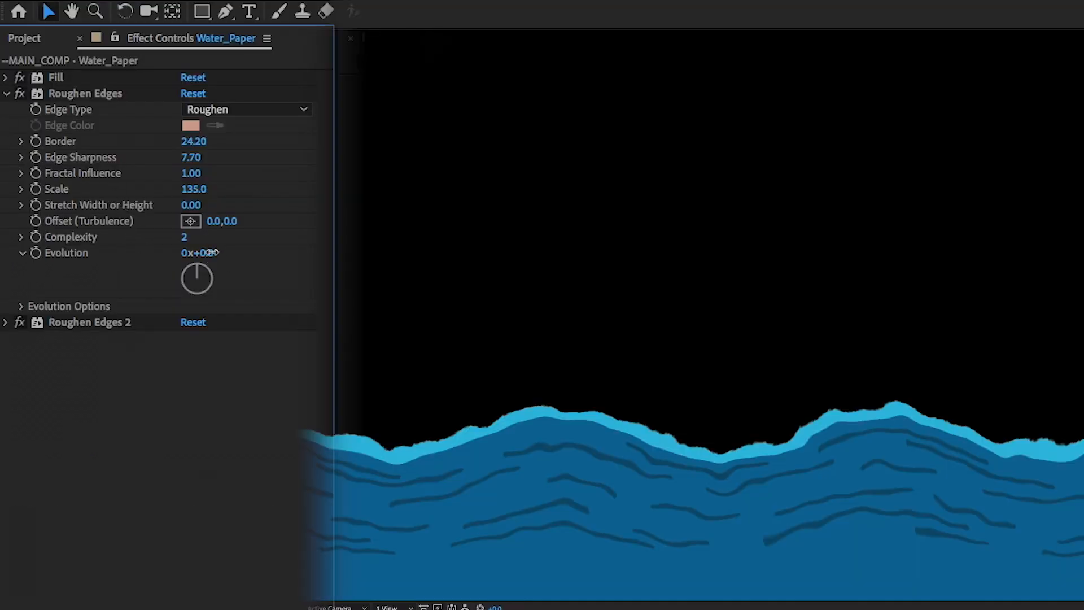
pyautogui.moveTo(213, 254); pyautogui.dragTo(303, 243)
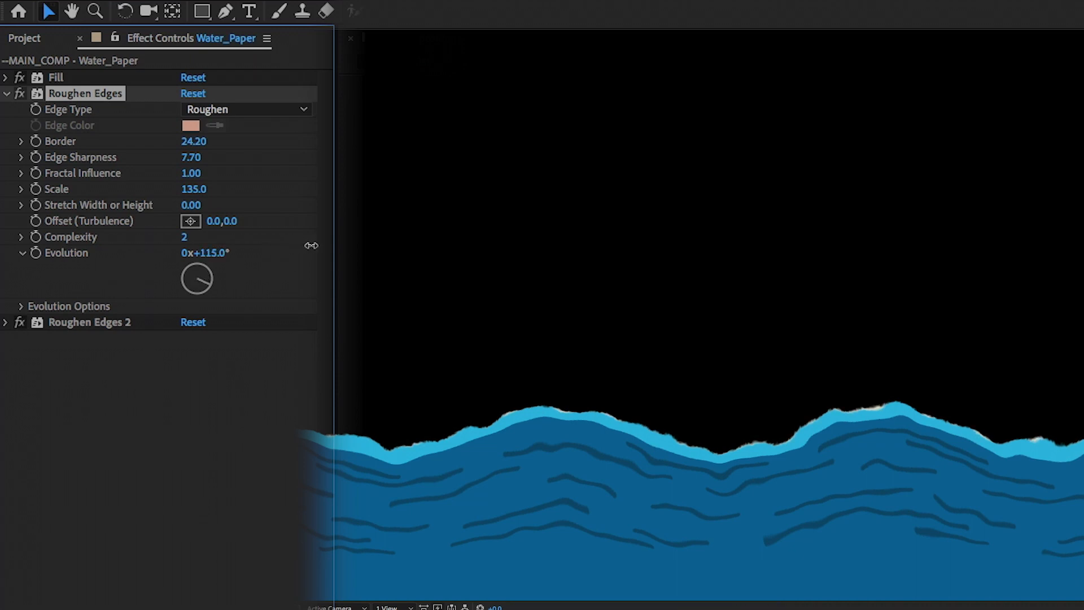
pyautogui.click(184, 238)
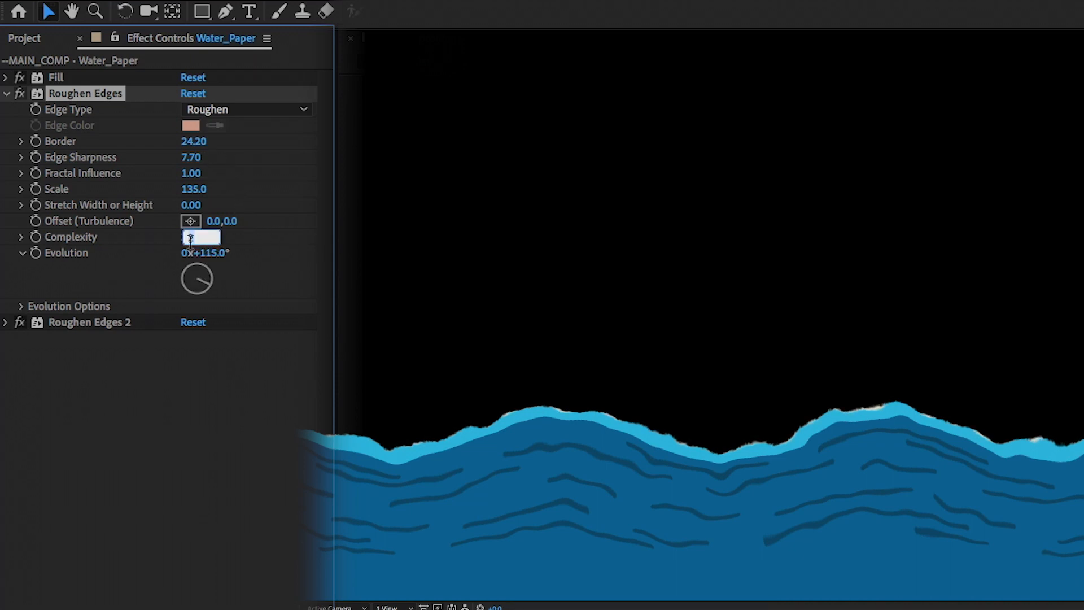
pyautogui.write('1')
pyautogui.press('Return')
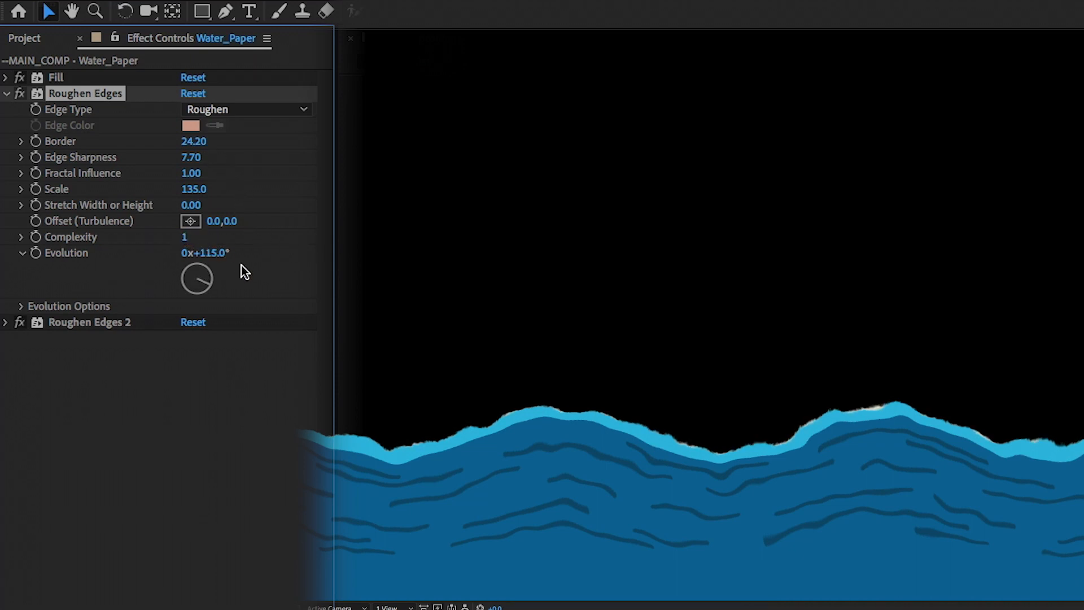
# - Adjust Water_Paper's first Roughen Edges effect to border 37.70, scale 190, edge sharpness 7.96 and evolution 325°
pyautogui.moveTo(193, 141); pyautogui.dragTo(304, 136)
pyautogui.moveTo(199, 190); pyautogui.dragTo(239, 184)
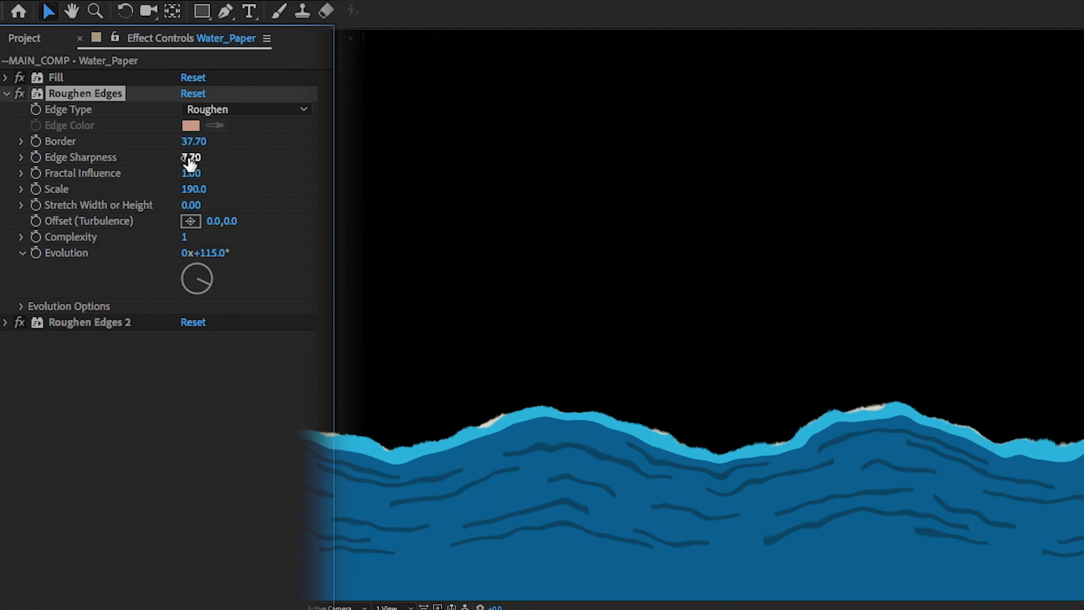
pyautogui.moveTo(197, 158); pyautogui.dragTo(211, 156)
pyautogui.moveTo(215, 252); pyautogui.dragTo(310, 240)
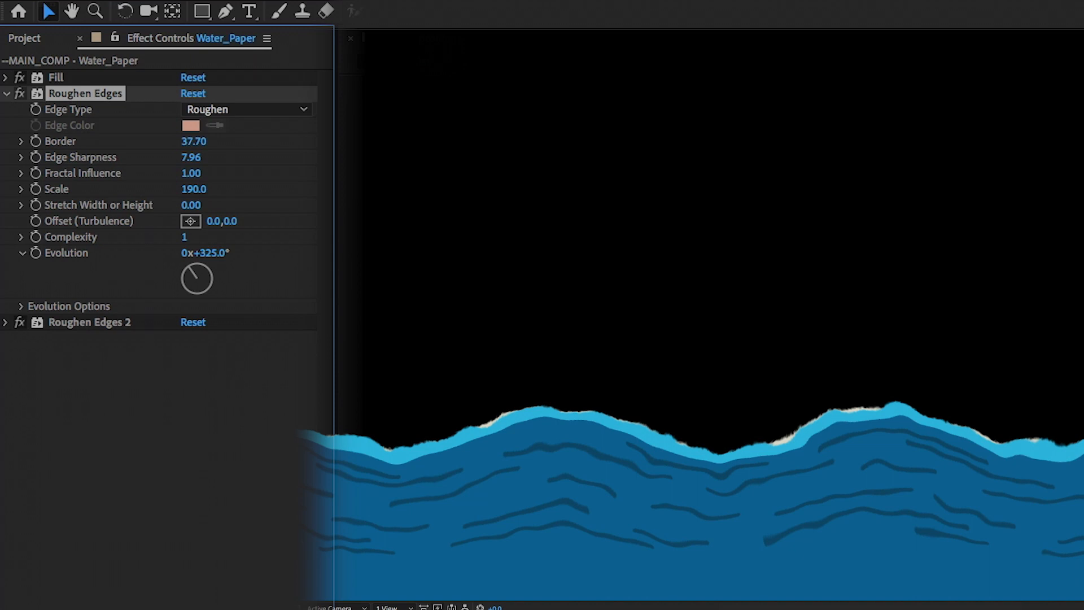
# - Set the complexity of Water_Paper's second Roughen Edges effect to 2
pyautogui.scroll(-3, 506, 327)
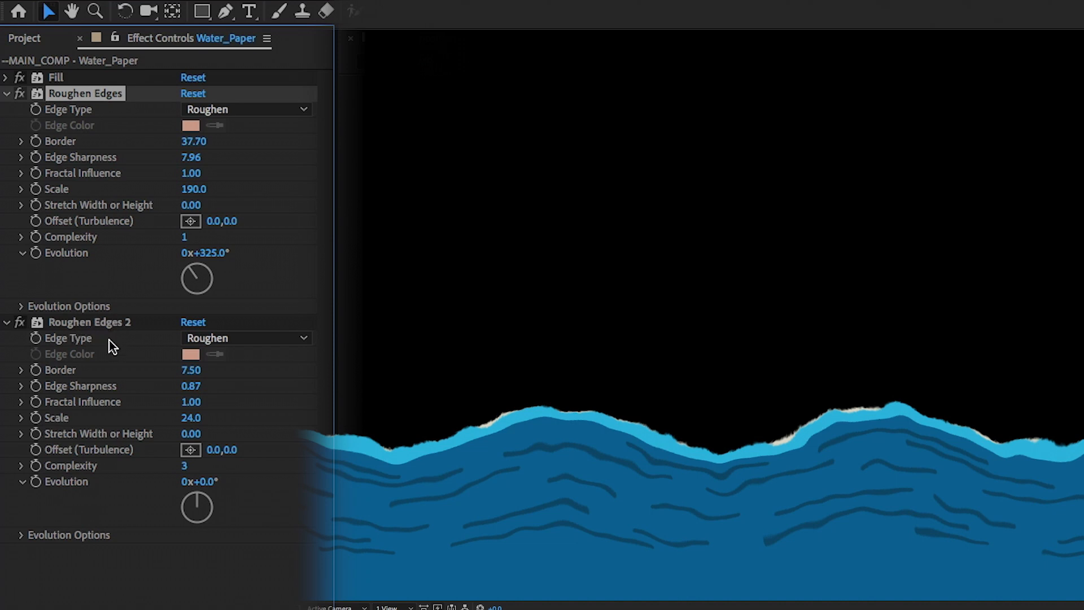
pyautogui.click(185, 465)
pyautogui.write('2')
pyautogui.press('Return')
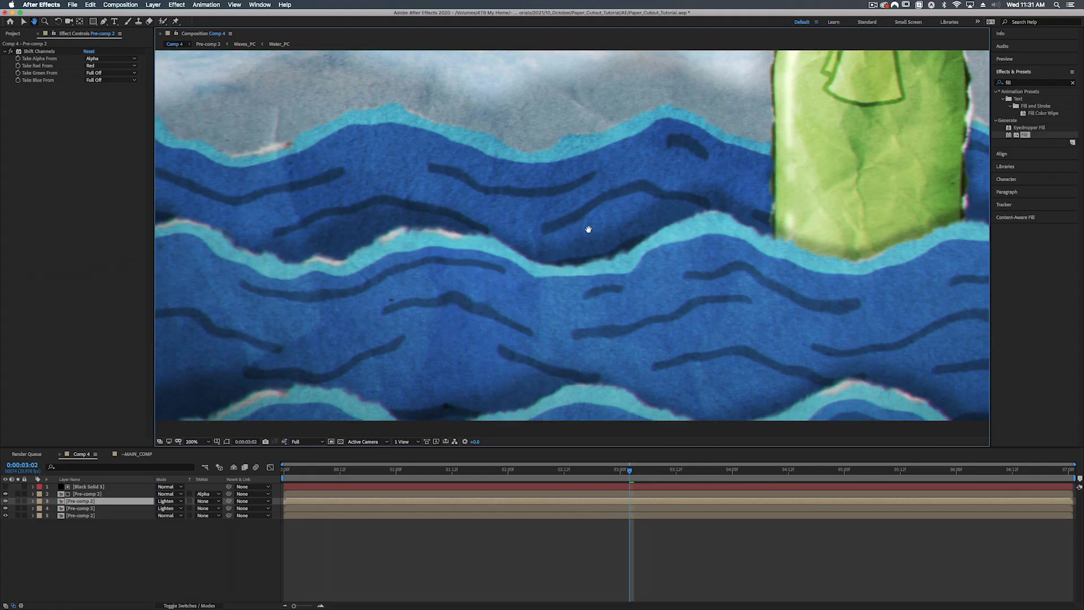
# - Return to MAIN_COMP, duplicate the Water_Main layer and place the original above its copy
pyautogui.press('v')
pyautogui.click(138, 454)
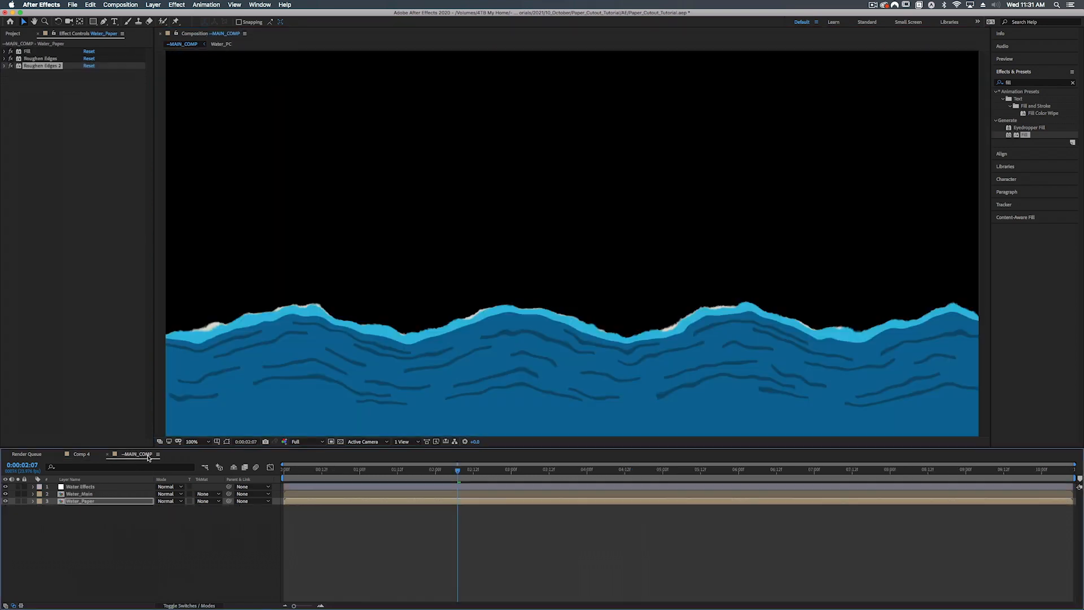
pyautogui.click(76, 495)
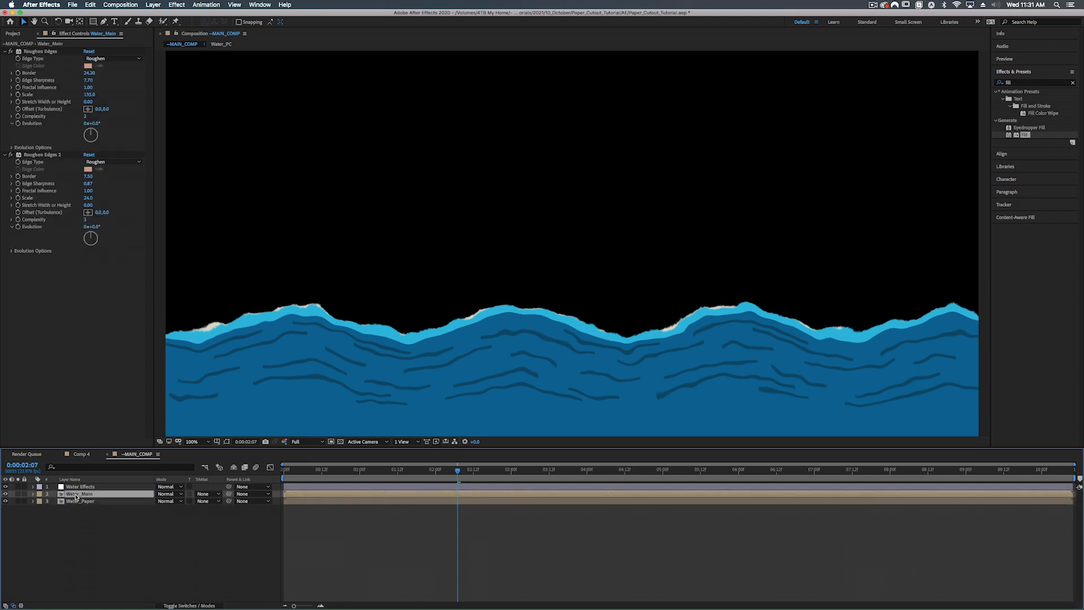
pyautogui.press('super+d')
pyautogui.click(87, 501)
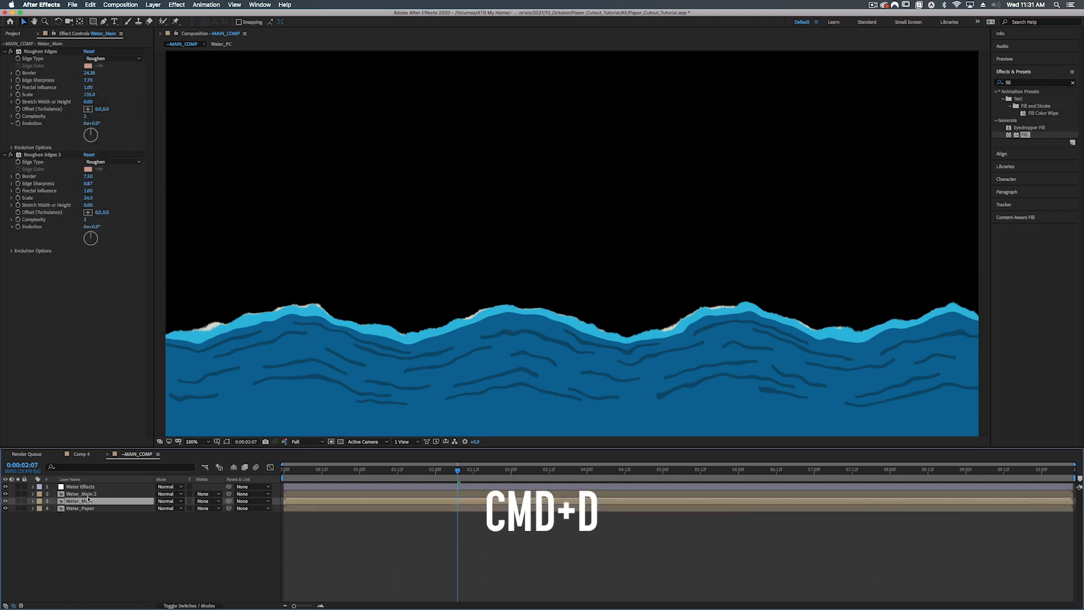
pyautogui.moveTo(88, 501); pyautogui.dragTo(91, 492)
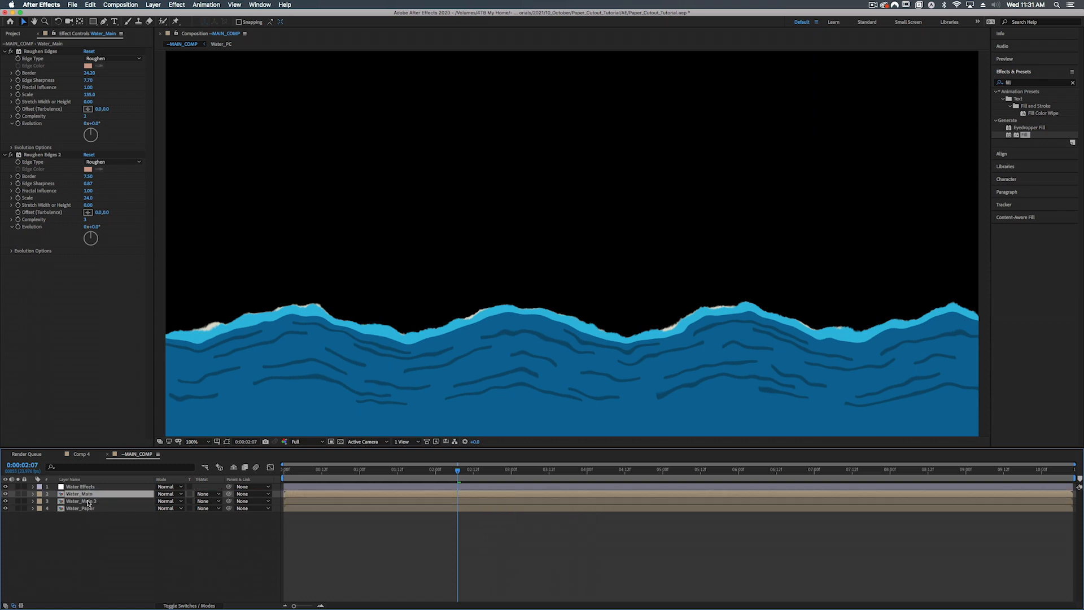
# - Rename the duplicated Water_Main 2 layer as Water_Shadow
pyautogui.click(88, 502)
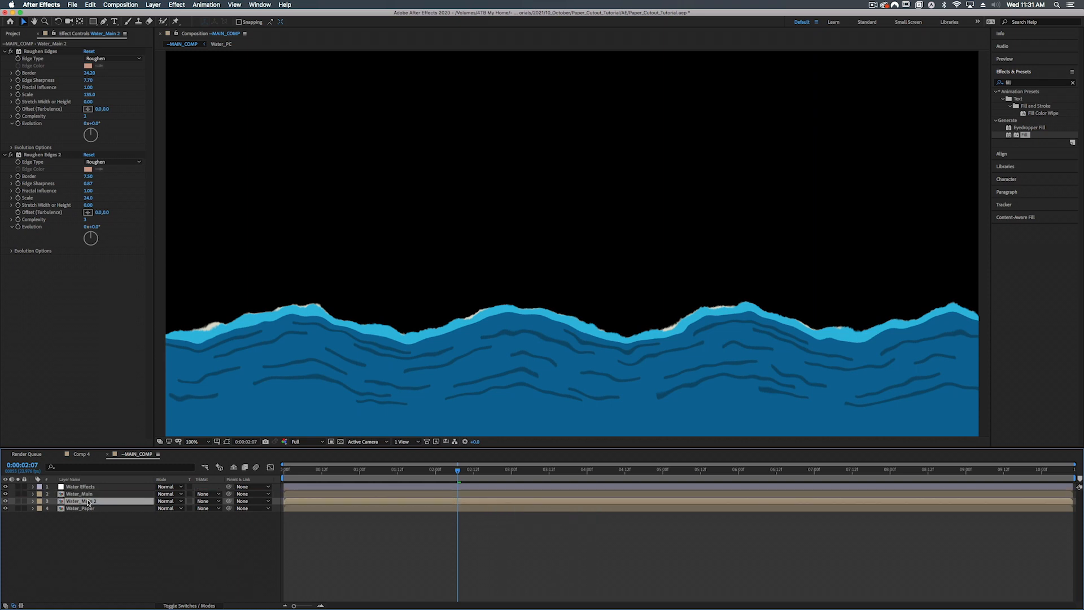
pyautogui.press('Return')
pyautogui.press('Right')
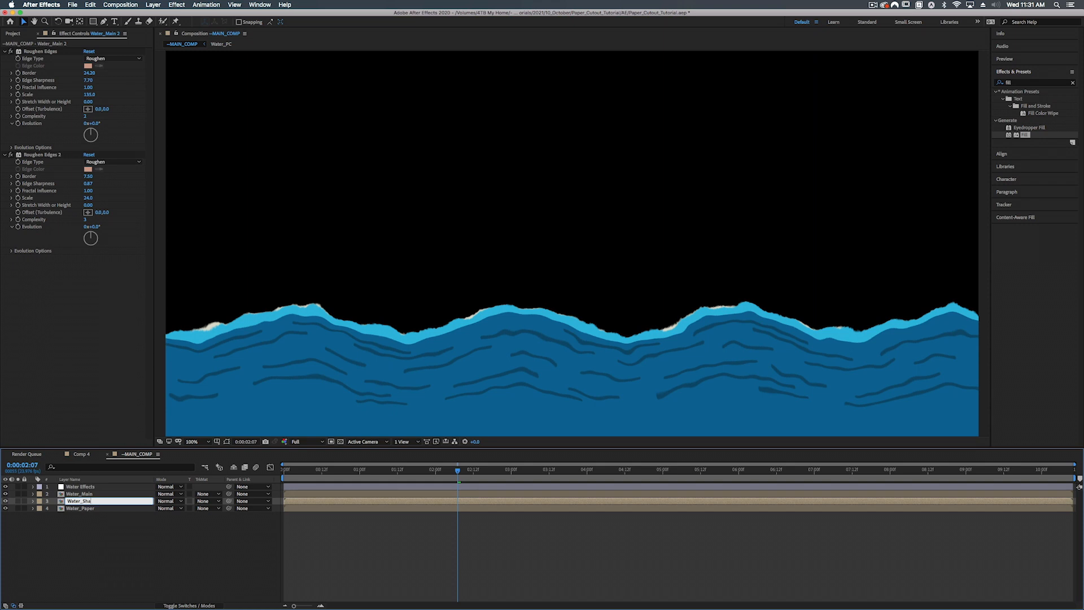
pyautogui.press('Return')
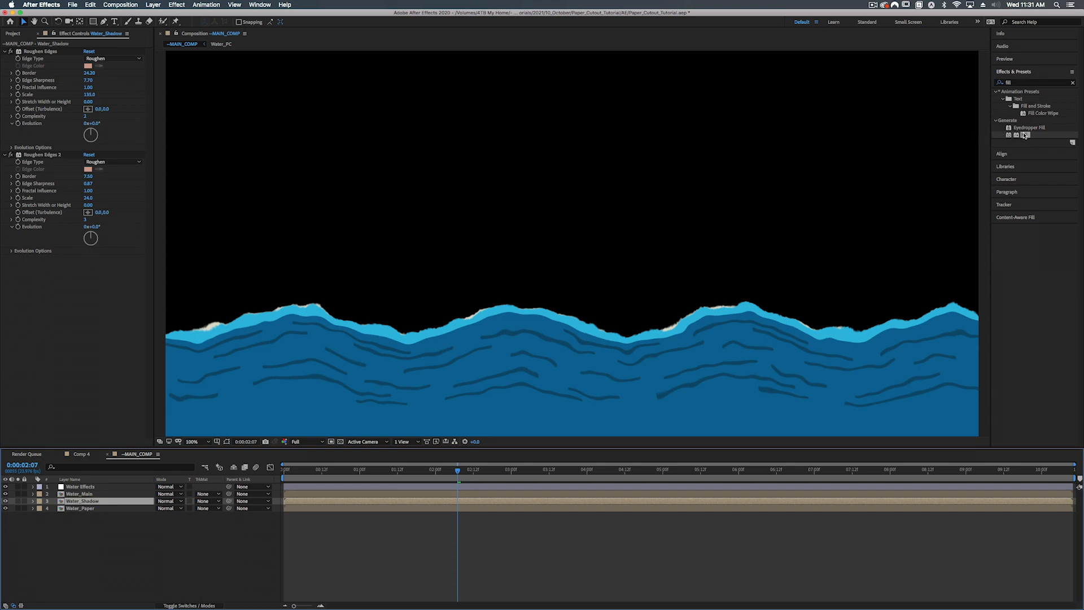
# - Apply a Fill effect to Water_Shadow and color it a very dark, desaturated blue with hue 220°
pyautogui.click(1010, 136)
pyautogui.moveTo(1010, 136); pyautogui.dragTo(96, 502)
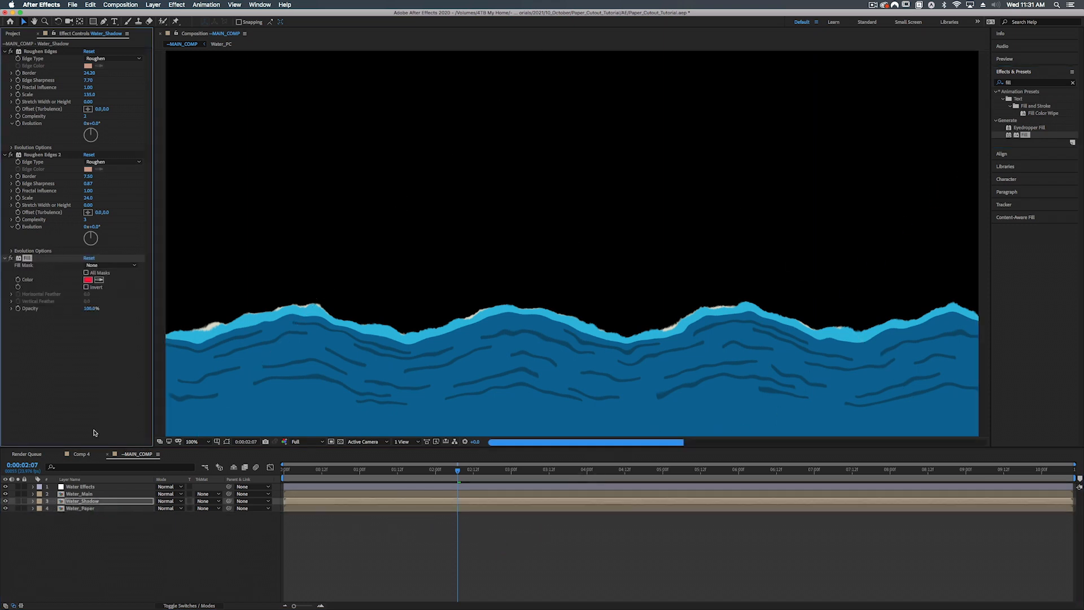
pyautogui.click(88, 281)
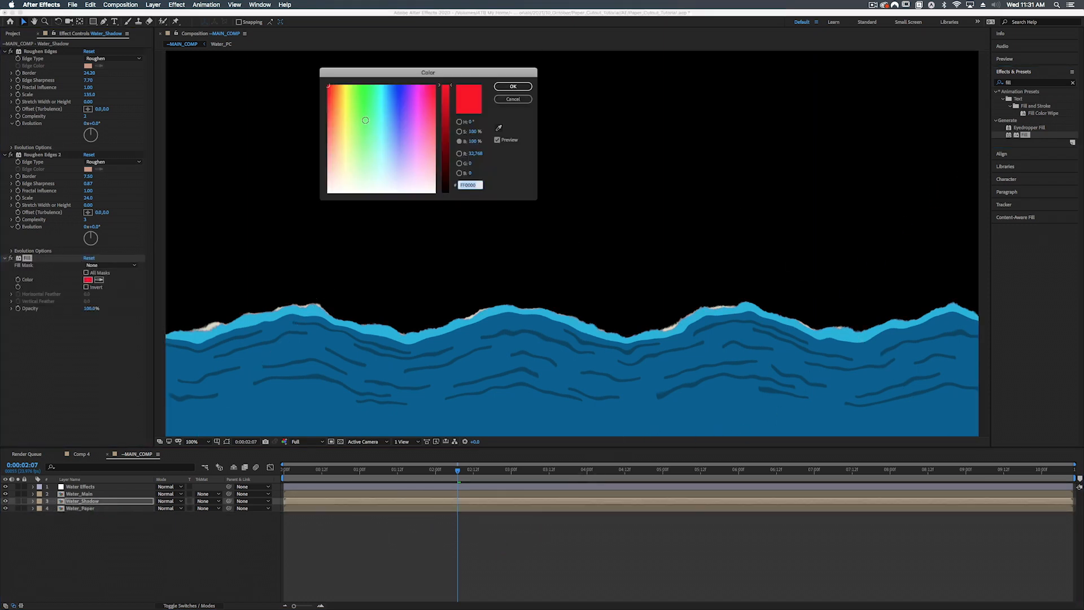
pyautogui.moveTo(440, 168); pyautogui.dragTo(443, 181)
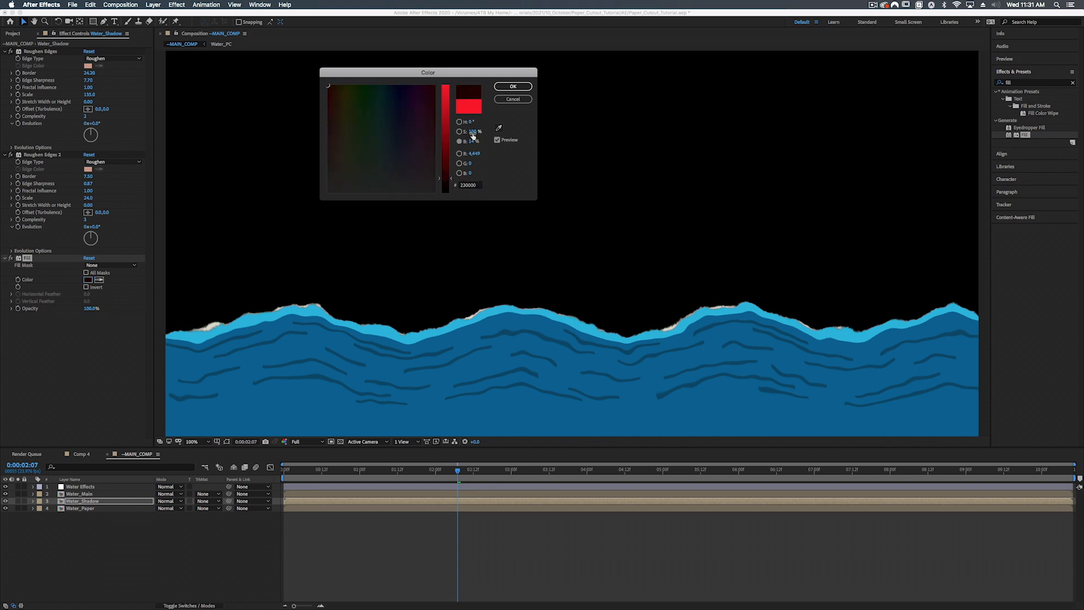
pyautogui.moveTo(473, 132); pyautogui.dragTo(474, 176)
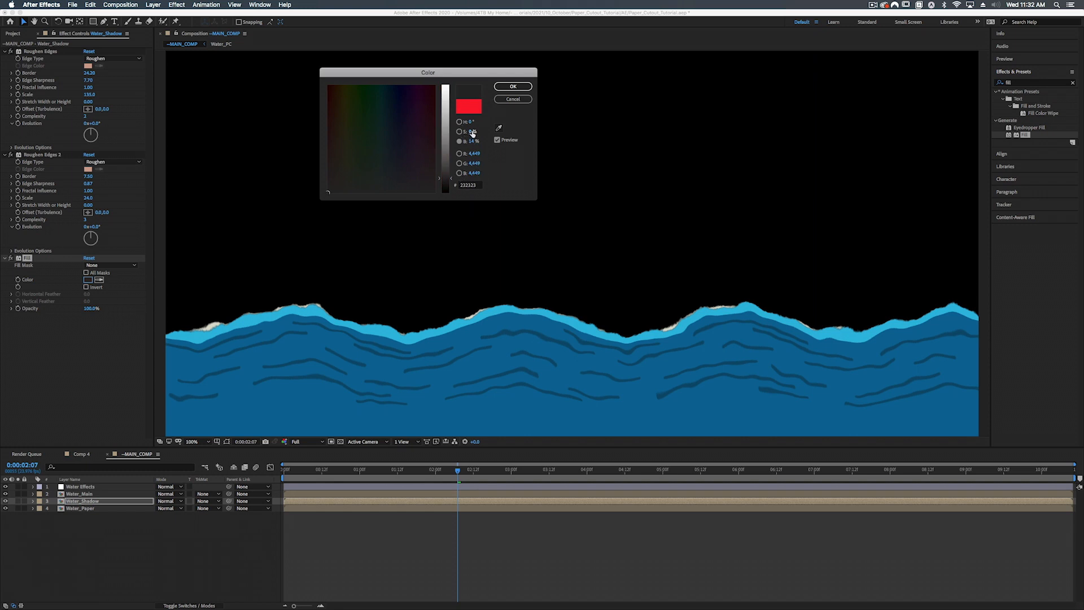
pyautogui.moveTo(472, 131)
pyautogui.mouseDown()
pyautogui.moveTo(469, 120)
pyautogui.moveTo(568, 123)
pyautogui.mouseUp()
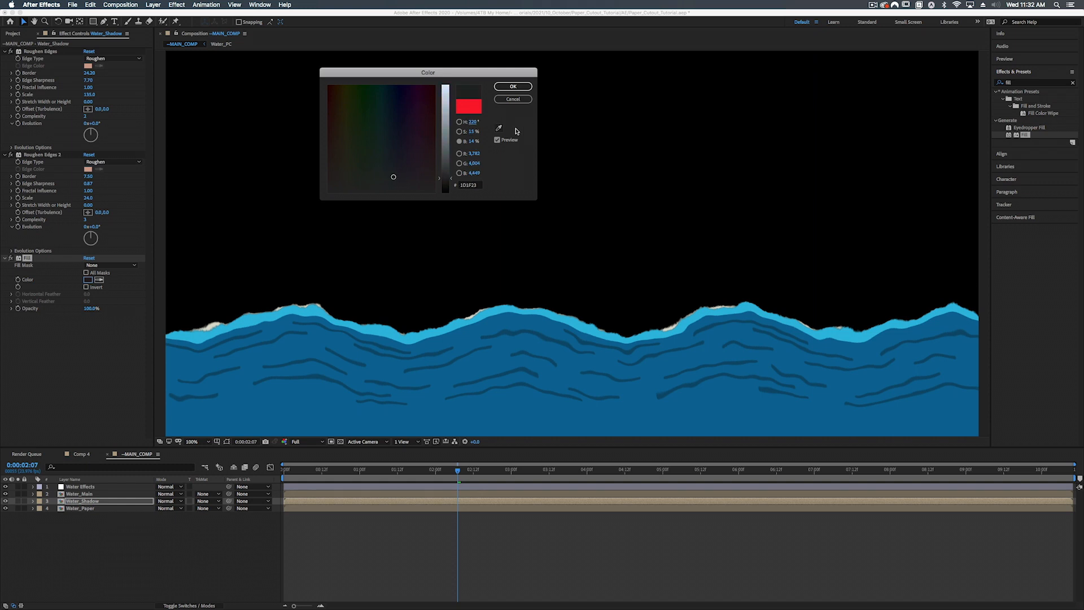
pyautogui.moveTo(471, 141); pyautogui.dragTo(474, 141)
pyautogui.click(511, 87)
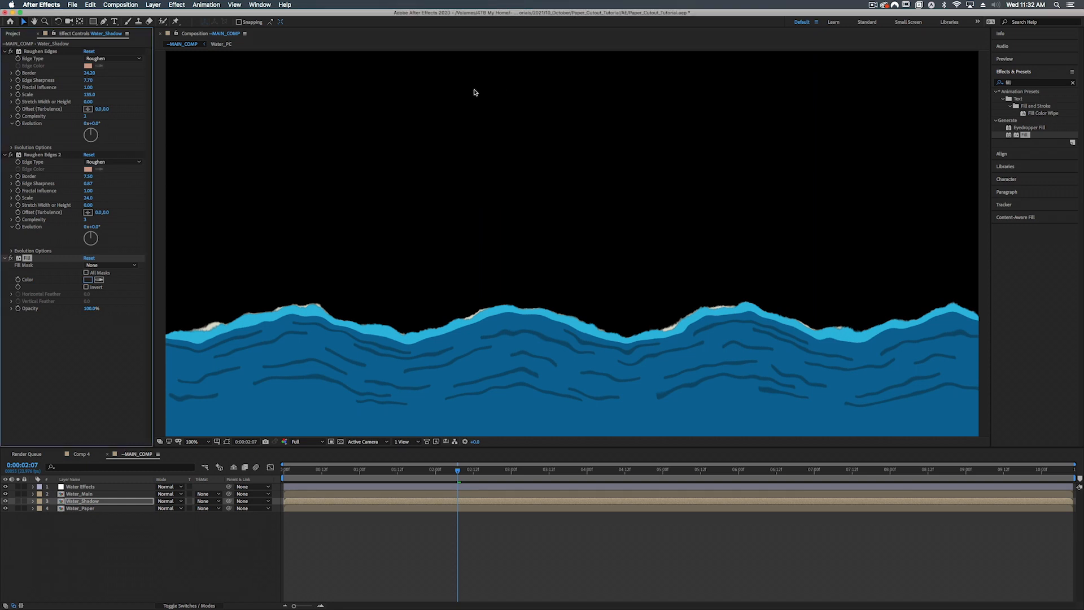
pyautogui.hotkey('shift', '/')
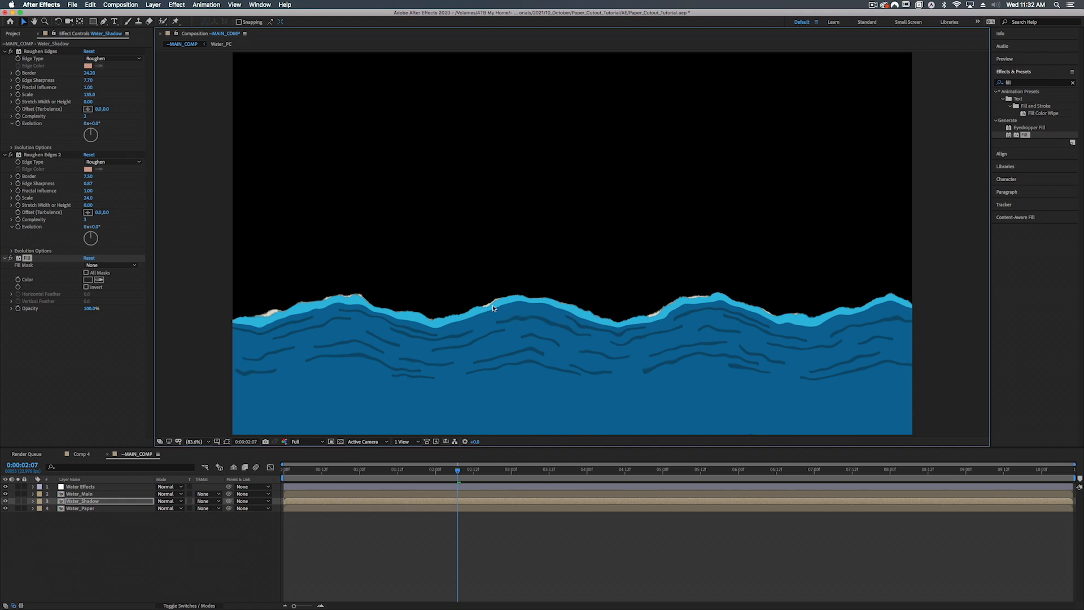
pyautogui.press('v')
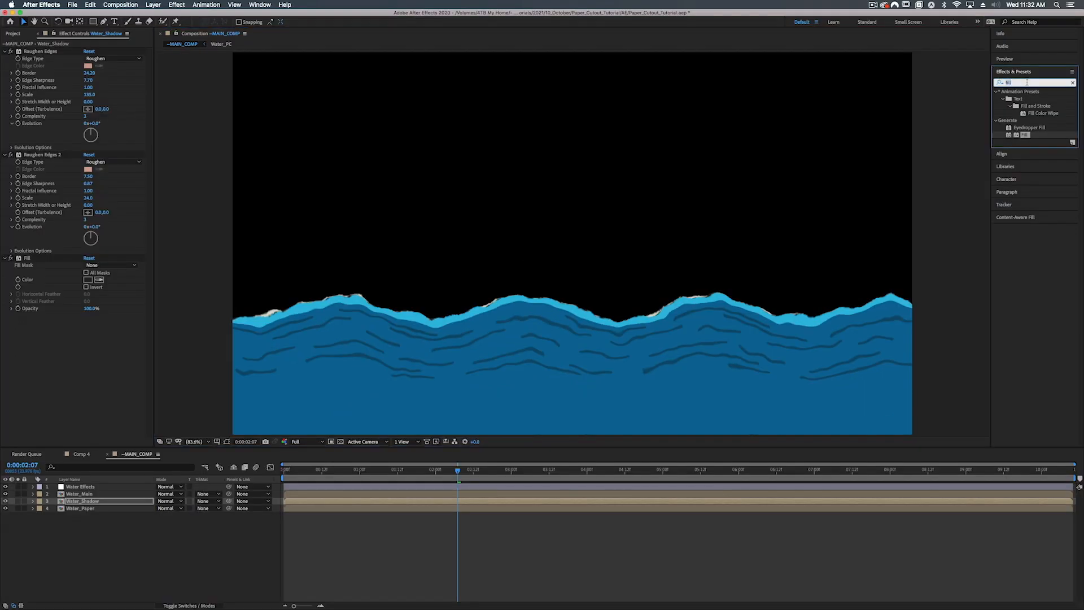
# - Apply Fast Box Blur to Water_Shadow with a blur radius of 4 and Repeat Edge Pixels enabled
pyautogui.write('fast')
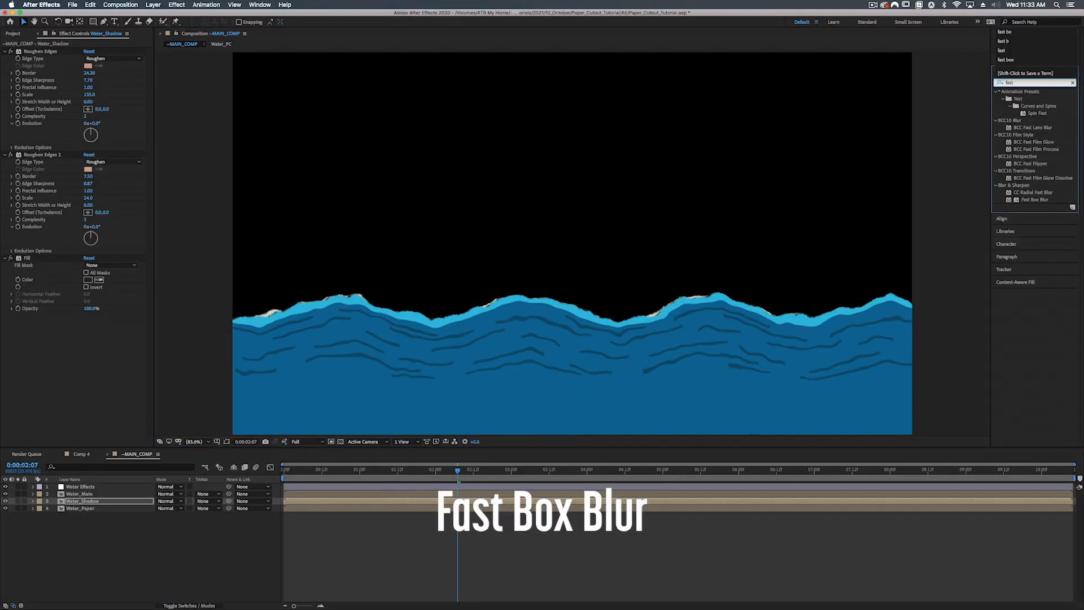
pyautogui.moveTo(1034, 199); pyautogui.dragTo(93, 501)
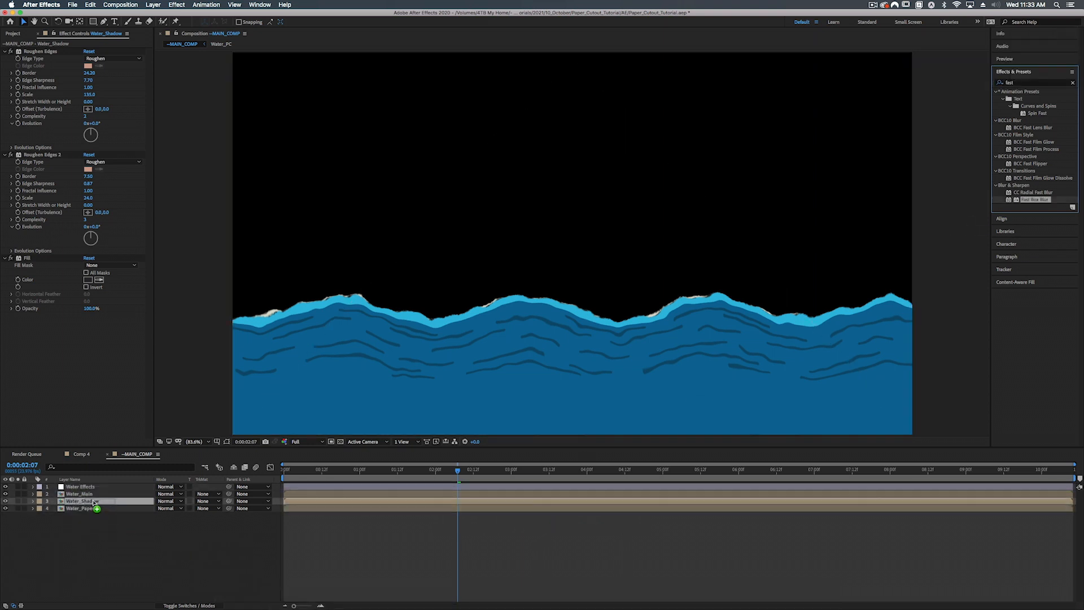
pyautogui.click(87, 322)
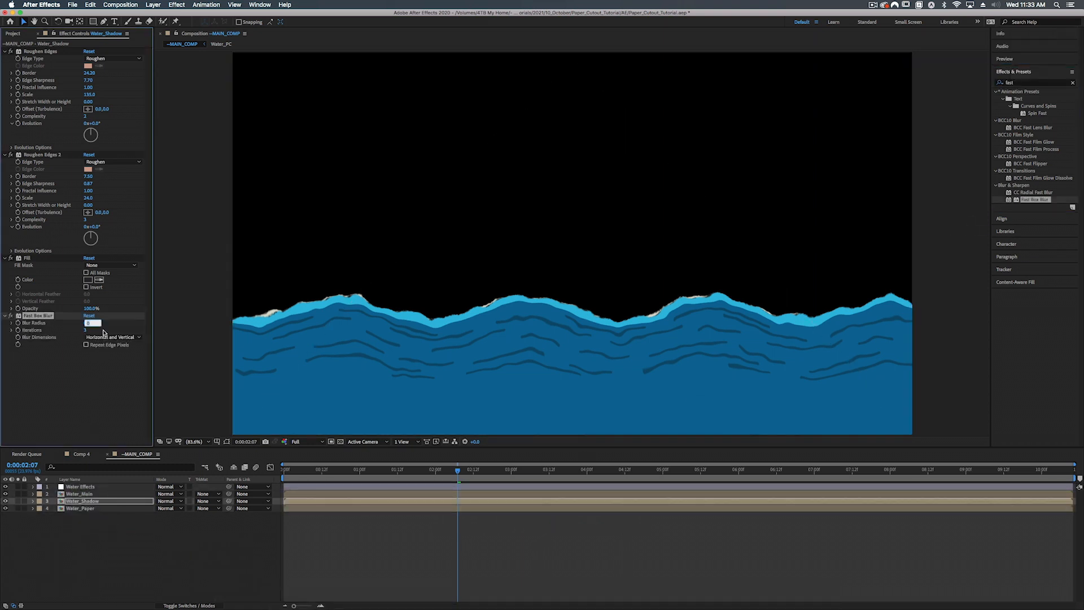
pyautogui.write('1')
pyautogui.click(86, 345)
pyautogui.press('Up')
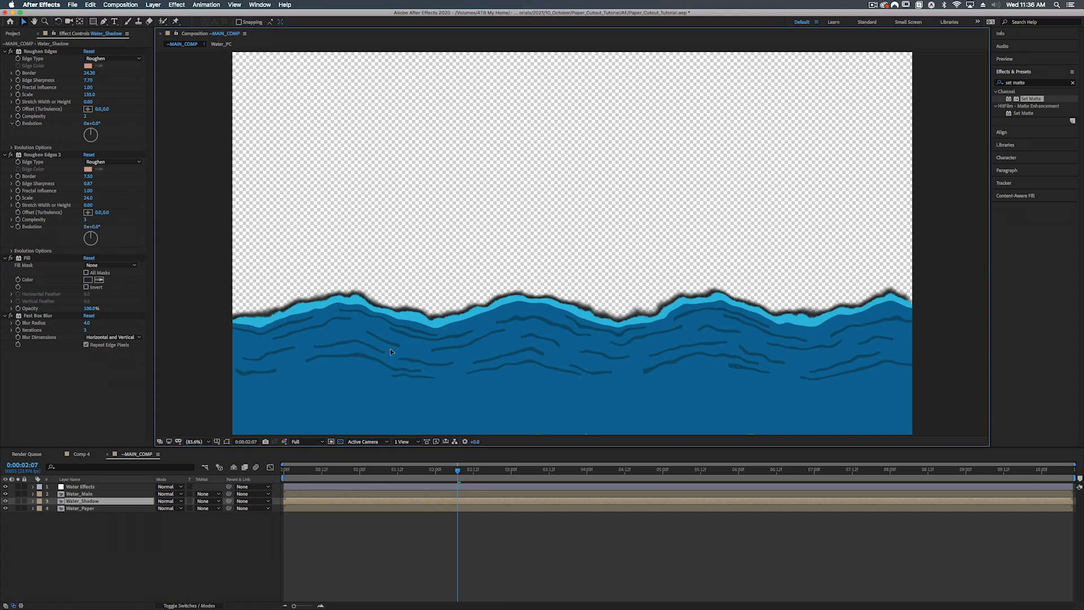
# - Preserve underlying transparency on Water_Shadow, undoing and redoing the setting to compare the clipped and unclipped shadow
pyautogui.scroll(3, 179, 327)
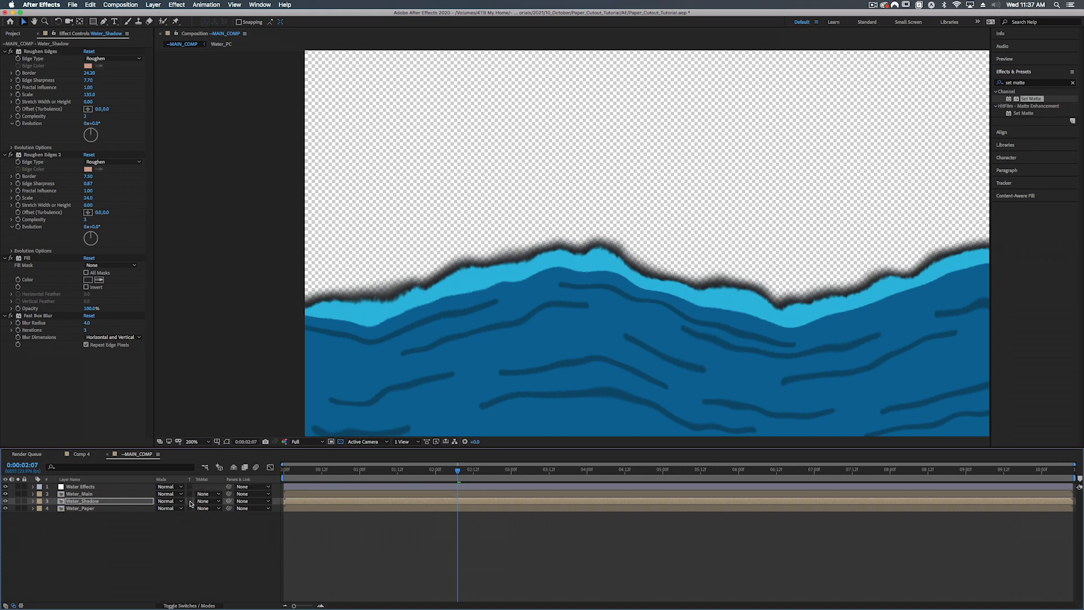
pyautogui.click(190, 501)
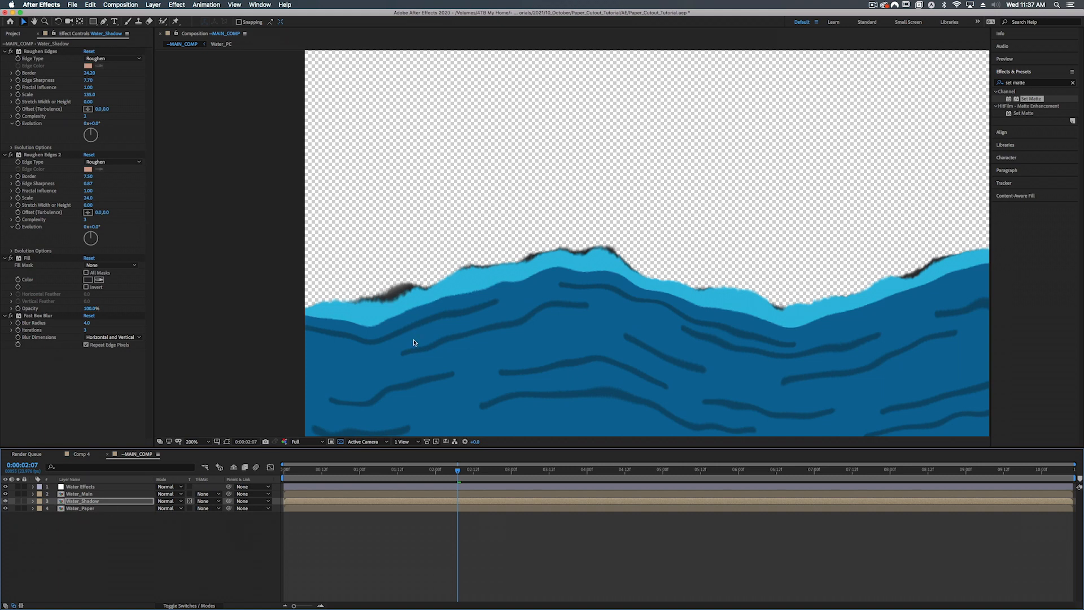
pyautogui.press('super+z')
pyautogui.press('super+shift+z')
pyautogui.press('super+z')
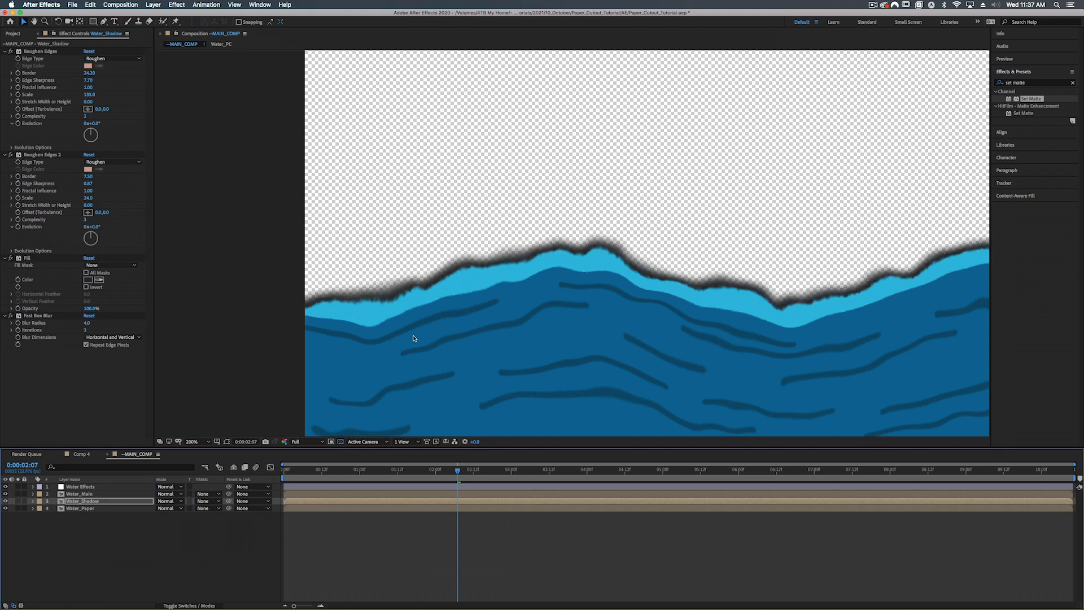
pyautogui.press('super+shift+z')
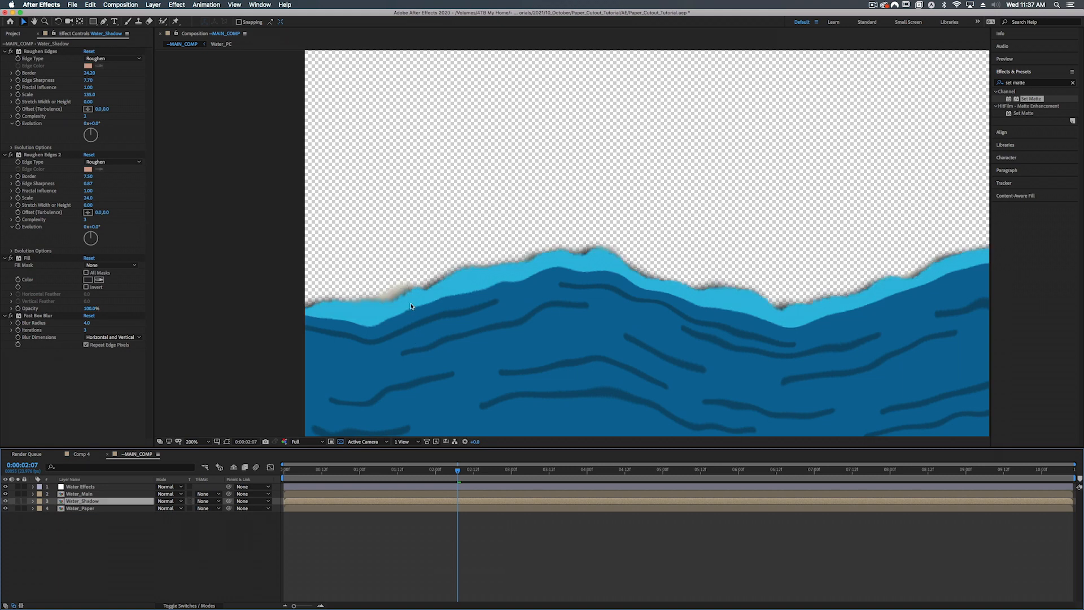
pyautogui.click(190, 501)
pyautogui.hotkey('shift', '/')
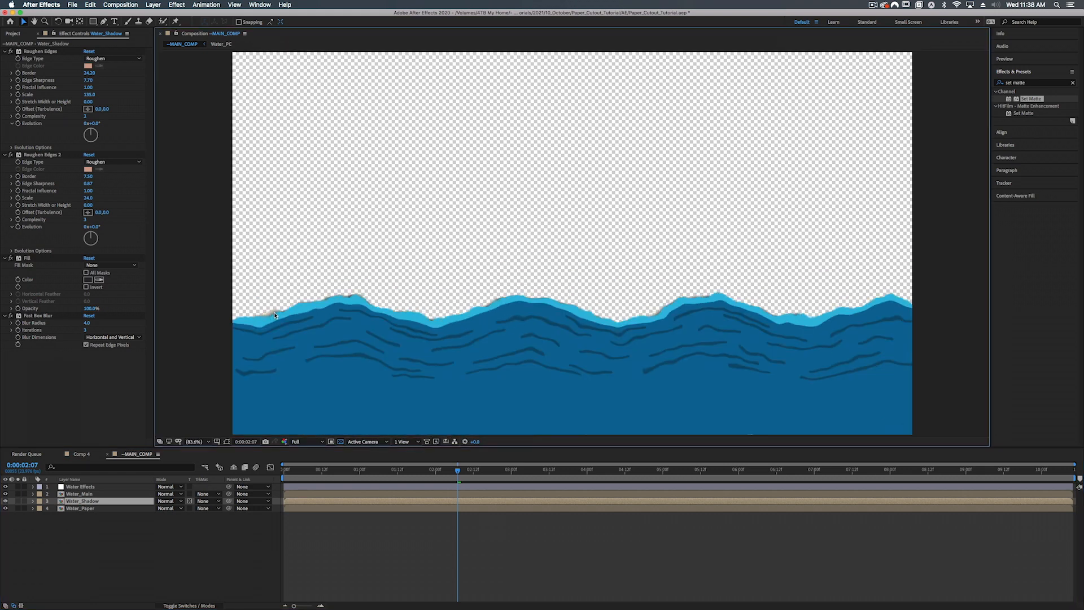
# - Lighten Water_Paper's Fill color to about 95% brightness and slightly adjust its saturation
pyautogui.click(97, 507)
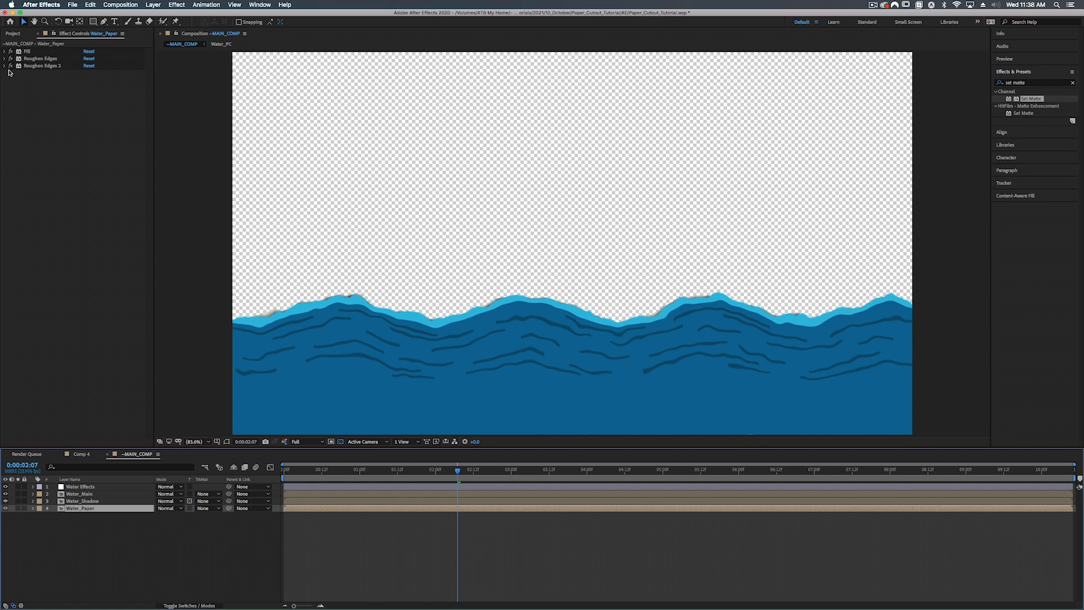
pyautogui.click(5, 51)
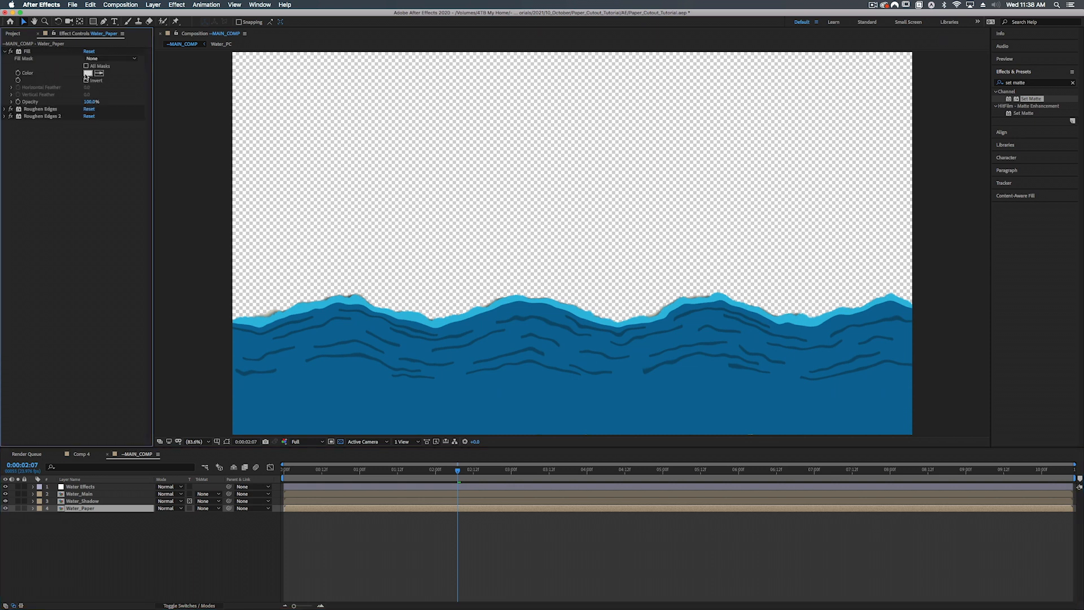
pyautogui.click(87, 73)
pyautogui.click(451, 102)
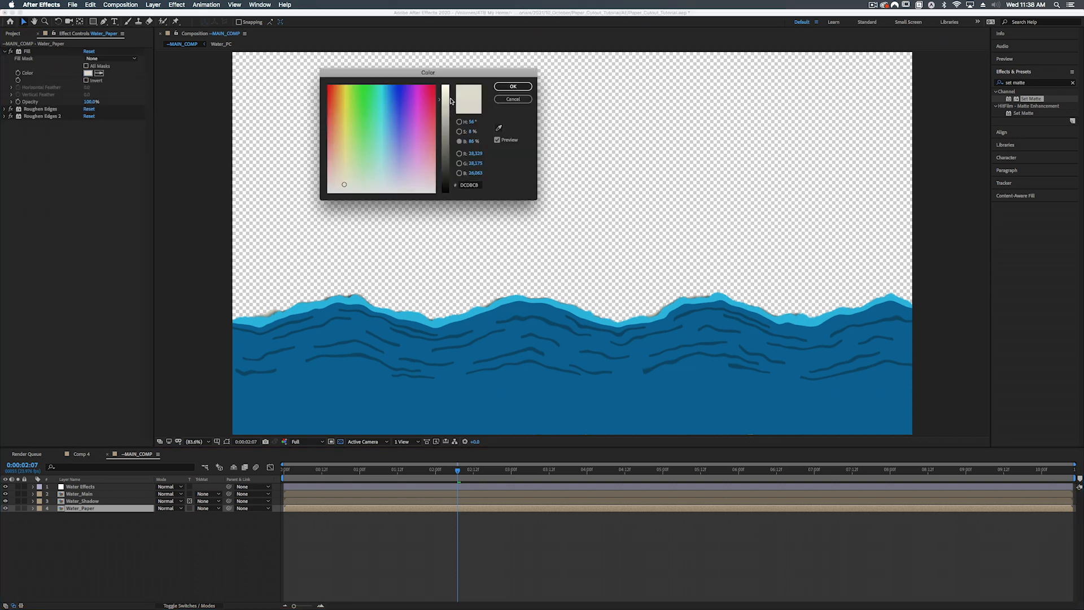
pyautogui.moveTo(451, 101); pyautogui.dragTo(451, 92)
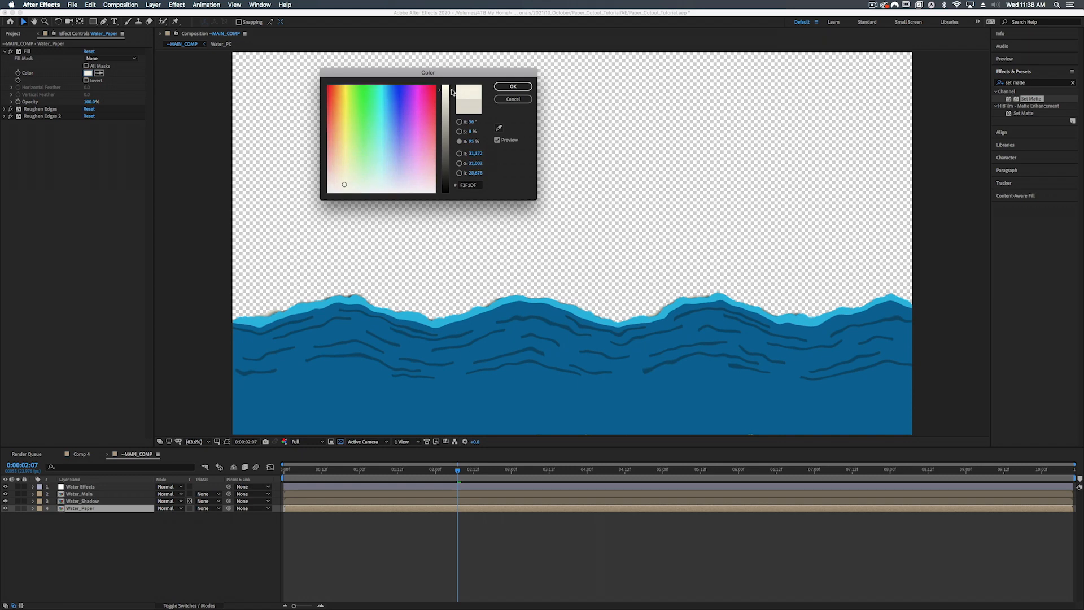
pyautogui.moveTo(473, 133); pyautogui.dragTo(471, 133)
pyautogui.click(511, 87)
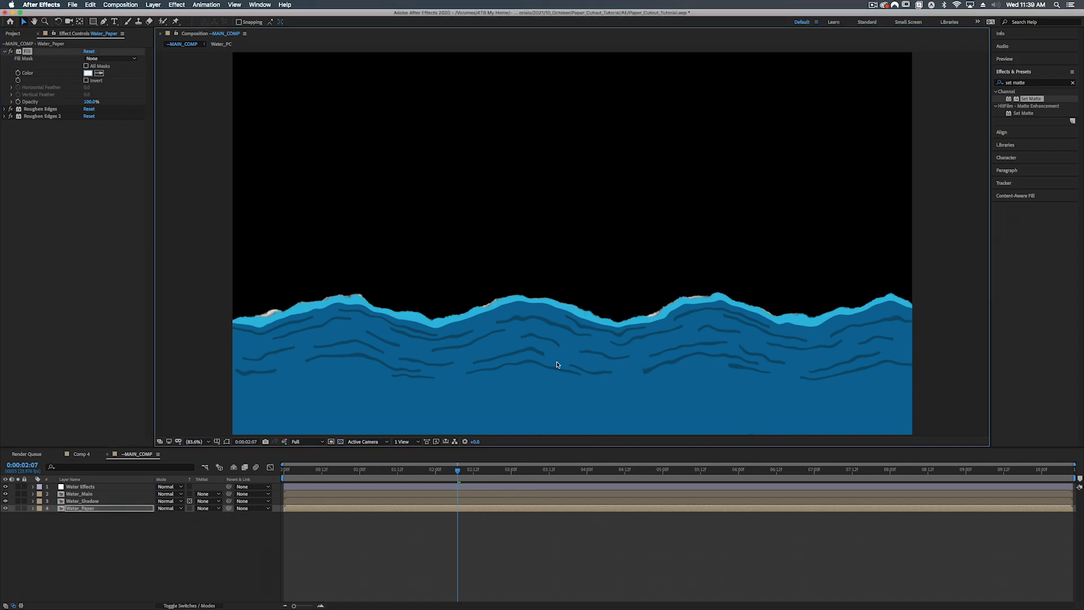
pyautogui.scroll(-1, 558, 365)
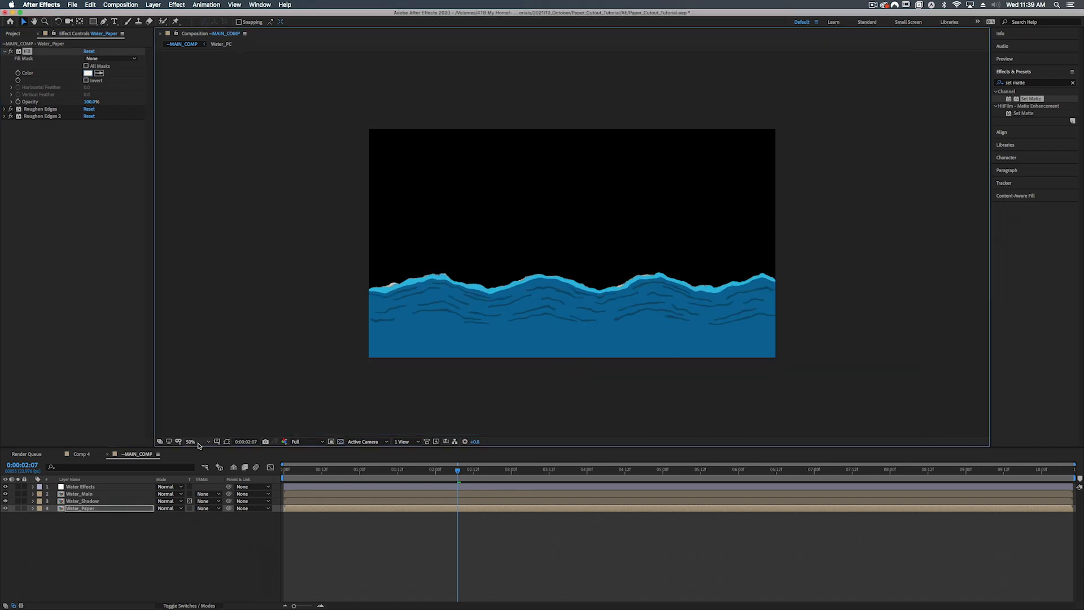
pyautogui.click(195, 441)
pyautogui.click(206, 462)
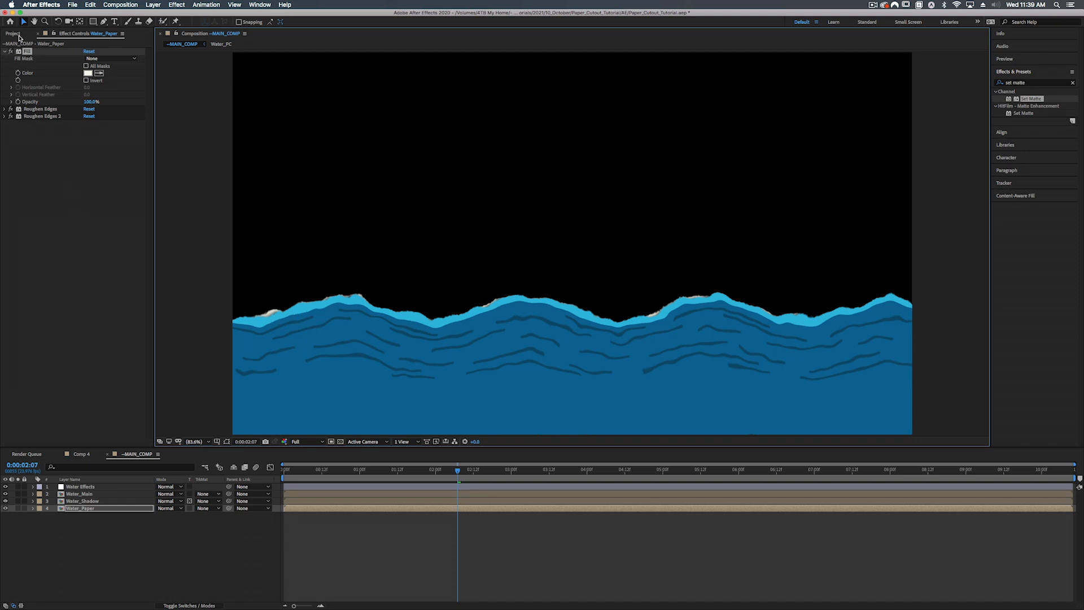
# - Open the Paper Textures folder inside the assets folder and preview AIP_Paper_Texture-2.png at an enlarged viewer size
pyautogui.click(17, 33)
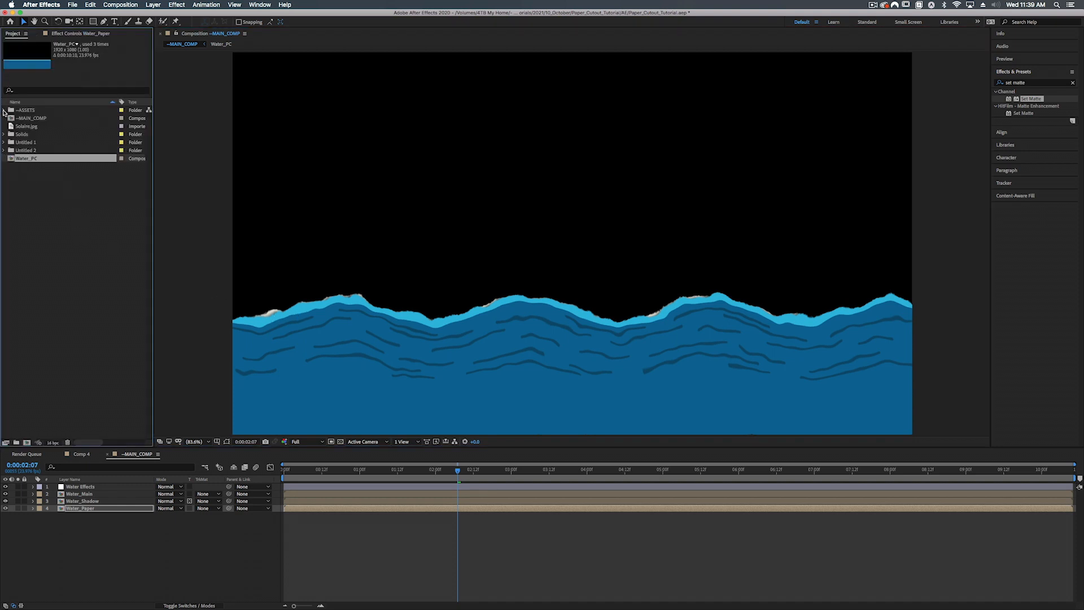
pyautogui.click(4, 111)
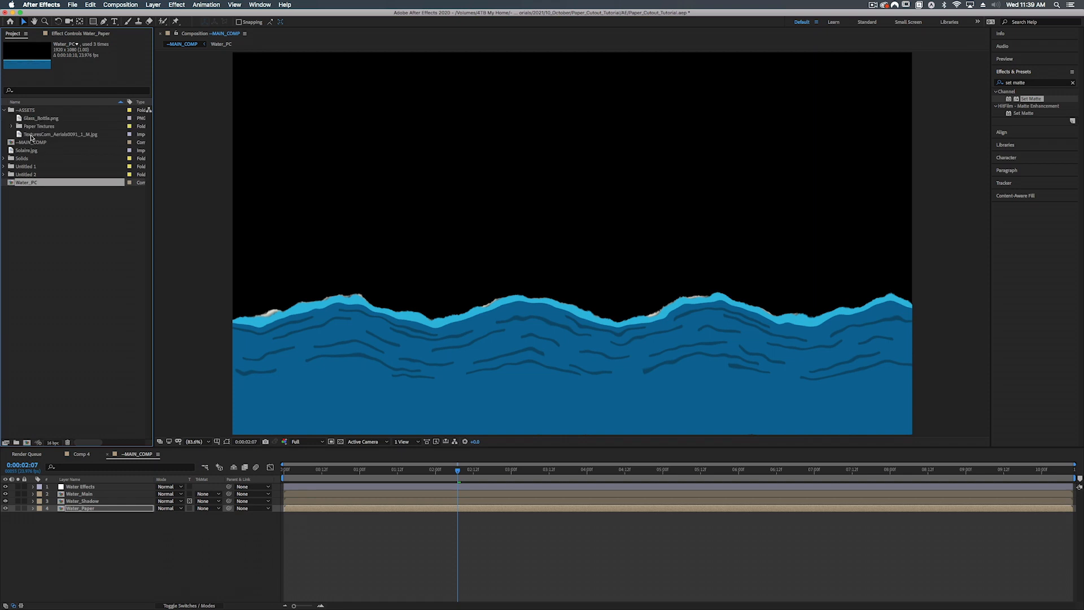
pyautogui.click(12, 127)
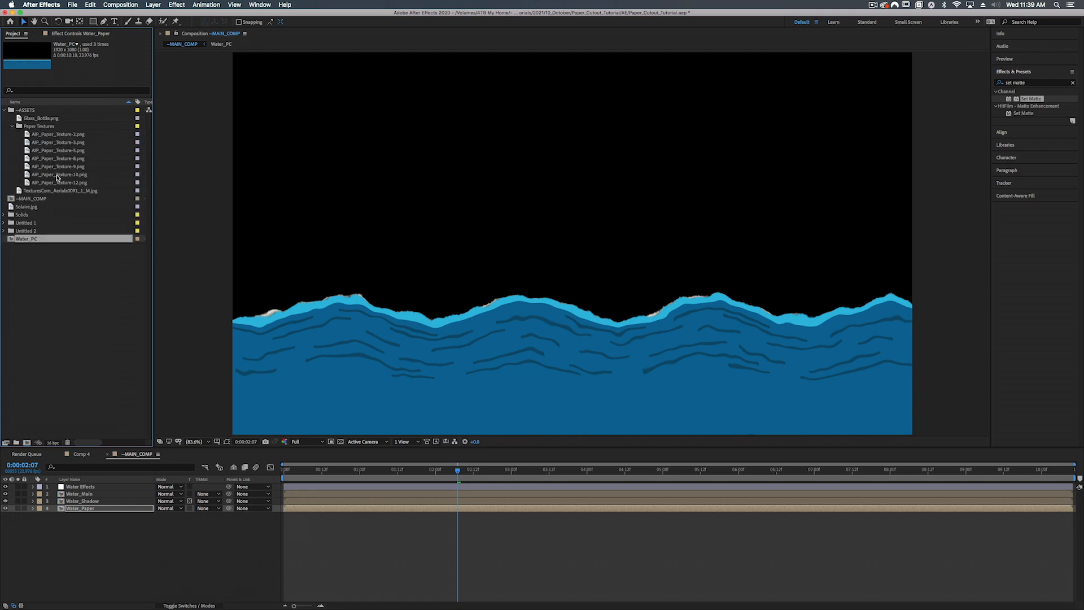
pyautogui.doubleClick(51, 135)
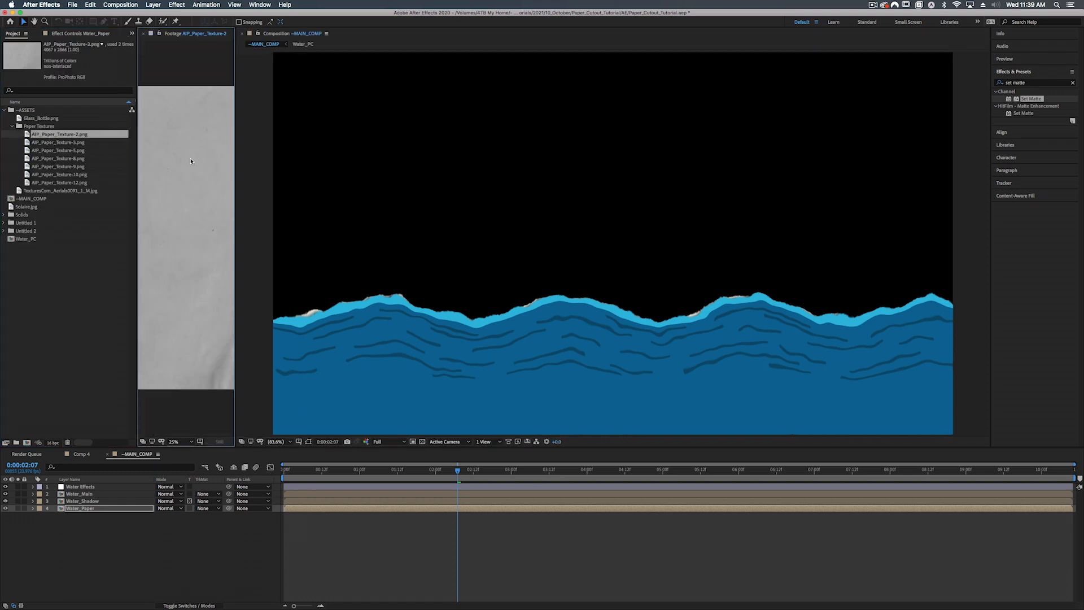
pyautogui.moveTo(235, 171); pyautogui.dragTo(486, 169)
pyautogui.press(',')
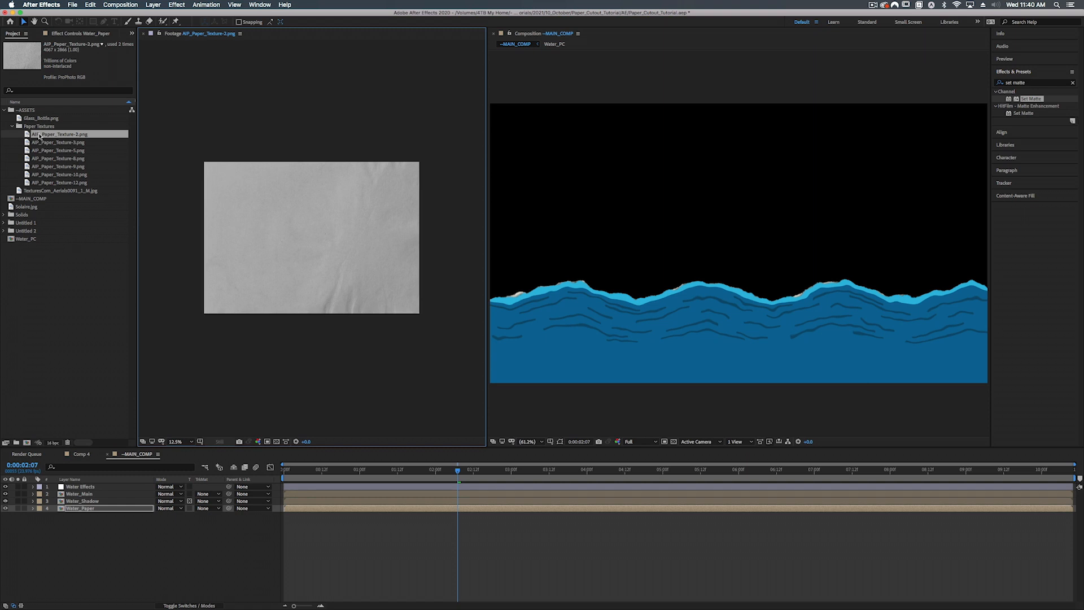
# - Add AIP_Paper_Texture-2.png above all layers in MAIN_COMP, scaled to about 55% and moved down over the water
pyautogui.moveTo(42, 134); pyautogui.dragTo(72, 486)
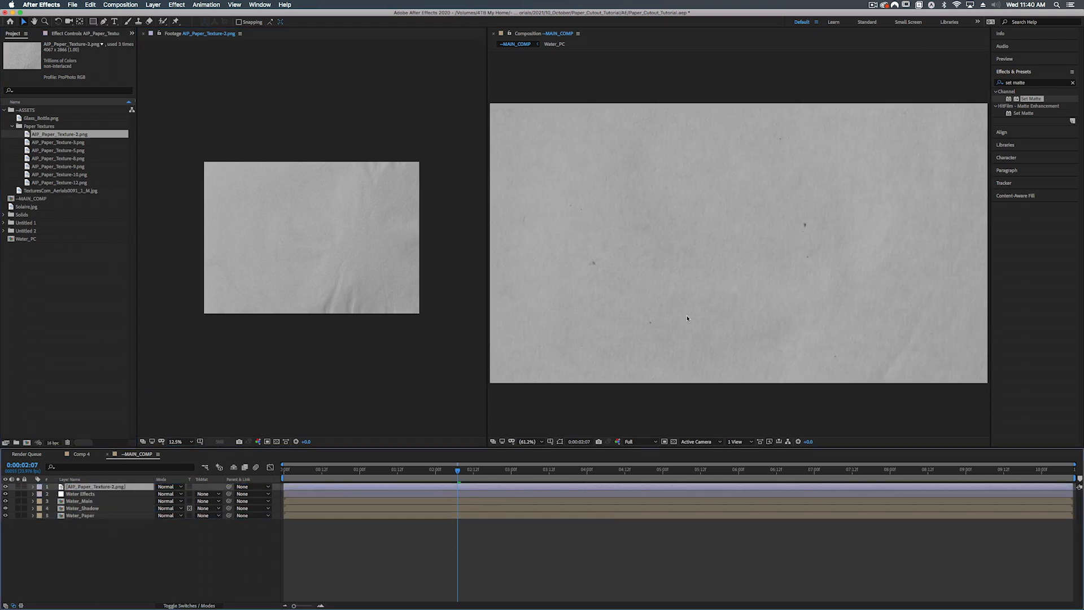
pyautogui.press('s')
pyautogui.moveTo(180, 496); pyautogui.dragTo(159, 496)
pyautogui.moveTo(158, 493)
pyautogui.mouseDown()
pyautogui.moveTo(141, 494)
pyautogui.moveTo(170, 493)
pyautogui.mouseUp()
pyautogui.click(706, 243)
pyautogui.moveTo(703, 276); pyautogui.dragTo(707, 376)
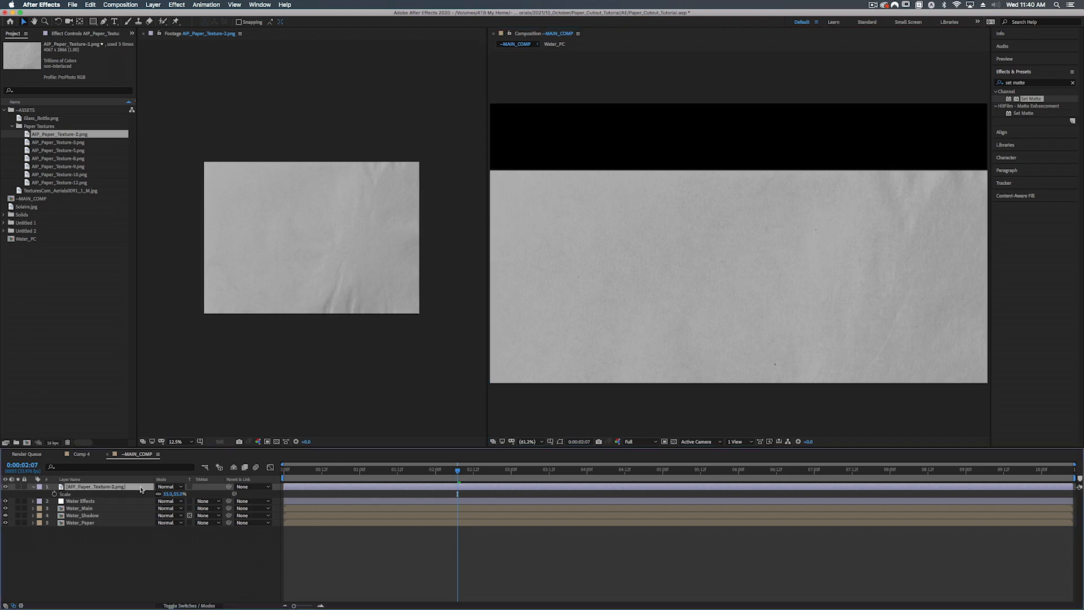
# - Set the paper texture layer's blending mode to Overlay, close its footage preview and preserve underlying transparency on it
pyautogui.click(165, 486)
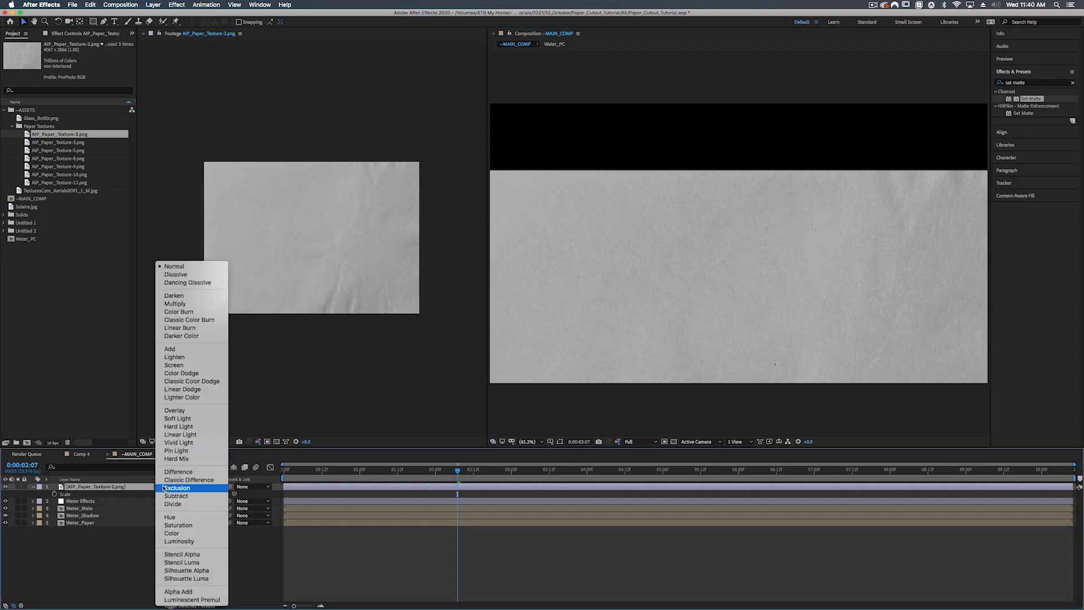
pyautogui.click(170, 411)
pyautogui.press('super+w')
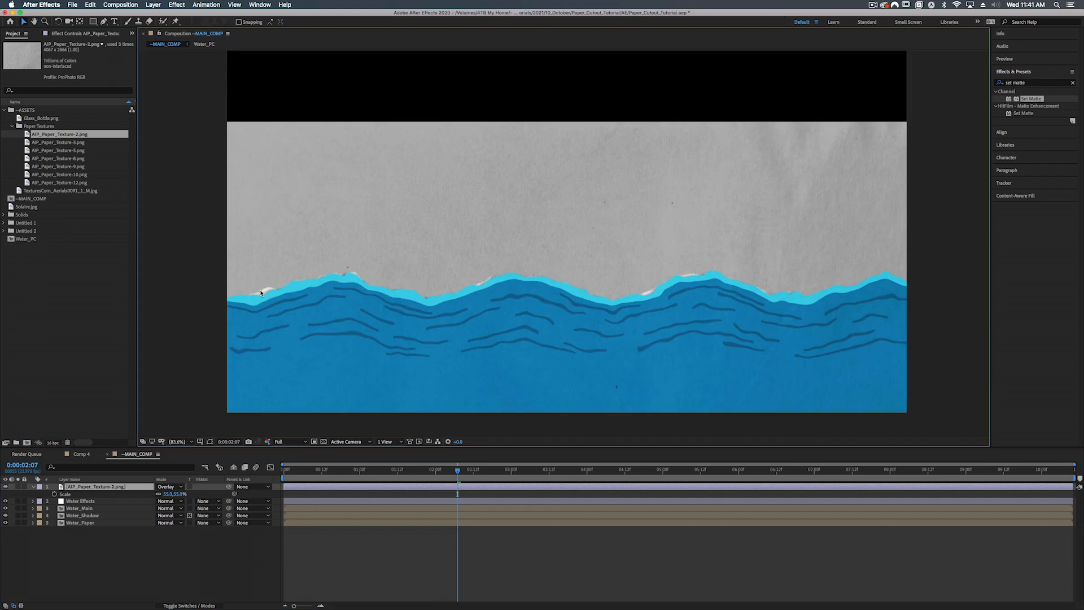
pyautogui.click(189, 486)
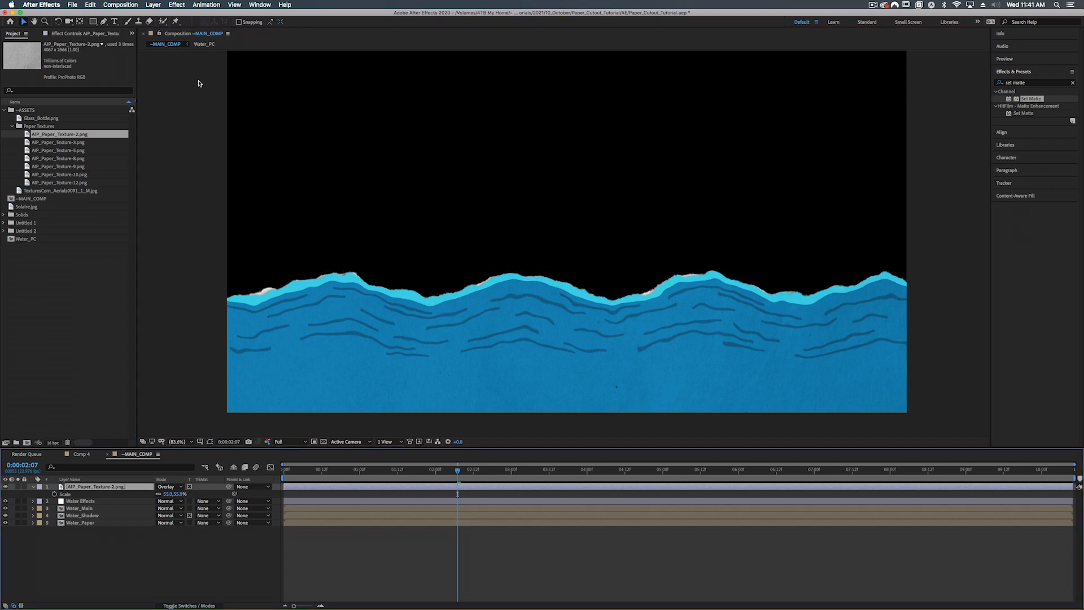
pyautogui.click(198, 171)
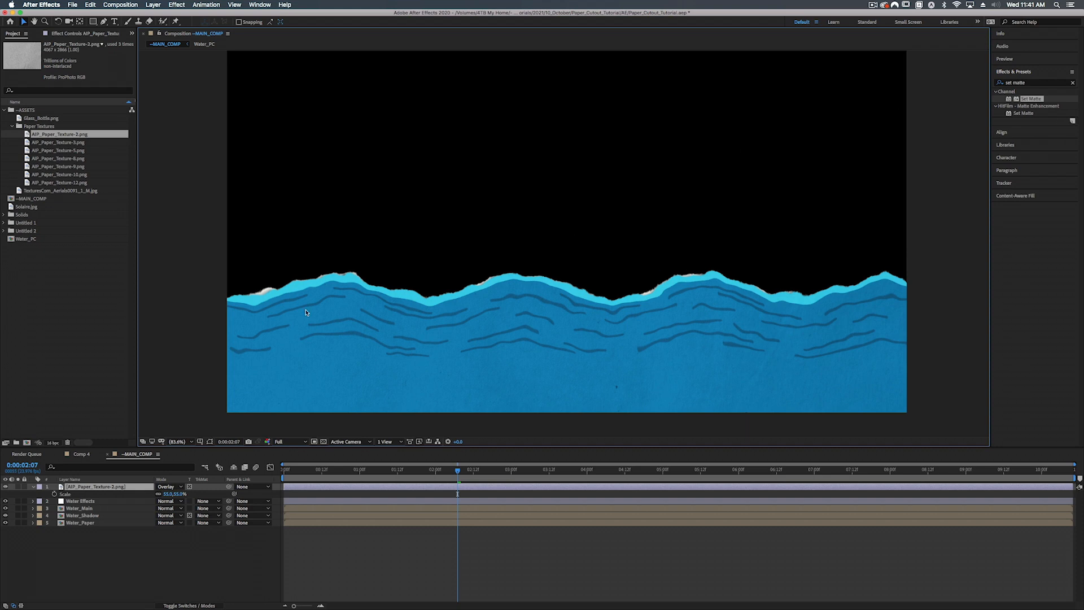
# - Open a second, locked viewer for MAIN_COMP and open the Water_PC precomp beside it with the Water layer selected
pyautogui.click(236, 6)
pyautogui.click(240, 15)
pyautogui.doubleClick(75, 508)
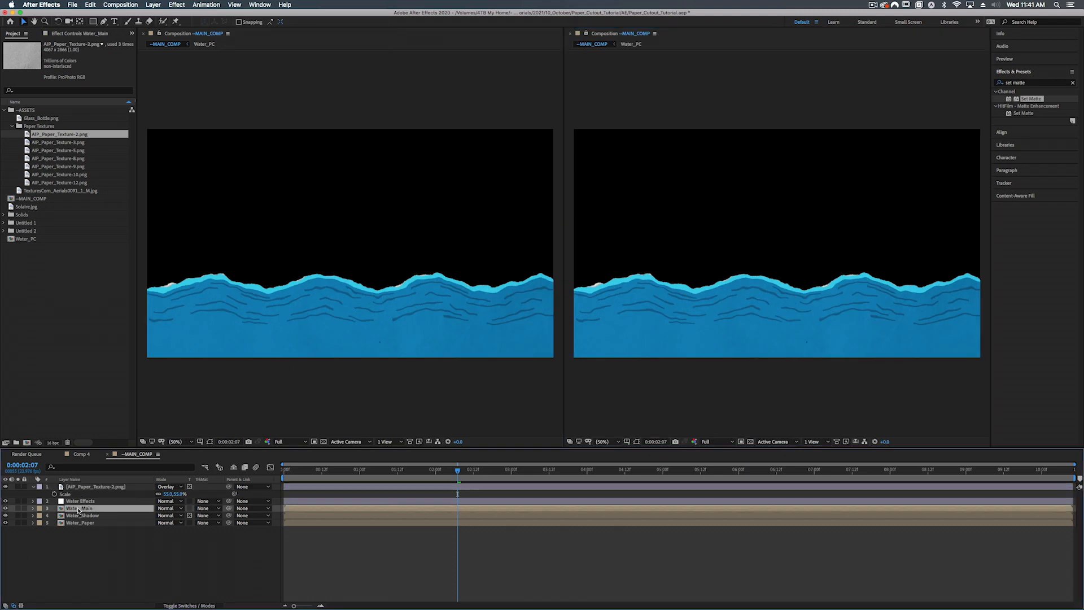
pyautogui.click(77, 494)
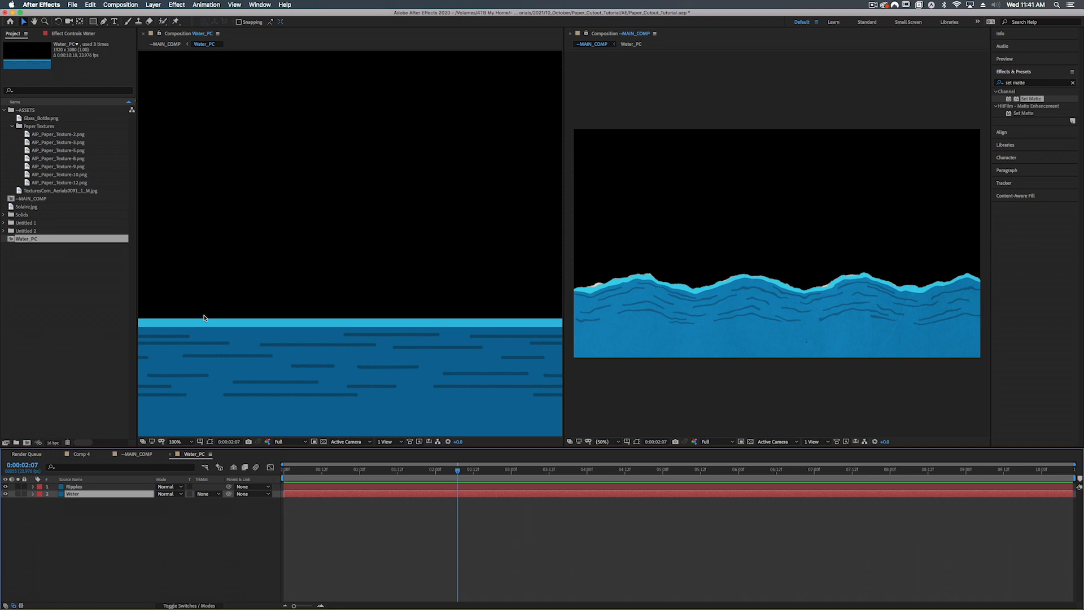
# - Darken the Water solid's color to about 52% brightness
pyautogui.press('super+shift+y')
pyautogui.click(528, 276)
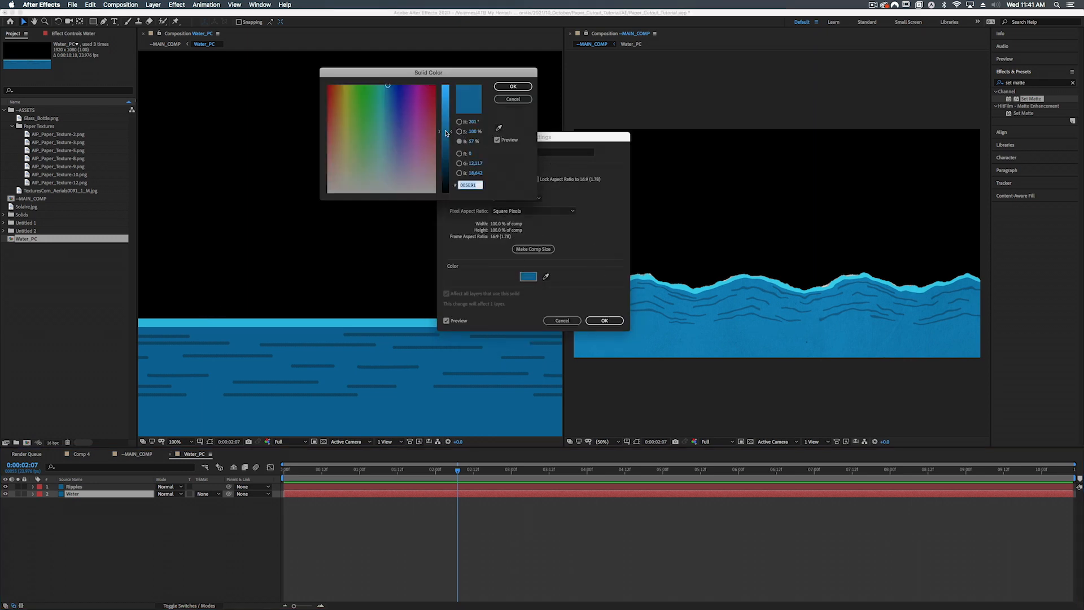
pyautogui.moveTo(452, 135); pyautogui.dragTo(451, 139)
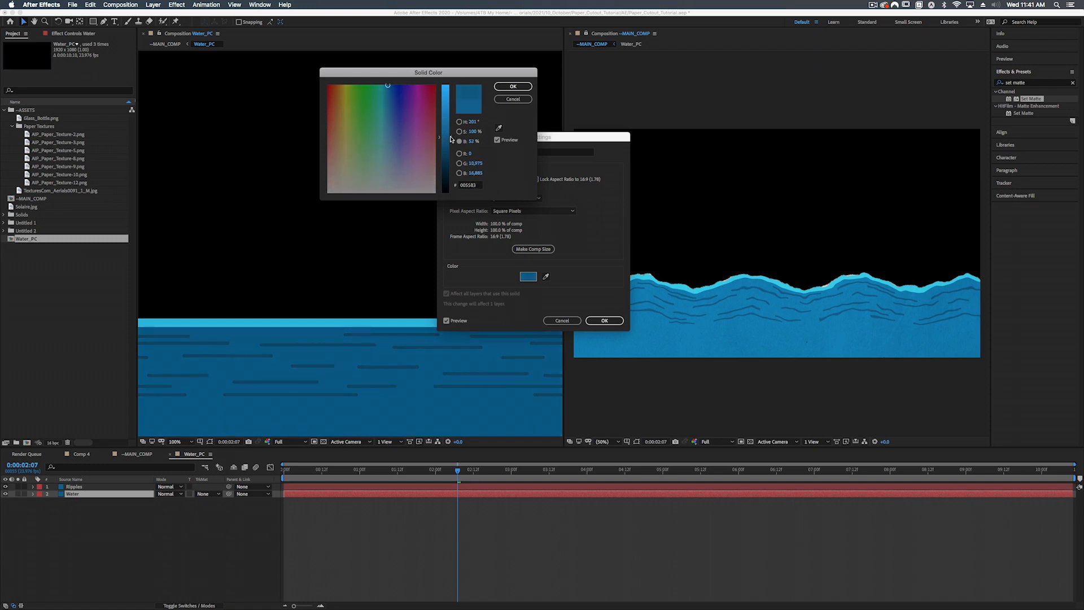
pyautogui.click(512, 86)
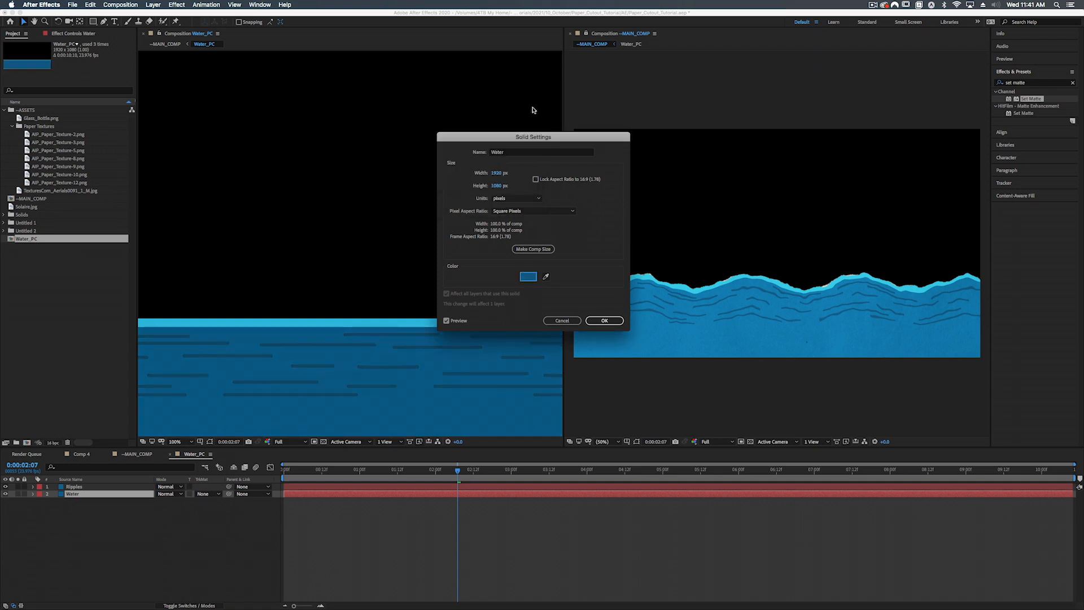
pyautogui.click(605, 320)
# - Darken and desaturate the Water layer's Stroke layer style color to about 75% saturation and 67% brightness
pyautogui.click(33, 494)
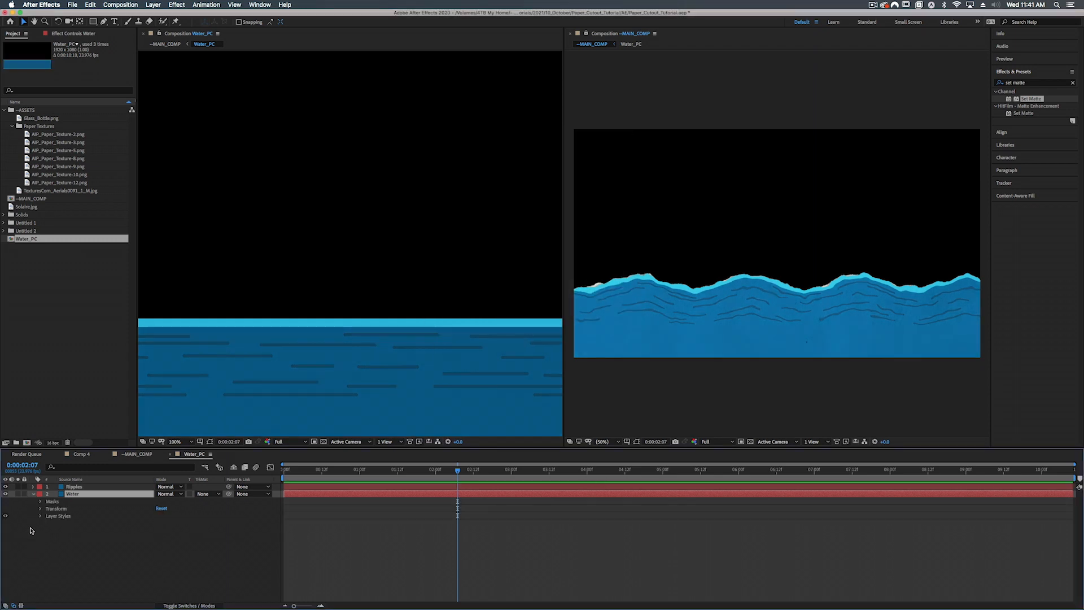
pyautogui.click(40, 516)
pyautogui.click(48, 530)
pyautogui.click(161, 546)
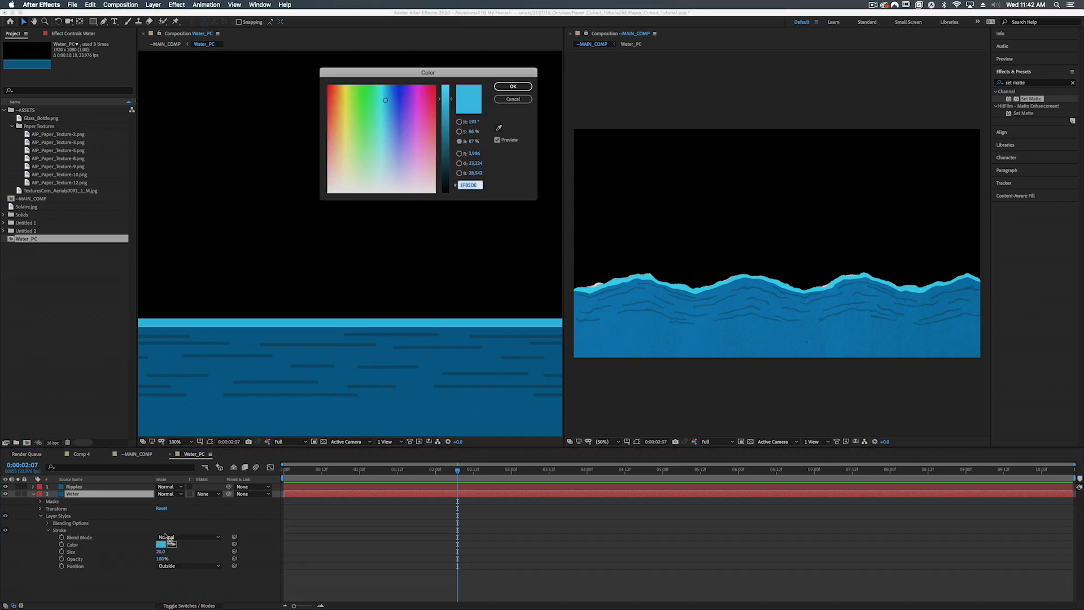
pyautogui.moveTo(471, 132)
pyautogui.mouseDown()
pyautogui.moveTo(470, 145)
pyautogui.moveTo(458, 142)
pyautogui.mouseUp()
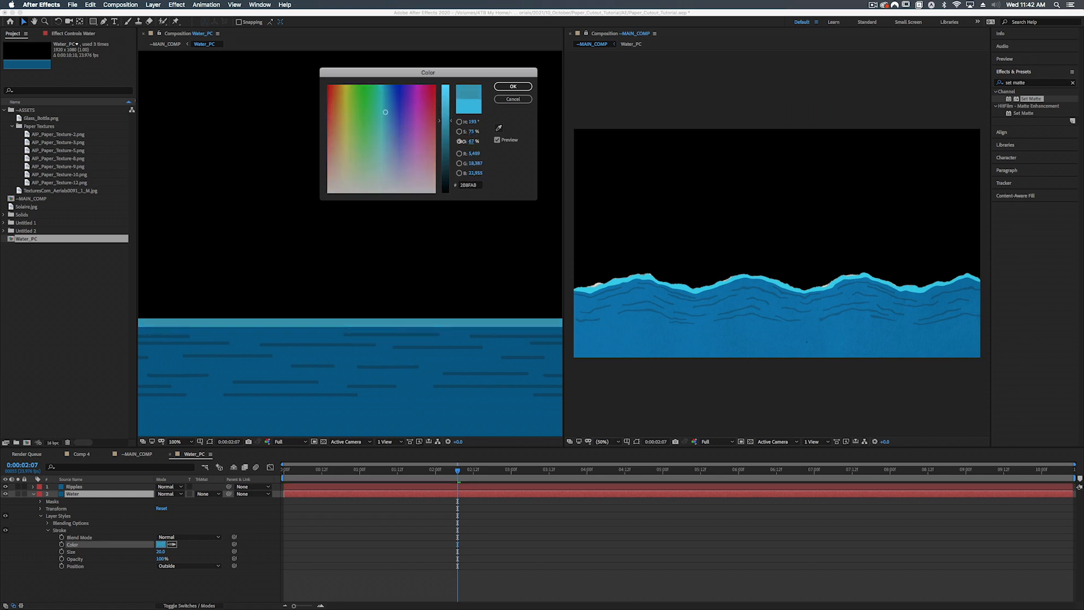
pyautogui.click(512, 86)
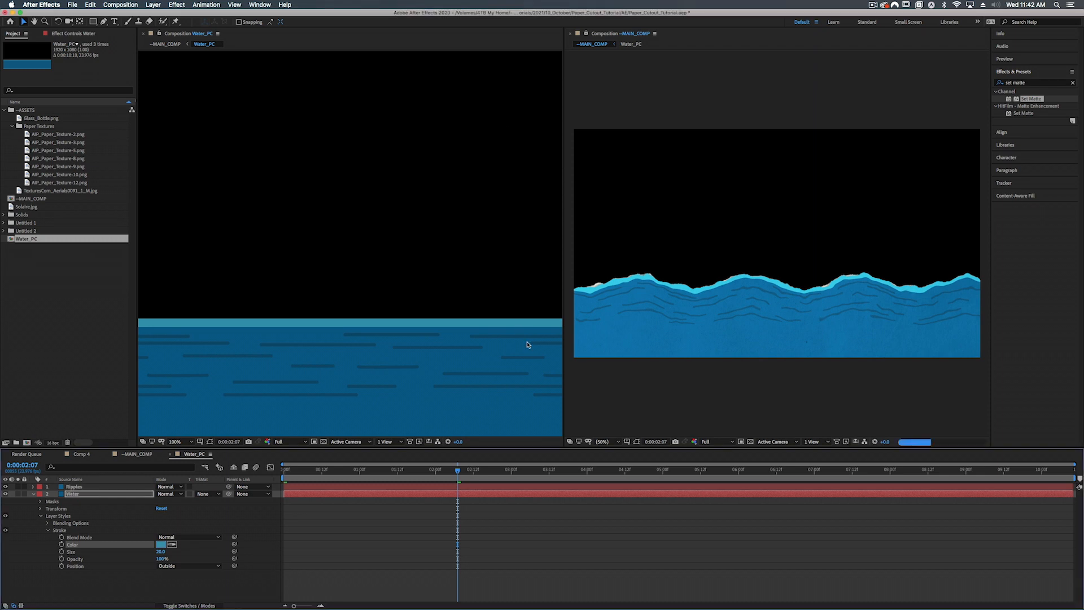
# - Darken the Ripples layer's Stroke effect color to about 33% brightness
pyautogui.click(97, 489)
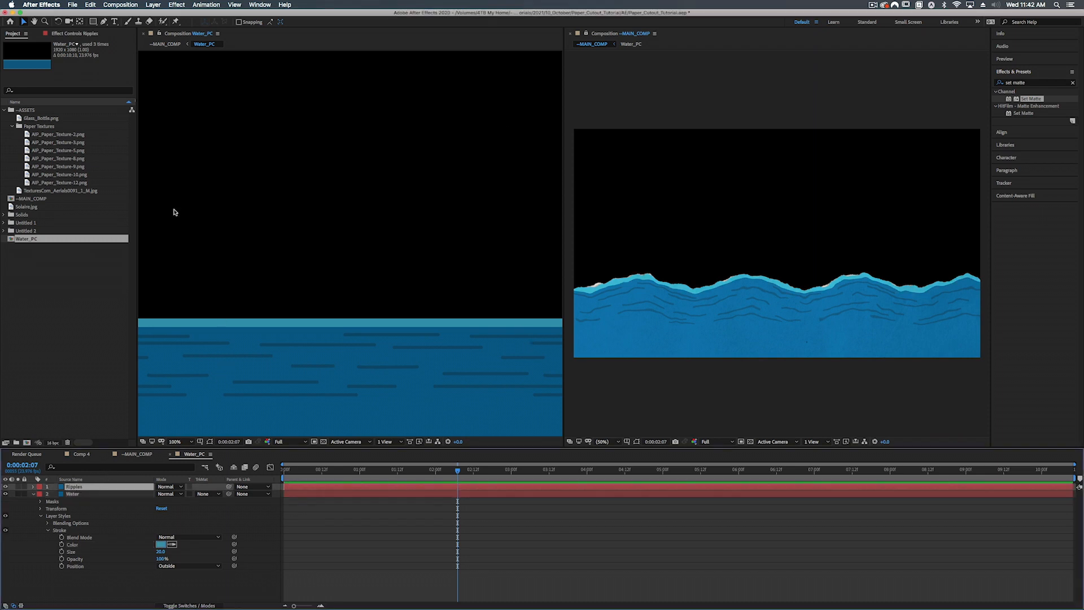
pyautogui.click(69, 33)
pyautogui.click(80, 81)
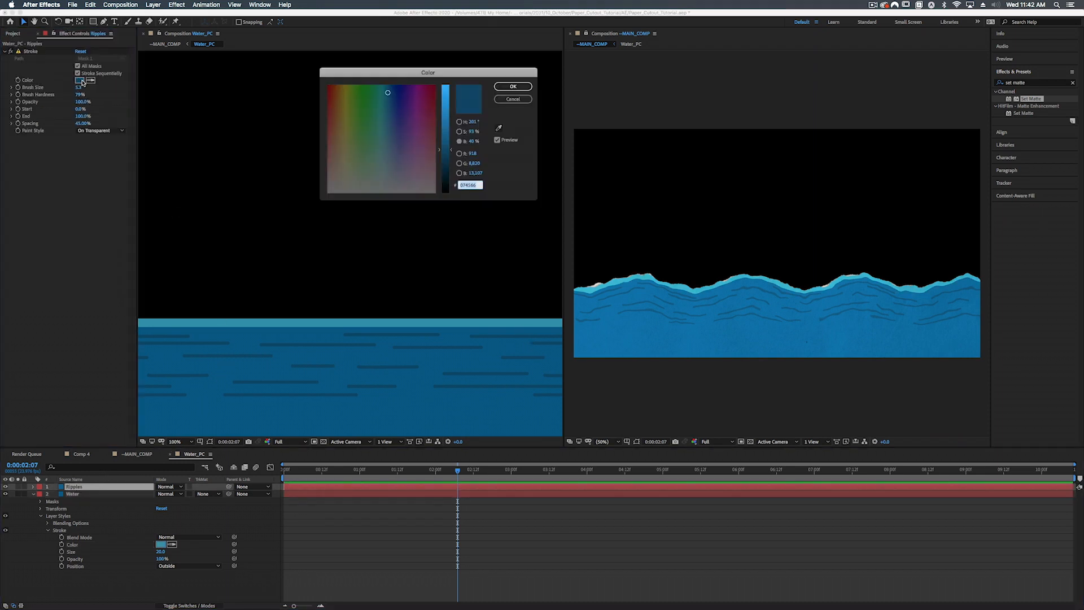
pyautogui.moveTo(453, 154); pyautogui.dragTo(452, 159)
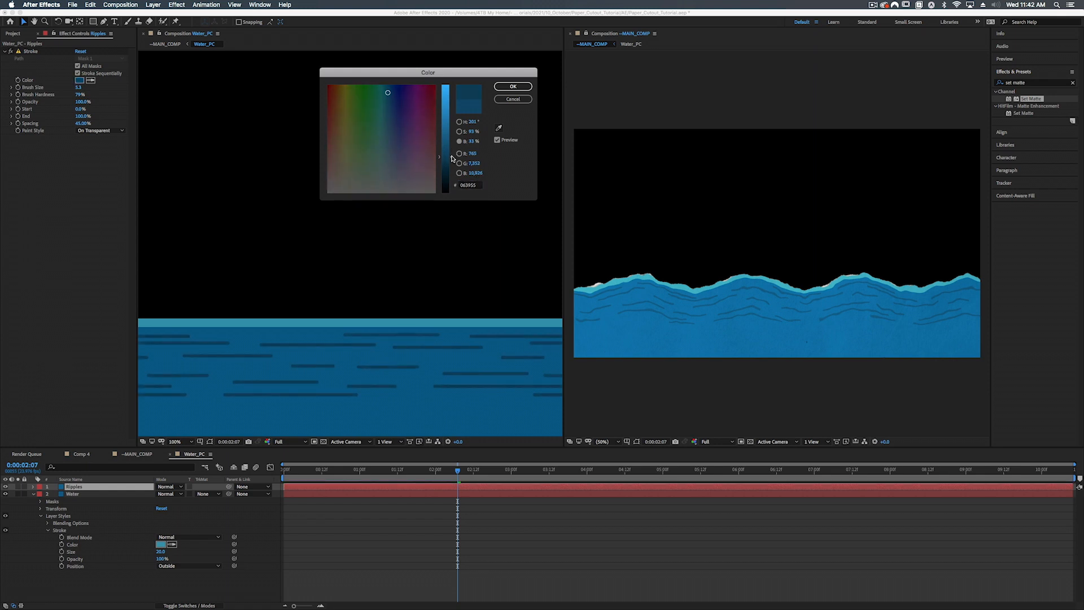
pyautogui.click(511, 88)
# - Close the extra viewer, unlock the remaining one, and return to MAIN_COMP with the Water_PC timeline closed
pyautogui.click(143, 34)
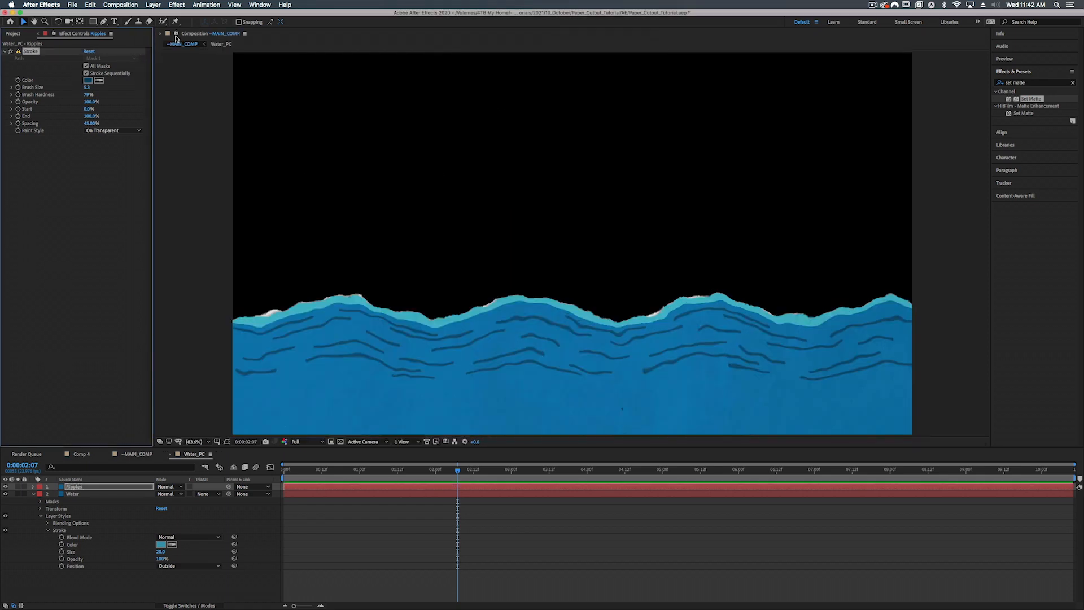
pyautogui.click(176, 35)
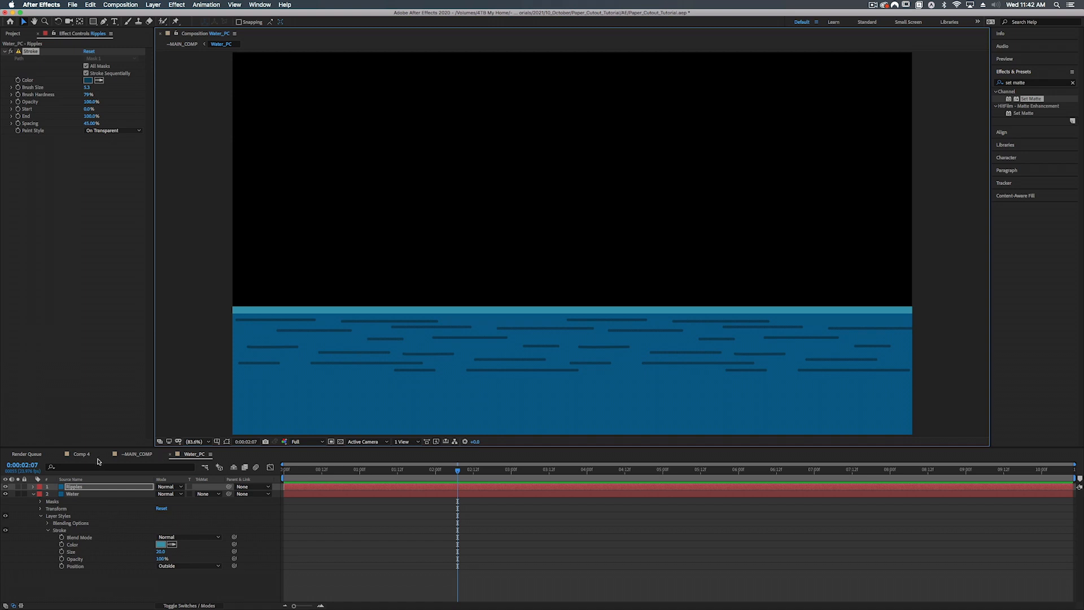
pyautogui.click(143, 454)
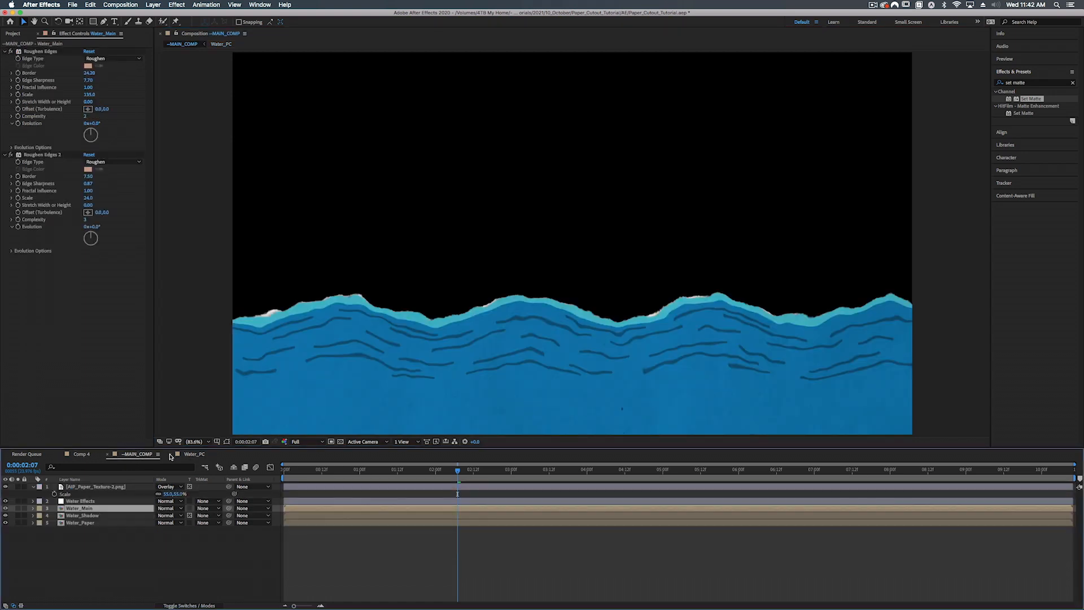
pyautogui.click(170, 455)
# - Apply the Curves effect to the AIP_Paper_Texture-2.png layer
pyautogui.click(102, 489)
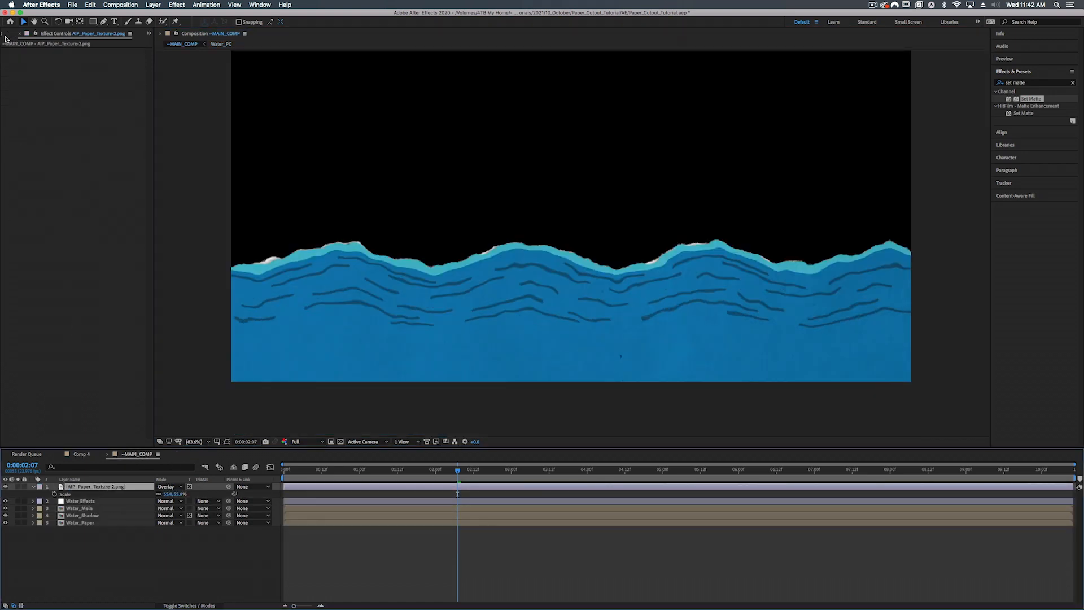
pyautogui.click(1037, 85)
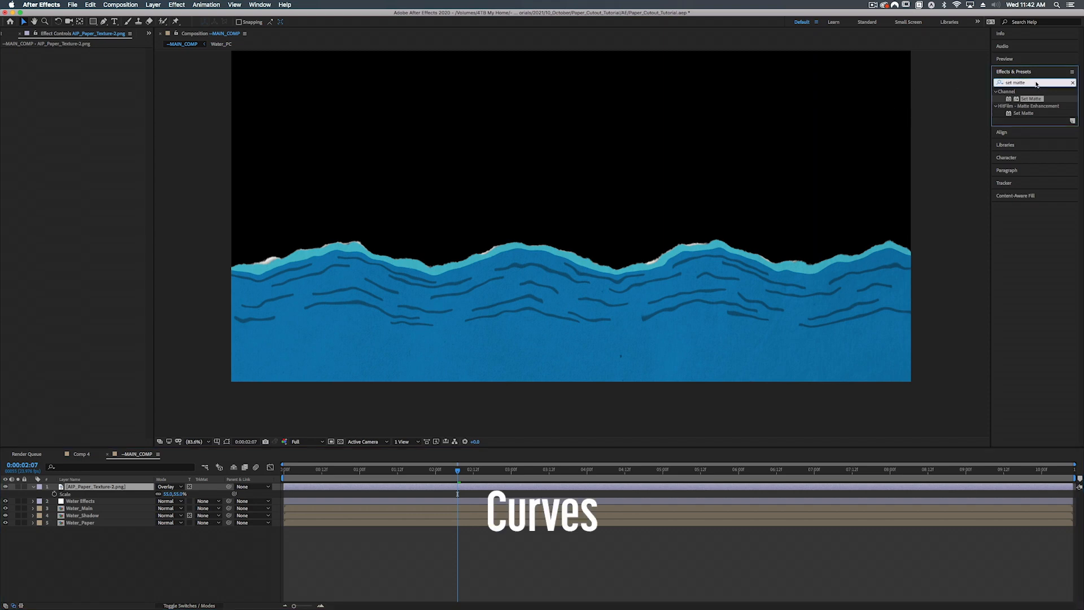
pyautogui.write('Curves')
pyautogui.moveTo(1028, 120); pyautogui.dragTo(31, 125)
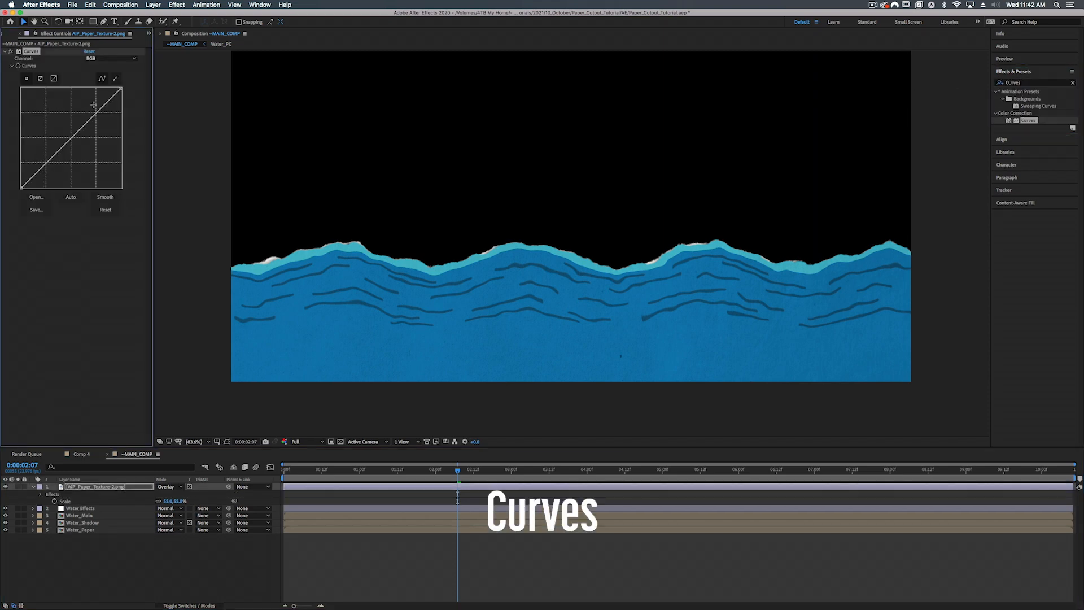
# - Shape the paper texture's RGB curve into an S with lowered shadows and slightly raised highlights for stronger contrast
pyautogui.moveTo(94, 114); pyautogui.dragTo(94, 106)
pyautogui.moveTo(51, 157); pyautogui.dragTo(56, 163)
pyautogui.moveTo(94, 106); pyautogui.dragTo(90, 118)
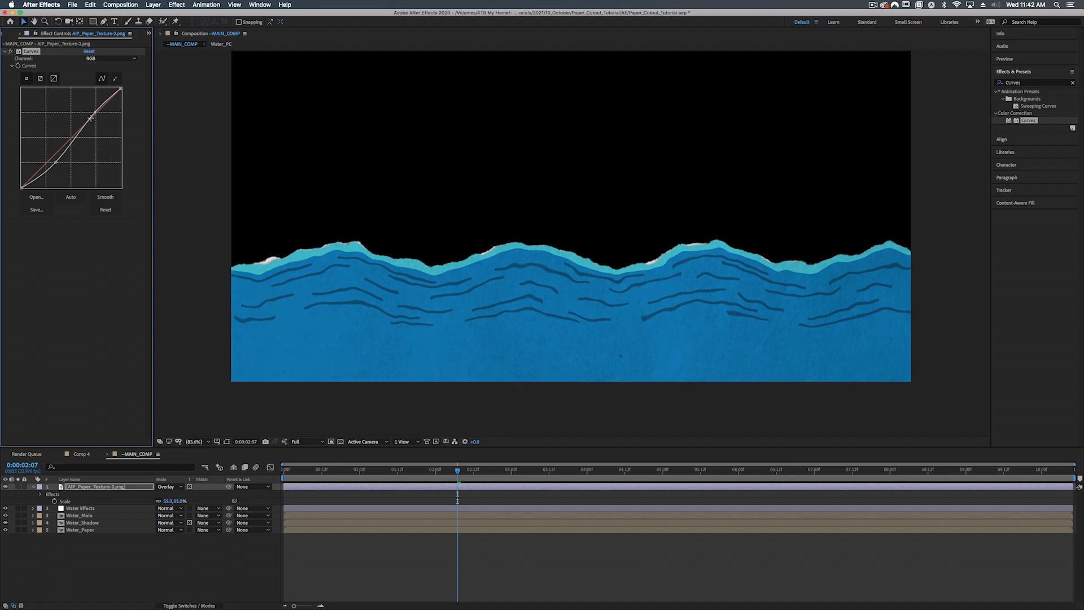
pyautogui.moveTo(55, 162); pyautogui.dragTo(65, 168)
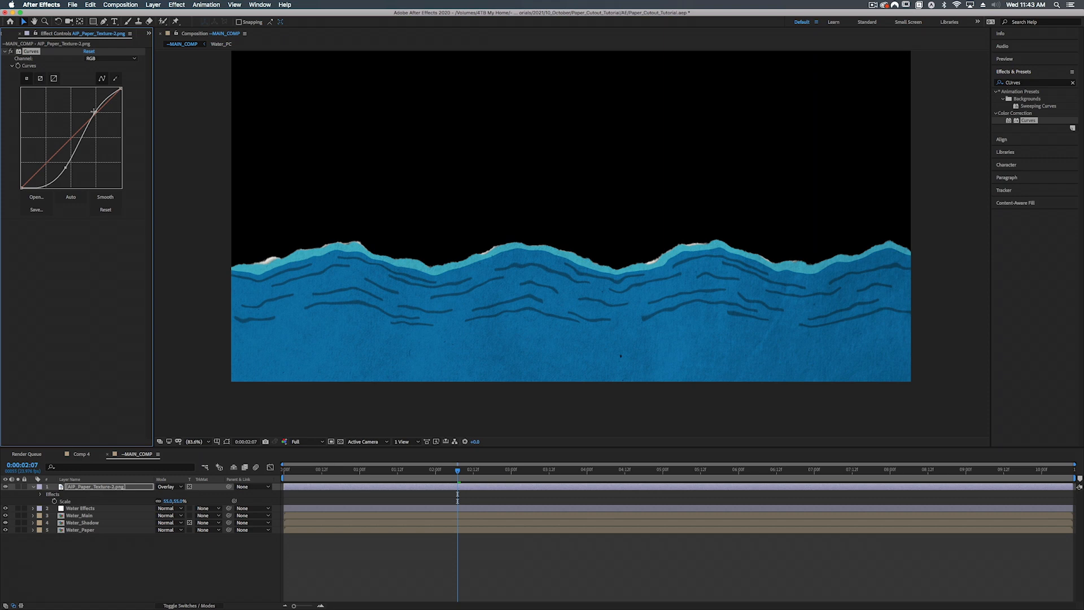
pyautogui.moveTo(94, 110); pyautogui.dragTo(95, 113)
pyautogui.scroll(1, 287, 267)
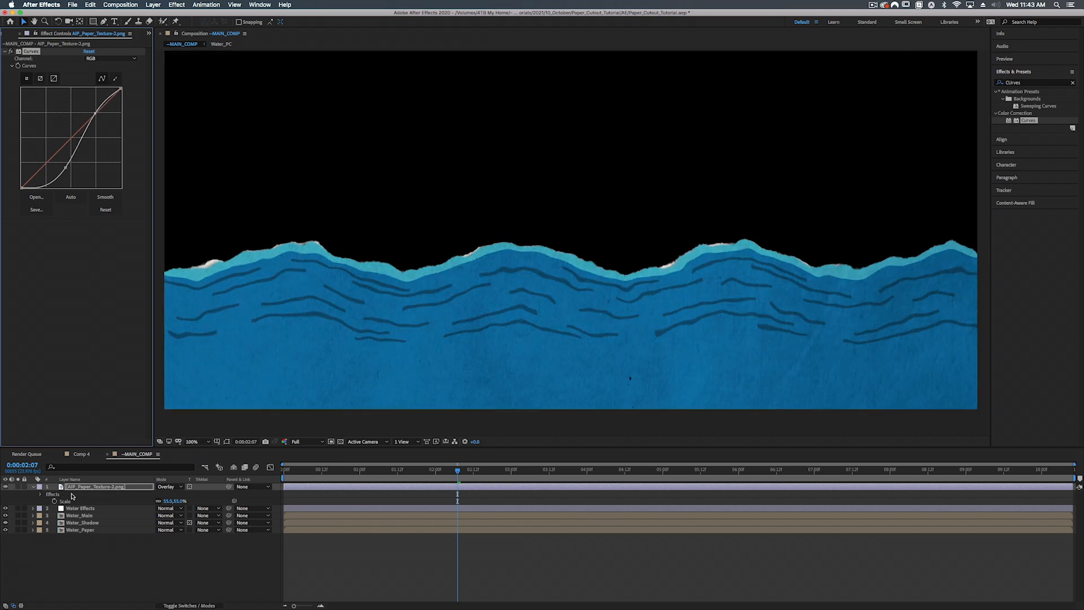
pyautogui.scroll(-2, 537, 302)
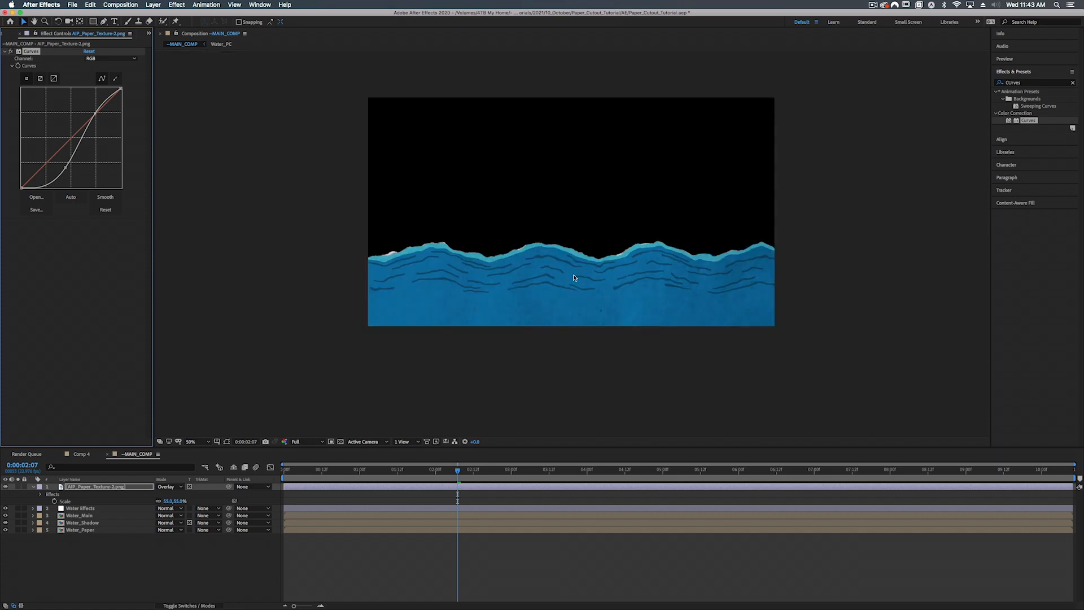
pyautogui.moveTo(574, 276); pyautogui.dragTo(577, 295)
pyautogui.hotkey('shift', '/')
# - Pre-compose all layers in MAIN_COMP into a new composition named Waves_PC, moving all attributes into it
pyautogui.click(34, 487)
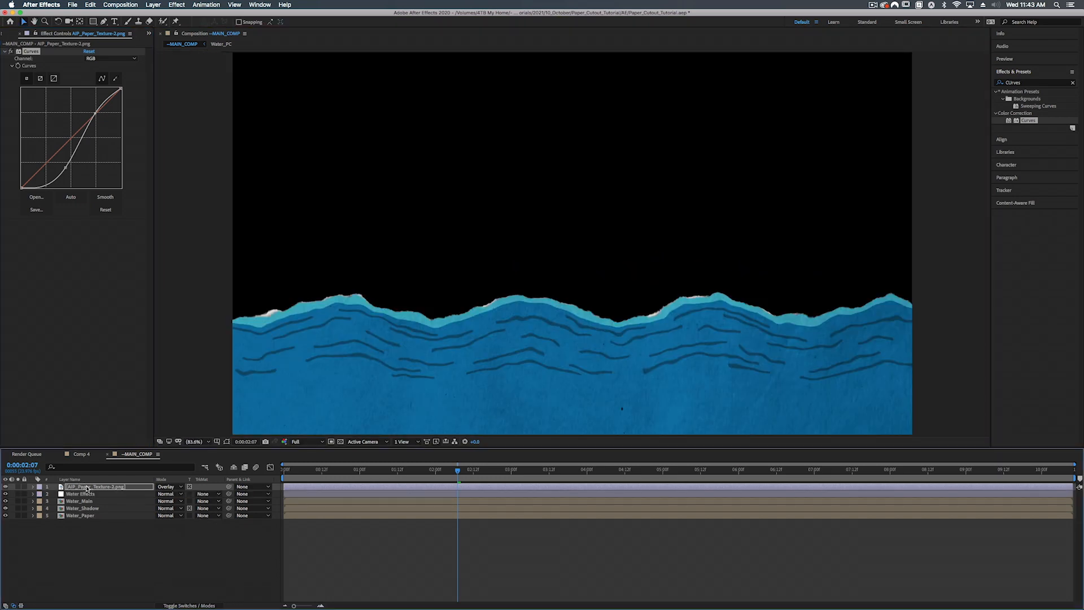
pyautogui.keyDown('shift'); pyautogui.click(80, 515); pyautogui.keyUp('shift')
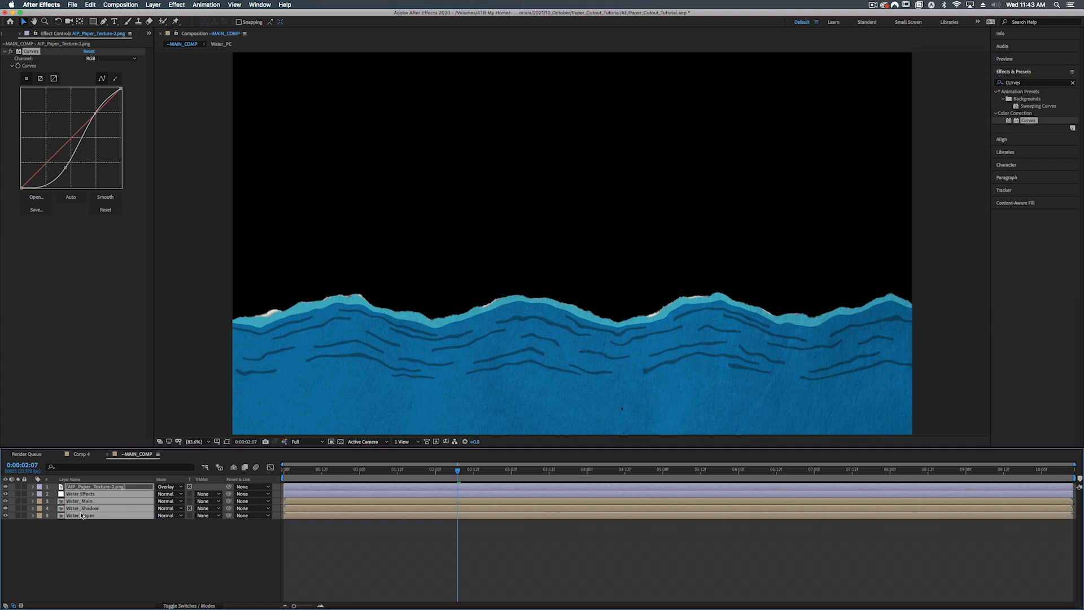
pyautogui.click(87, 553)
pyautogui.press('super+a')
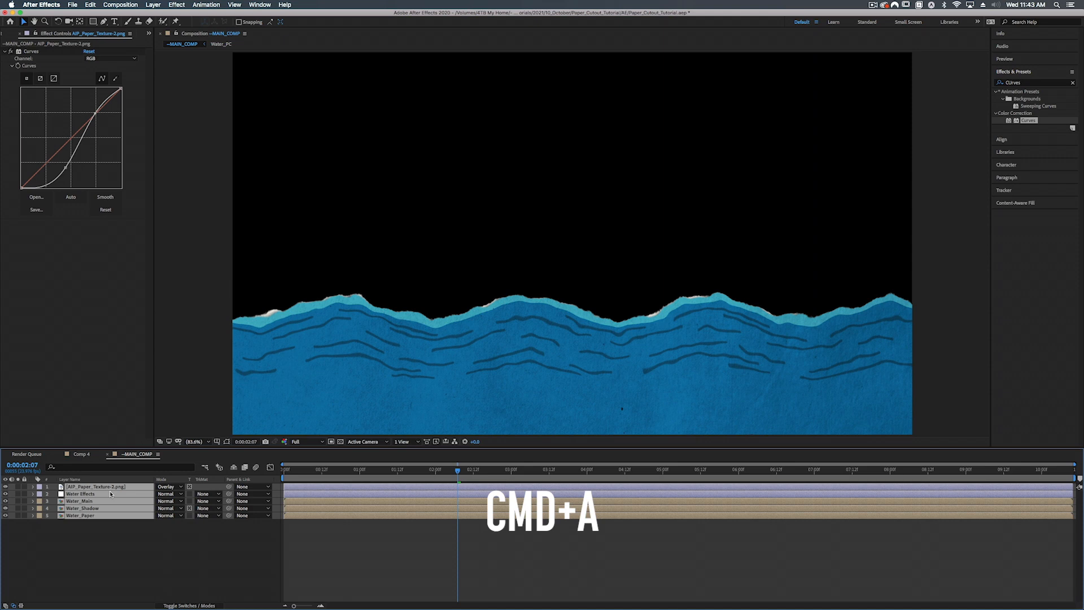
pyautogui.press('shift+super+c')
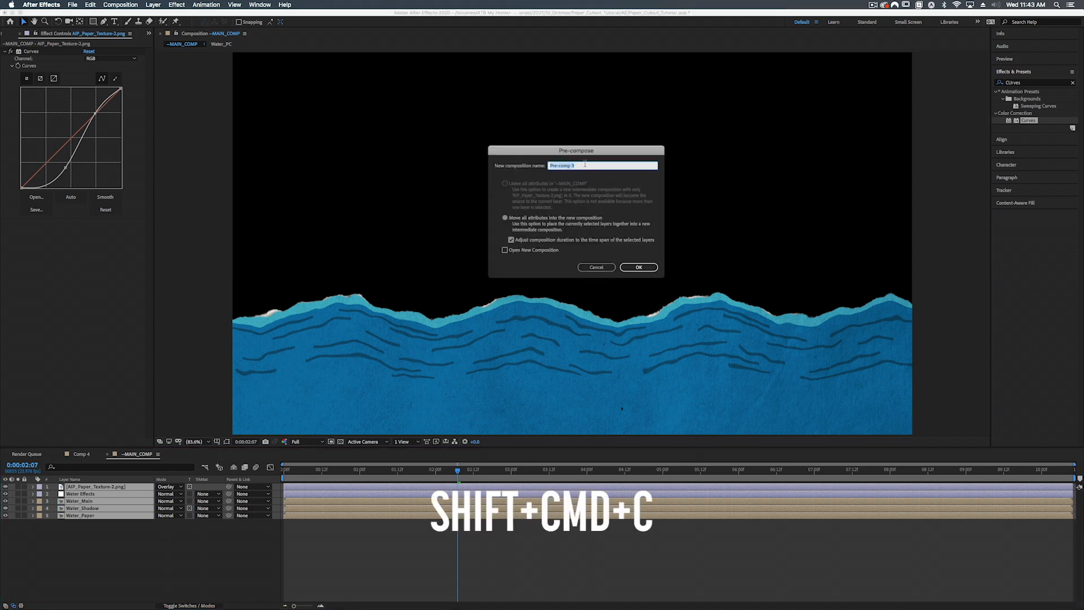
pyautogui.write('Waves_PC')
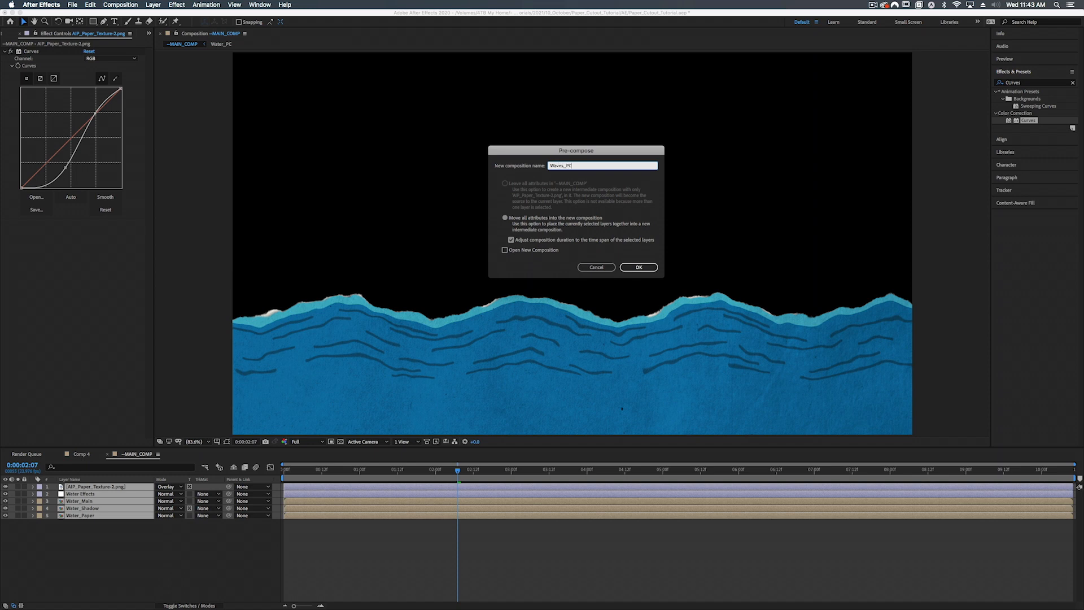
pyautogui.press('Return')
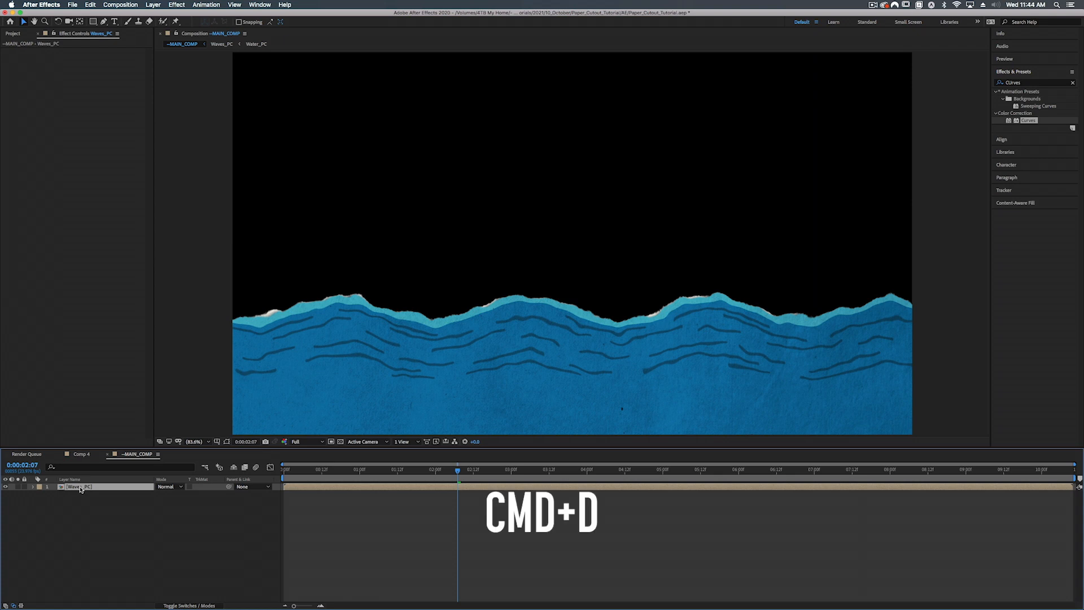
# - Duplicate the Waves_PC layer, move the front copy down to form a second row, and lower the back copy slightly
pyautogui.press('super+d')
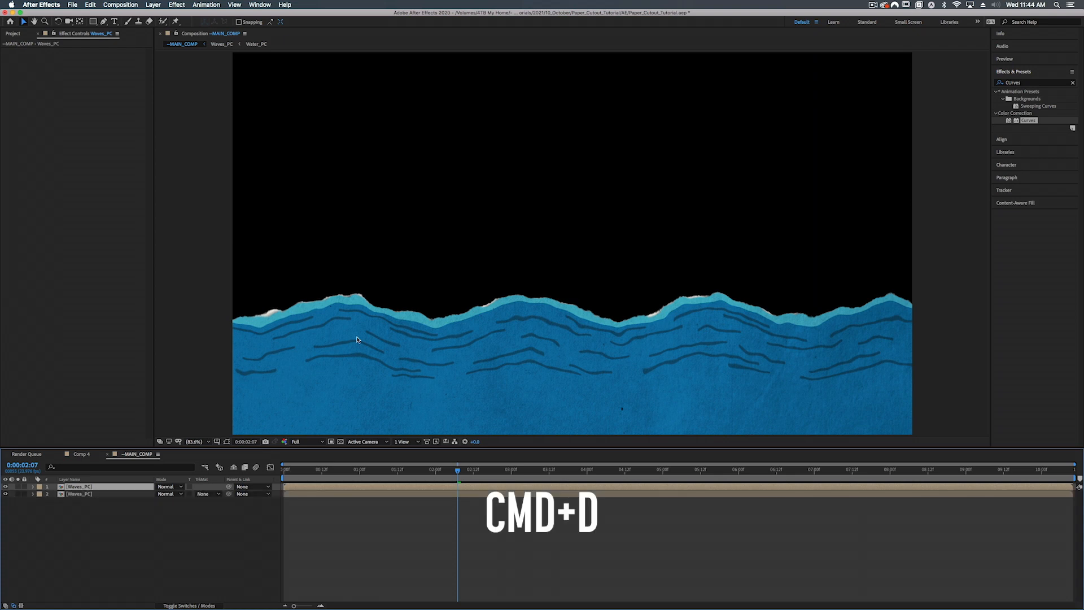
pyautogui.moveTo(357, 336); pyautogui.dragTo(359, 402)
pyautogui.moveTo(311, 346); pyautogui.dragTo(311, 362)
# - Rename the front wave layer Waves_Front and the one behind it Waves_Mid
pyautogui.click(79, 487)
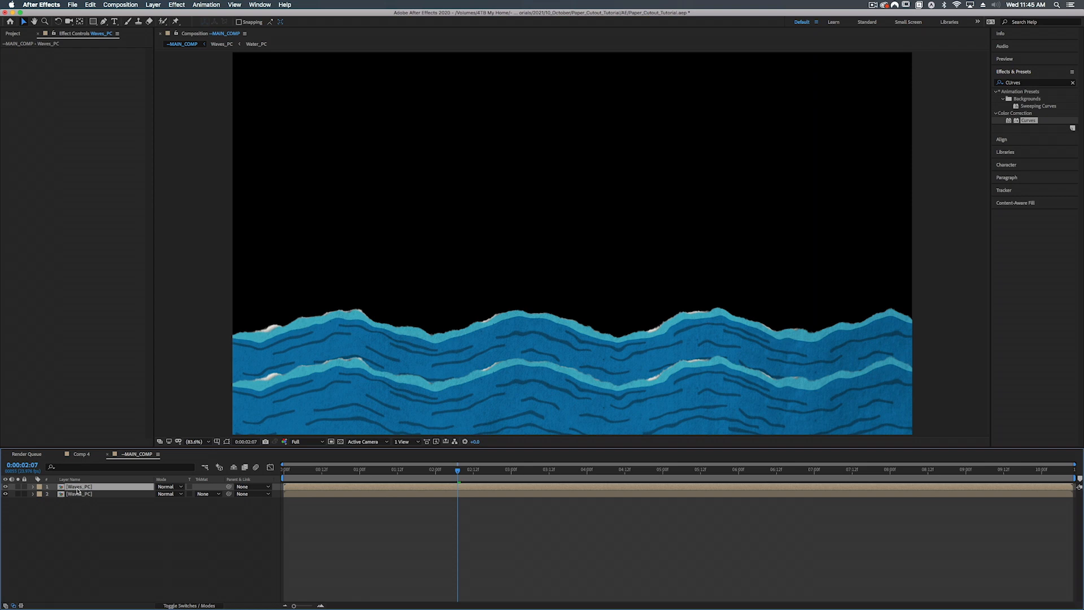
pyautogui.press('Return')
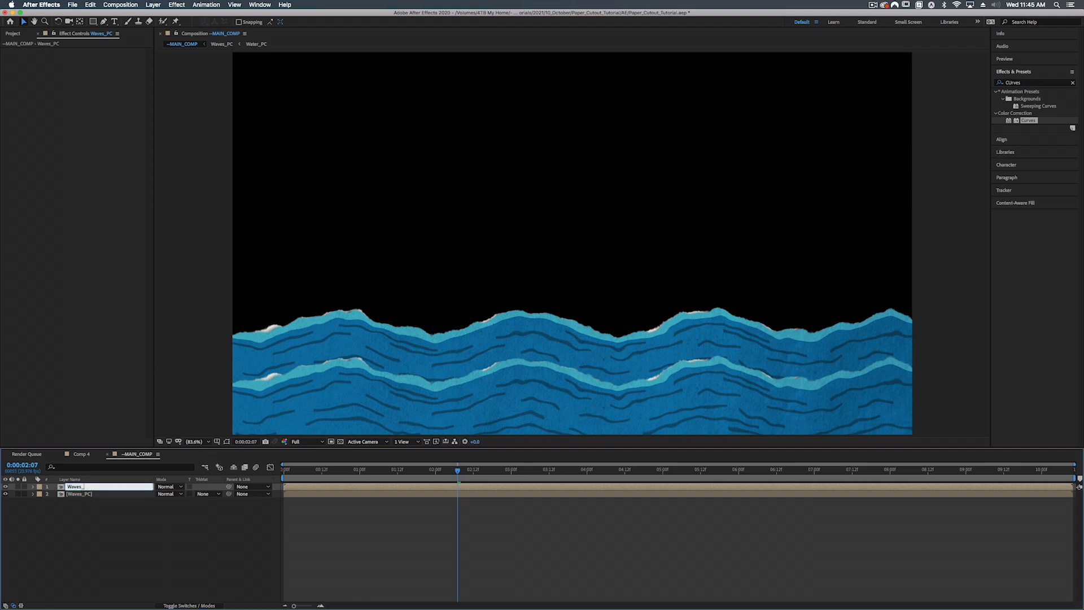
pyautogui.write('Waves_Front')
pyautogui.press('Return')
pyautogui.click(88, 494)
pyautogui.press('Return')
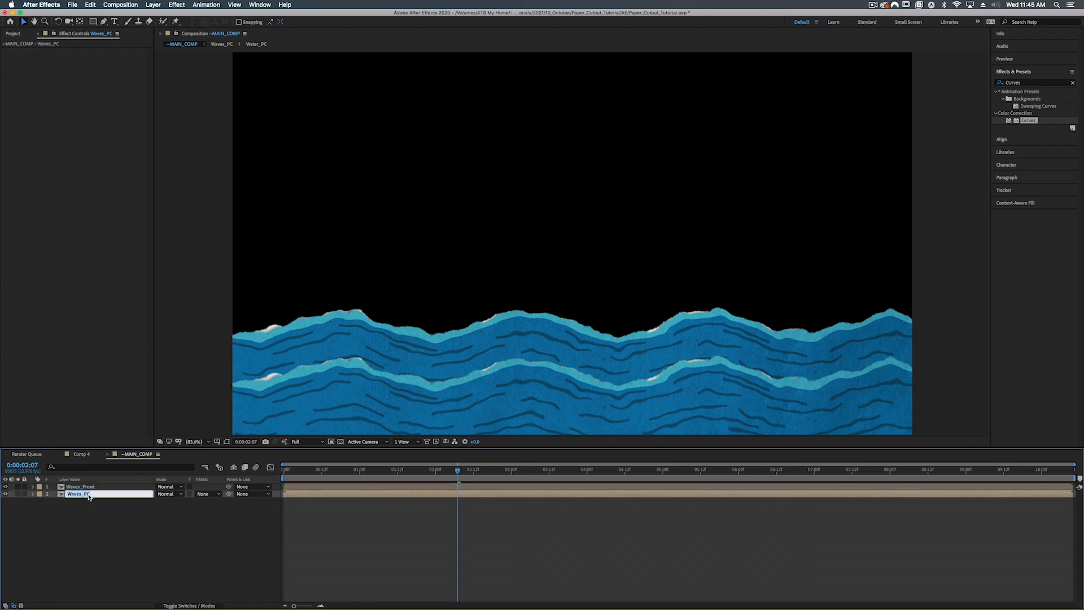
pyautogui.press('Right')
pyautogui.write('Mid')
pyautogui.press('Return')
# - Mirror the Waves_Front layer horizontally by unlinking its scale and setting it to -100, 100%, and preview the wave motion from the start
pyautogui.click(82, 488)
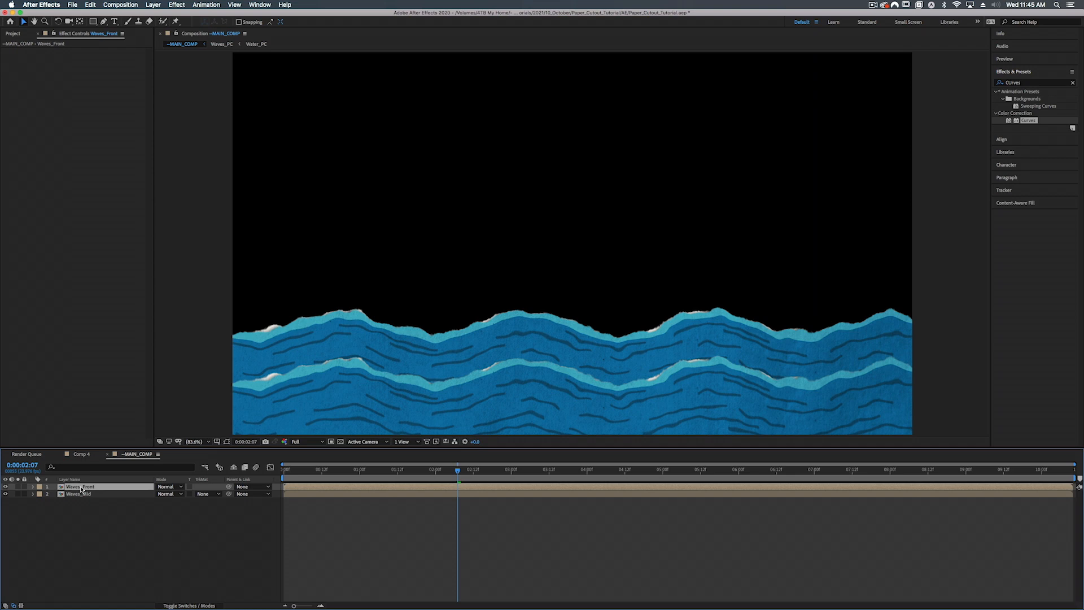
pyautogui.press('s')
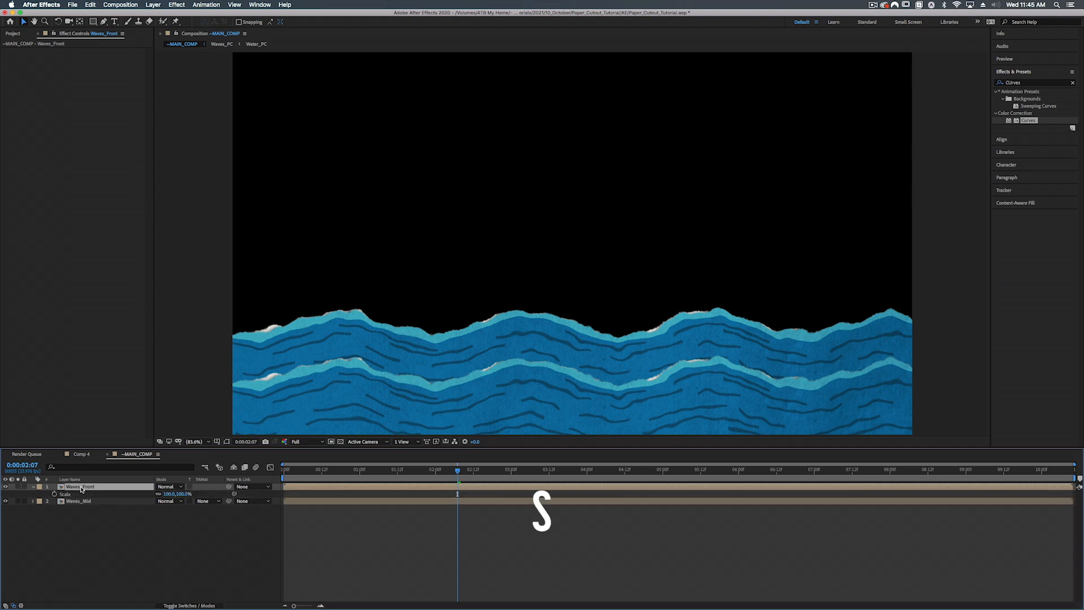
pyautogui.click(158, 494)
pyautogui.click(167, 494)
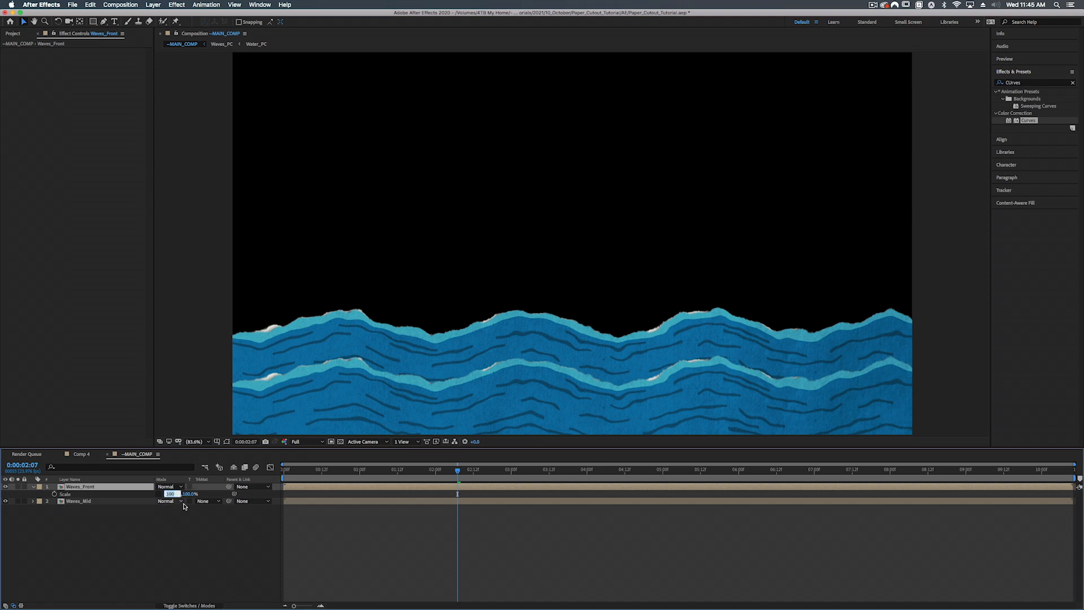
pyautogui.press('Left')
pyautogui.write('-')
pyautogui.press('Return')
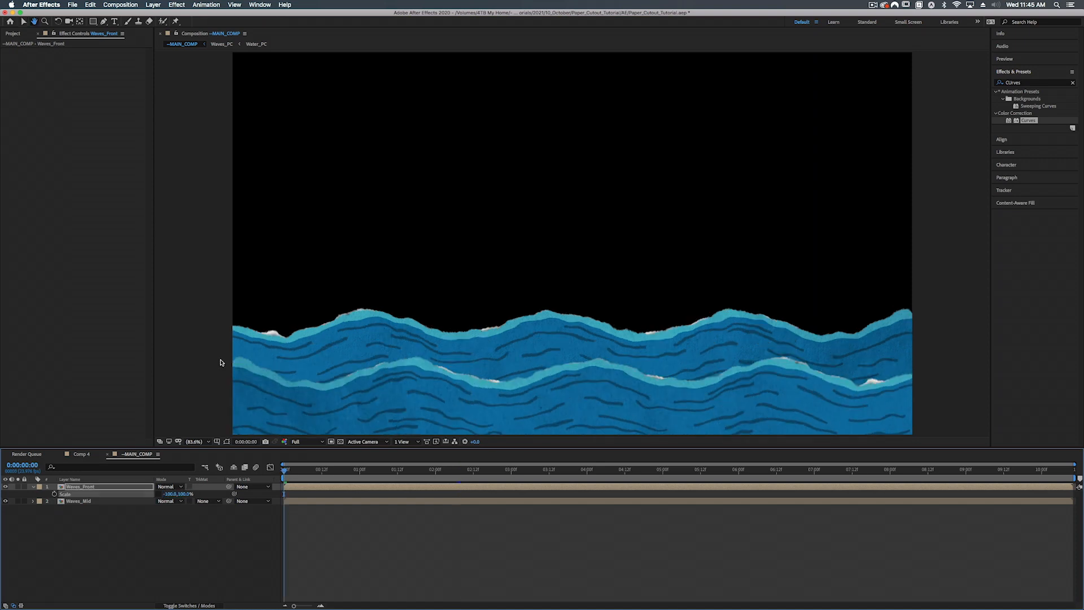
pyautogui.press('Home')
pyautogui.press('space')
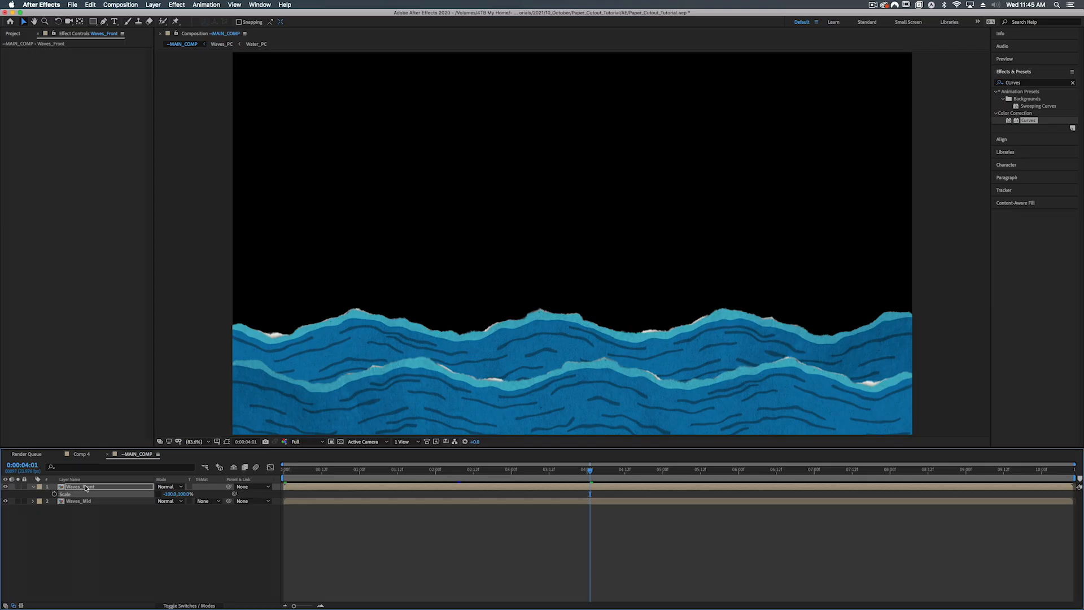
# - Duplicate Waves_Front, move the copy beneath Waves_Mid in the layer order, and rename it Waves_Back
pyautogui.click(86, 489)
pyautogui.press('super+d')
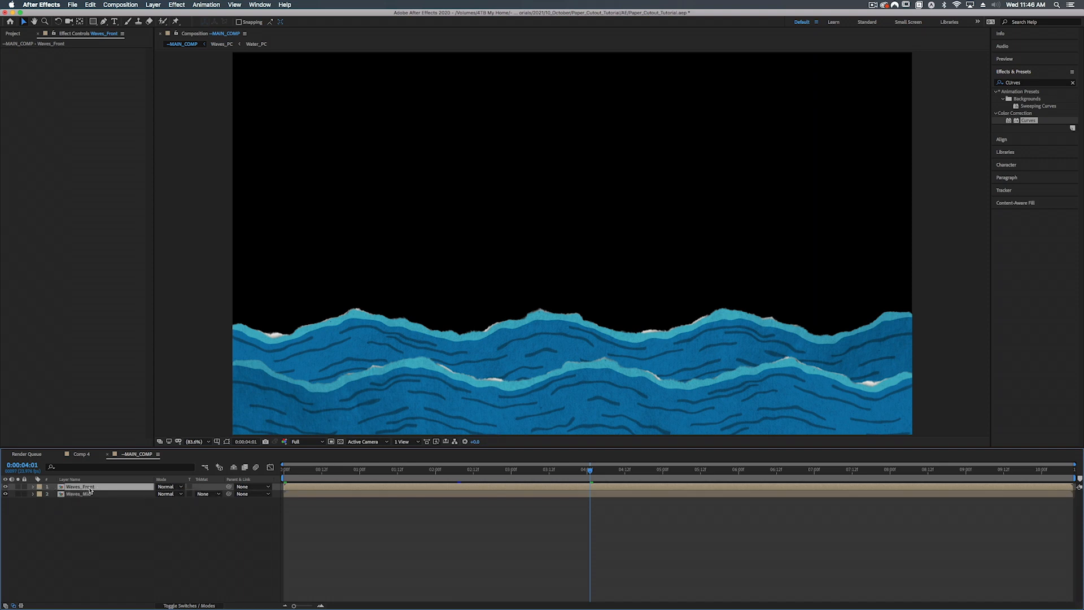
pyautogui.moveTo(95, 488); pyautogui.dragTo(95, 514)
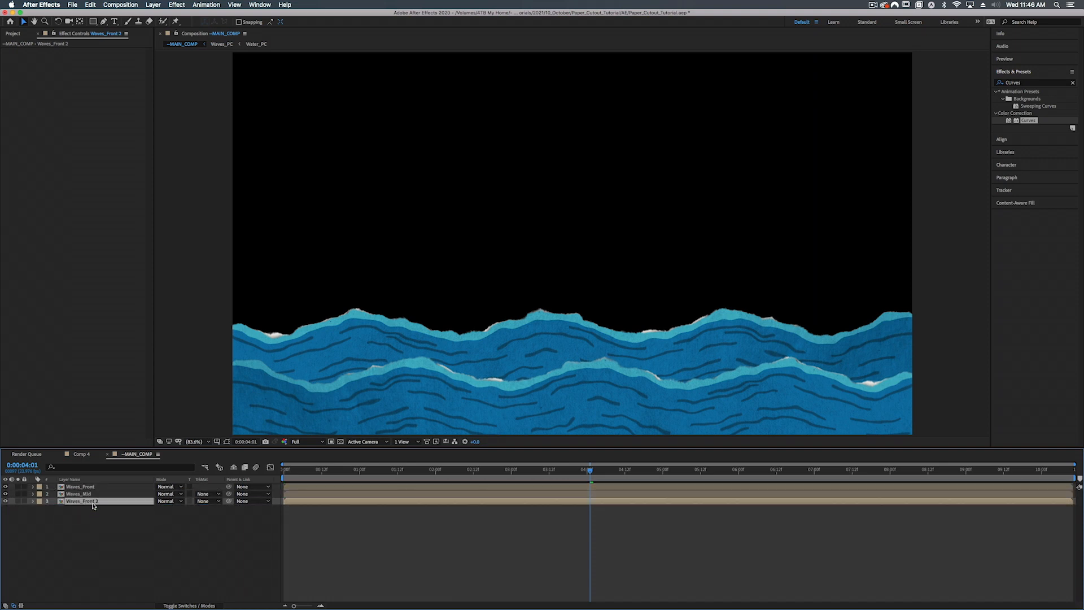
pyautogui.press('Return')
pyautogui.press('Right')
pyautogui.press('Return')
# - Move the Waves_Back row up so its crests show behind the middle row, and nudge Waves_Mid slightly upward
pyautogui.moveTo(348, 335); pyautogui.dragTo(362, 283)
pyautogui.click(343, 351)
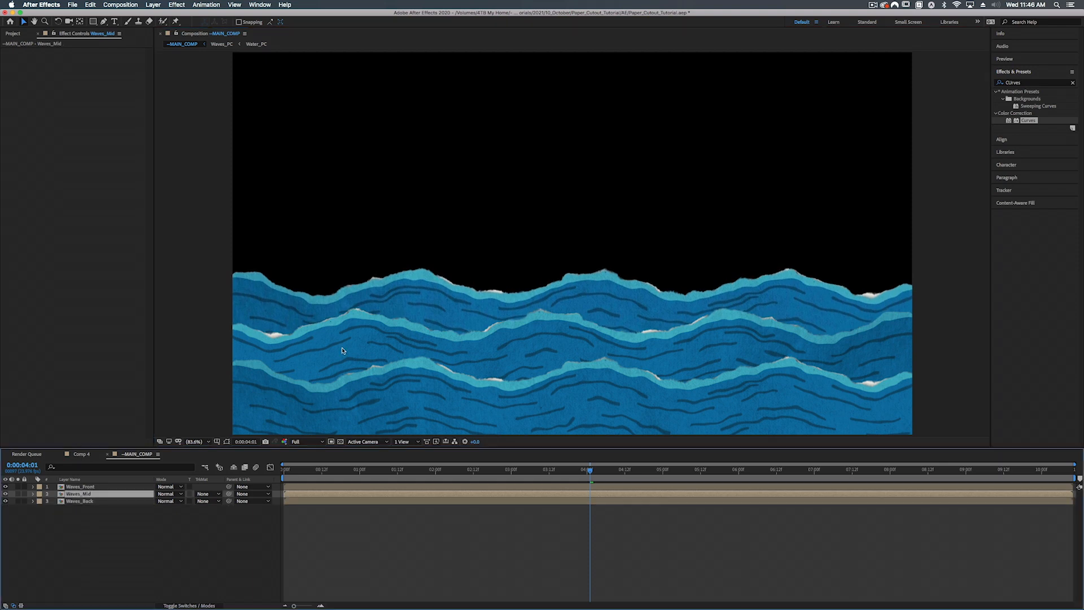
pyautogui.moveTo(342, 351); pyautogui.dragTo(344, 347)
pyautogui.press('Return')
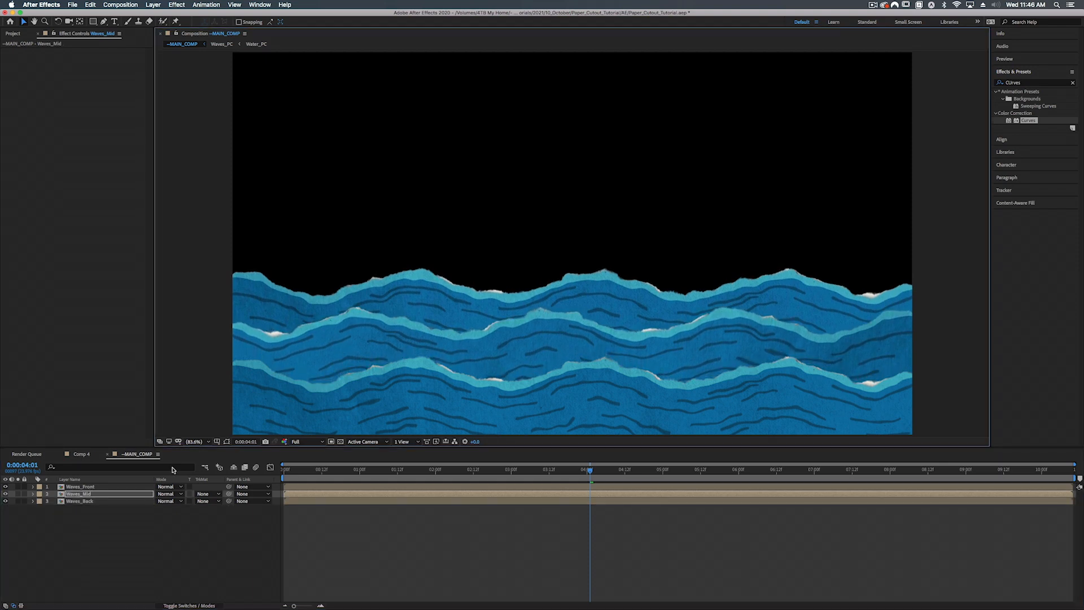
# - Raise the Waves_Front row slightly to even the spacing, and shift all three wave rows down together in the frame
pyautogui.click(101, 487)
pyautogui.moveTo(375, 401); pyautogui.dragTo(378, 397)
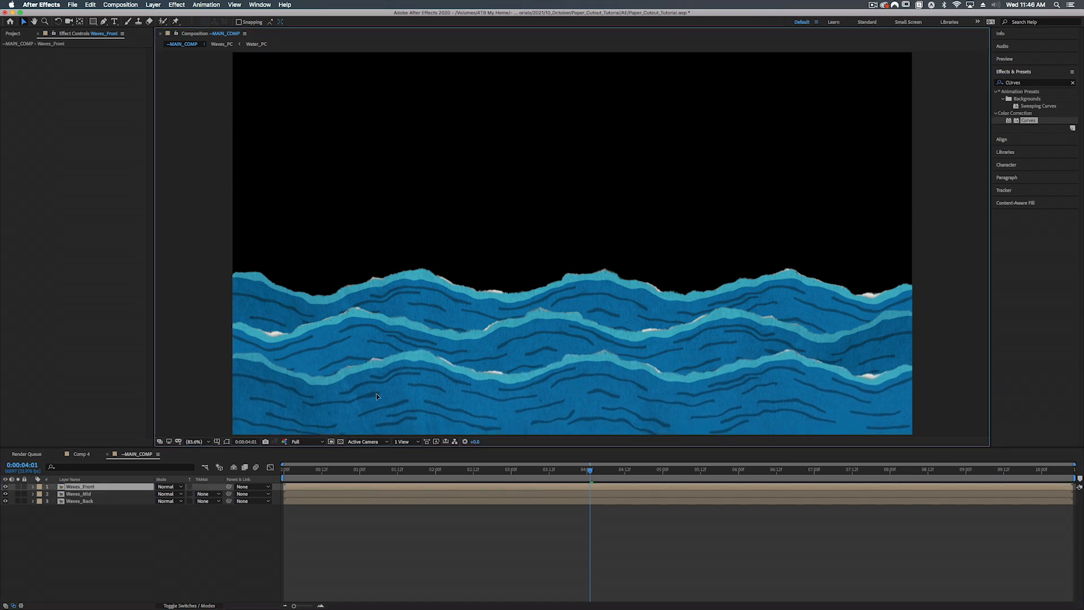
pyautogui.keyDown('shift'); pyautogui.click(97, 501); pyautogui.keyUp('shift')
pyautogui.moveTo(368, 337); pyautogui.dragTo(374, 365)
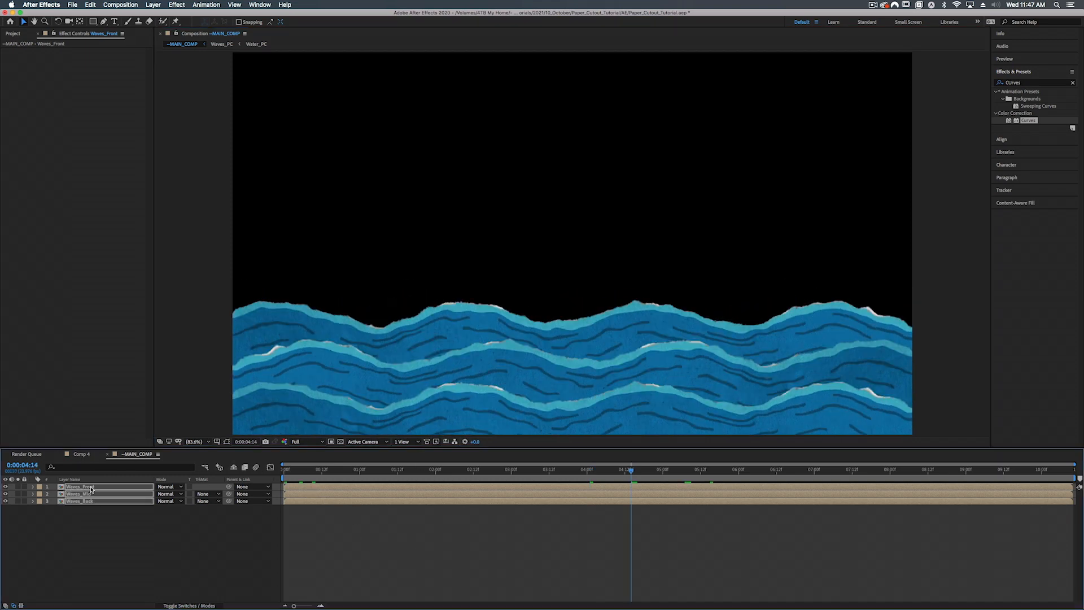
# - Examine the nested Waves_PC and Water_PC compositions and the layers and effects that build the waves
pyautogui.doubleClick(90, 488)
pyautogui.doubleClick(83, 517)
pyautogui.click(82, 494)
pyautogui.doubleClick(99, 495)
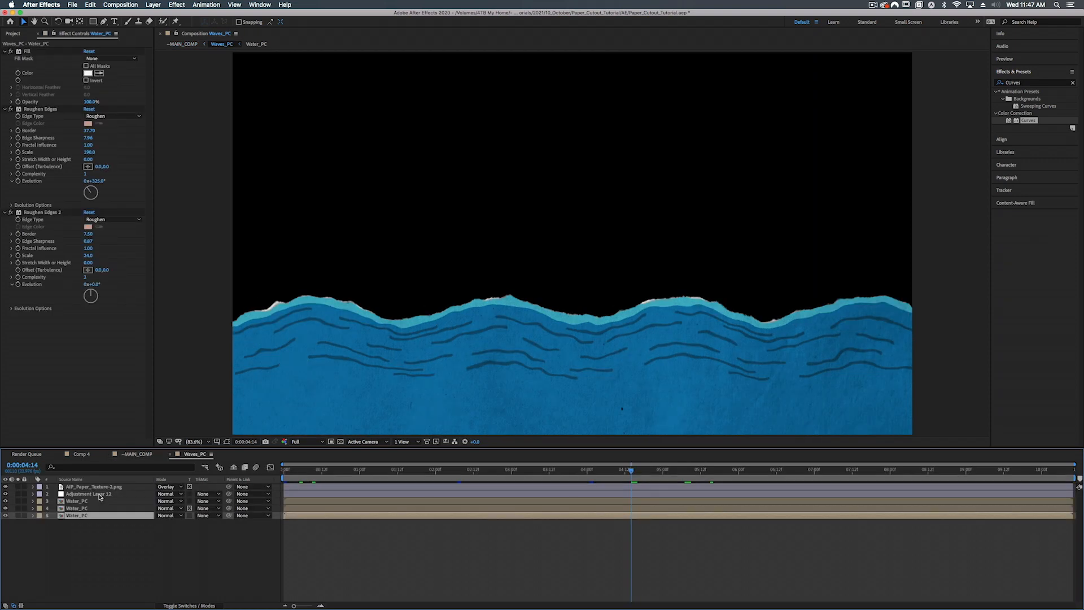
pyautogui.doubleClick(86, 511)
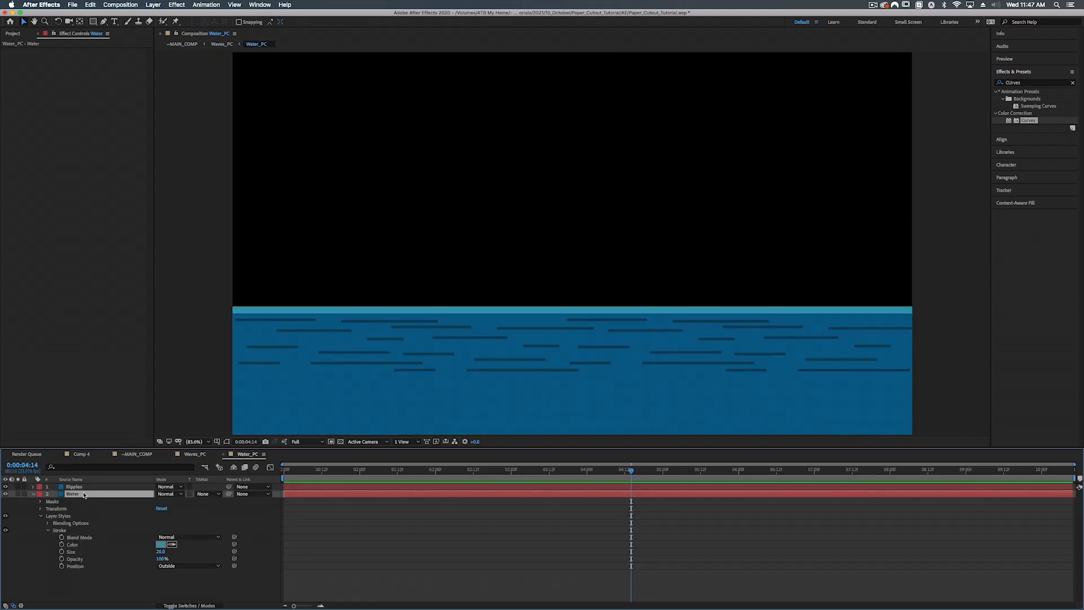
pyautogui.click(225, 455)
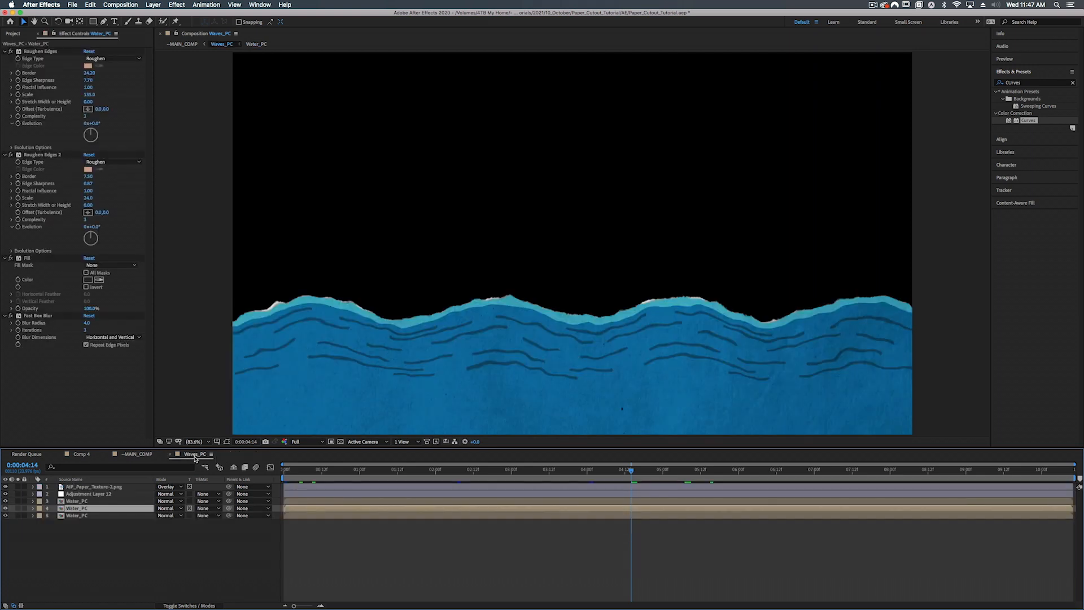
pyautogui.click(170, 454)
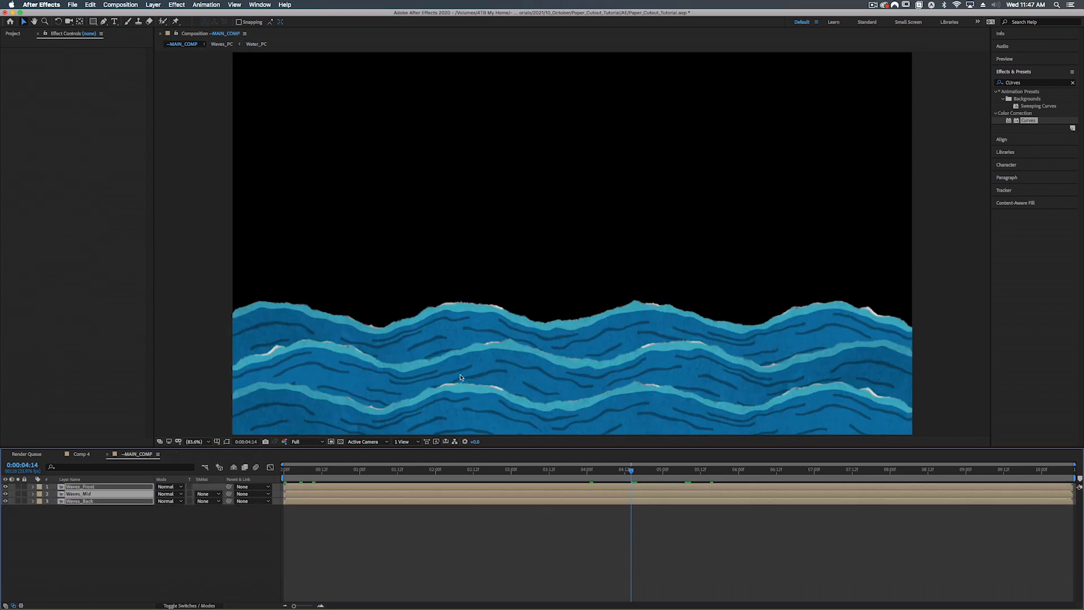
pyautogui.doubleClick(79, 486)
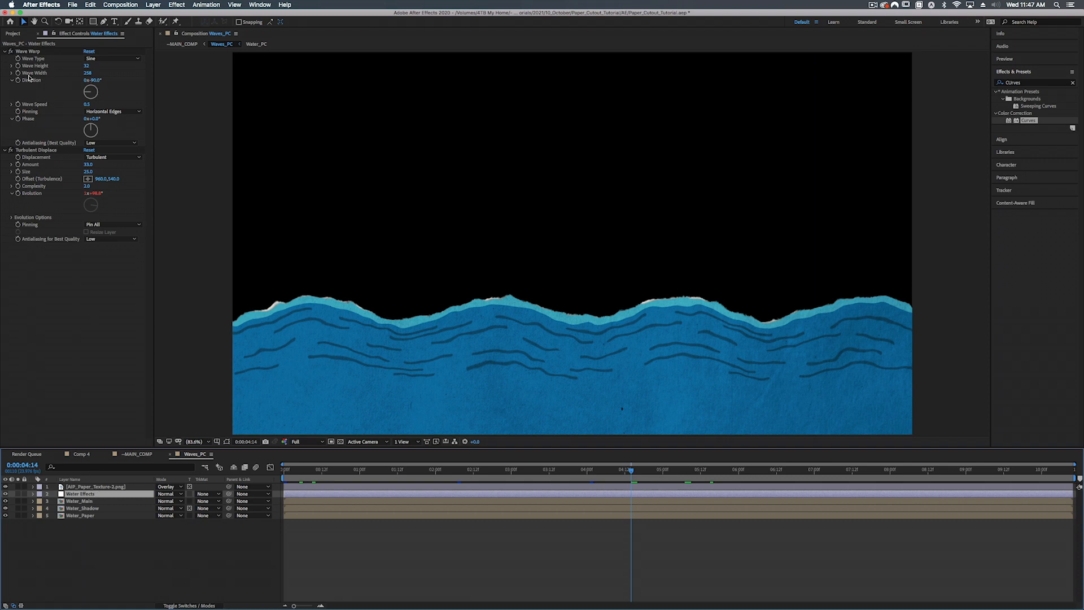
# - Review the layered wave motion in the ~MAIN_COMP composition, starting from its first frame
pyautogui.click(88, 79)
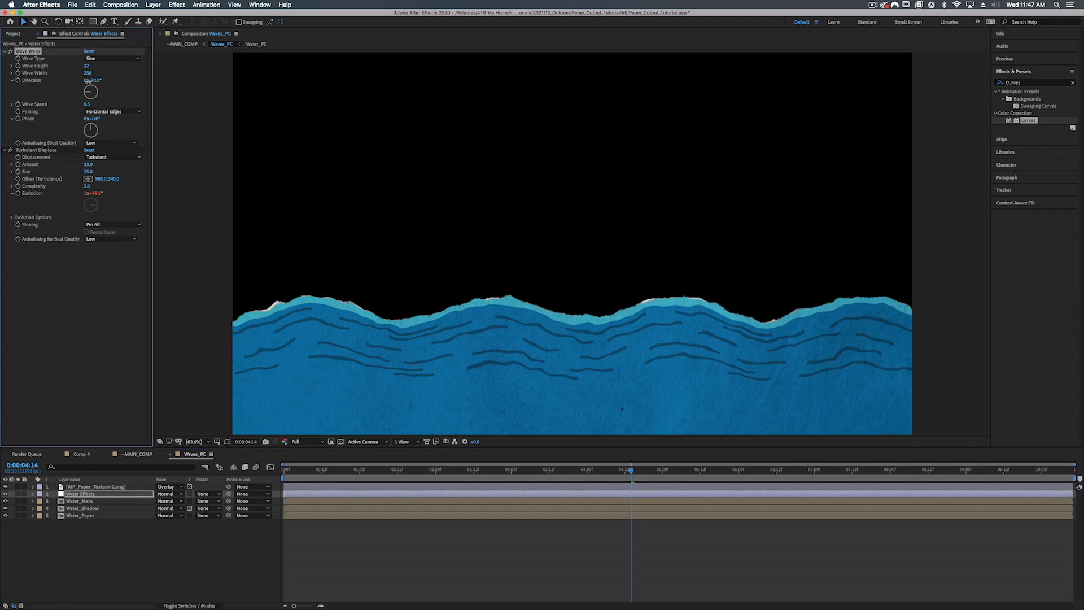
pyautogui.moveTo(89, 81); pyautogui.dragTo(62, 239)
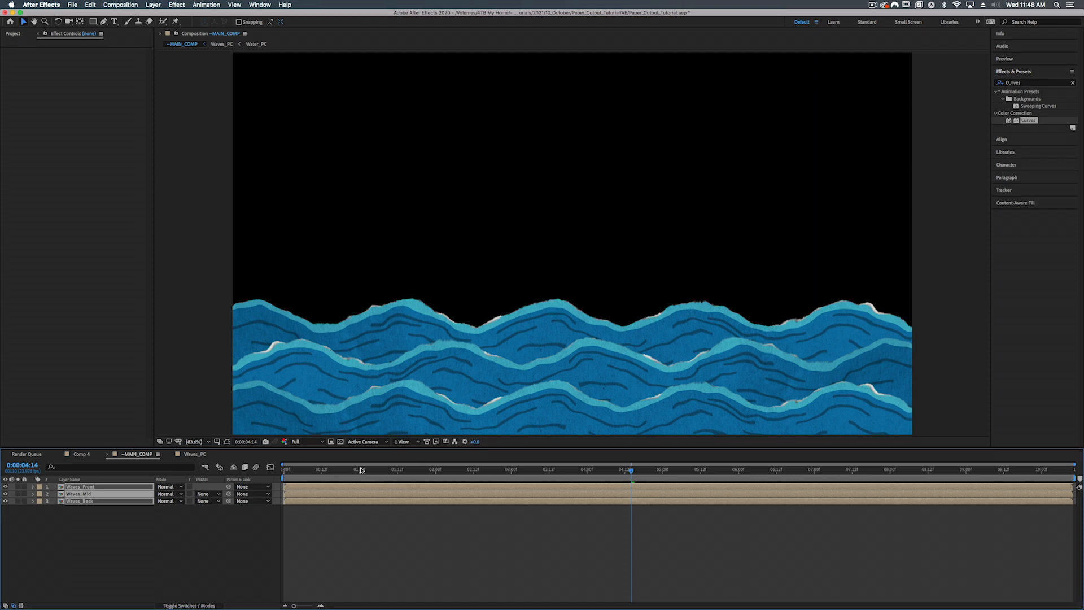
pyautogui.moveTo(362, 470); pyautogui.dragTo(247, 459)
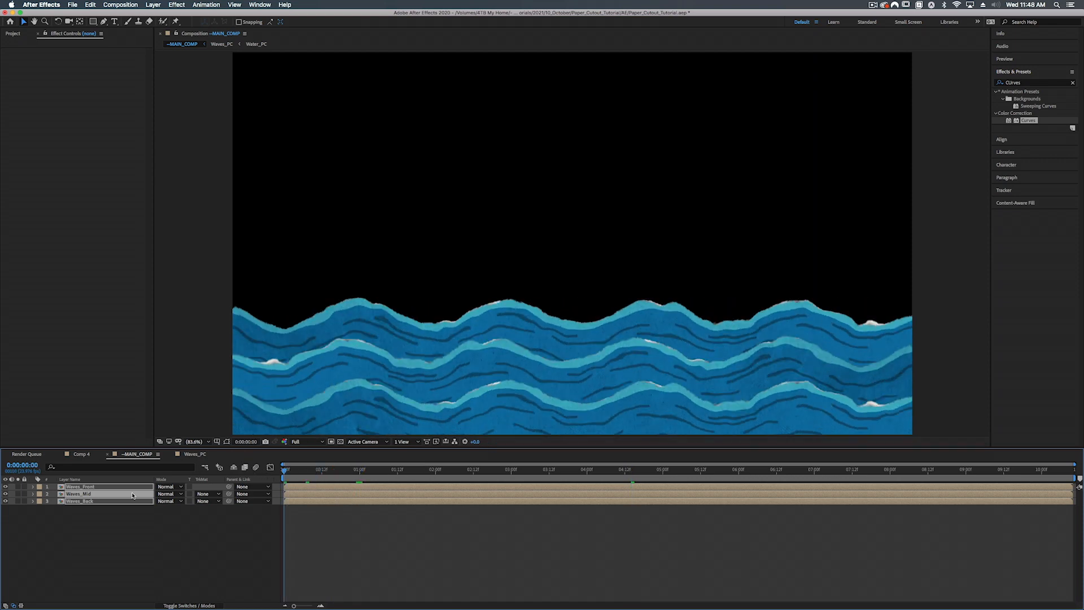
pyautogui.click(169, 454)
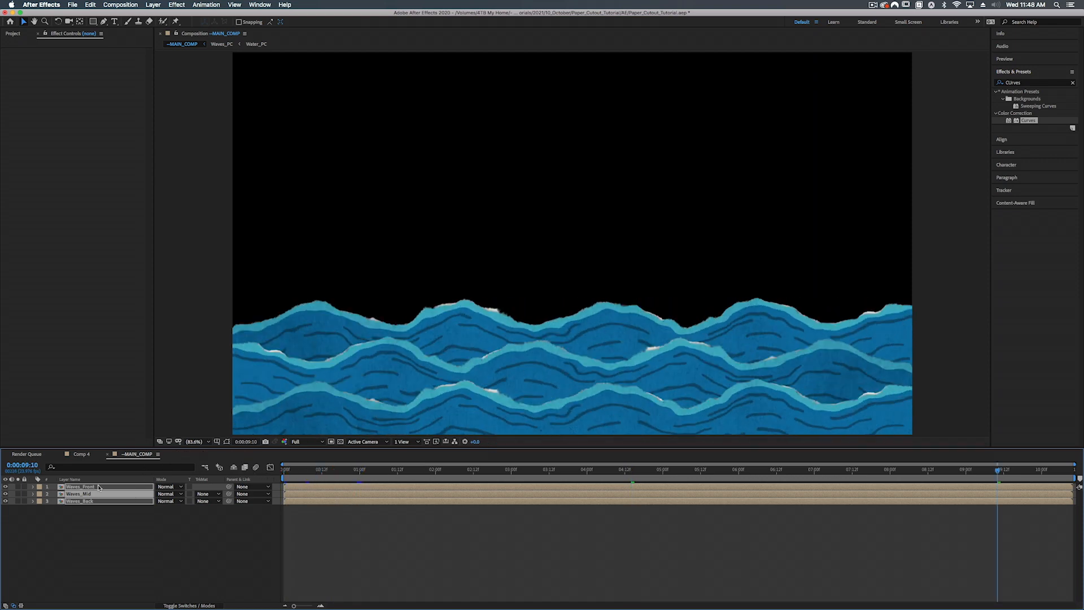
# - Open the Waves_Front precomp, set Wave Warp's Wave Height to 19 and slightly reduce its Wave Width
pyautogui.doubleClick(99, 487)
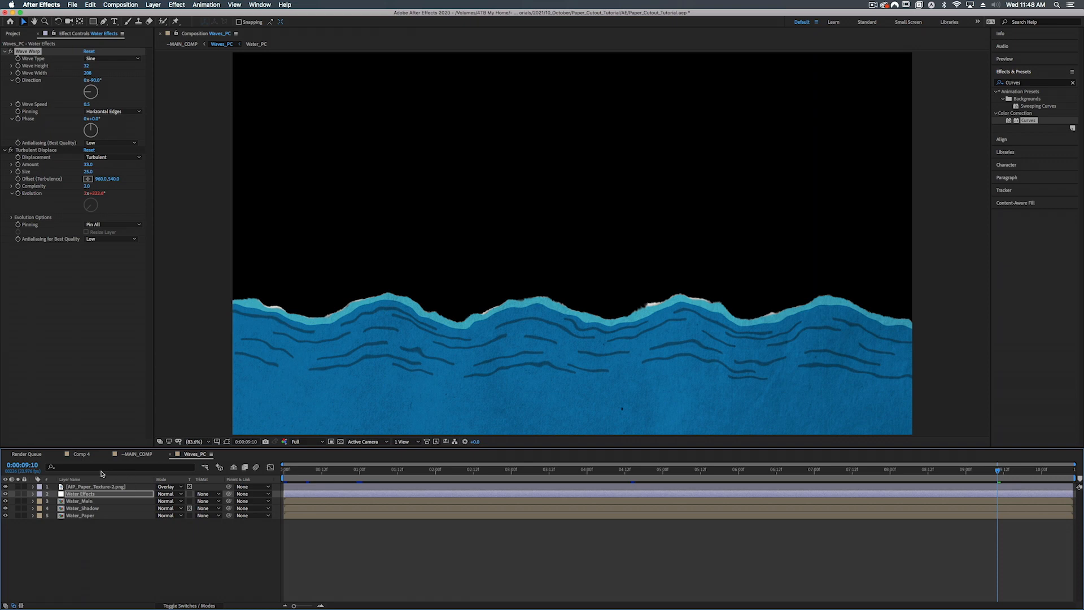
pyautogui.moveTo(88, 67); pyautogui.dragTo(84, 70)
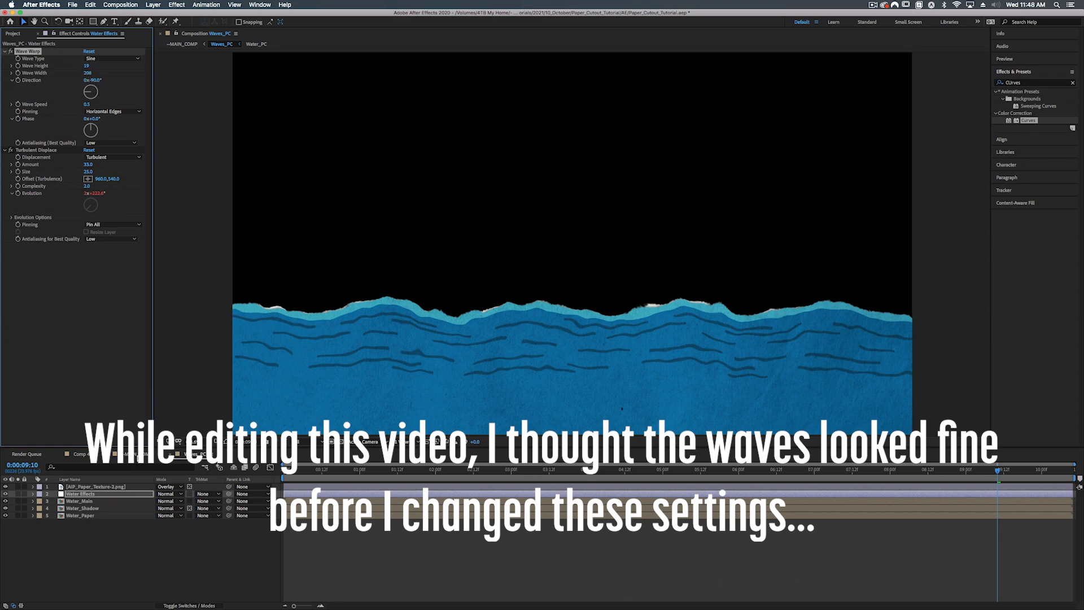
pyautogui.moveTo(88, 73); pyautogui.dragTo(84, 73)
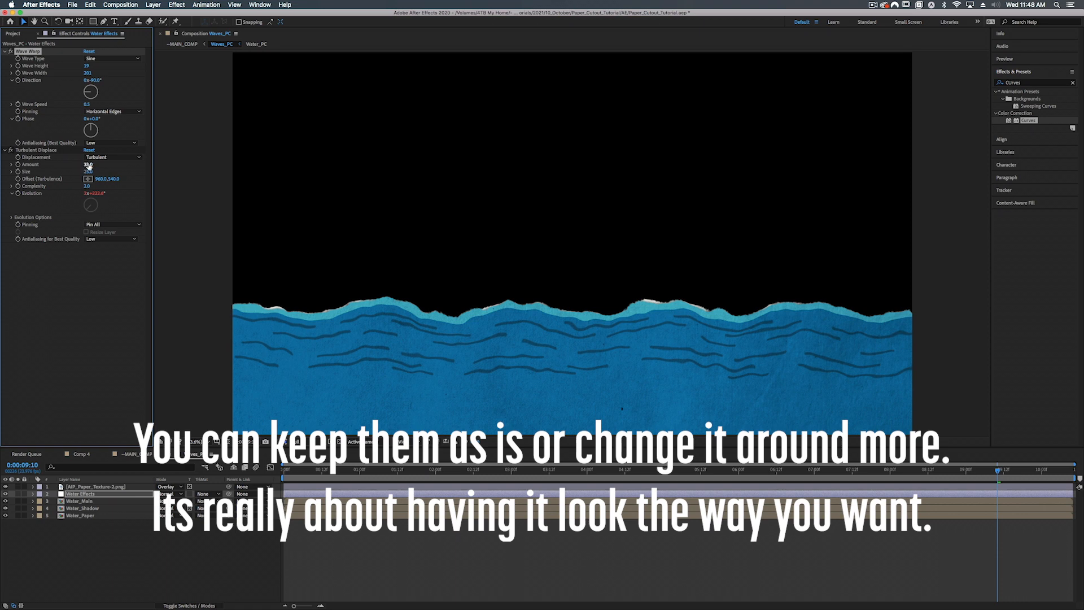
pyautogui.click(36, 150)
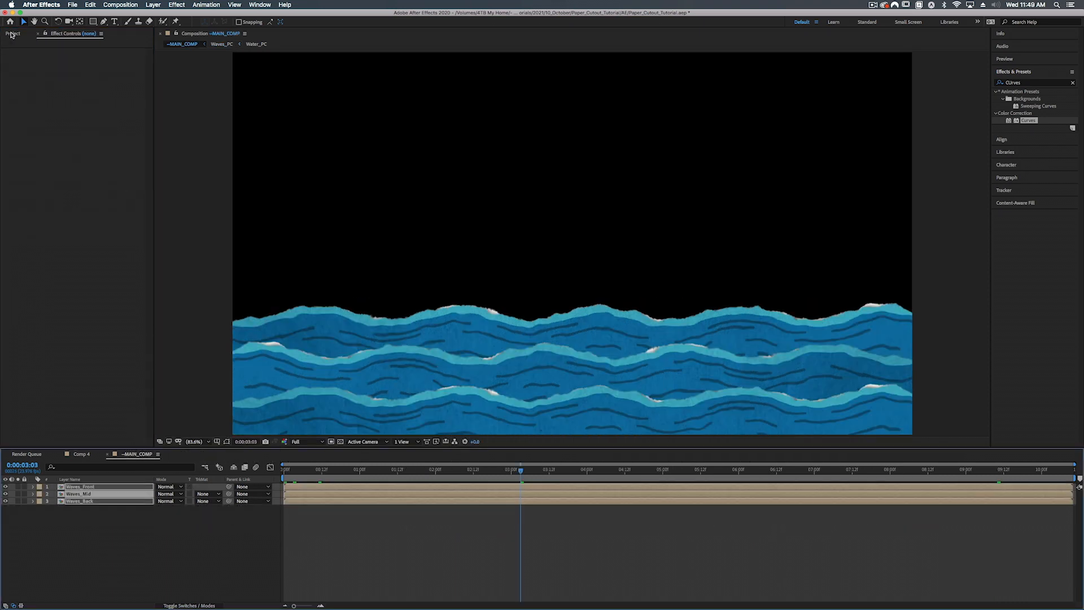
# - Add the TexturesCom_Aerials0091_1_M.jpg sky photo to ~MAIN_COMP beneath all the wave layers
pyautogui.click(12, 34)
pyautogui.click(13, 127)
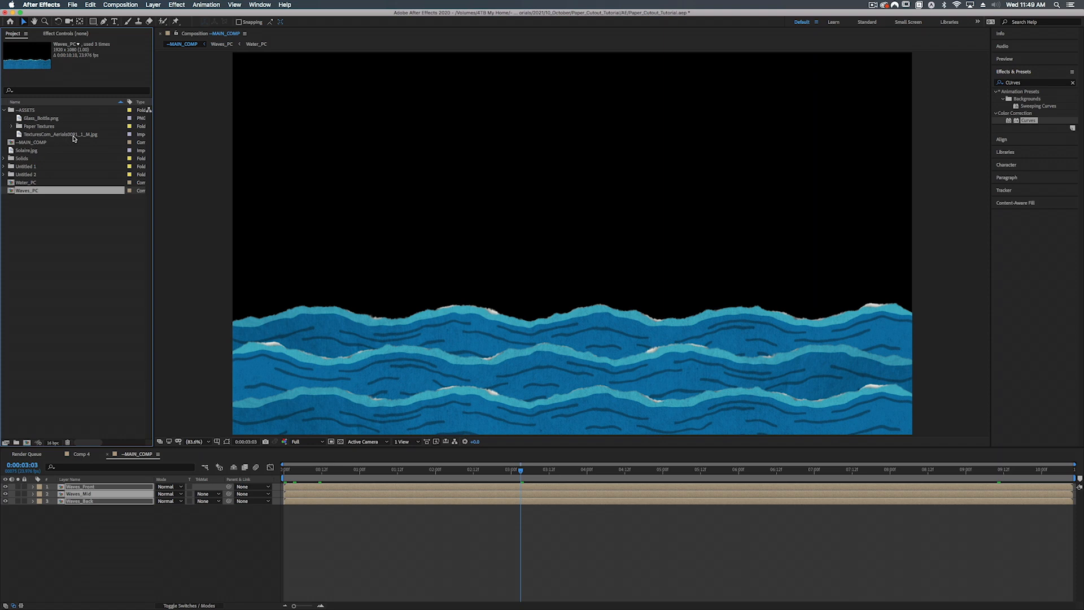
pyautogui.click(36, 136)
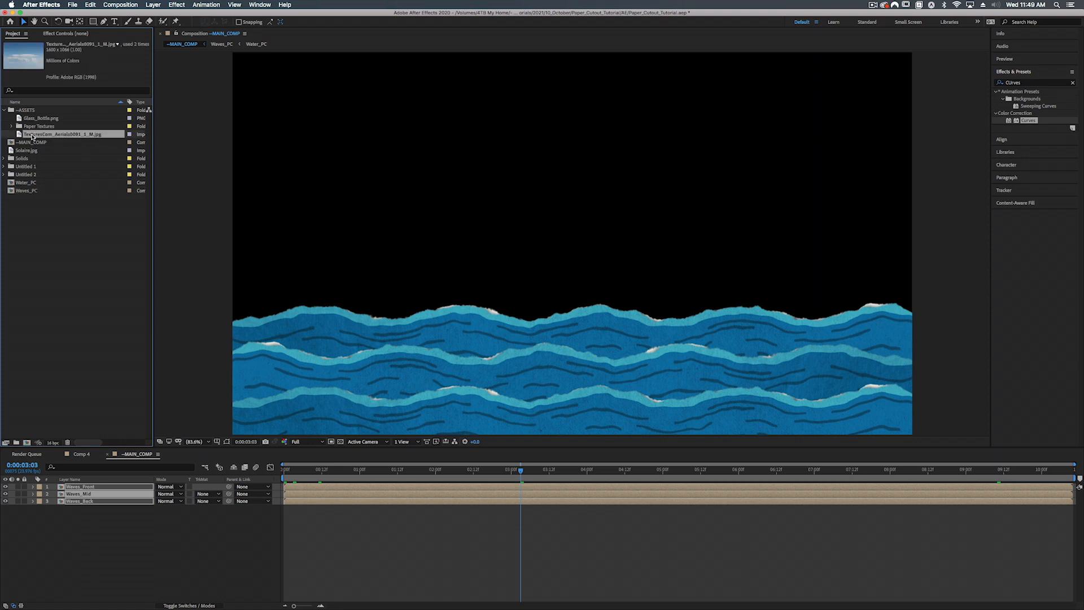
pyautogui.moveTo(33, 137); pyautogui.dragTo(104, 526)
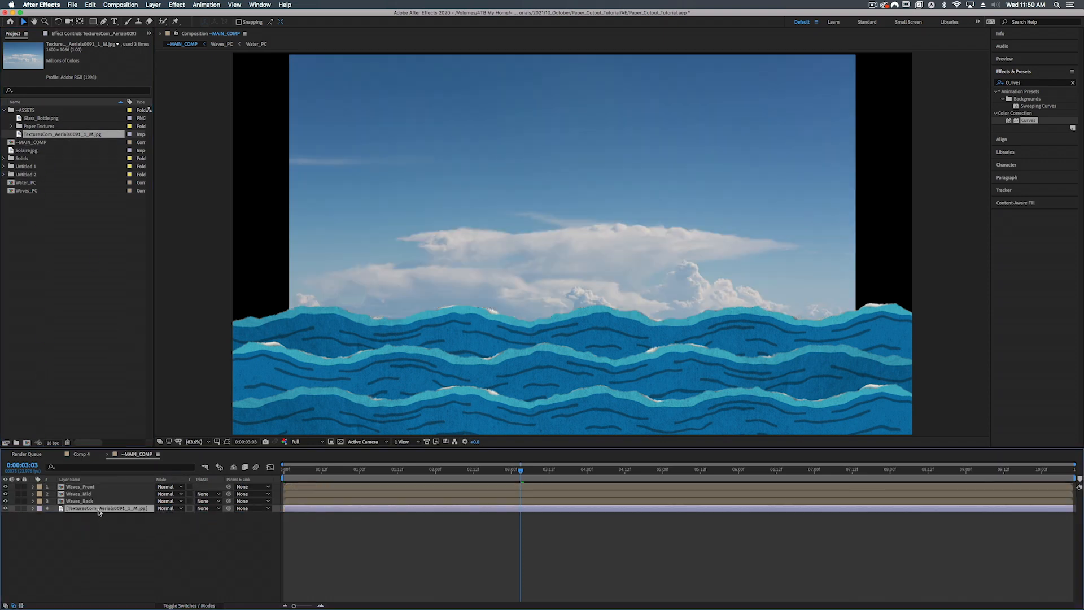
# - Scale the sky photo to 155% and move it up so its clouds fill the area above the waves
pyautogui.press('s')
pyautogui.moveTo(177, 515); pyautogui.dragTo(199, 515)
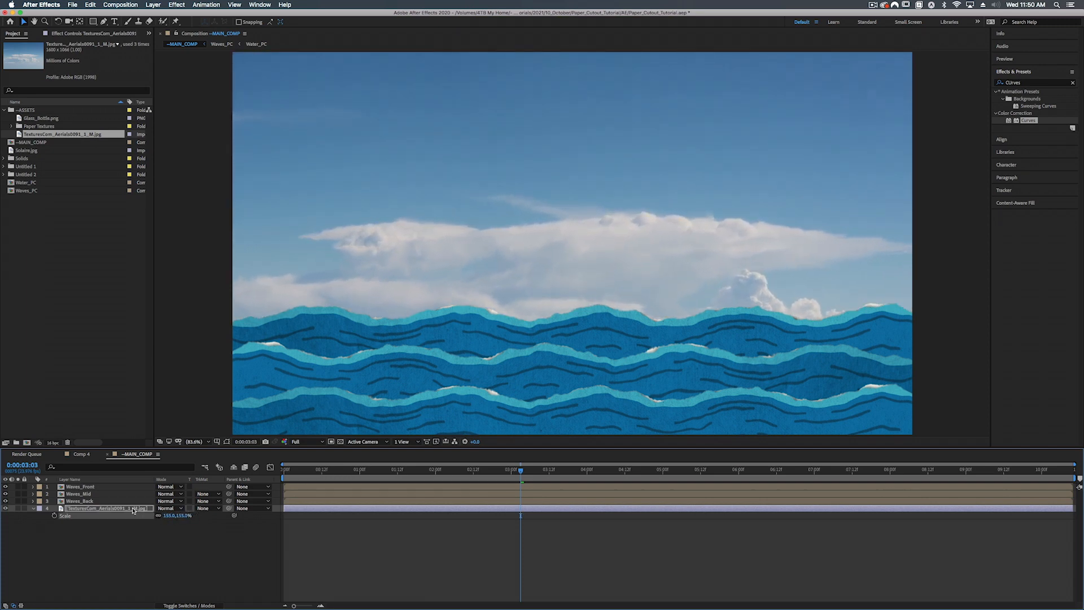
pyautogui.moveTo(568, 204); pyautogui.dragTo(577, 72)
# - Pre-compose the sky photo layer as Sky_PC, moving all attributes into the new composition
pyautogui.click(118, 509)
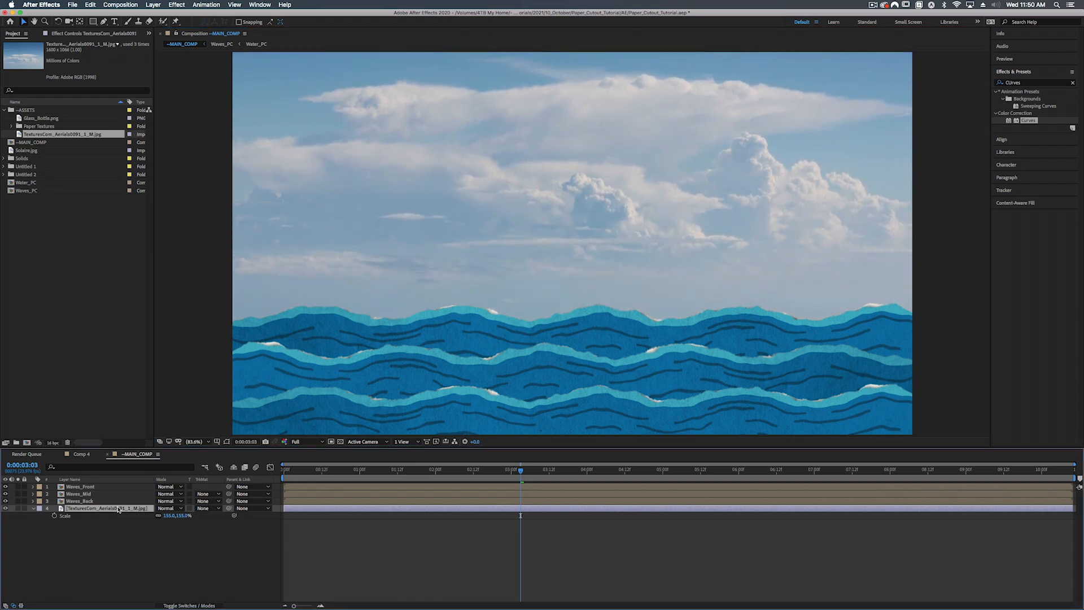
pyautogui.press('shift+super+c')
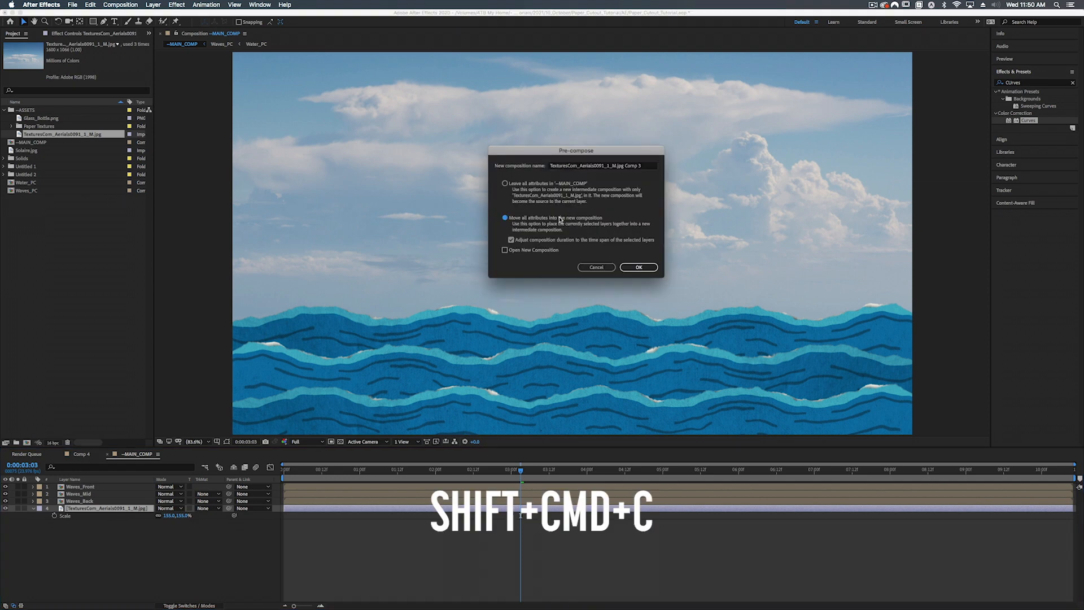
pyautogui.click(572, 167)
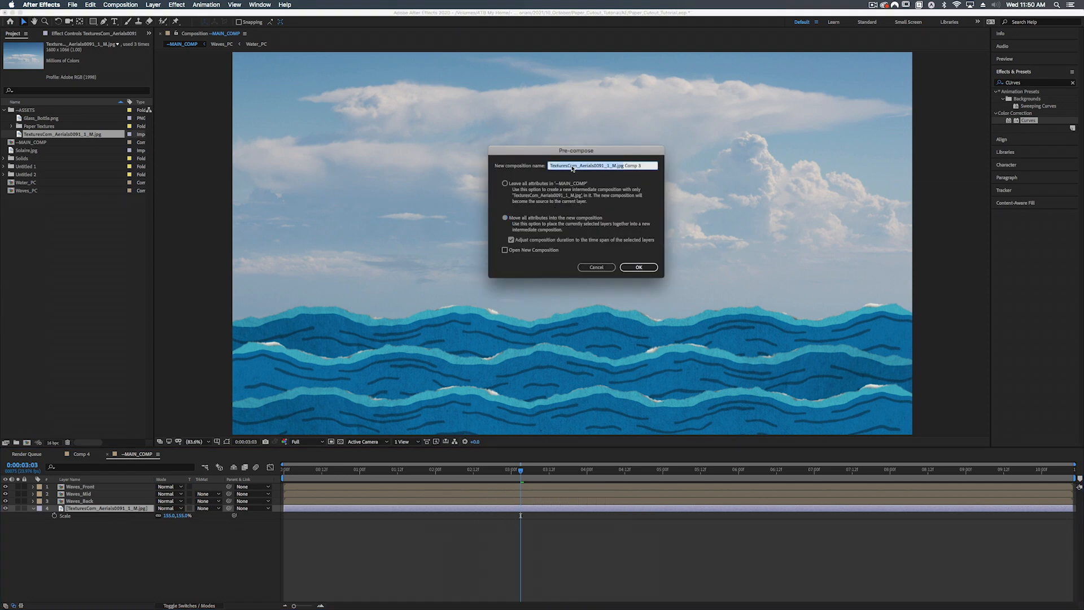
pyautogui.write('Sky_PC')
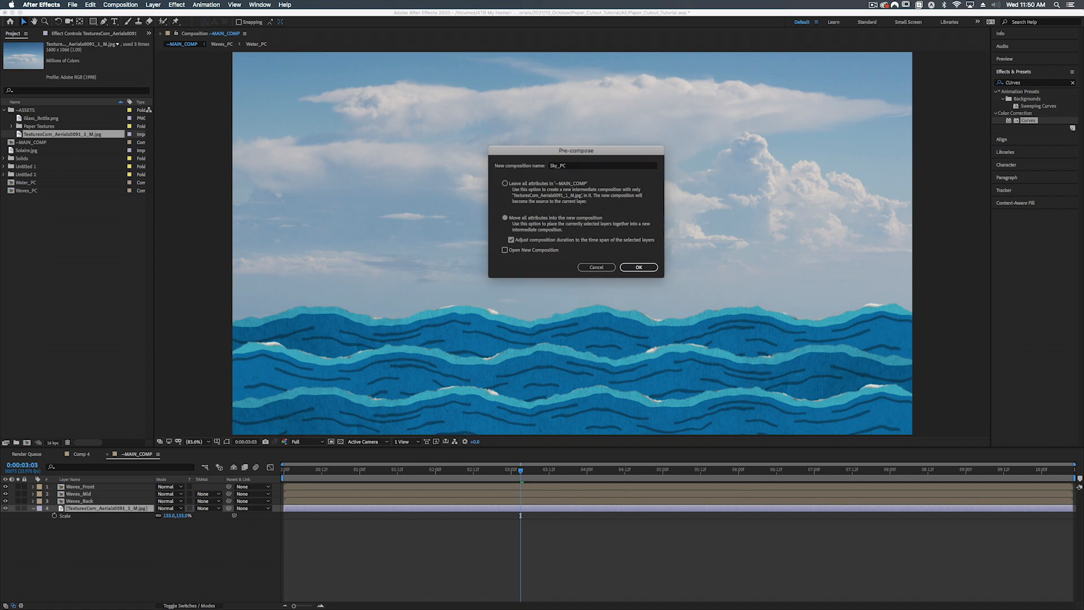
pyautogui.press('Return')
# - Open Sky_PC and place AIP_Paper_Texture-12.png from the Paper Textures folder above the sky photo
pyautogui.doubleClick(79, 510)
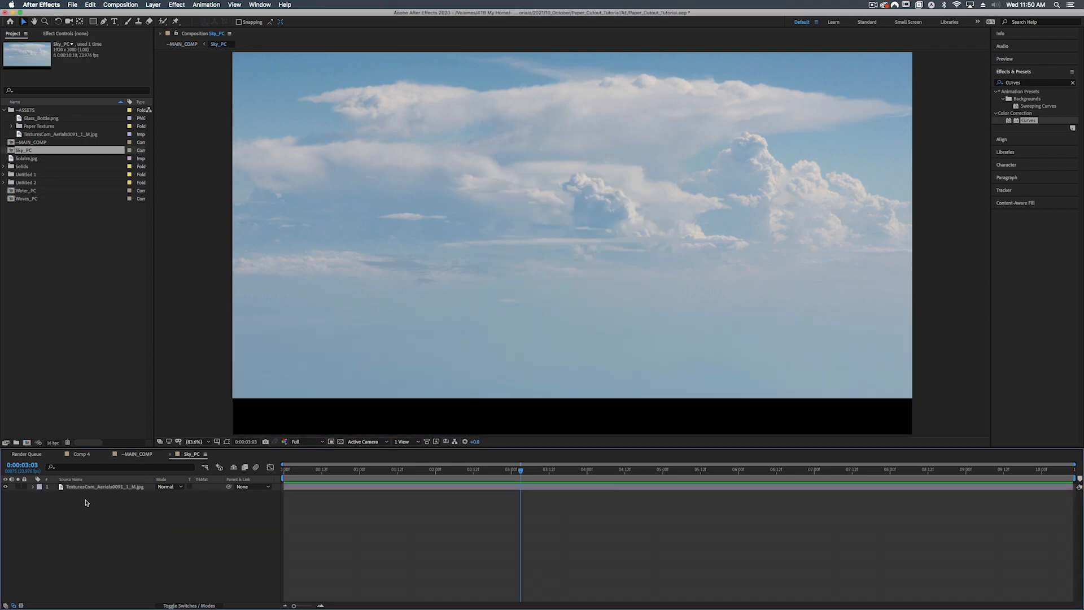
pyautogui.click(88, 487)
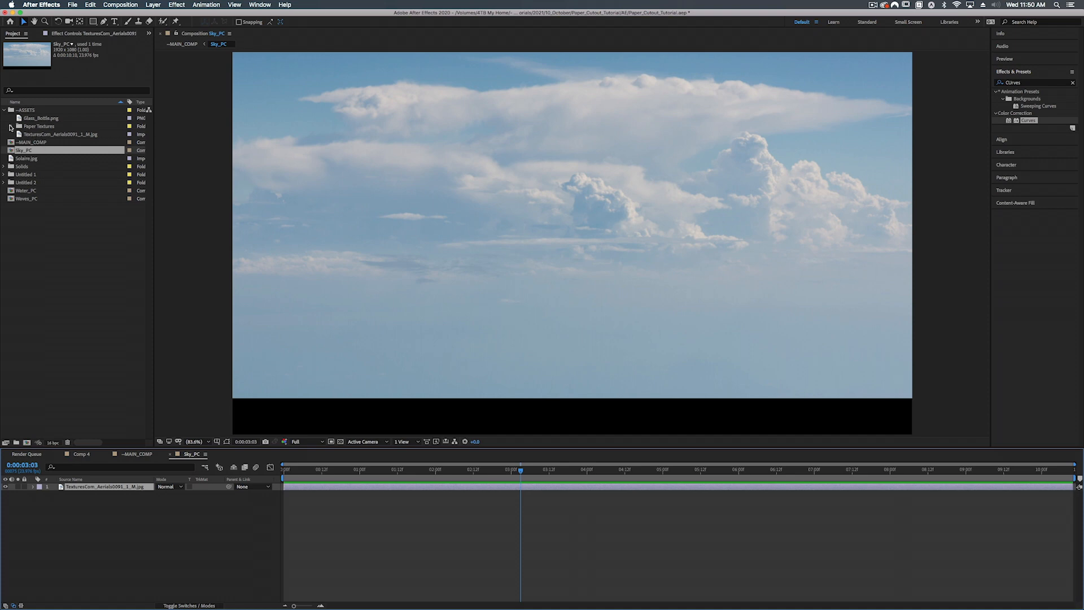
pyautogui.click(13, 127)
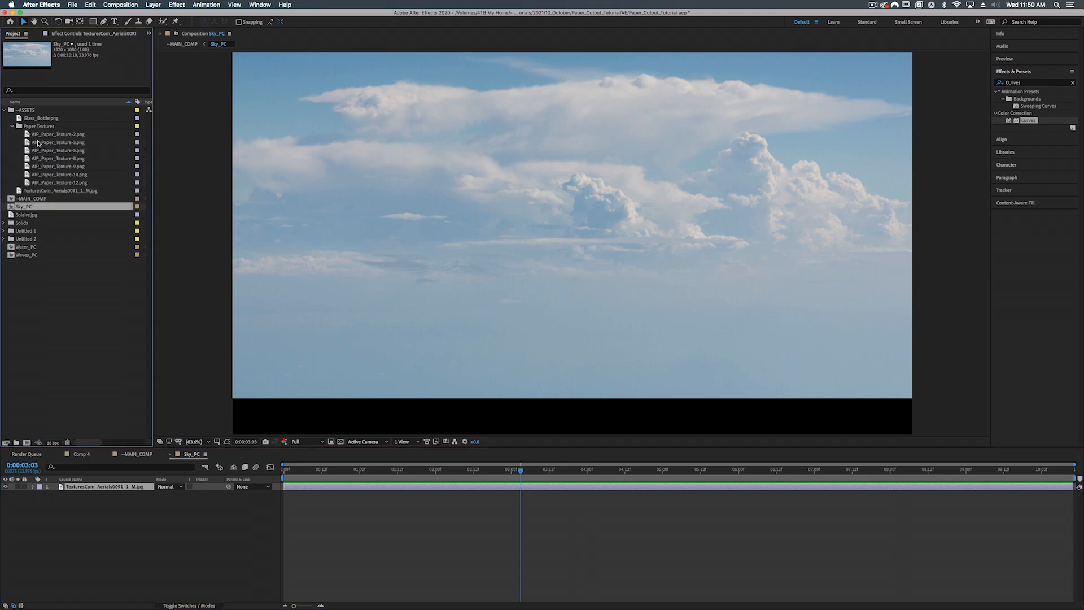
pyautogui.click(37, 143)
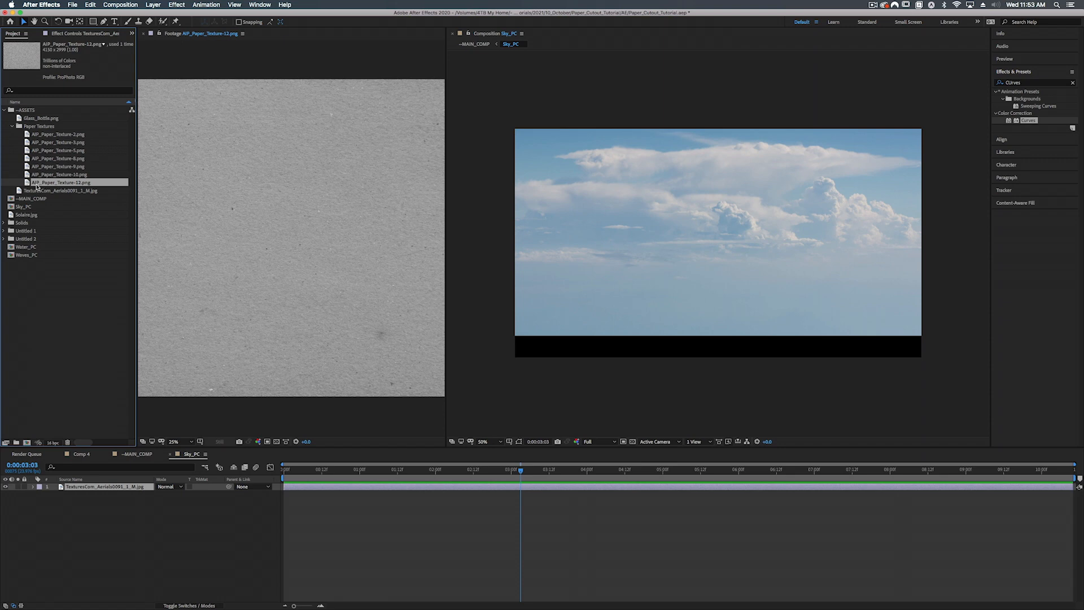
pyautogui.moveTo(67, 185); pyautogui.dragTo(88, 486)
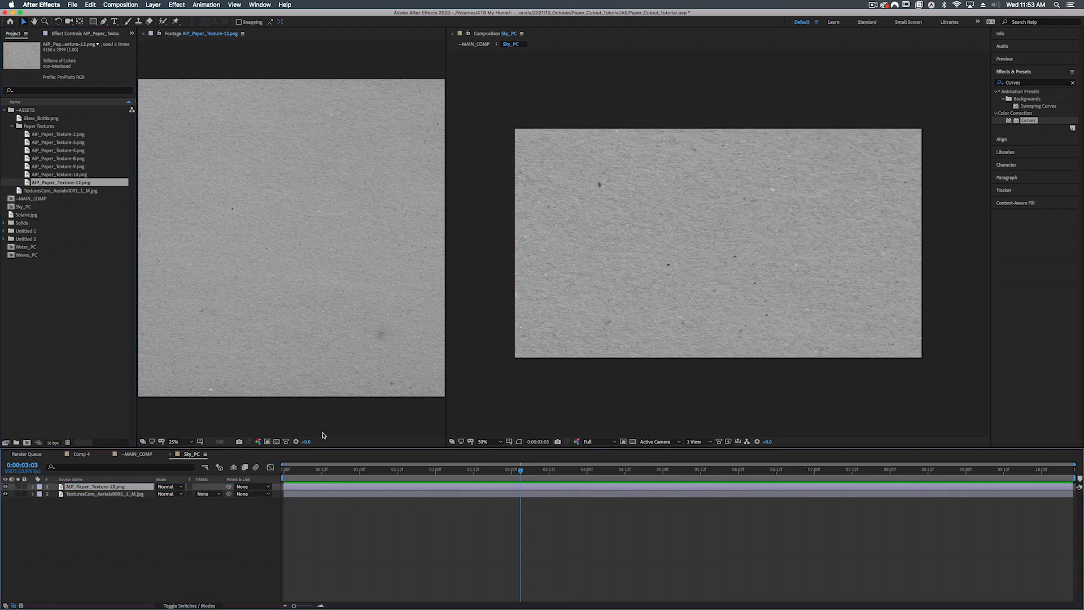
# - Fit the paper texture over the sky at 49% scale and set its blending mode to Overlay
pyautogui.press('s')
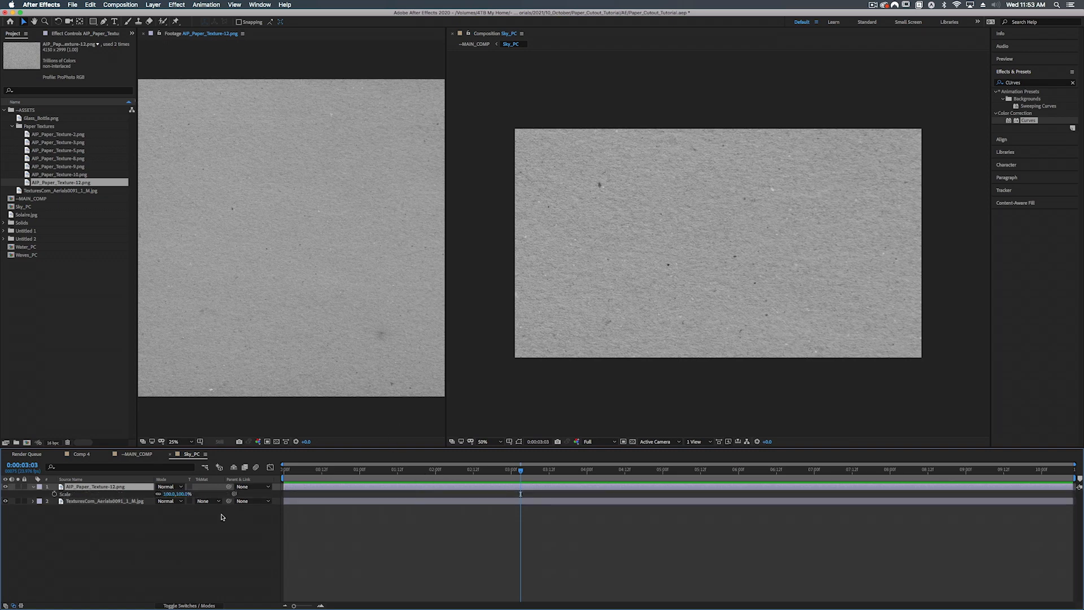
pyautogui.moveTo(181, 495); pyautogui.dragTo(176, 513)
pyautogui.moveTo(751, 257); pyautogui.dragTo(773, 193)
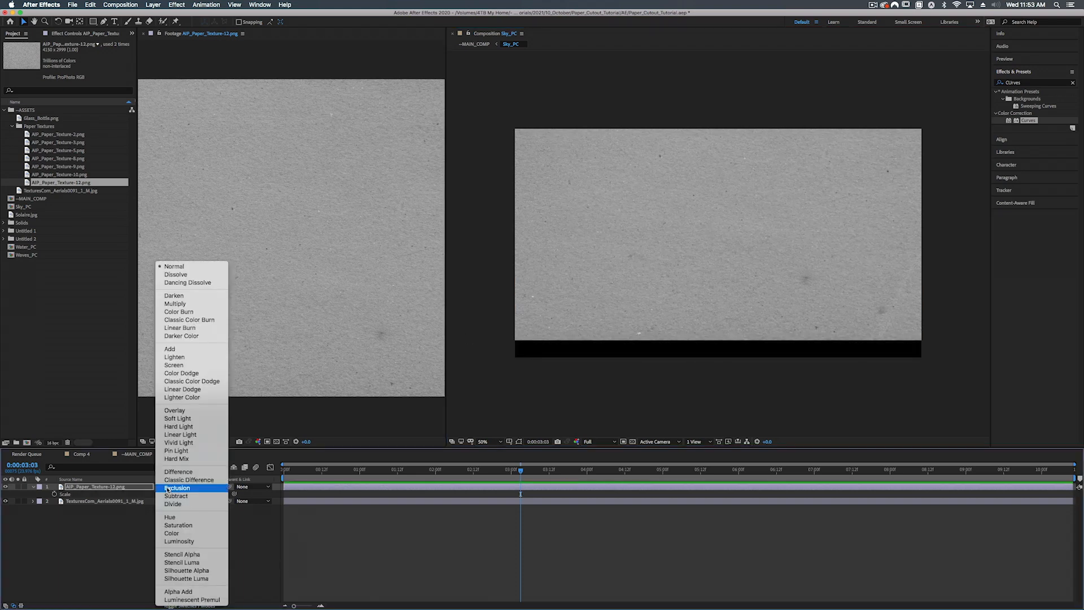
pyautogui.click(169, 487)
pyautogui.click(187, 410)
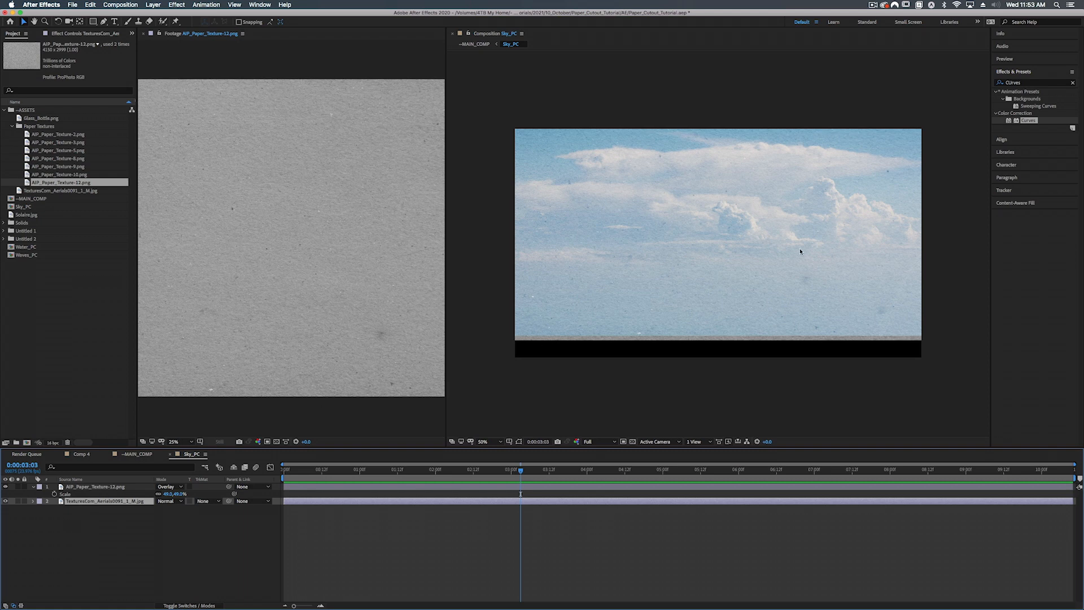
# - Apply Curves to the sky photo and lower the RGB curve in the shadows and slightly in the highlights
pyautogui.moveTo(1025, 121); pyautogui.dragTo(112, 506)
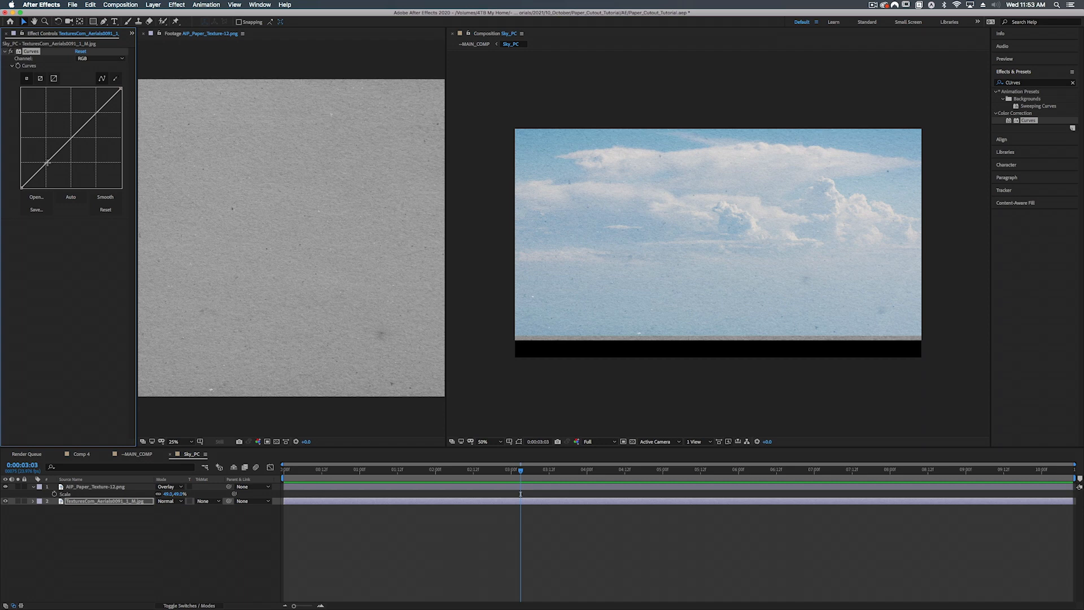
pyautogui.moveTo(47, 163); pyautogui.dragTo(50, 169)
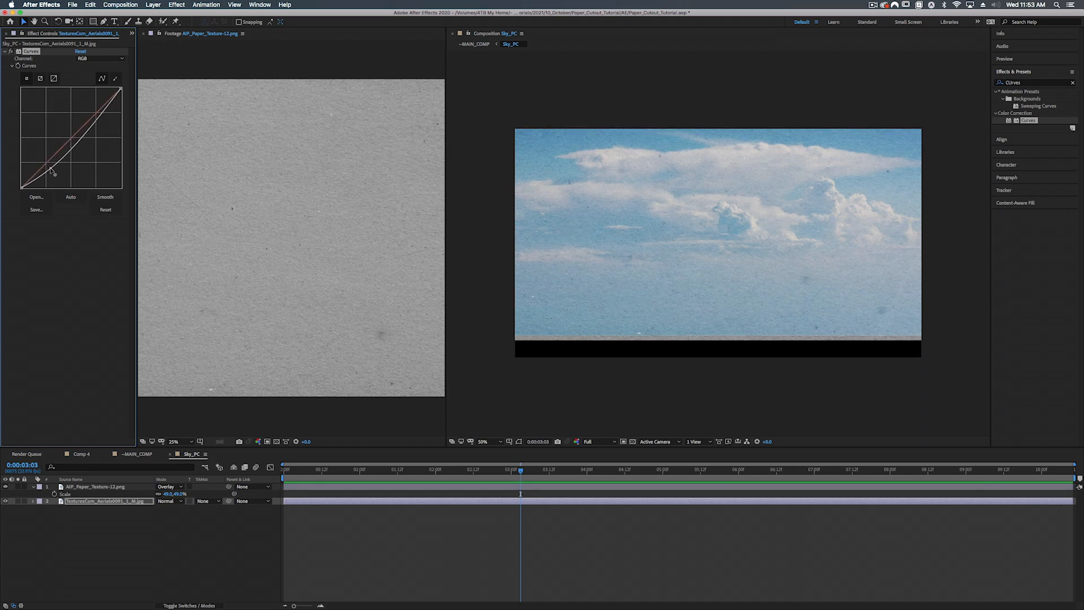
pyautogui.moveTo(96, 113); pyautogui.dragTo(97, 117)
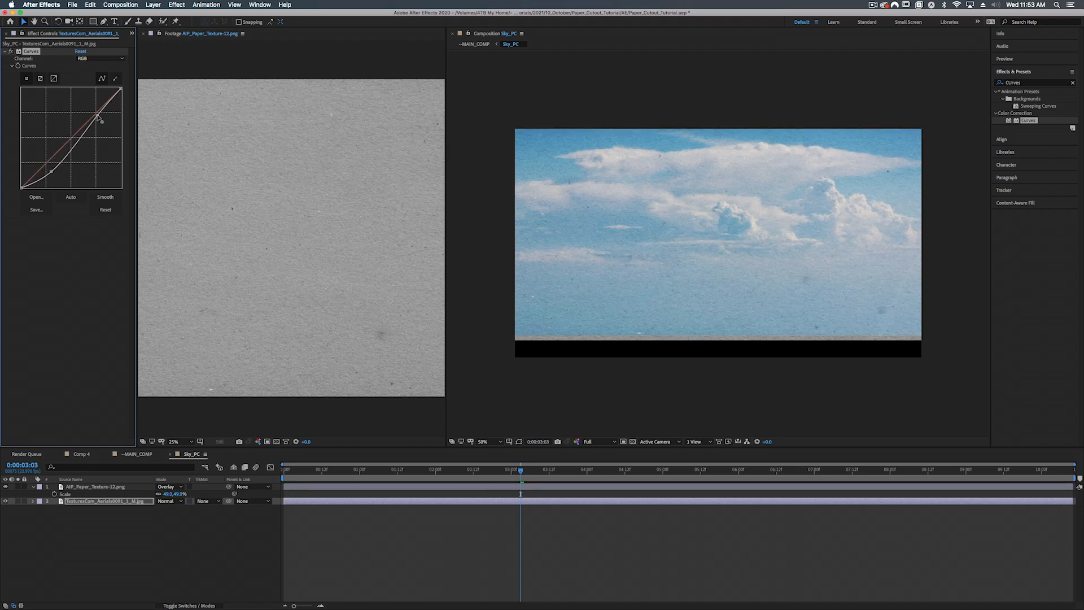
# - Reduce the opacity of the AIP_Paper_Texture-12.png layer in Sky_PC to soften the paper grain
pyautogui.click(190, 455)
pyautogui.click(119, 487)
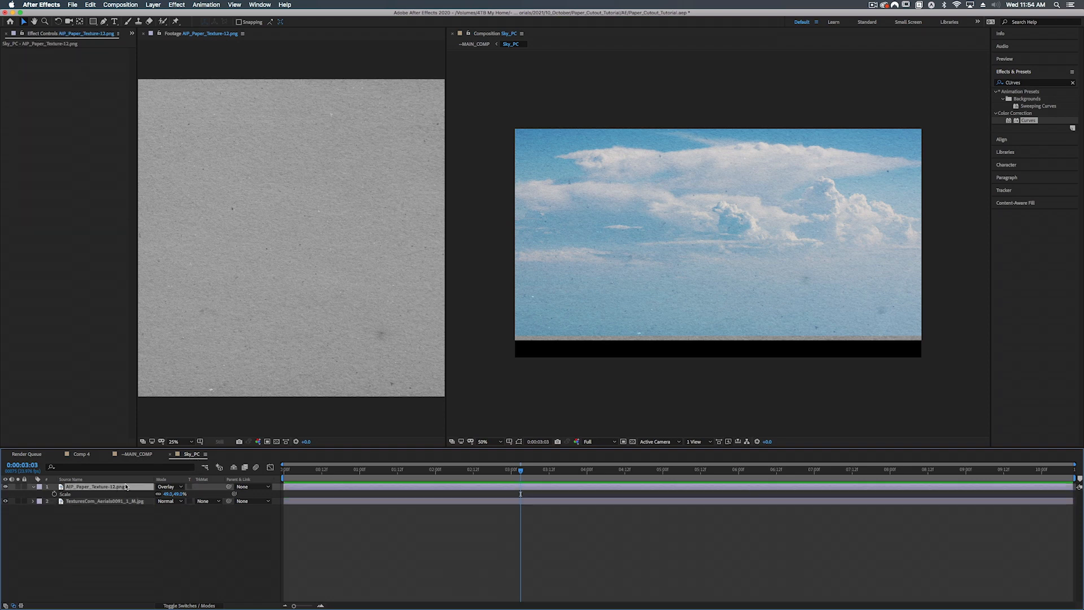
pyautogui.press('t')
pyautogui.moveTo(163, 494); pyautogui.dragTo(161, 503)
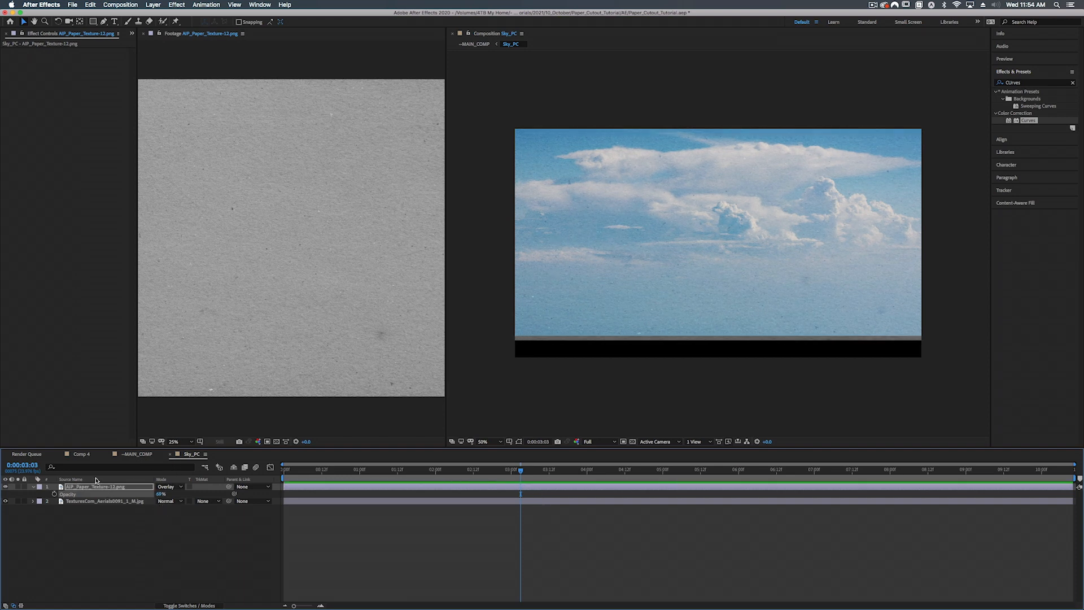
# - Return to ~MAIN_COMP and add Glass_Bottle.png between the Waves_Mid and Waves_Back layers
pyautogui.click(137, 454)
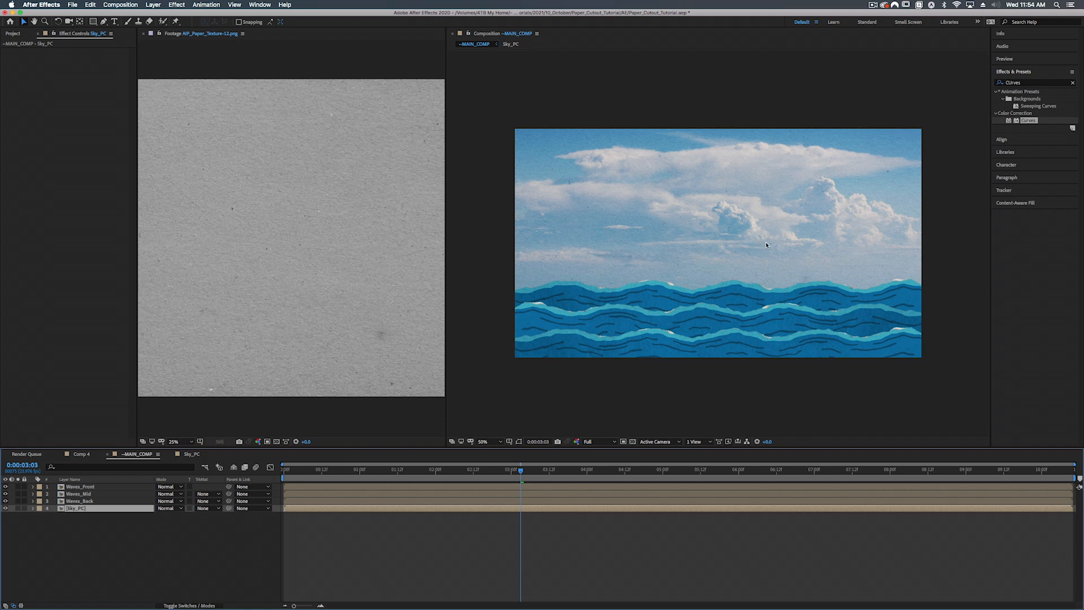
pyautogui.click(12, 33)
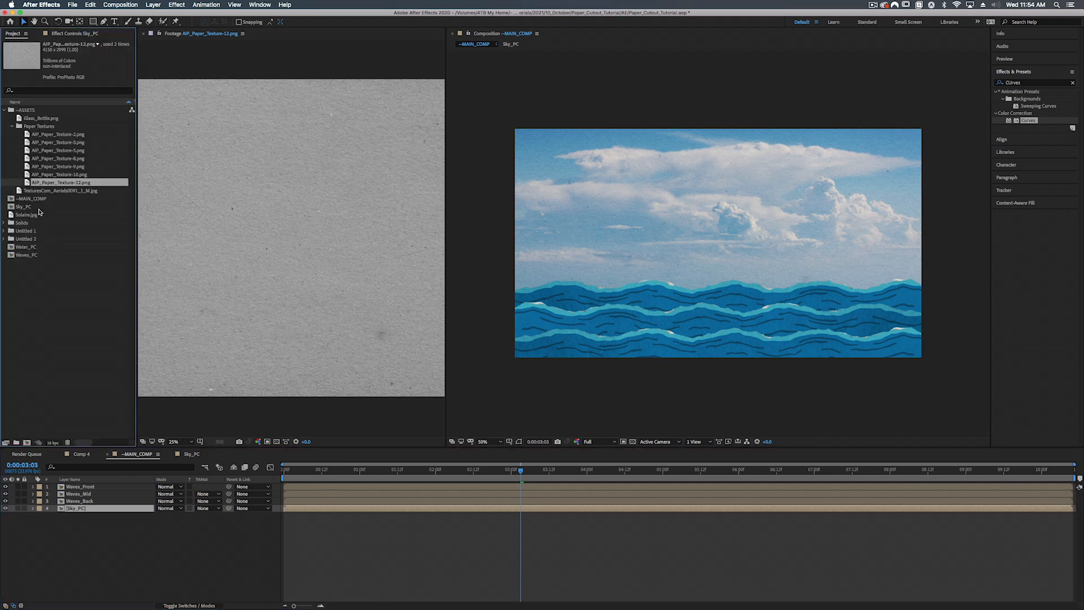
pyautogui.doubleClick(19, 127)
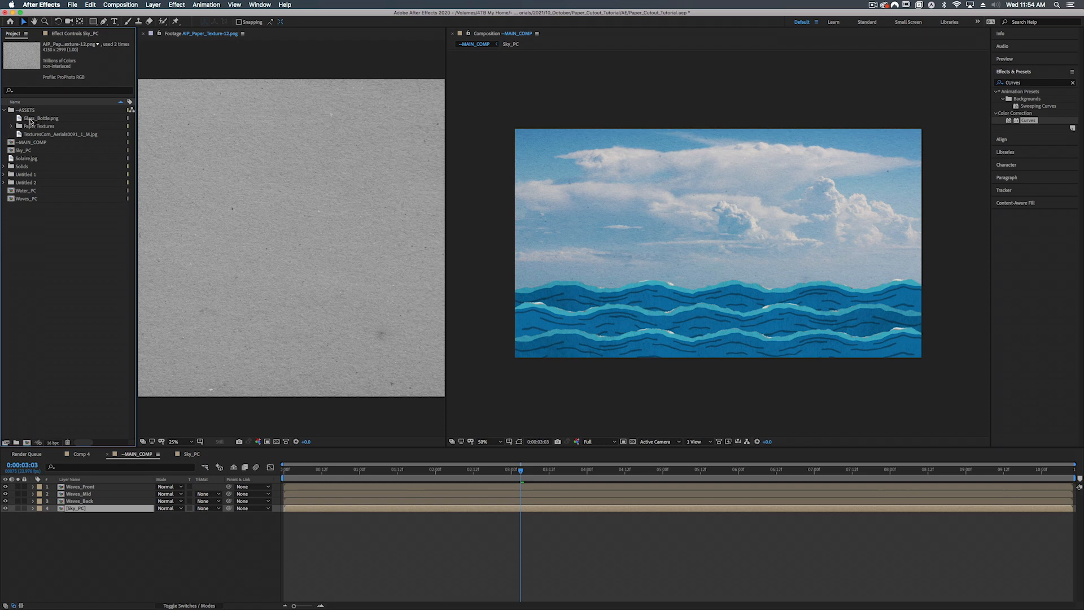
pyautogui.moveTo(30, 120); pyautogui.dragTo(88, 497)
# - Scale the glass bottle to 62% and move it right and down so its base sits behind the middle waves
pyautogui.press('s')
pyautogui.moveTo(167, 508); pyautogui.dragTo(152, 509)
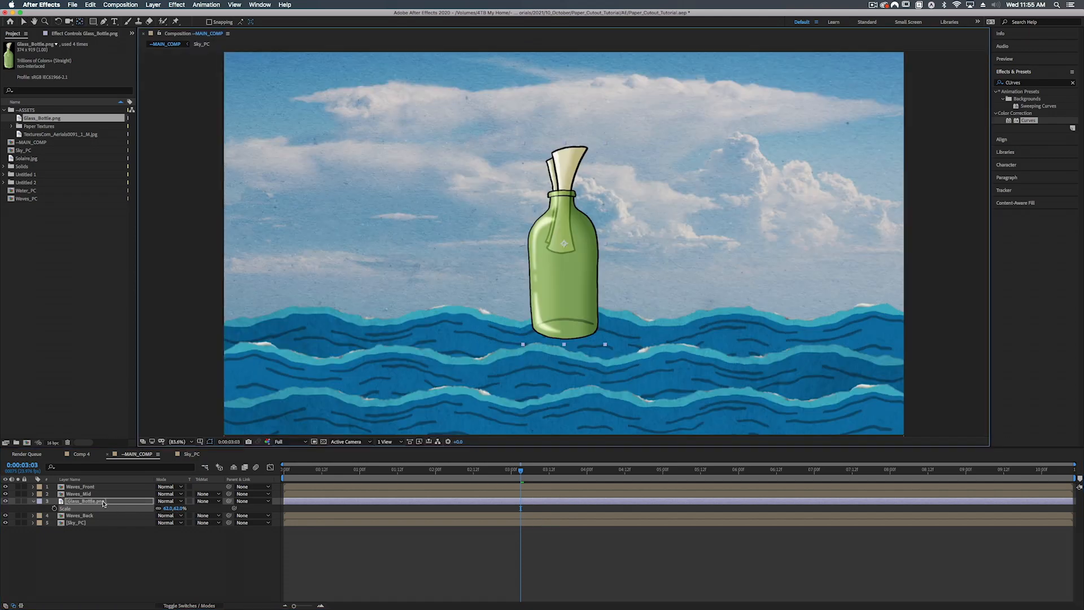
pyautogui.press('v')
pyautogui.moveTo(585, 258); pyautogui.dragTo(725, 301)
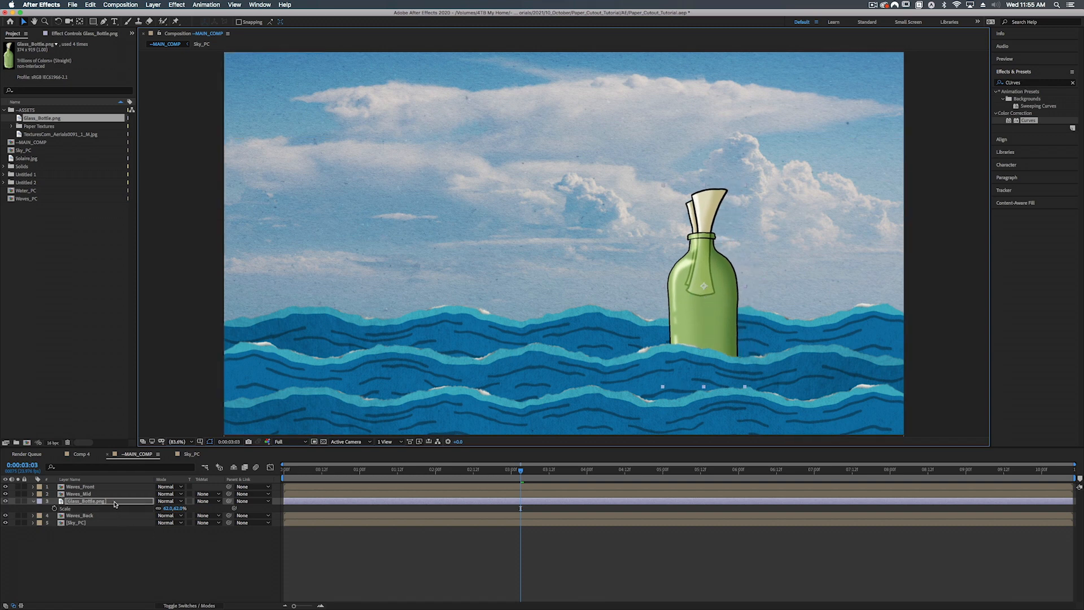
# - Pre-compose Glass_Bottle.png as Glass_Bottle_PC, open that composition and show the transparency grid behind the bottle
pyautogui.press('shift+super+c')
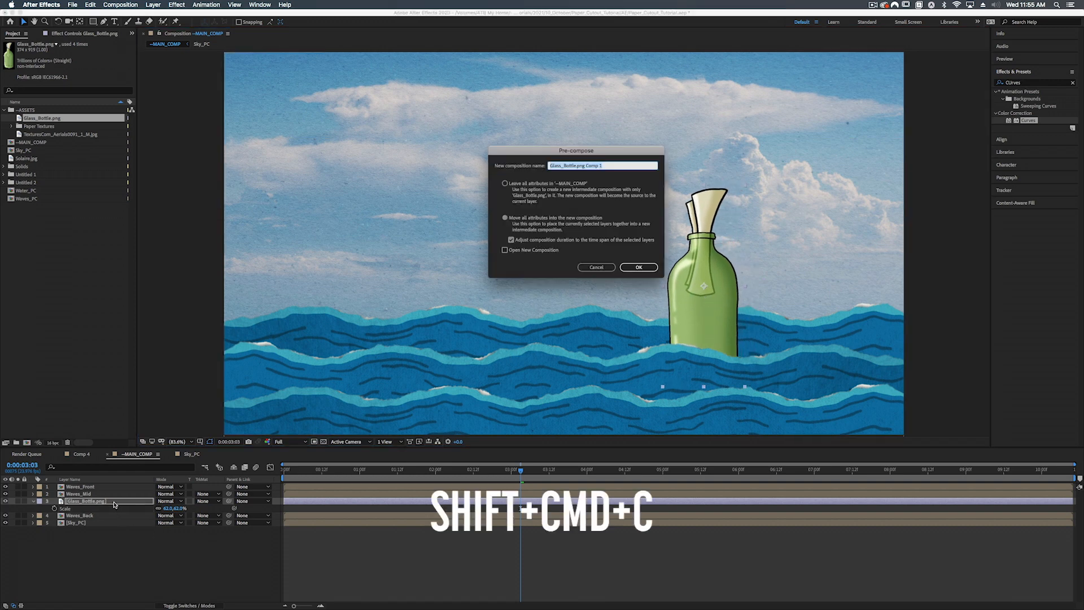
pyautogui.write('Glass_Bottle')
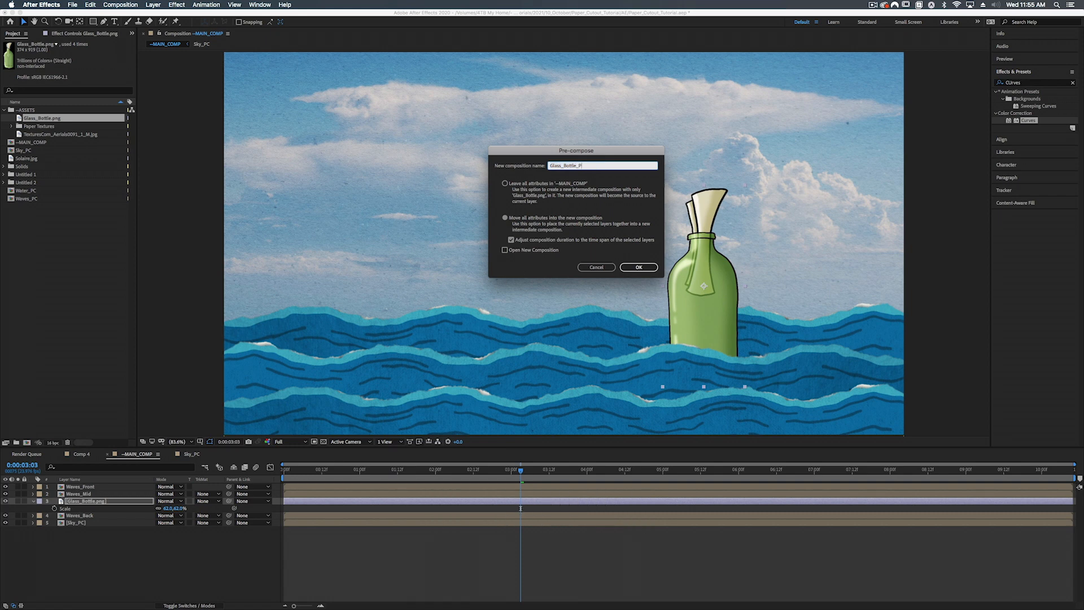
pyautogui.press('Return')
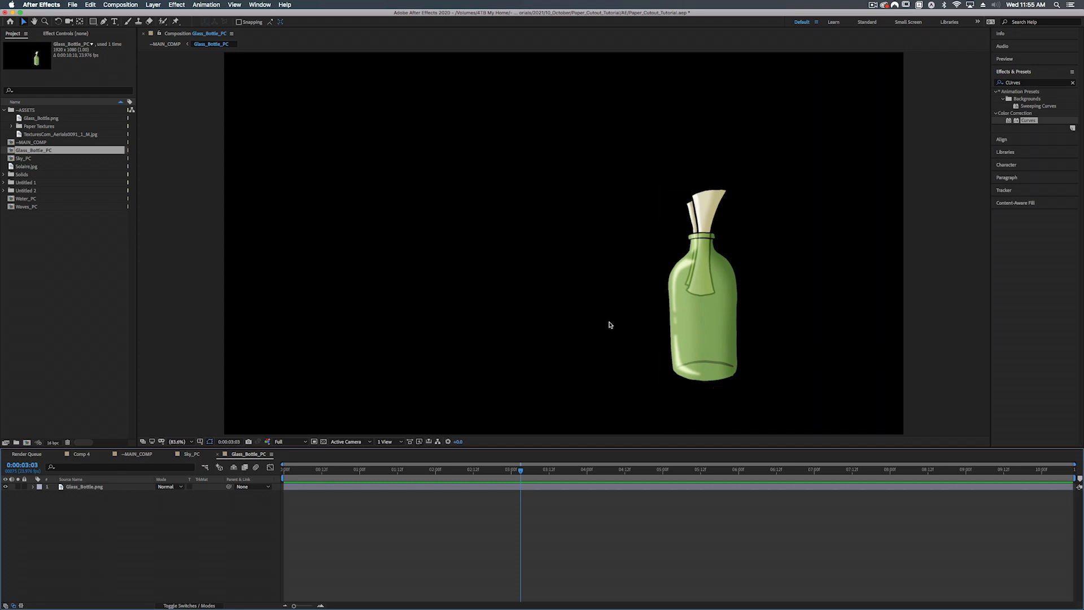
pyautogui.click(323, 442)
pyautogui.click(82, 487)
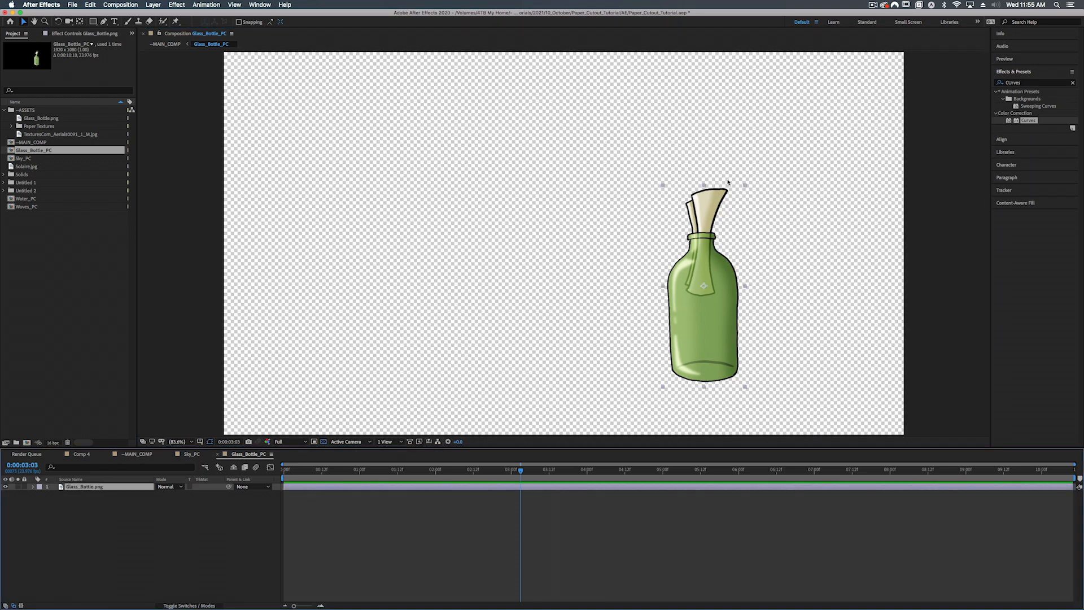
# - Copy both Roughen Edges effects from the Water_Main layer in Waves_PC onto Glass_Bottle.png in Glass_Bottle_PC
pyautogui.click(142, 456)
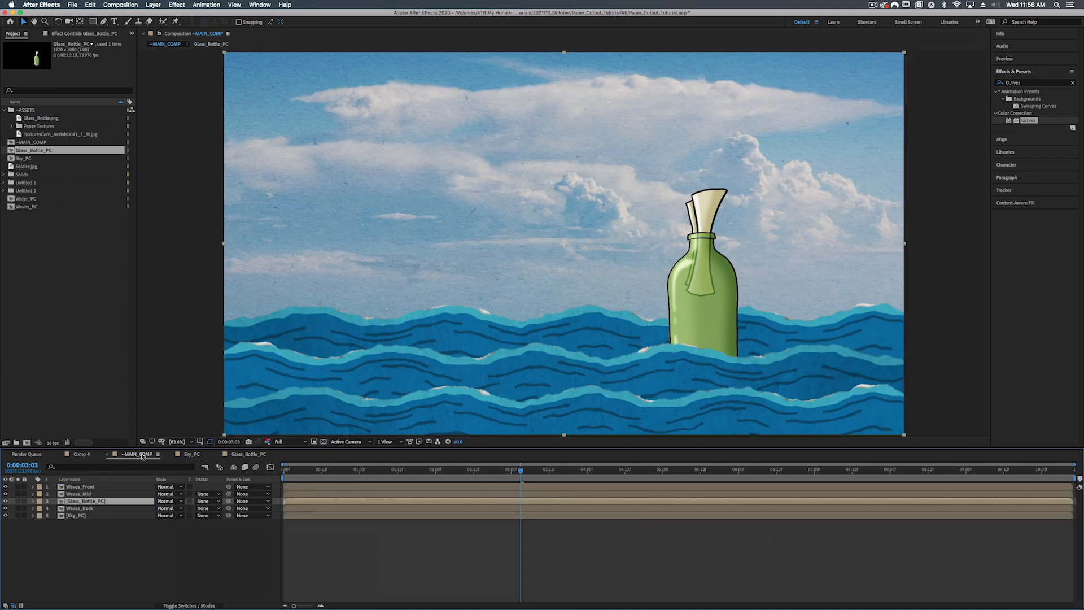
pyautogui.doubleClick(80, 509)
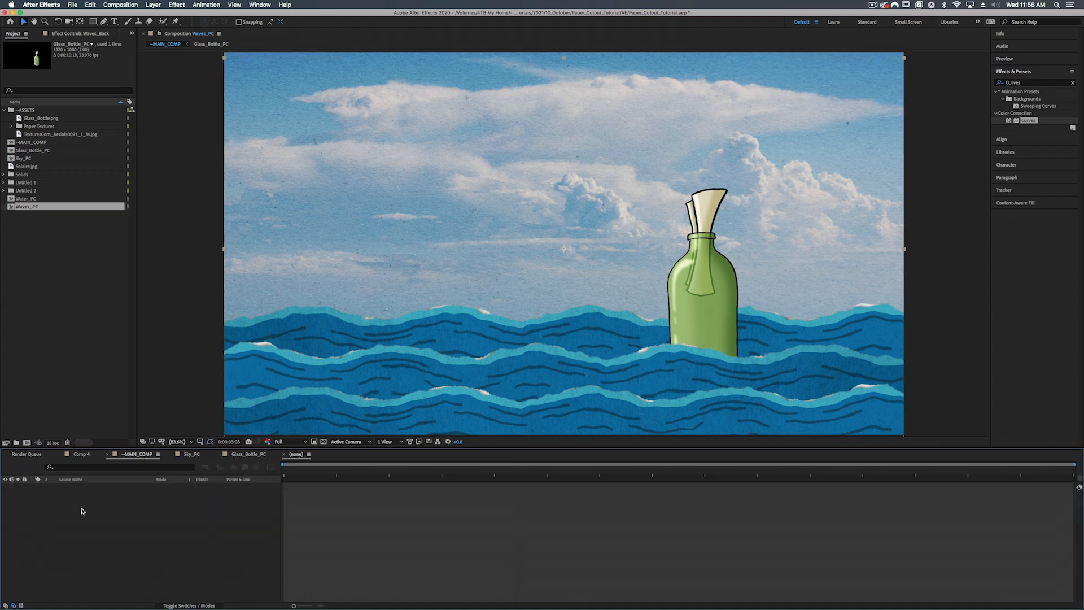
pyautogui.click(74, 502)
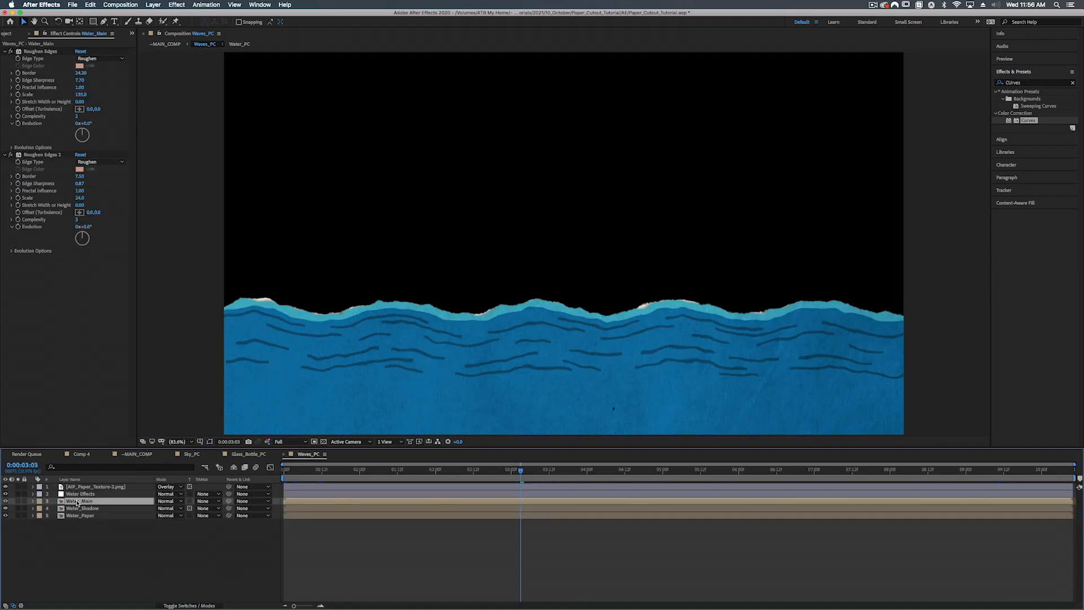
pyautogui.click(47, 53)
pyautogui.keyDown('shift'); pyautogui.click(32, 156); pyautogui.keyUp('shift')
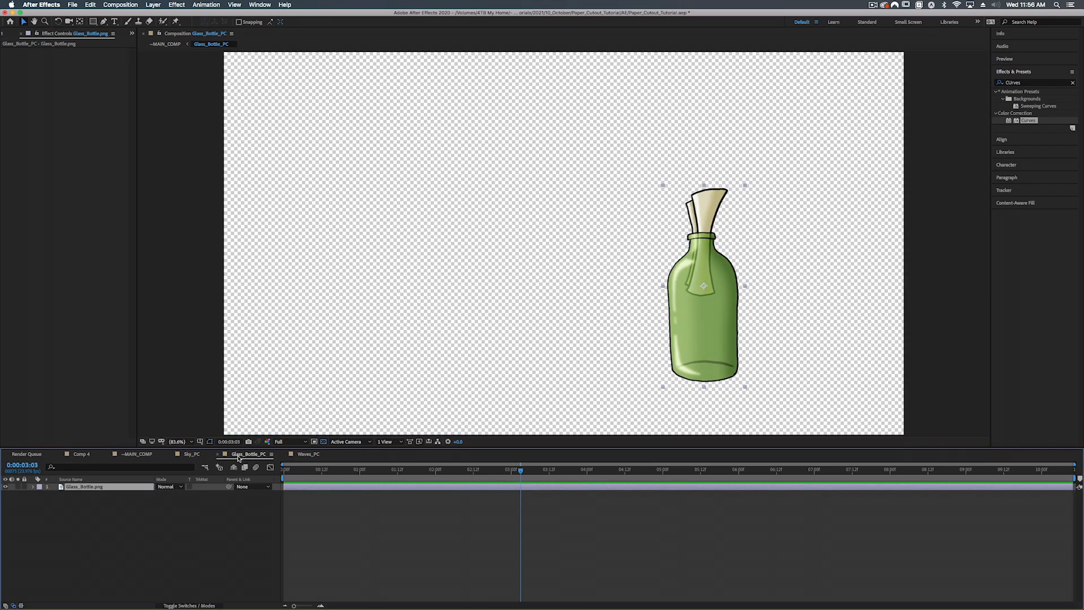
pyautogui.click(249, 454)
pyautogui.click(170, 455)
pyautogui.click(237, 455)
pyautogui.click(64, 148)
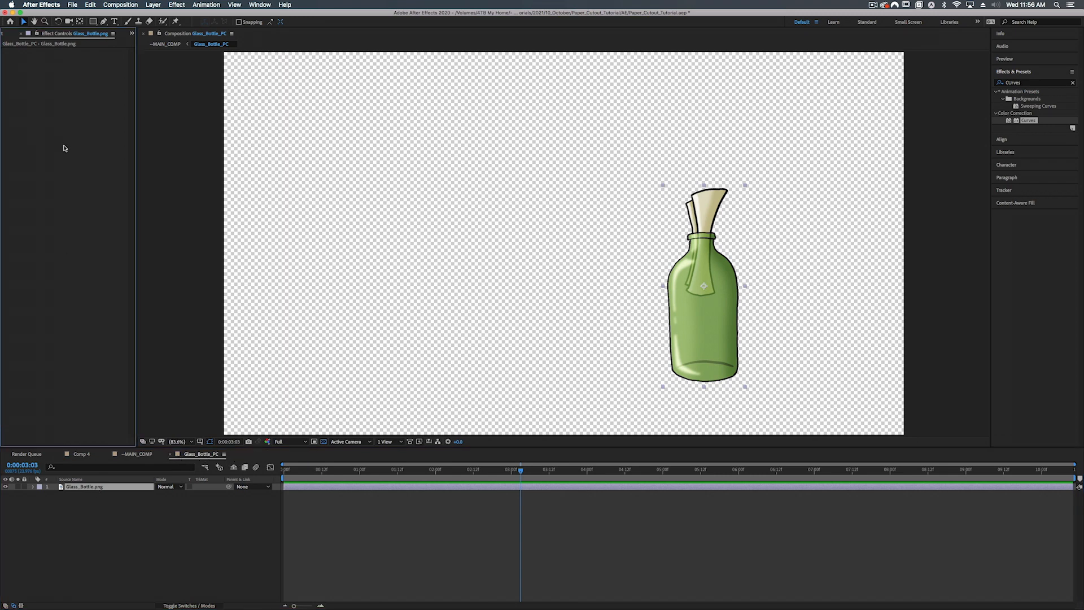
pyautogui.press('super+v')
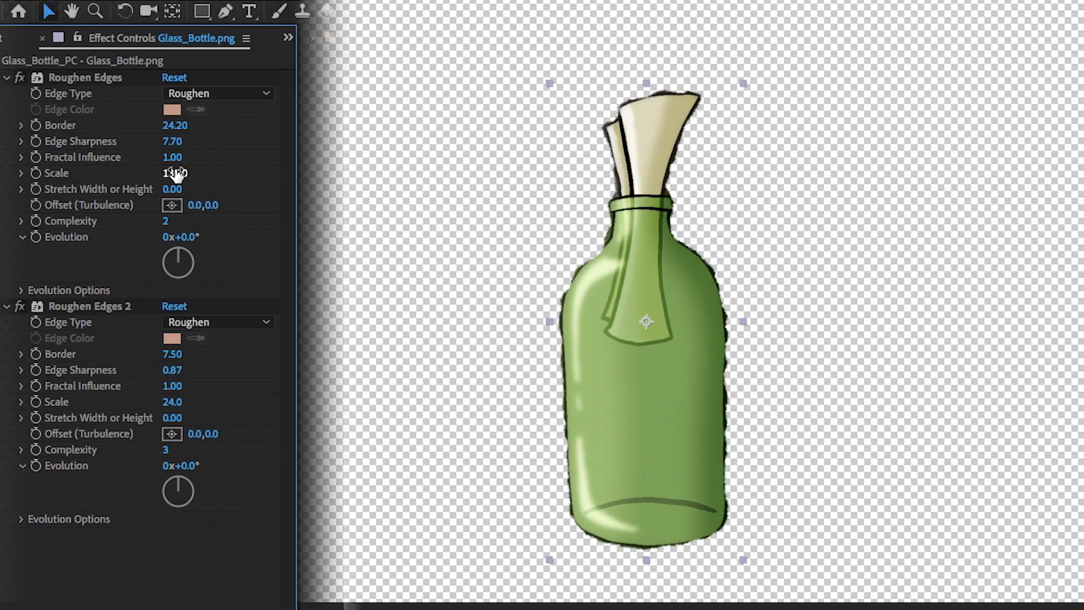
# - Adjust the bottle's first Roughen Edges effect to Border 21.50, Scale 213 and Complexity 3
pyautogui.moveTo(78, 93); pyautogui.dragTo(85, 94)
pyautogui.moveTo(186, 171); pyautogui.dragTo(230, 167)
pyautogui.moveTo(180, 125); pyautogui.dragTo(156, 153)
pyautogui.moveTo(168, 130); pyautogui.dragTo(199, 123)
pyautogui.click(167, 222)
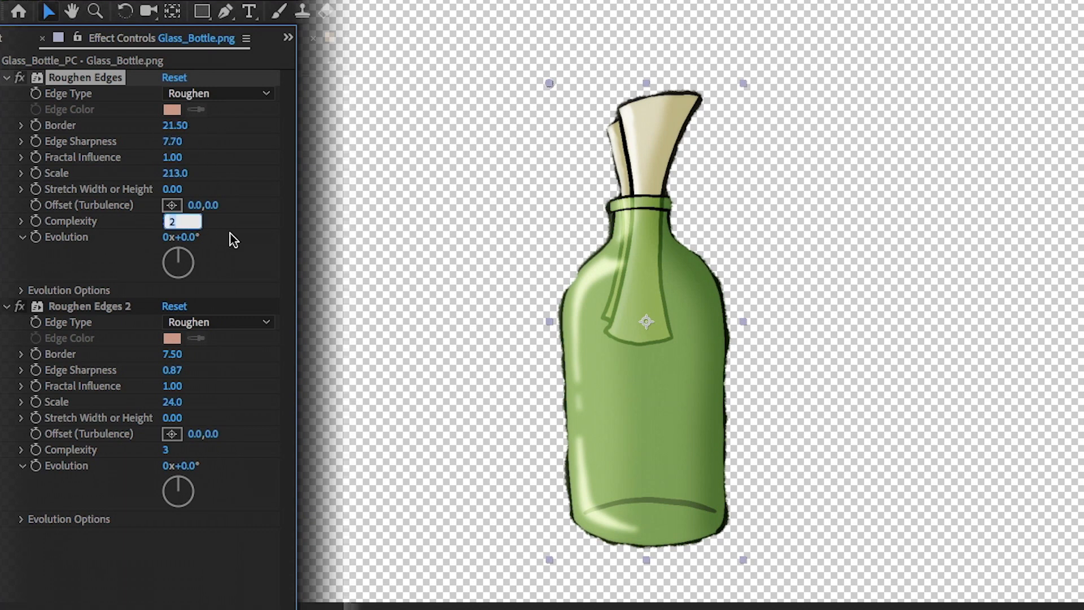
pyautogui.write('3')
pyautogui.press('Return')
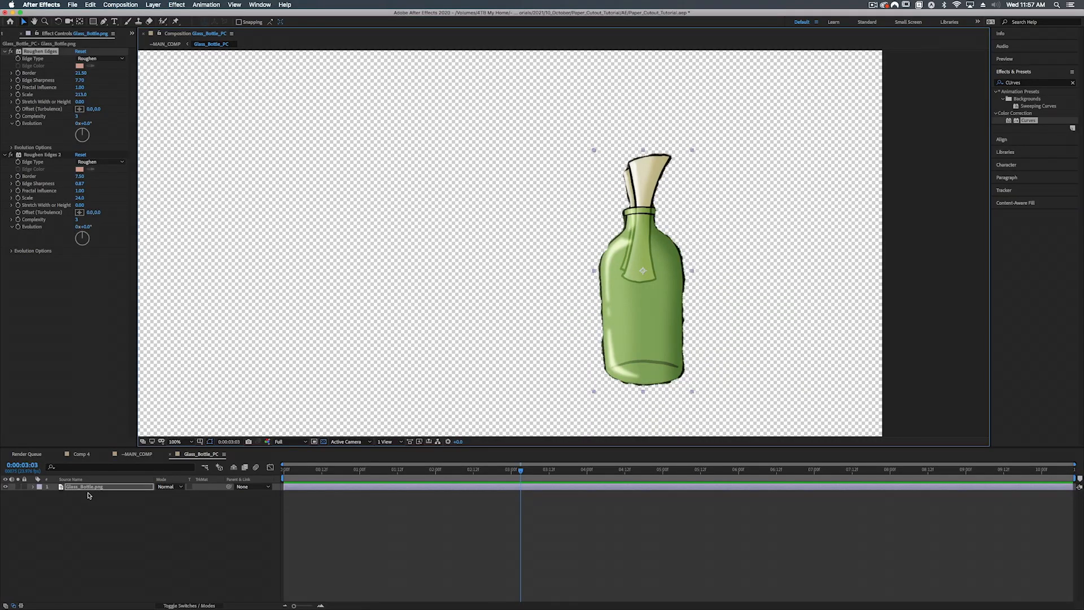
# - Duplicate the bottle layer and copy the Fill effect from Water_Paper in Waves_PC onto the lower copy
pyautogui.click(87, 486)
pyautogui.press('super+d')
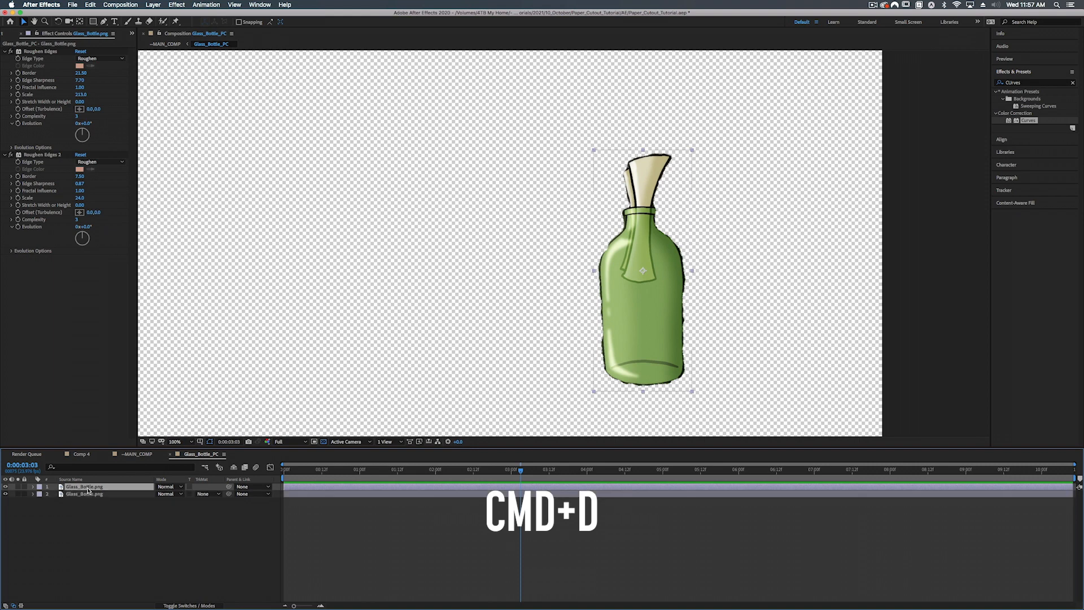
pyautogui.click(137, 454)
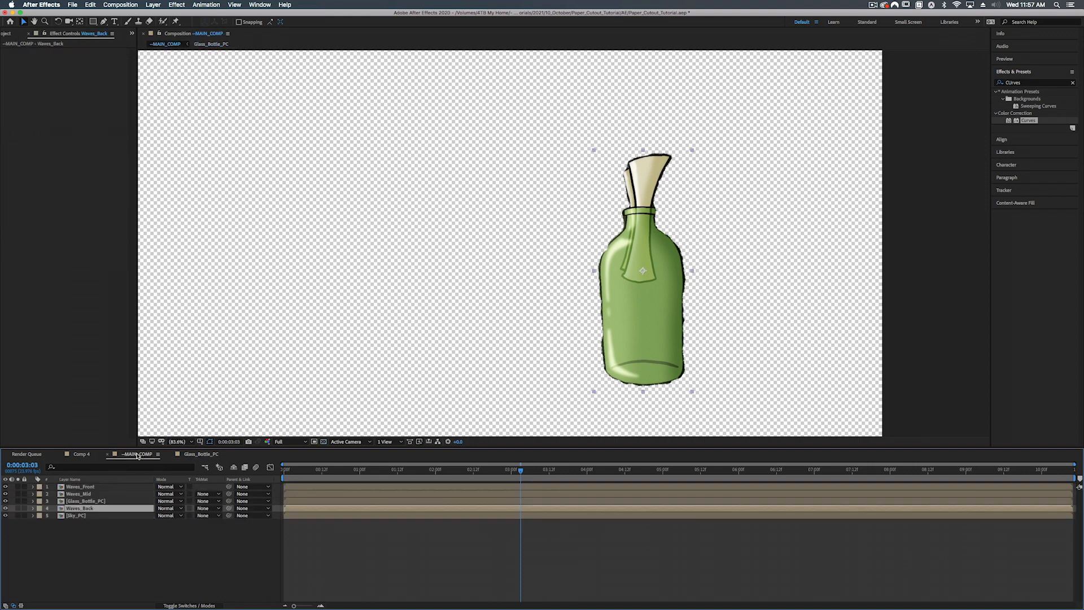
pyautogui.doubleClick(80, 509)
pyautogui.click(81, 516)
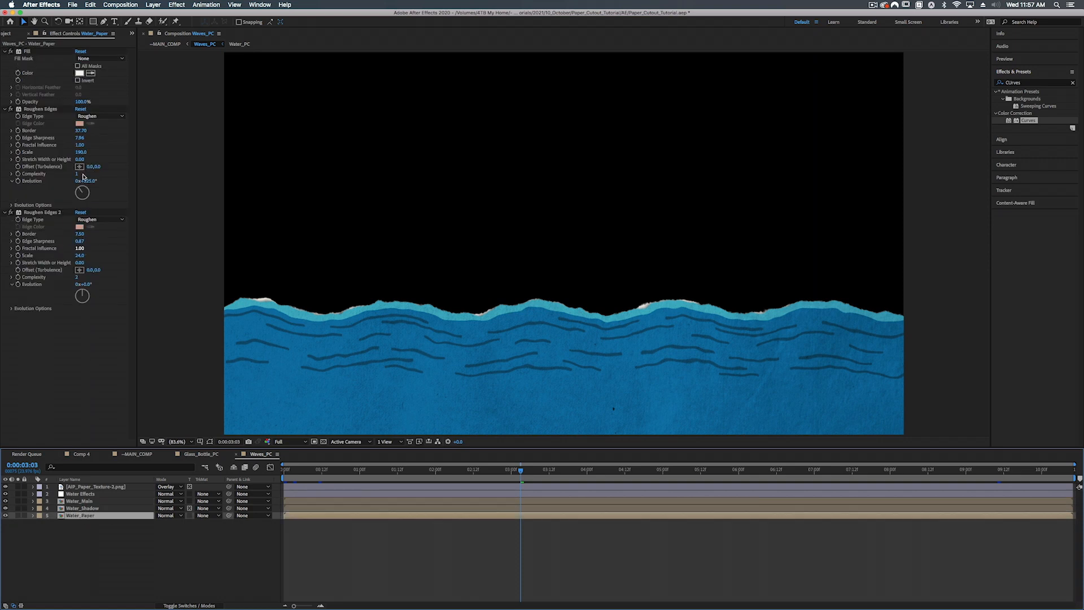
pyautogui.click(27, 52)
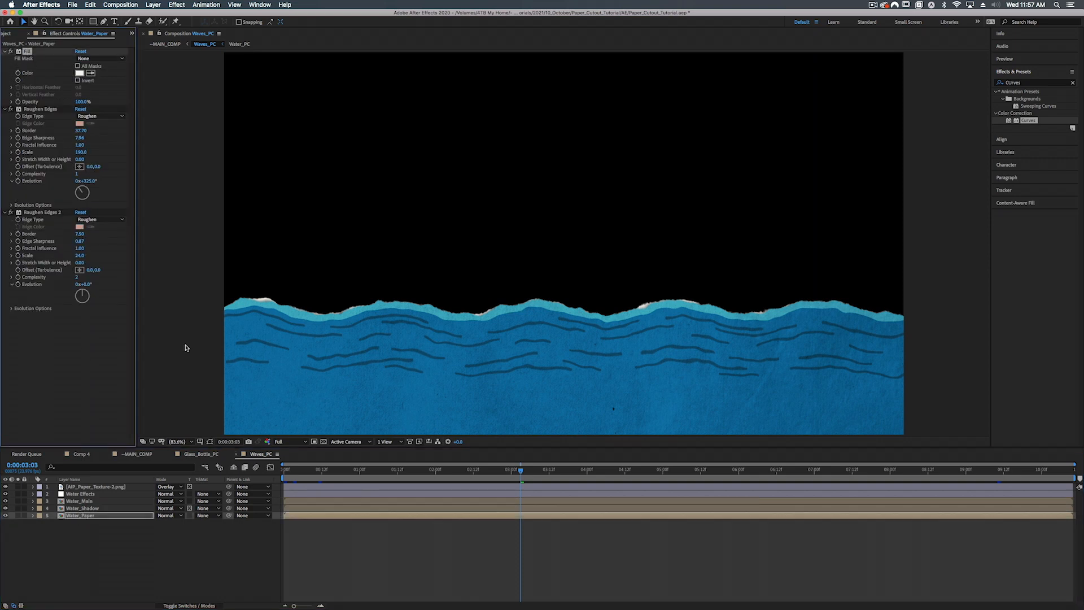
pyautogui.click(139, 454)
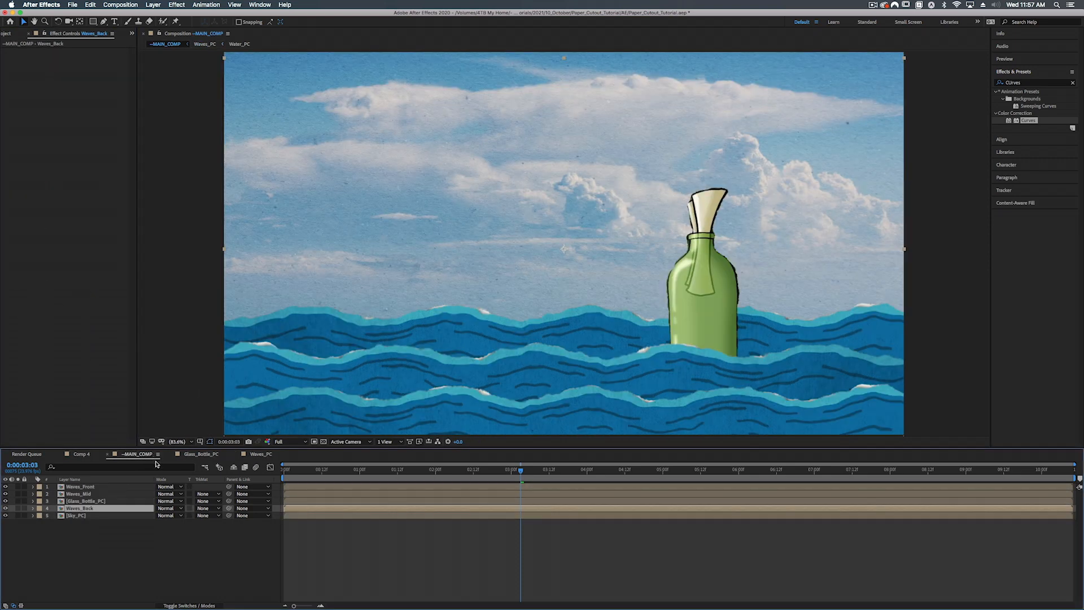
pyautogui.click(197, 454)
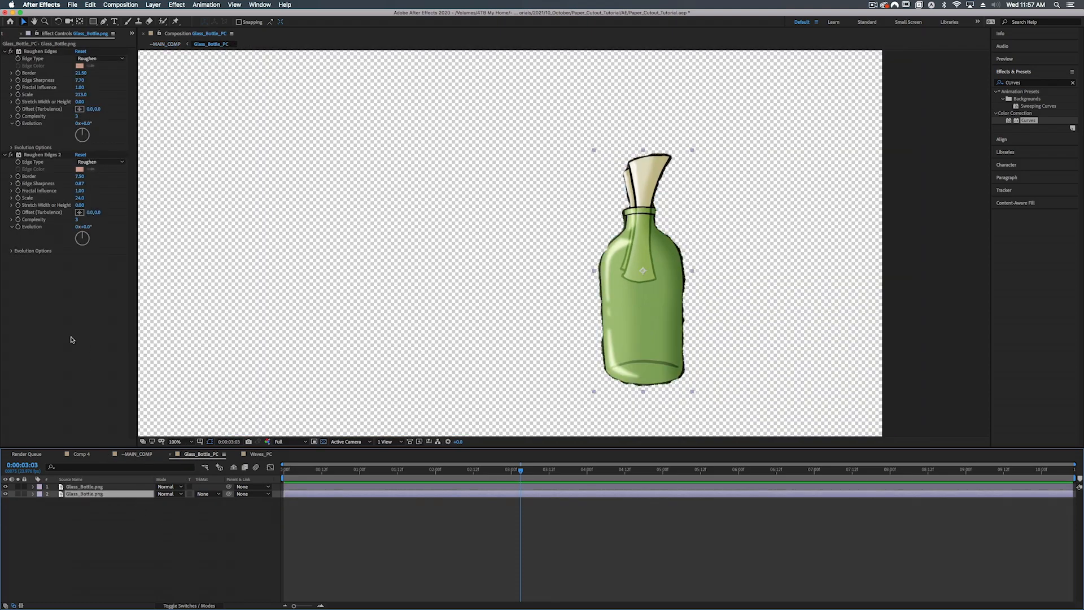
pyautogui.hotkey('ctrl', 'v')
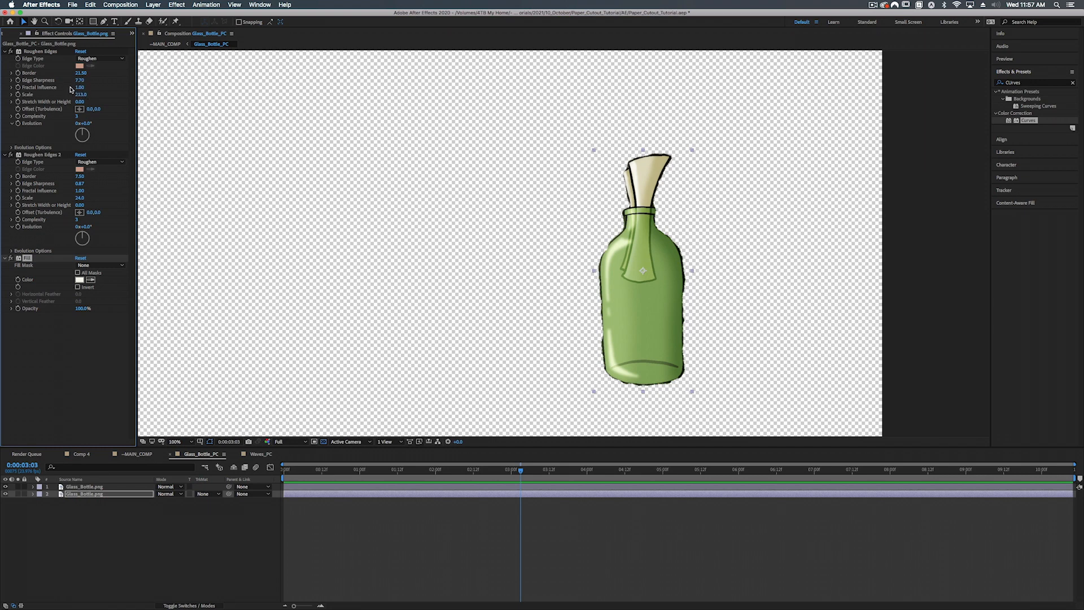
# - Turn off the transparency grid and set the lower bottle's first Roughen Edges to Border 20.70, Evolution 274° and Scale 163
pyautogui.moveTo(80, 73); pyautogui.dragTo(82, 74)
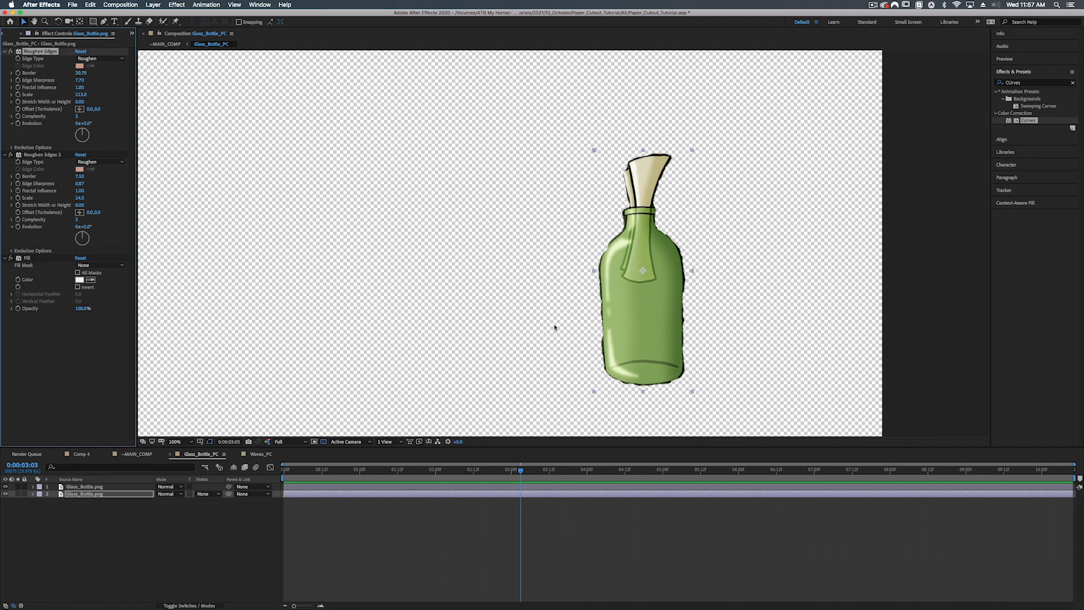
pyautogui.click(324, 441)
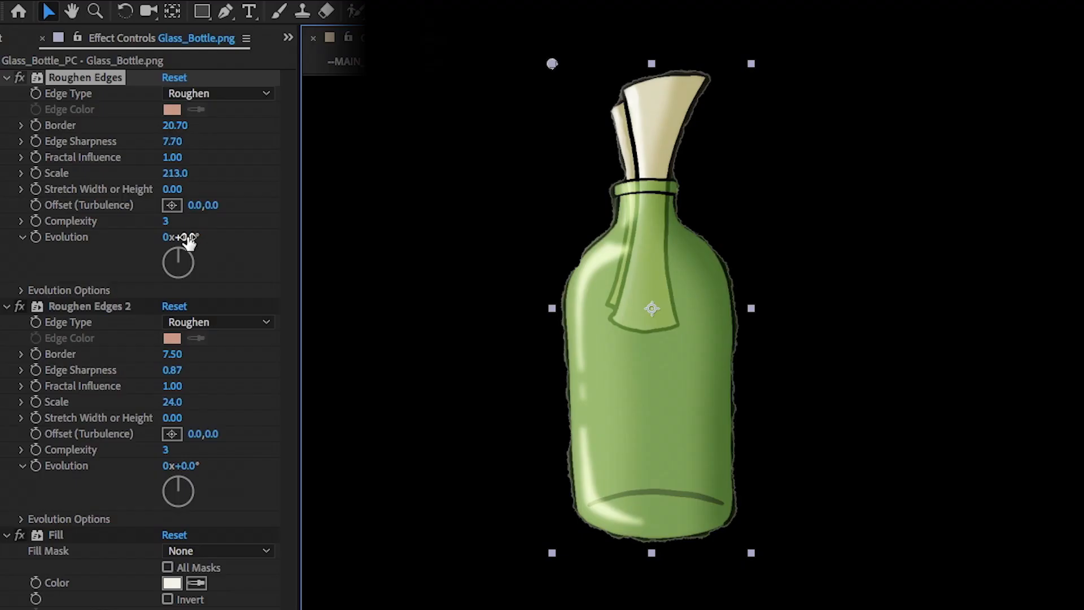
pyautogui.moveTo(87, 123); pyautogui.dragTo(131, 119)
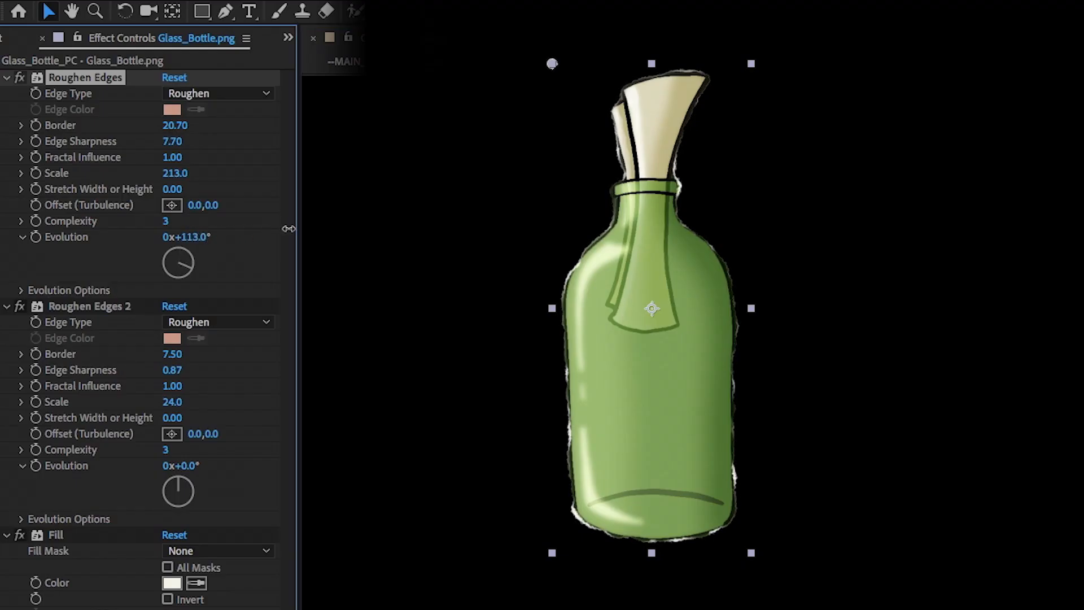
pyautogui.moveTo(289, 229); pyautogui.dragTo(435, 229)
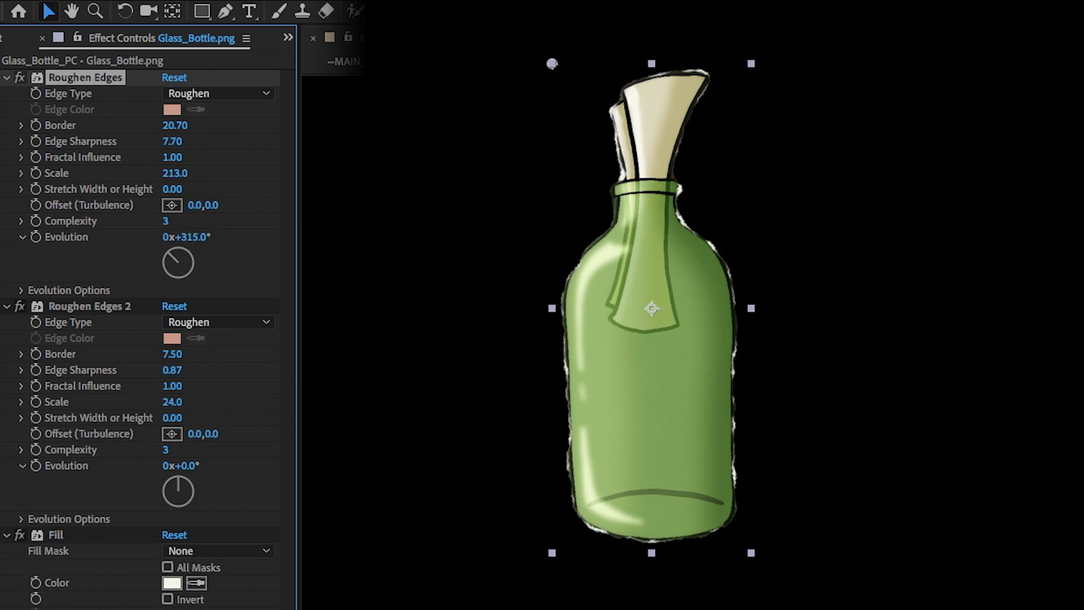
pyautogui.moveTo(187, 237); pyautogui.dragTo(167, 236)
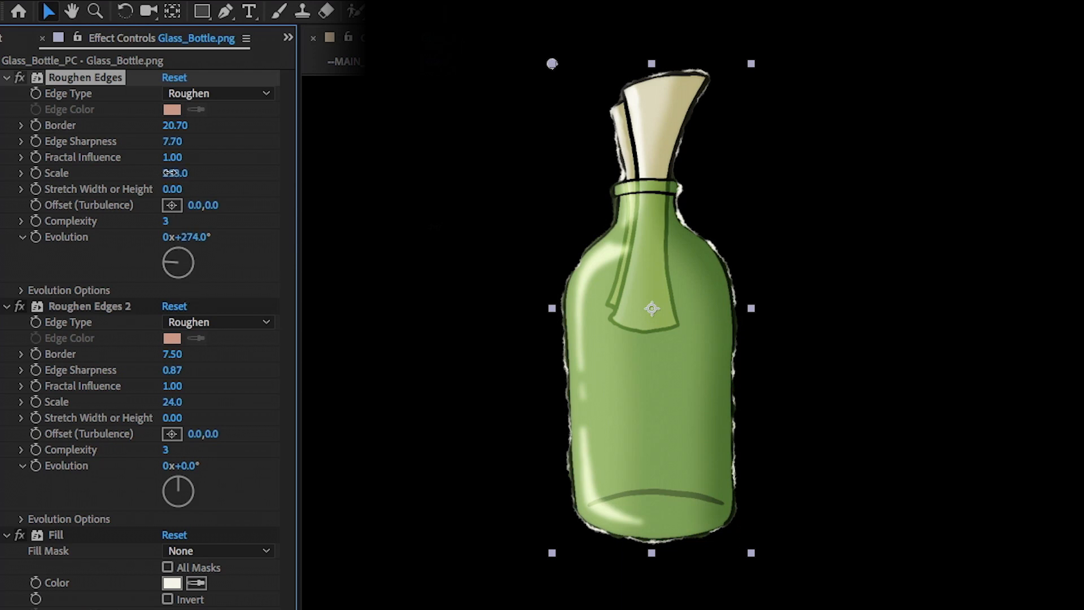
pyautogui.moveTo(169, 172); pyautogui.dragTo(123, 173)
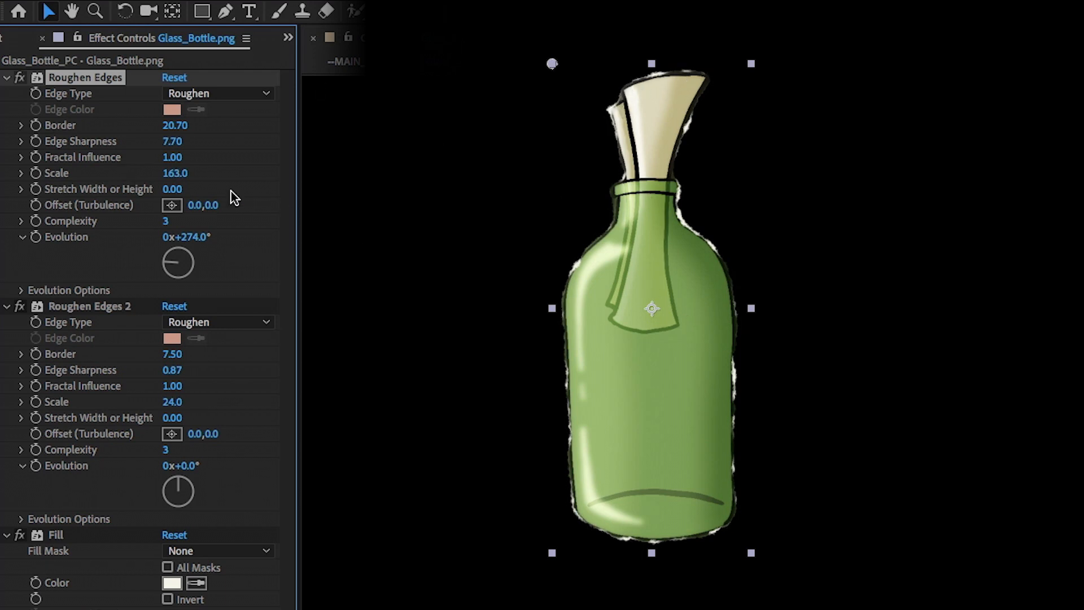
# - Set the lower bottle's first Roughen Edges Complexity to 1 and move its Fill effect above the Roughen Edges effects
pyautogui.click(172, 222)
pyautogui.write('2')
pyautogui.press('Return')
pyautogui.click(167, 221)
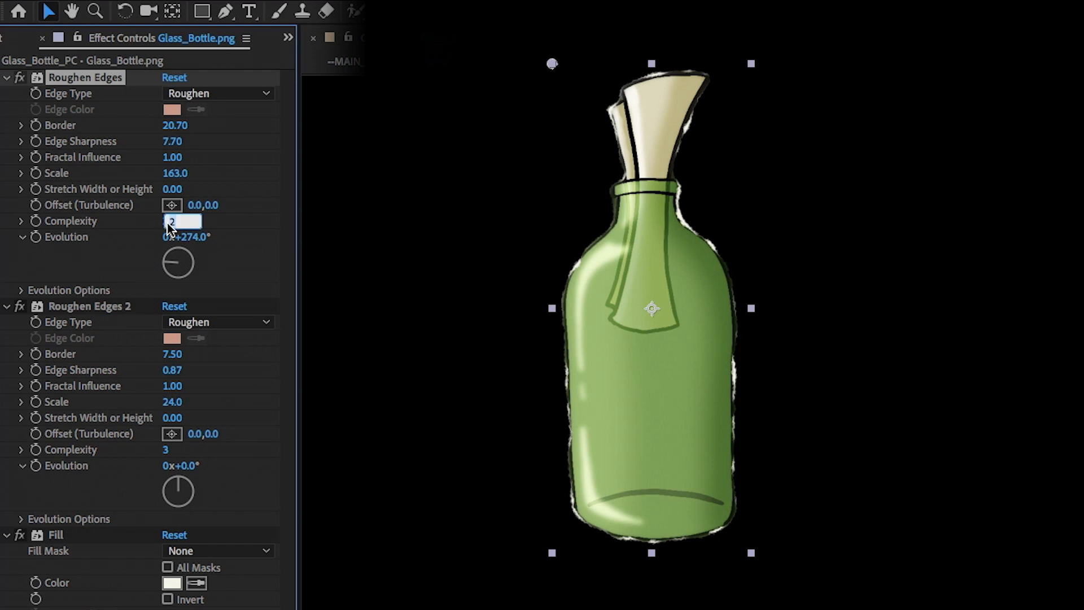
pyautogui.write('1')
pyautogui.press('Return')
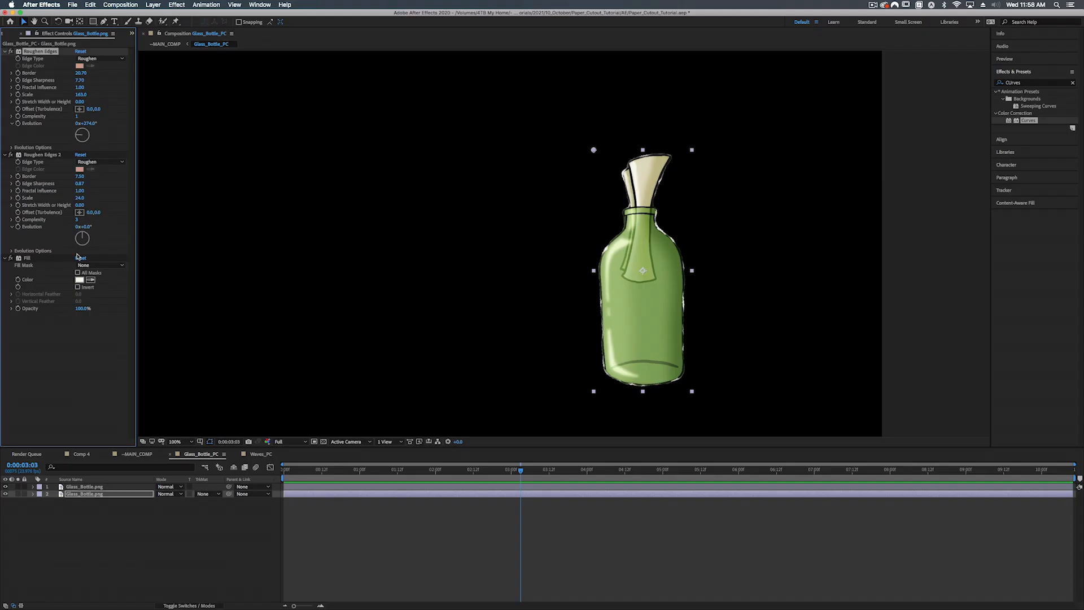
pyautogui.moveTo(26, 259); pyautogui.dragTo(40, 51)
# - Duplicate the top bottle layer and apply a Fill effect to the middle copy
pyautogui.click(107, 488)
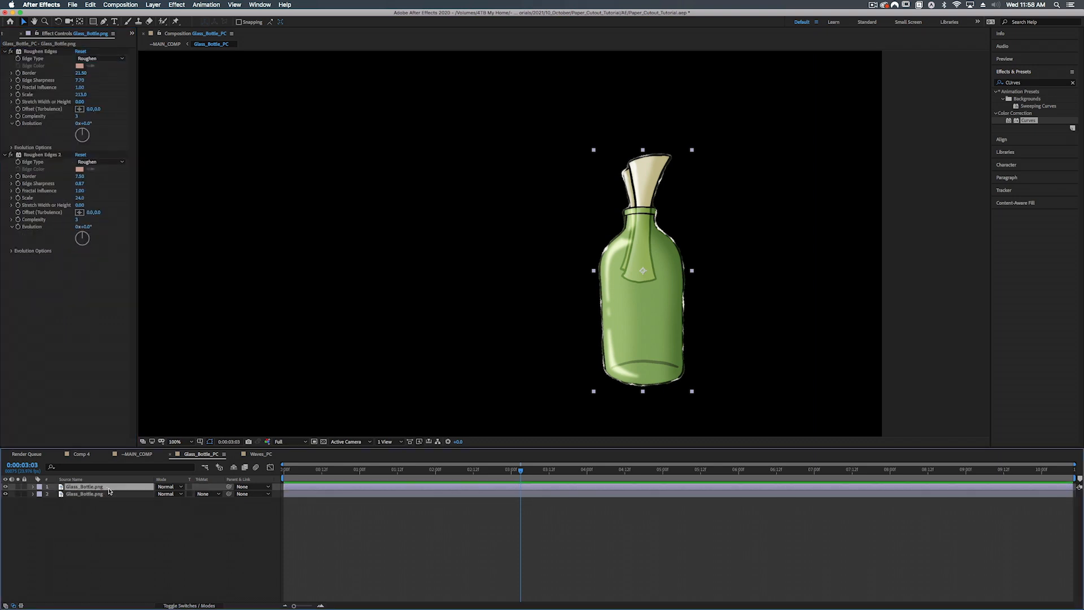
pyautogui.press('super+d')
pyautogui.click(1027, 83)
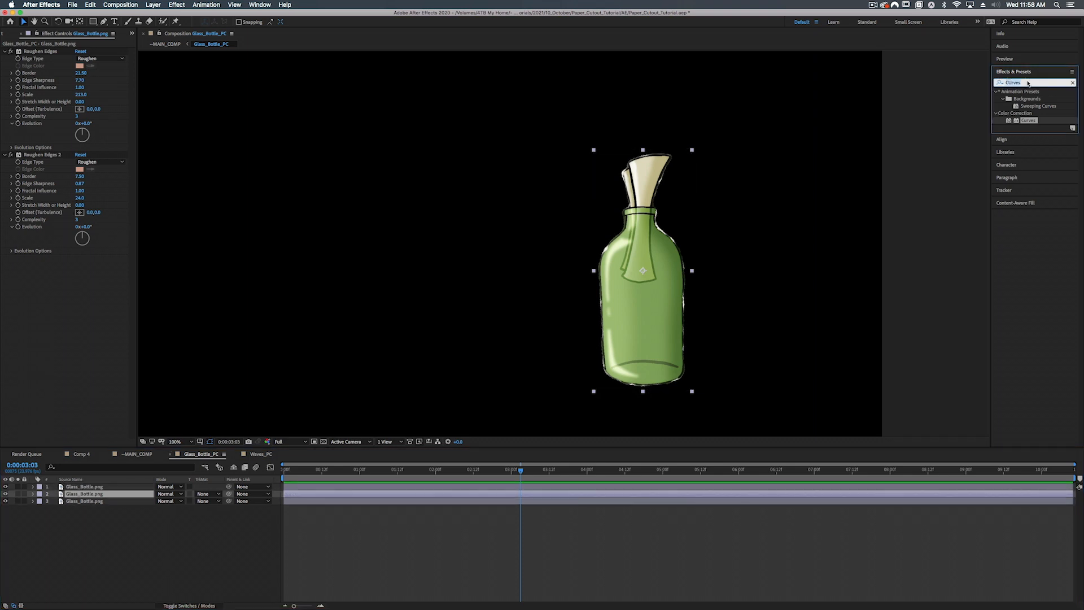
pyautogui.write('fill')
pyautogui.moveTo(1025, 135); pyautogui.dragTo(87, 495)
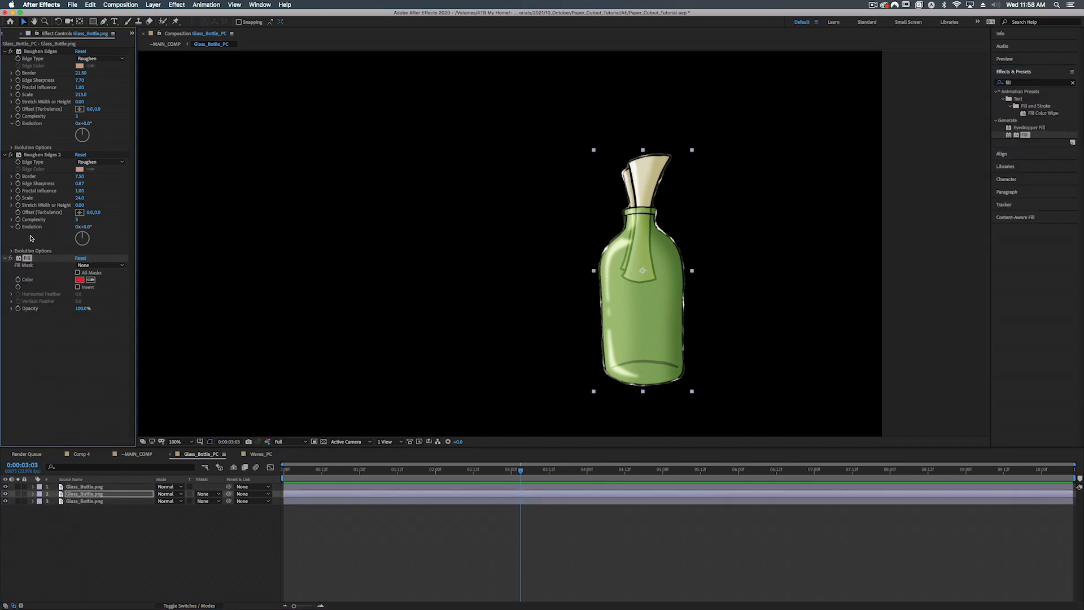
# - Set the middle bottle layer's Fill color to dark gray 22221F
pyautogui.click(80, 279)
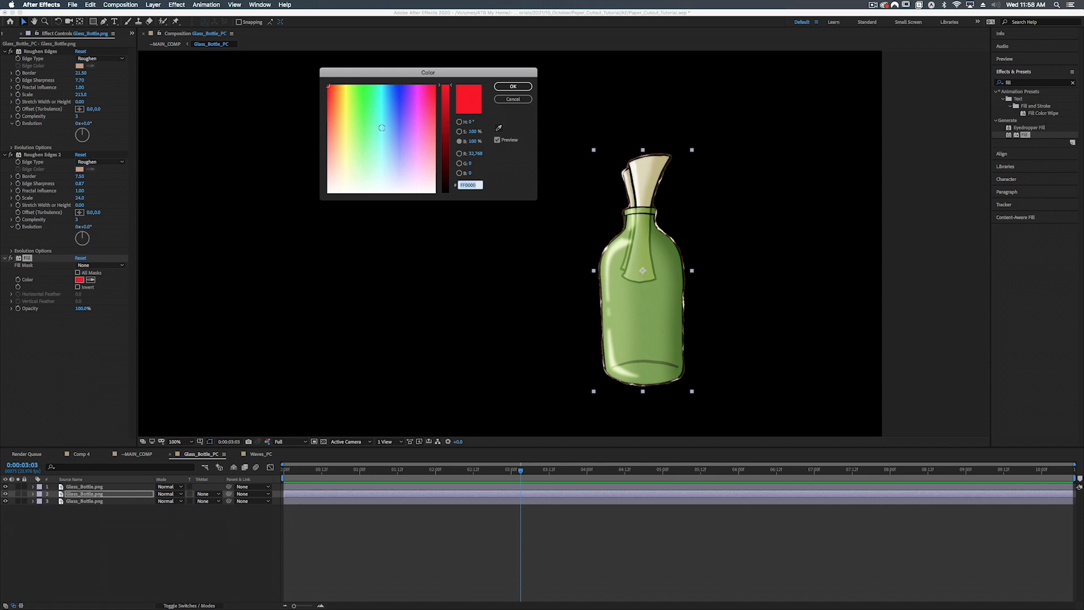
pyautogui.moveTo(366, 173); pyautogui.dragTo(347, 183)
pyautogui.click(444, 183)
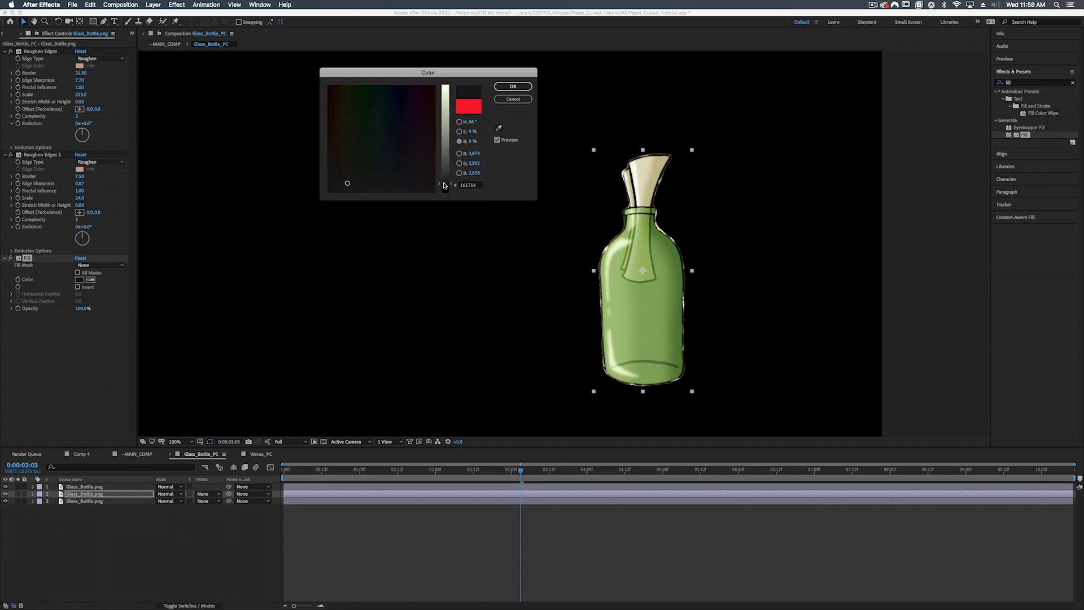
pyautogui.moveTo(444, 184); pyautogui.dragTo(444, 182)
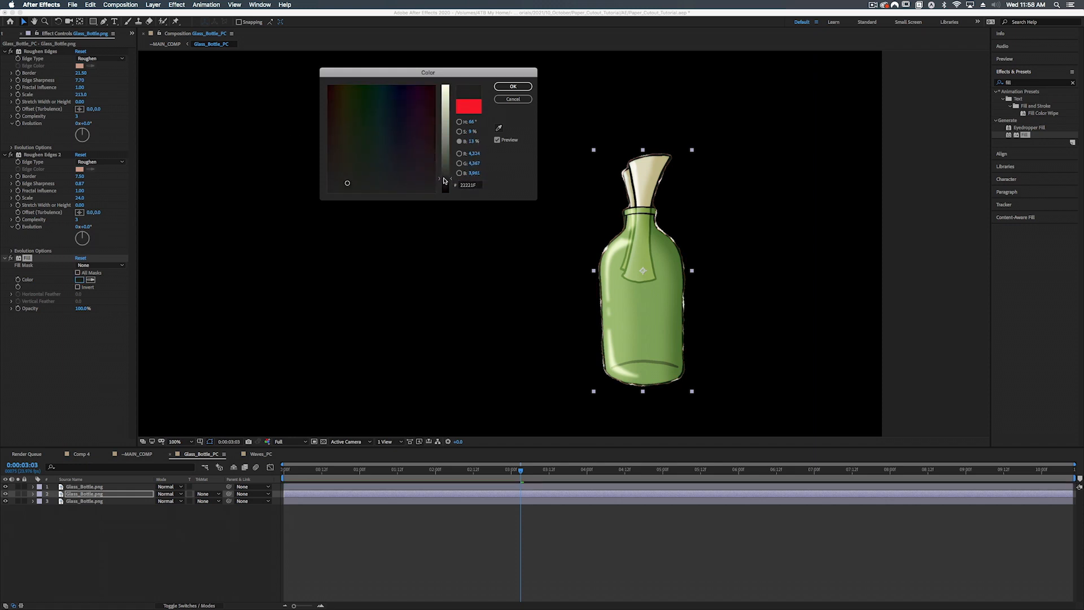
pyautogui.click(513, 86)
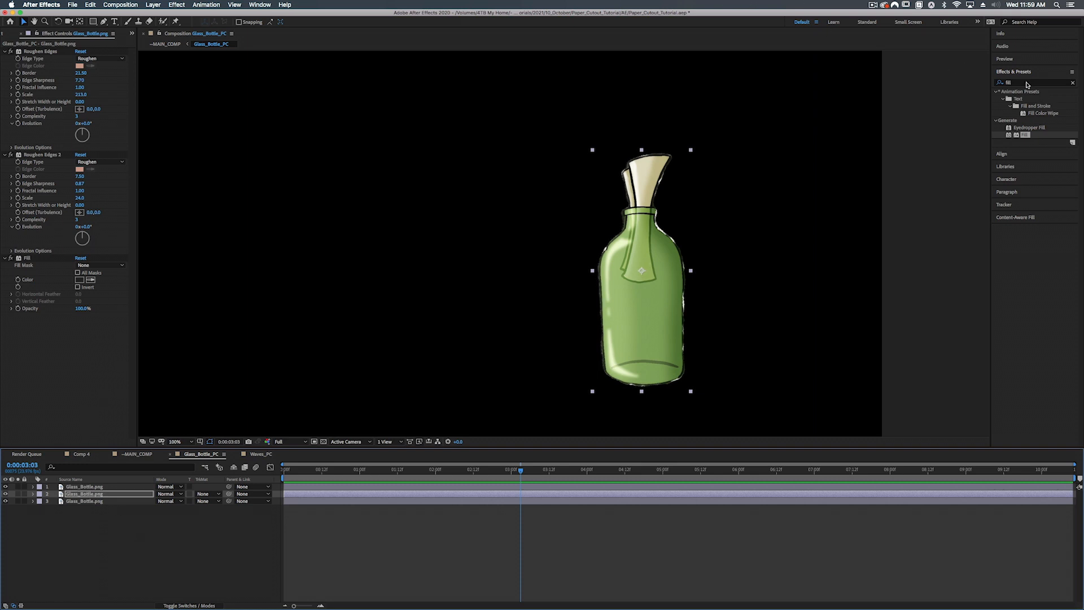
# - Apply Fast Box Blur with a Blur Radius of 3 to the middle bottle layer and preserve its underlying transparency
pyautogui.click(1027, 82)
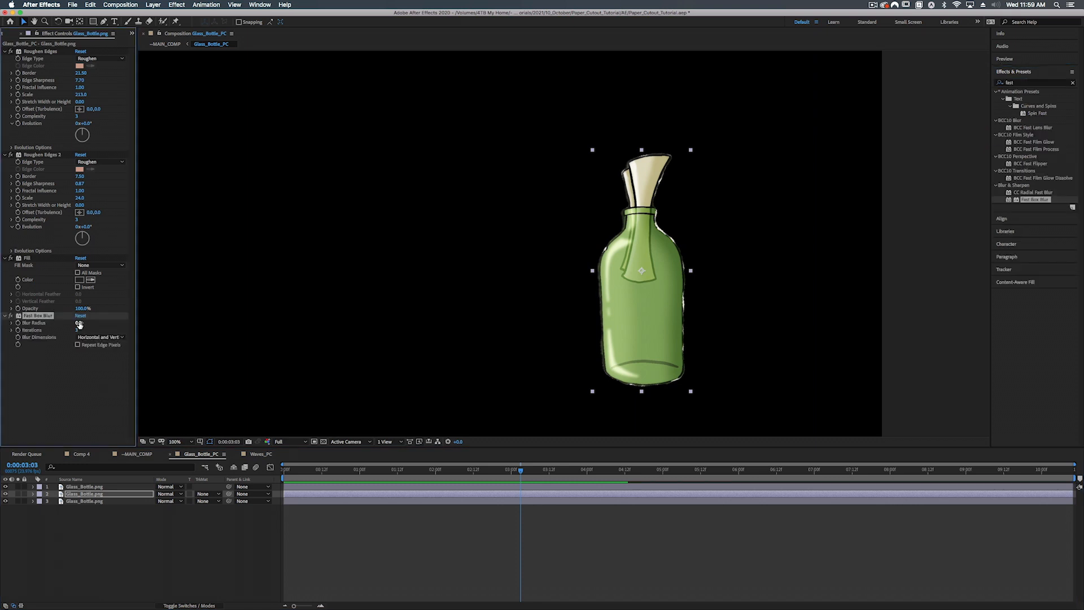
pyautogui.click(84, 323)
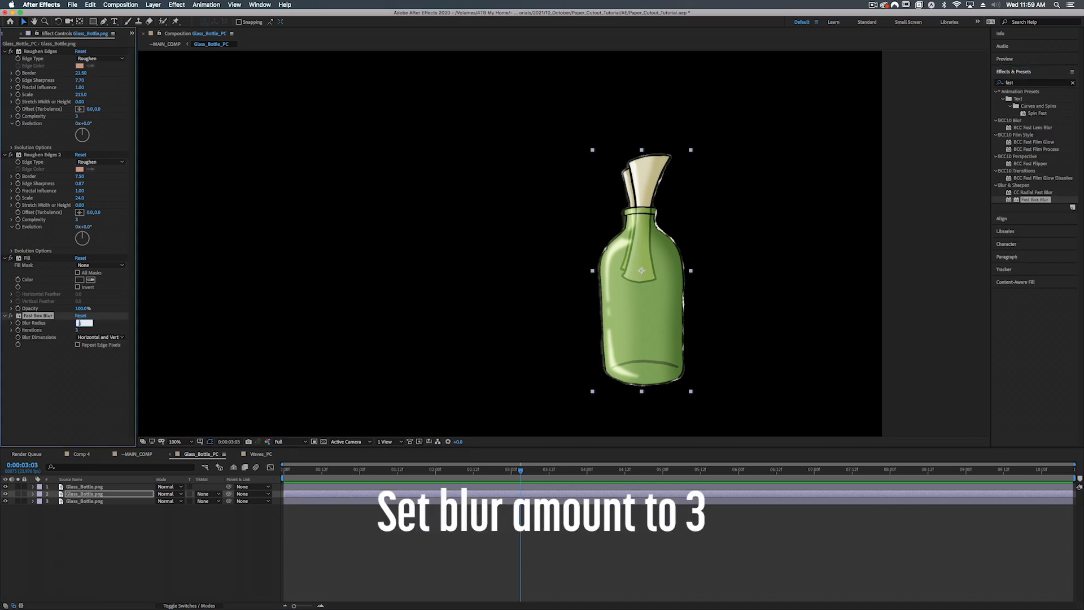
pyautogui.write('3')
pyautogui.click(190, 495)
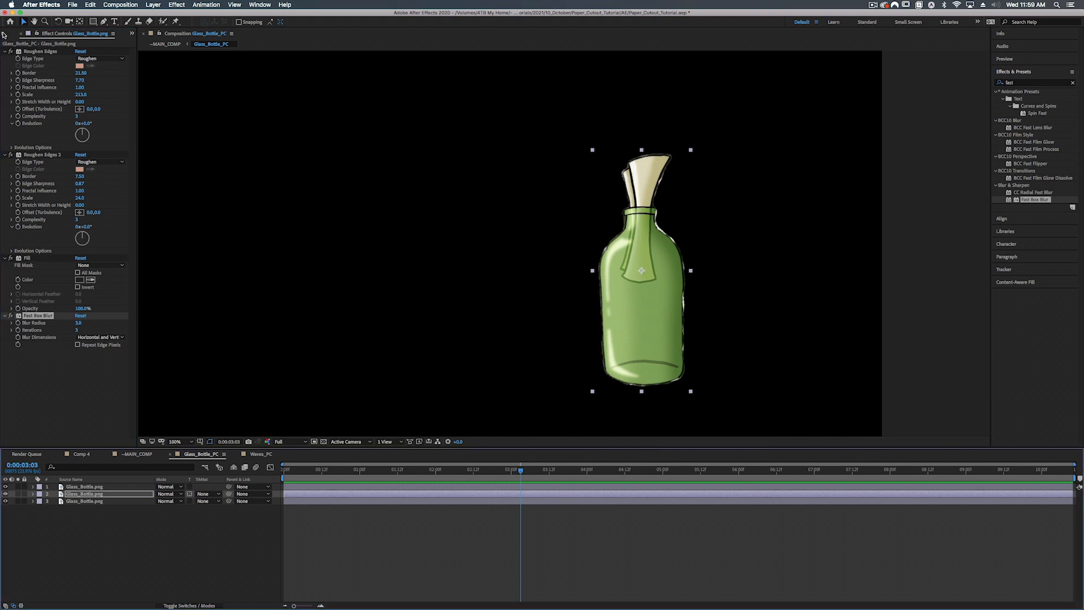
# - Add AIP_Paper_Texture-5.png from the Paper Textures folder above the bottle layers in Glass_Bottle_PC
pyautogui.click(6, 34)
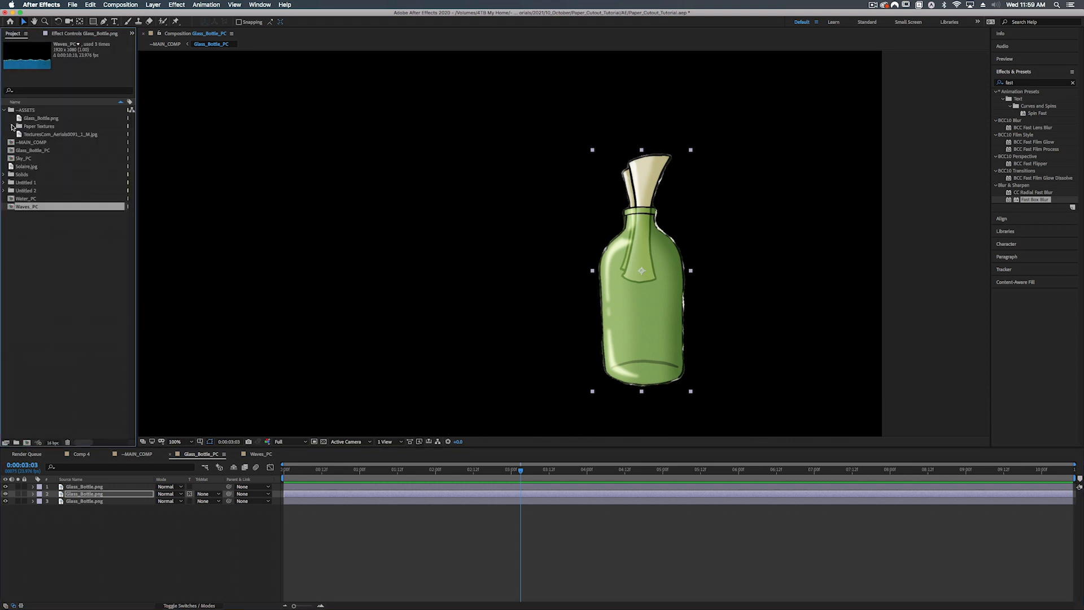
pyautogui.click(11, 126)
pyautogui.doubleClick(59, 150)
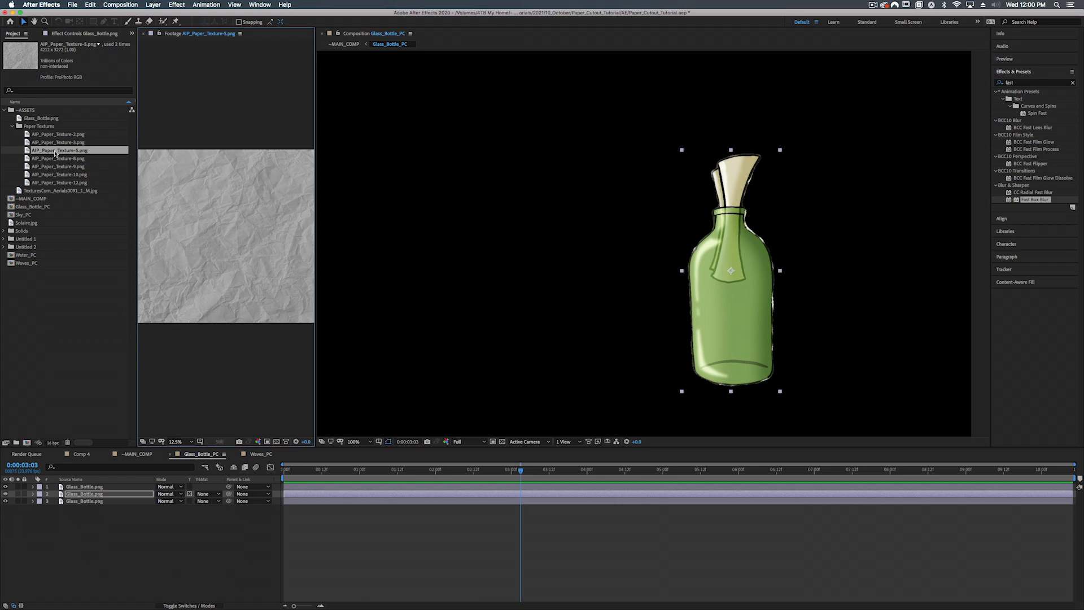
pyautogui.moveTo(55, 153); pyautogui.dragTo(103, 488)
# - Scale the paper texture layer to 31% and move it so it covers the bottle
pyautogui.press('s')
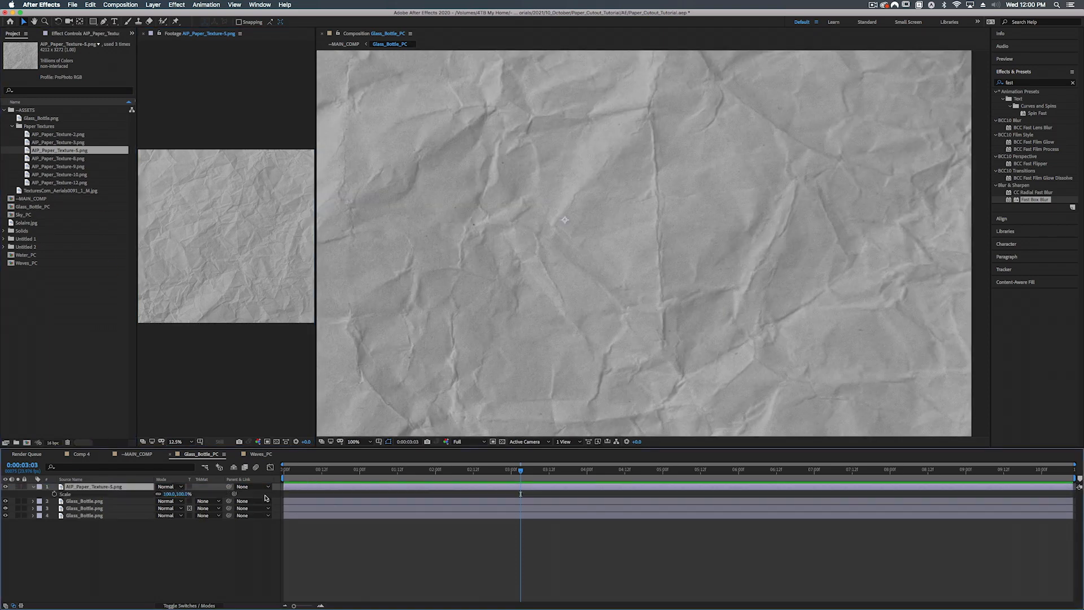
pyautogui.click(168, 493)
pyautogui.write('30')
pyautogui.press('Return')
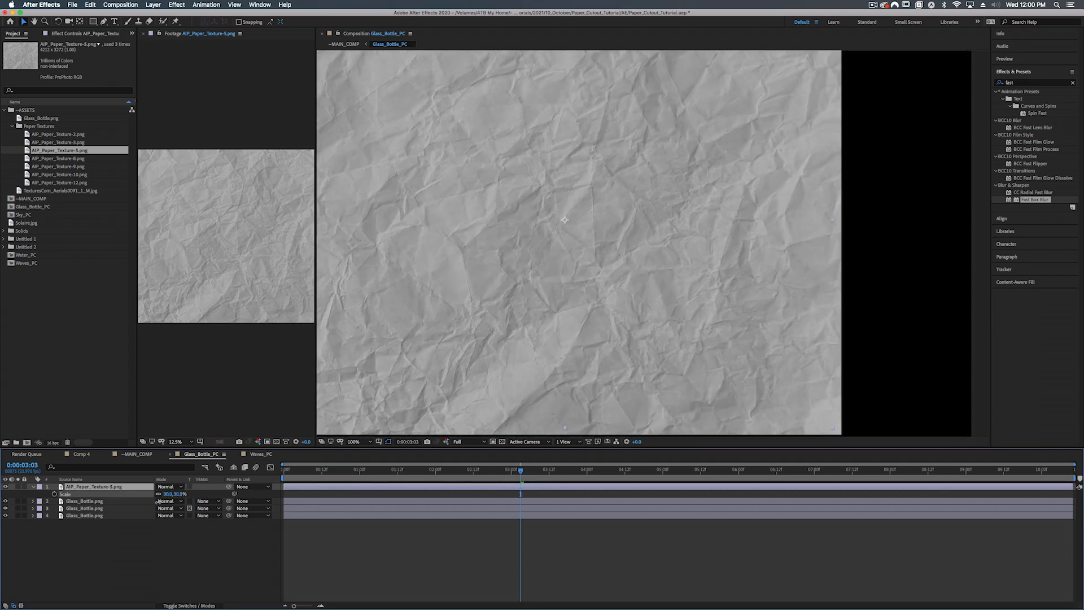
pyautogui.moveTo(158, 502); pyautogui.dragTo(159, 501)
pyautogui.moveTo(539, 266); pyautogui.dragTo(637, 269)
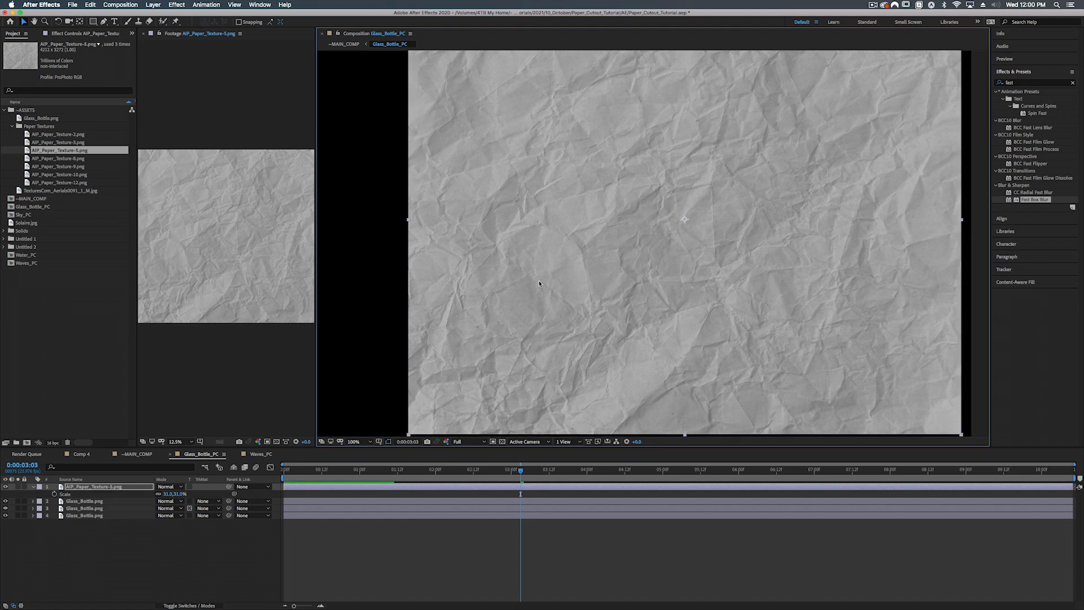
# - Set the paper texture layer's blending mode to Overlay and reduce its scale to 25%
pyautogui.click(167, 486)
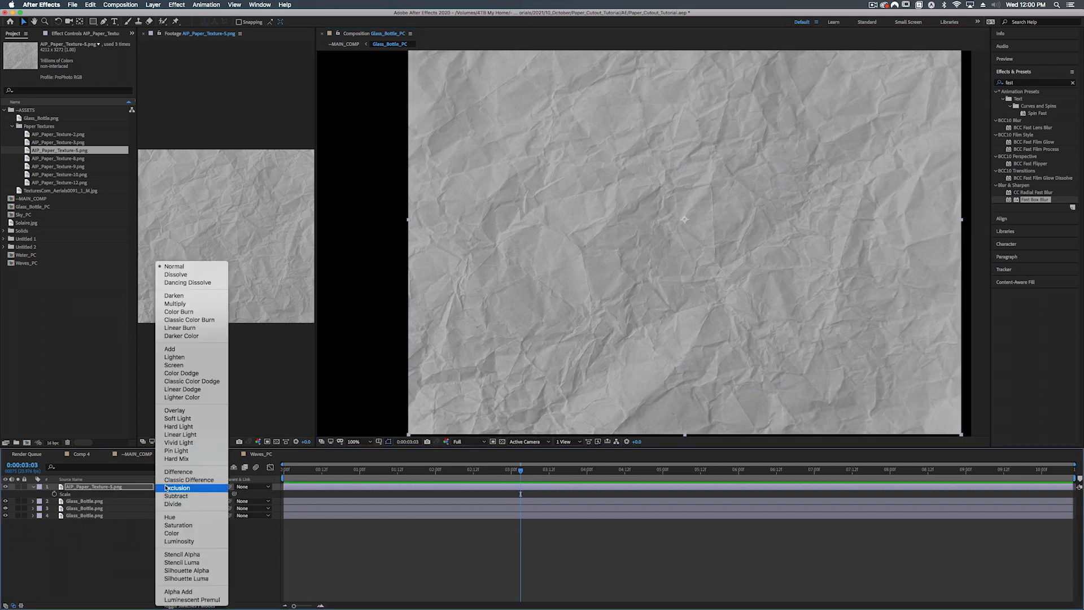
pyautogui.click(172, 410)
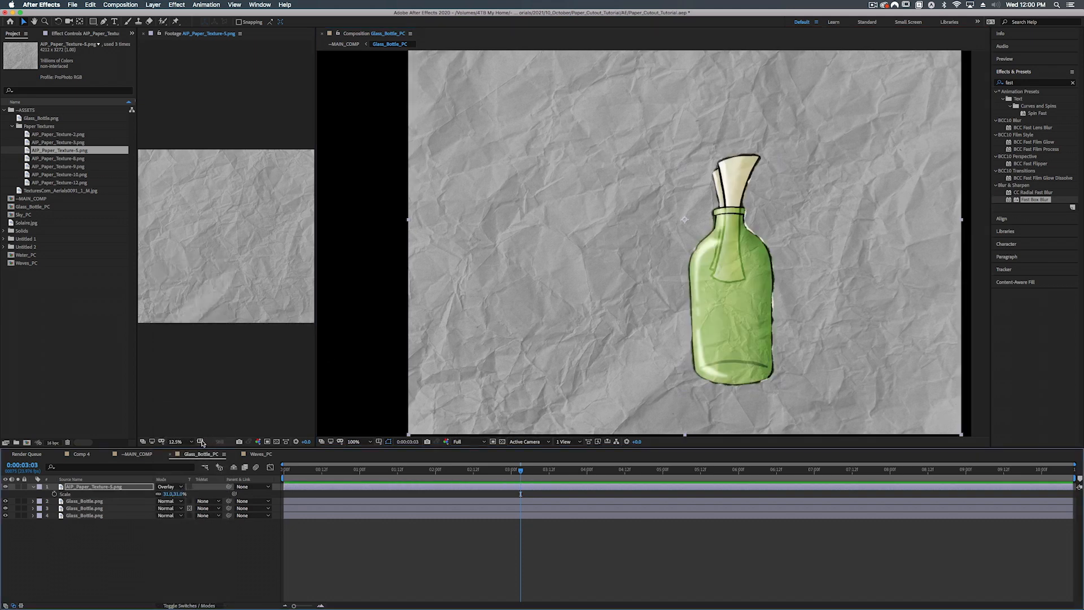
pyautogui.moveTo(166, 494); pyautogui.dragTo(162, 490)
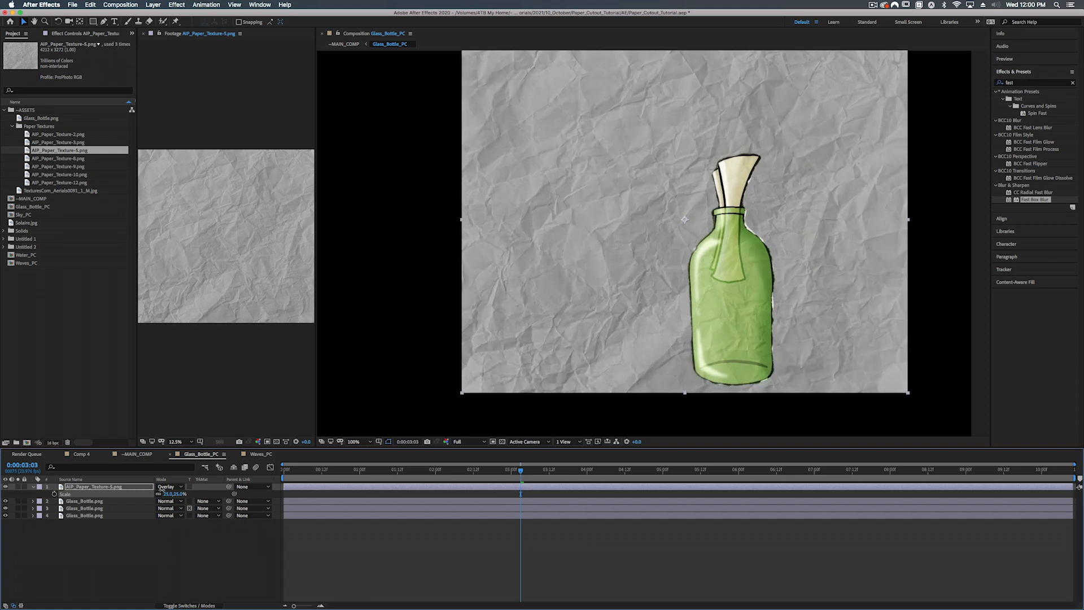
# - Rotate the paper texture layer 90° and shift it horizontally so it is centered on the bottle
pyautogui.press('r')
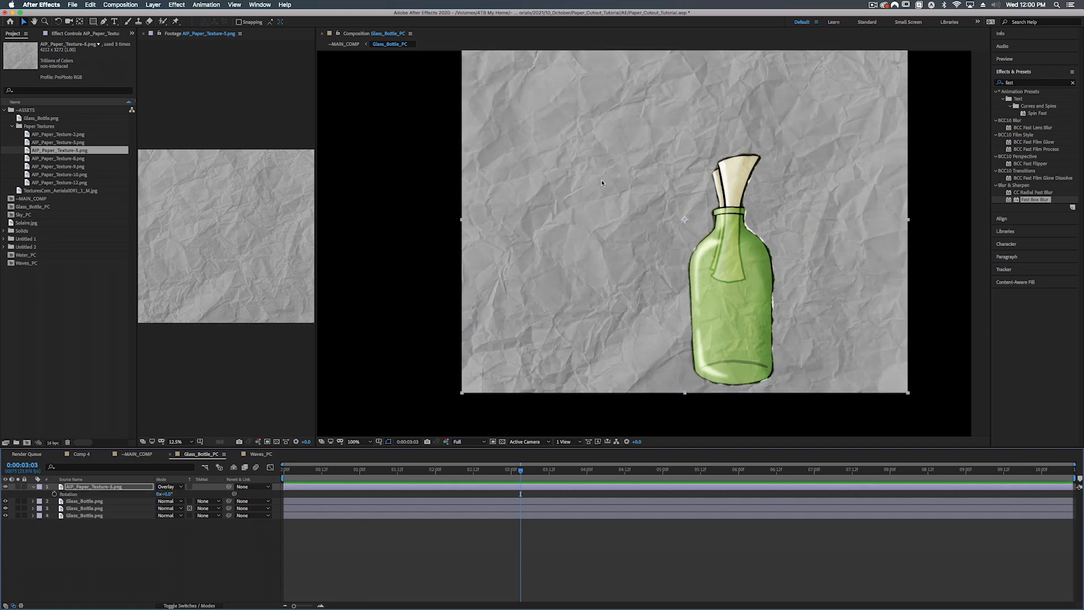
pyautogui.press('w')
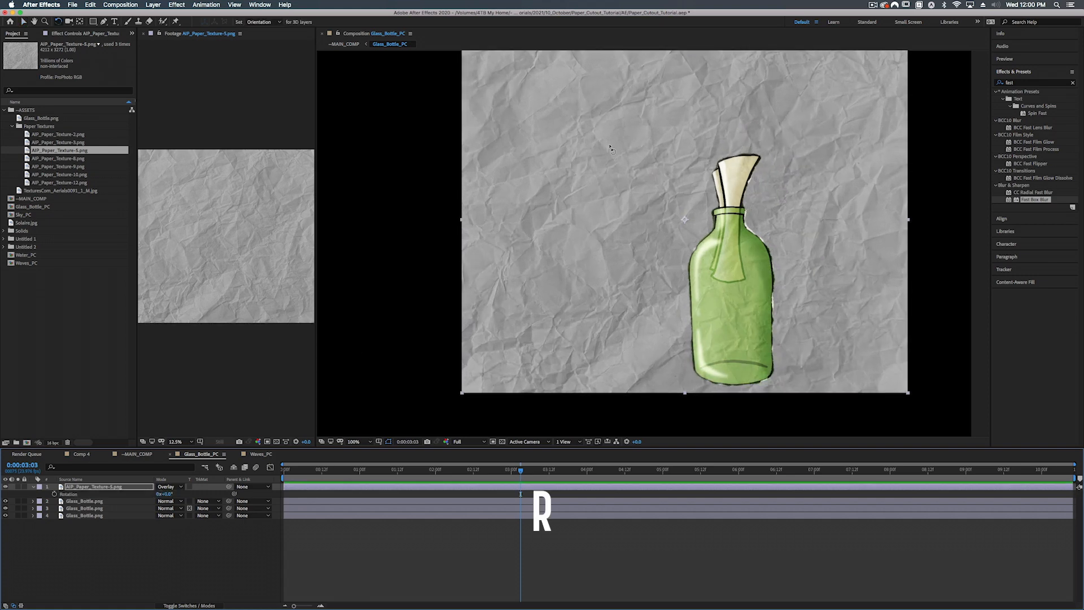
pyautogui.click(167, 494)
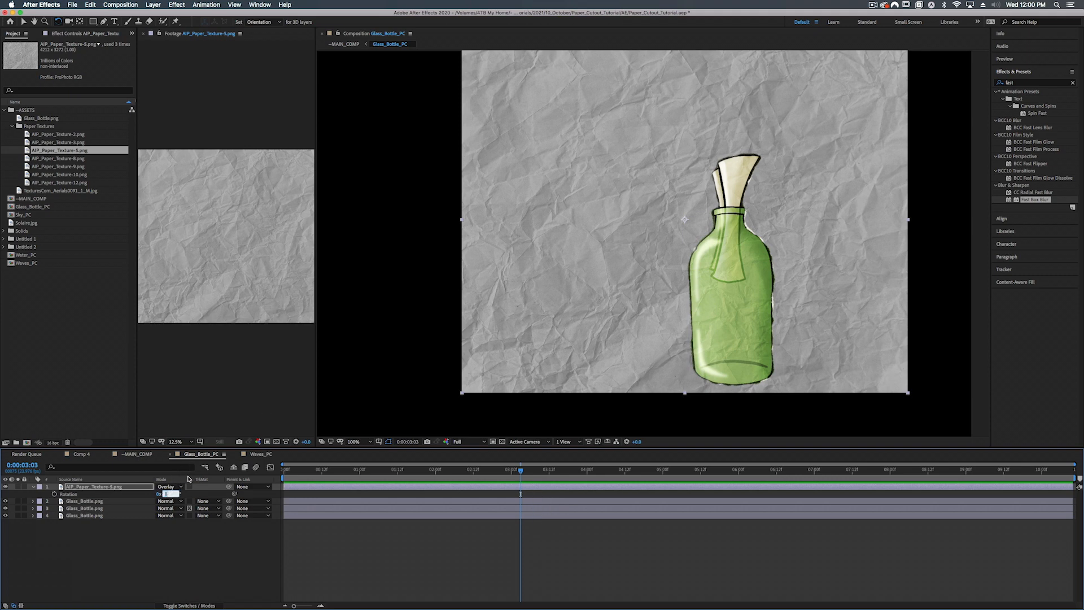
pyautogui.write('90')
pyautogui.press('Return')
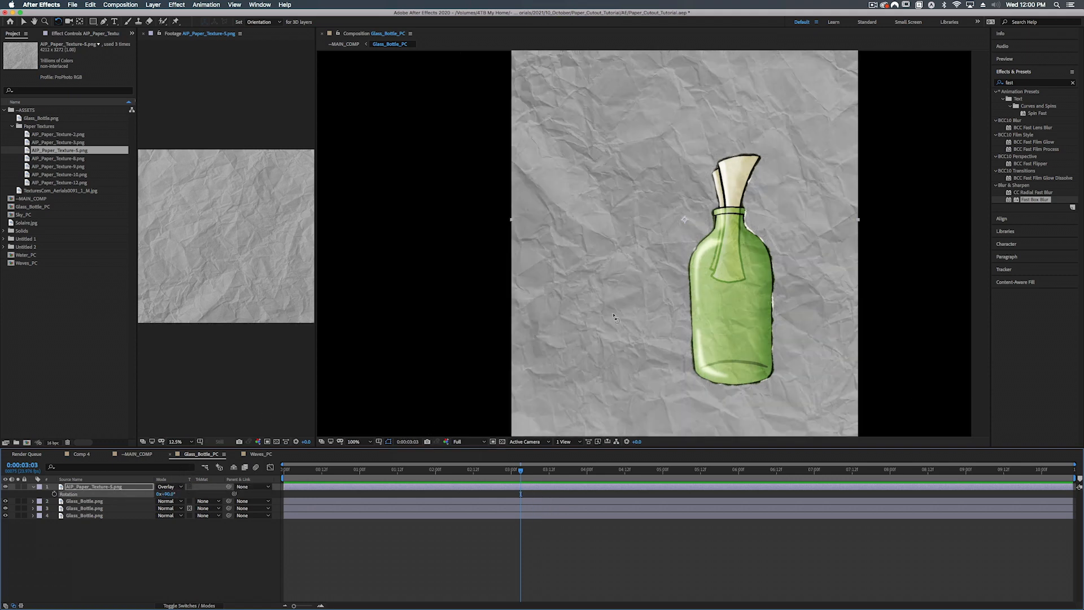
pyautogui.press('v')
pyautogui.moveTo(626, 299); pyautogui.dragTo(670, 299)
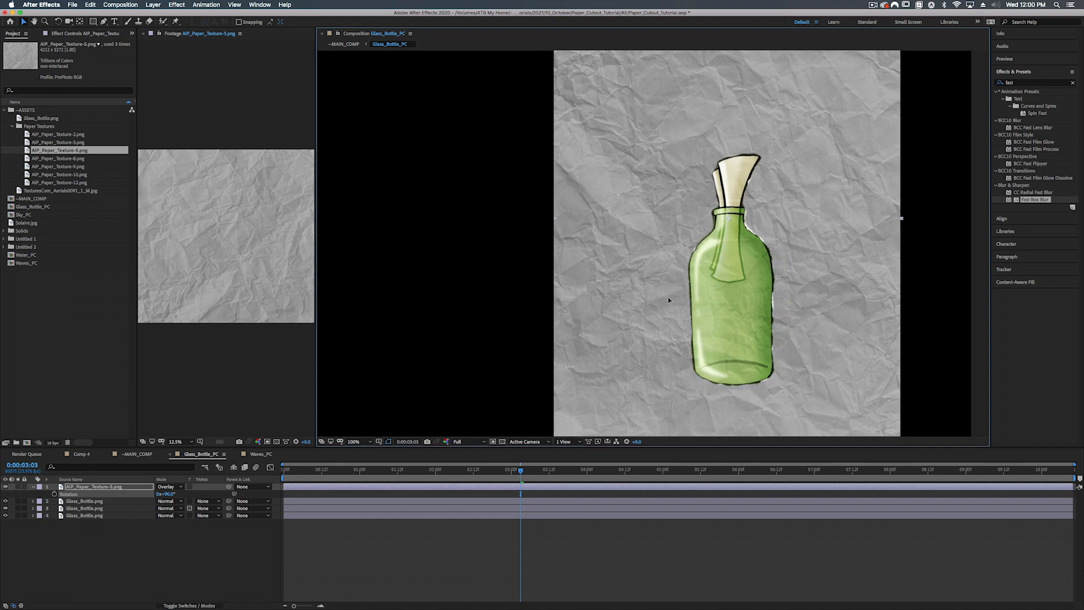
# - Reduce the paper texture layer's scale to 19% and reposition it around the bottle
pyautogui.press('s')
pyautogui.moveTo(176, 494); pyautogui.dragTo(174, 492)
pyautogui.moveTo(669, 139); pyautogui.dragTo(674, 175)
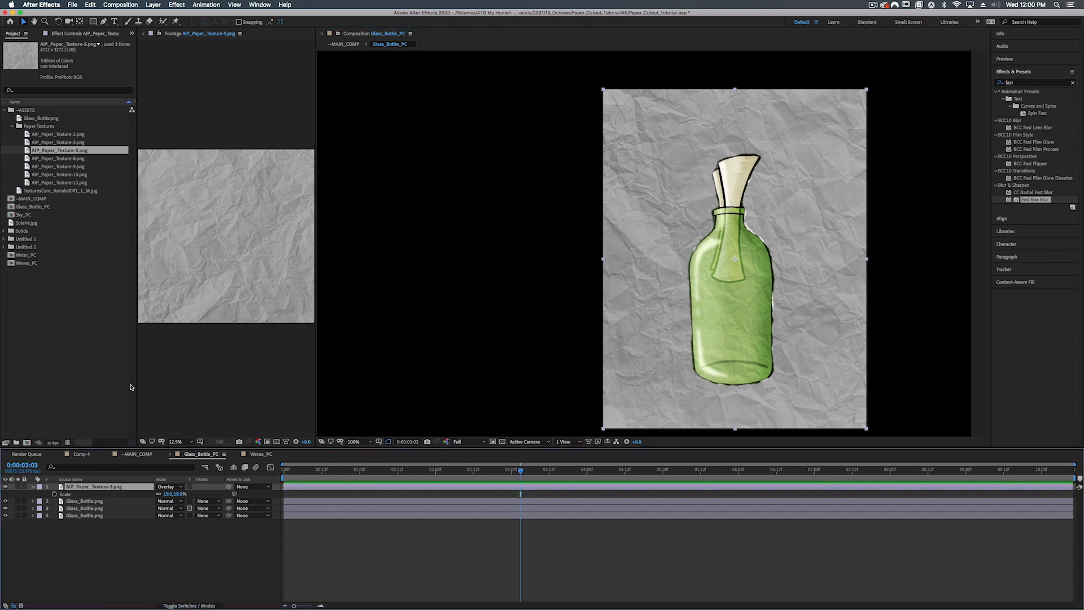
# - Apply Curves to the paper texture with a contrast-boosting S-curve and preserve the layer's underlying transparency
pyautogui.click(1026, 83)
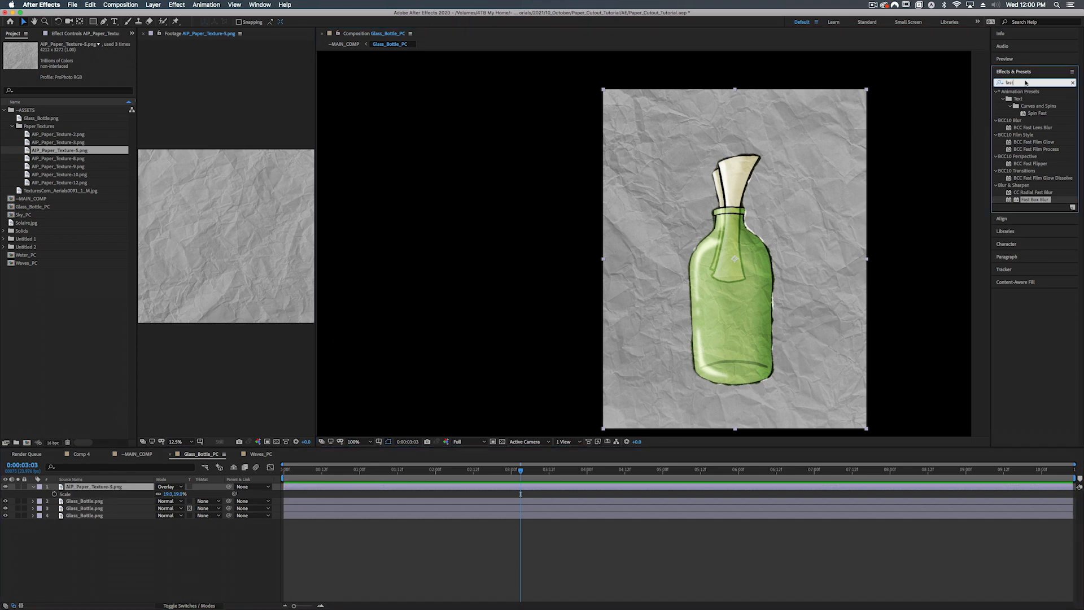
pyautogui.write('curves')
pyautogui.moveTo(1029, 120); pyautogui.dragTo(89, 487)
pyautogui.moveTo(59, 151); pyautogui.dragTo(57, 168)
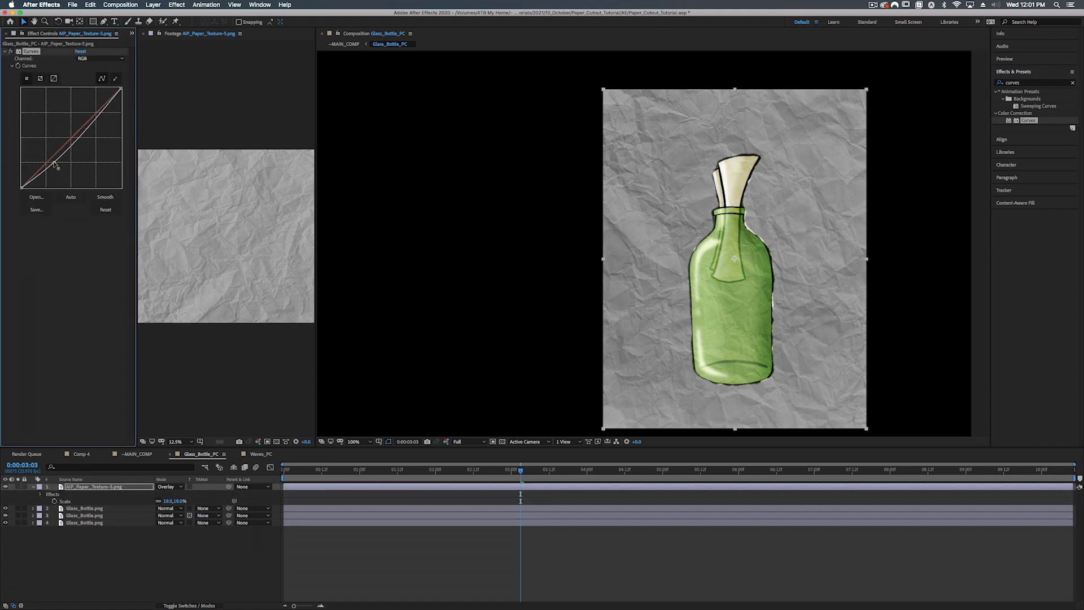
pyautogui.moveTo(102, 115); pyautogui.dragTo(101, 107)
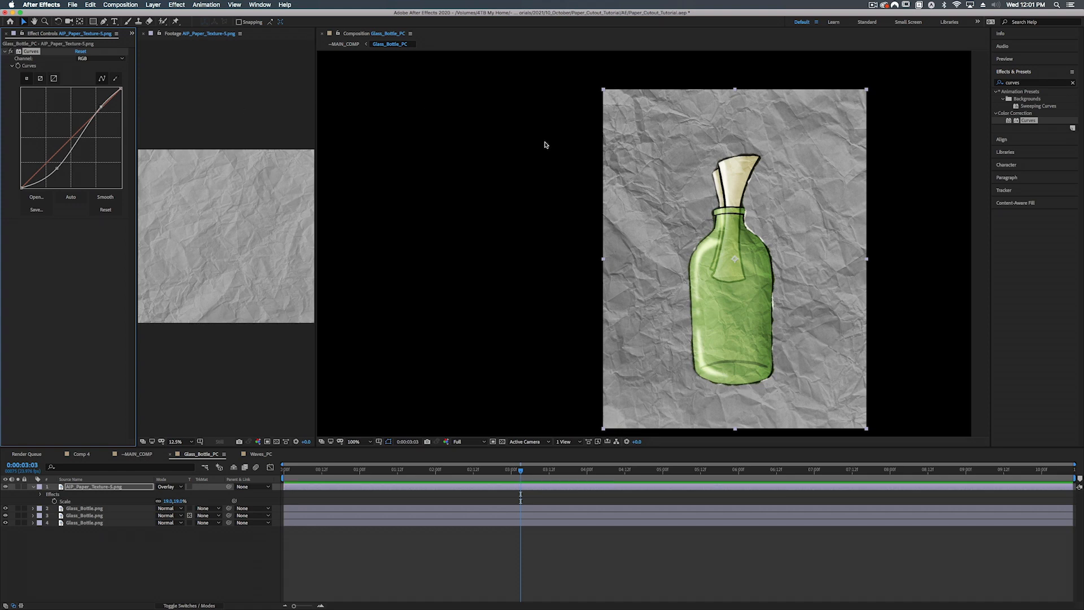
pyautogui.click(189, 487)
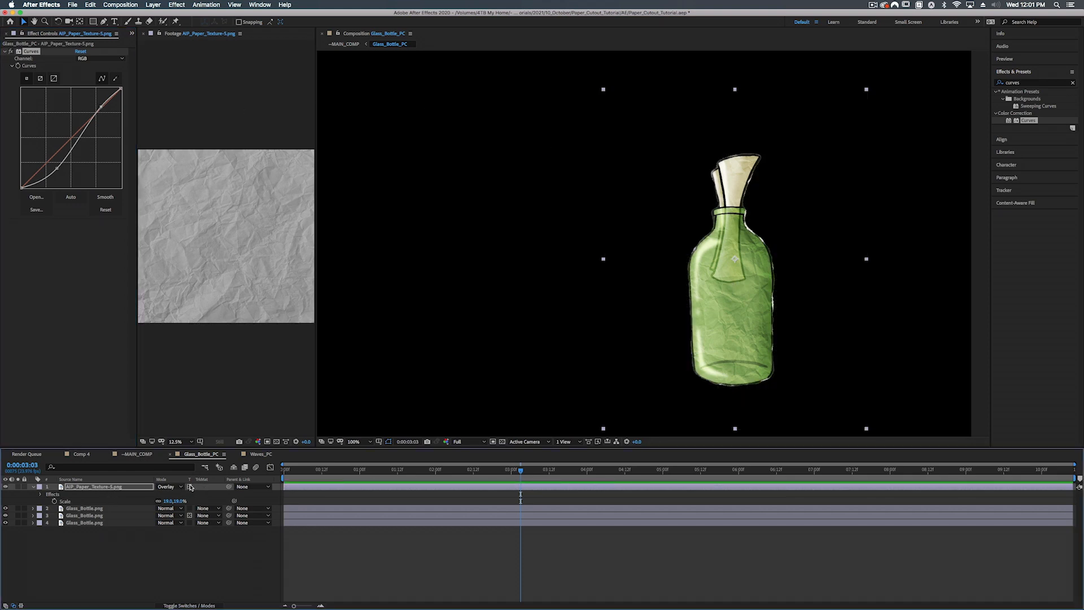
# - Return to the ~MAIN_COMP composition, close the paper texture footage viewer and show the project files
pyautogui.click(136, 454)
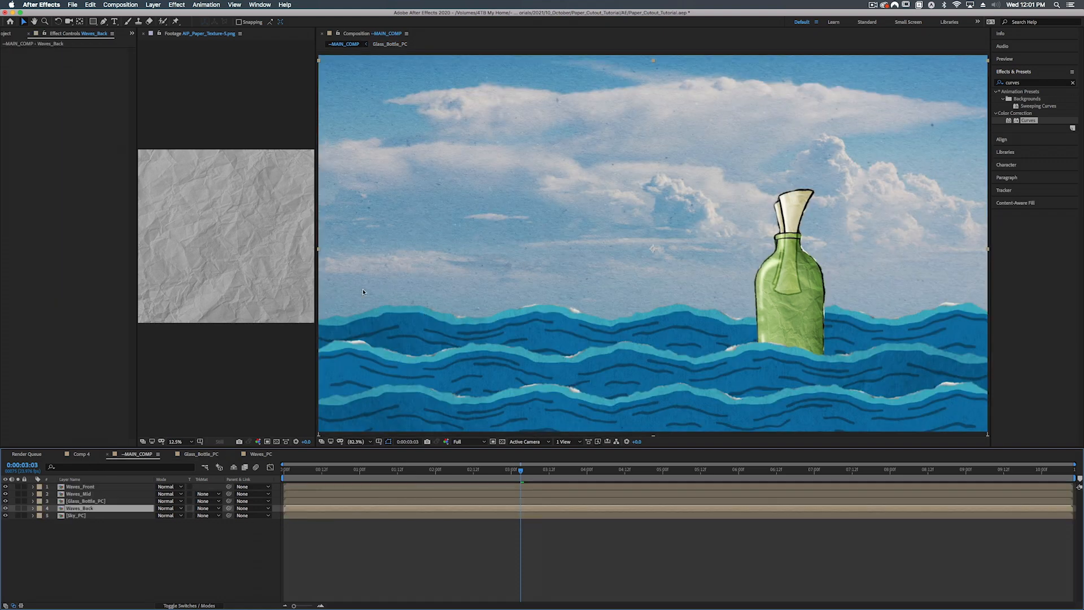
pyautogui.click(142, 33)
pyautogui.click(20, 33)
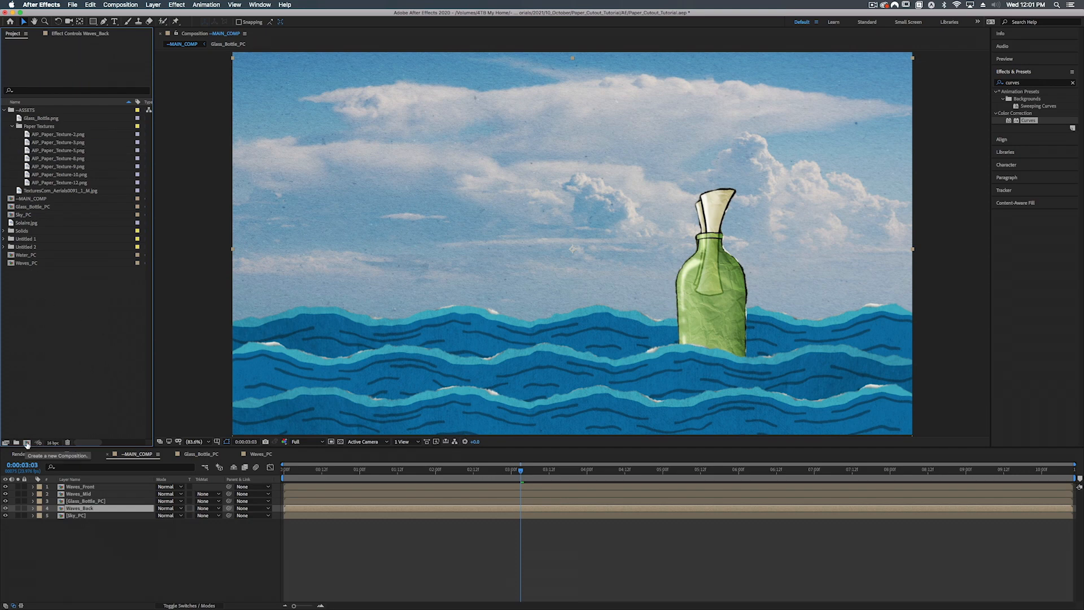
# - Create a 500 x 500 px composition named Sun_Comp with the aspect ratio unlocked
pyautogui.click(26, 444)
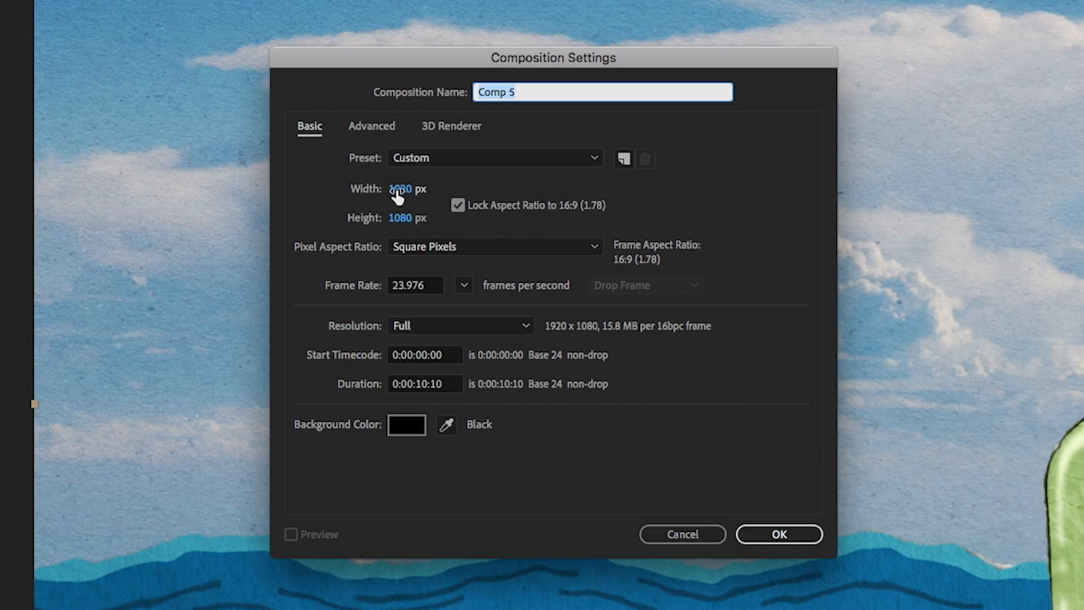
pyautogui.click(386, 158)
pyautogui.write('500')
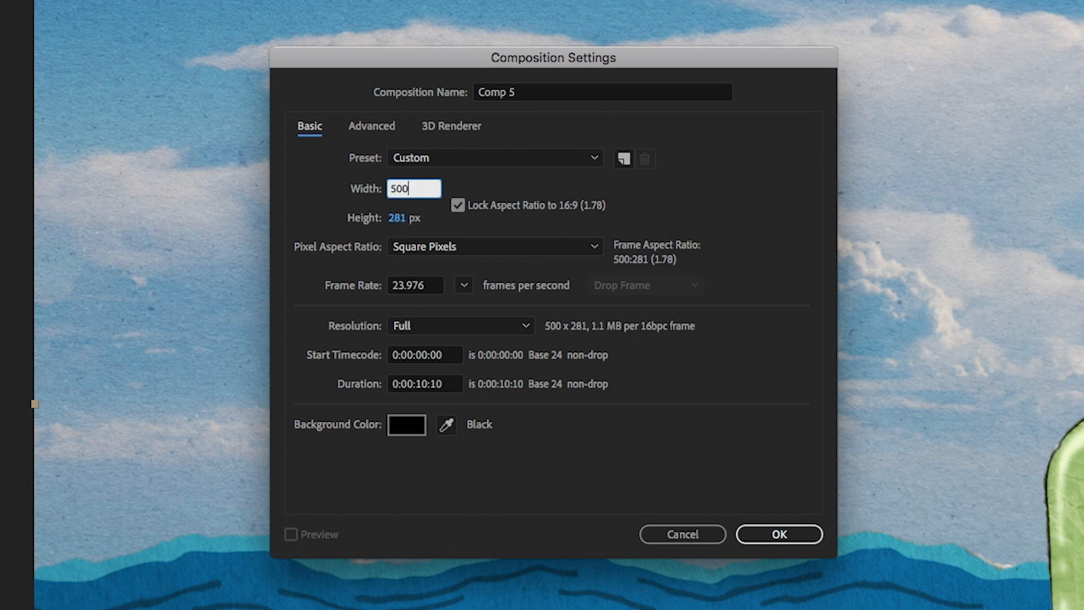
pyautogui.click(459, 209)
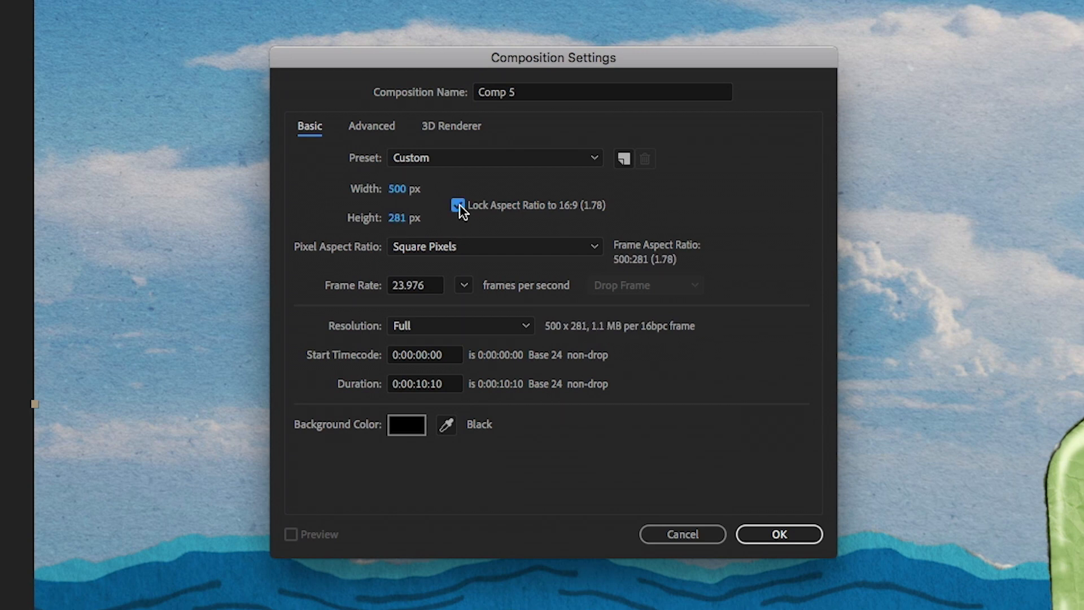
pyautogui.click(458, 205)
pyautogui.click(398, 218)
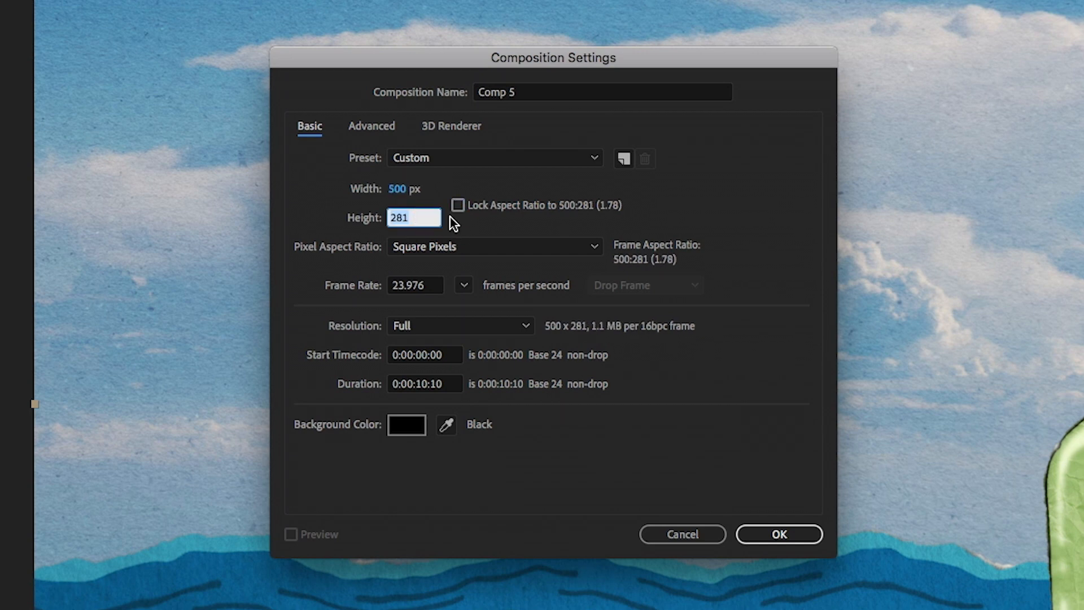
pyautogui.write('500')
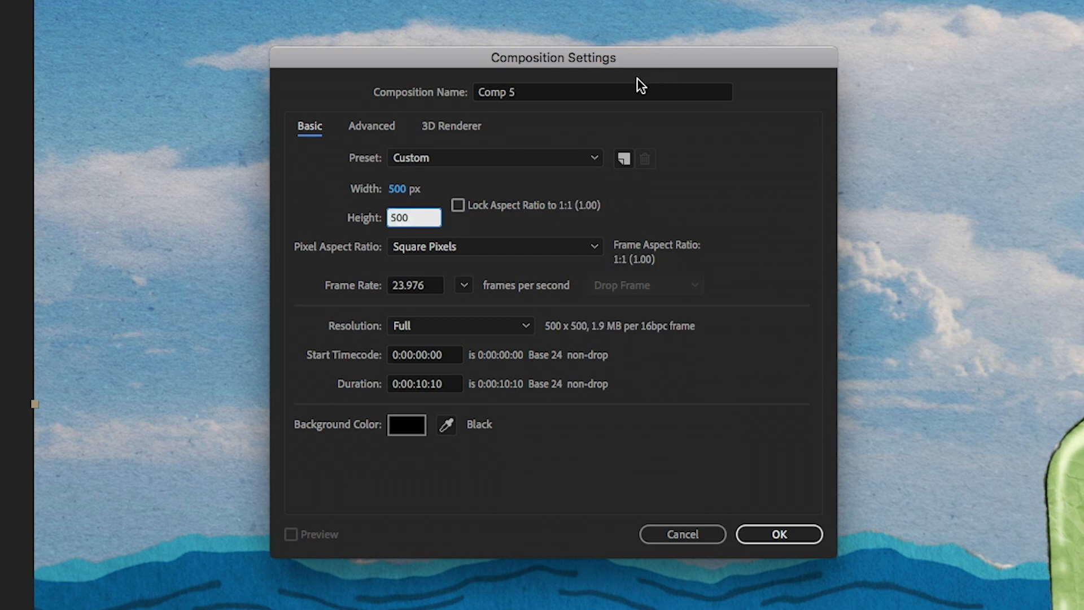
pyautogui.click(624, 95)
pyautogui.write('Sun')
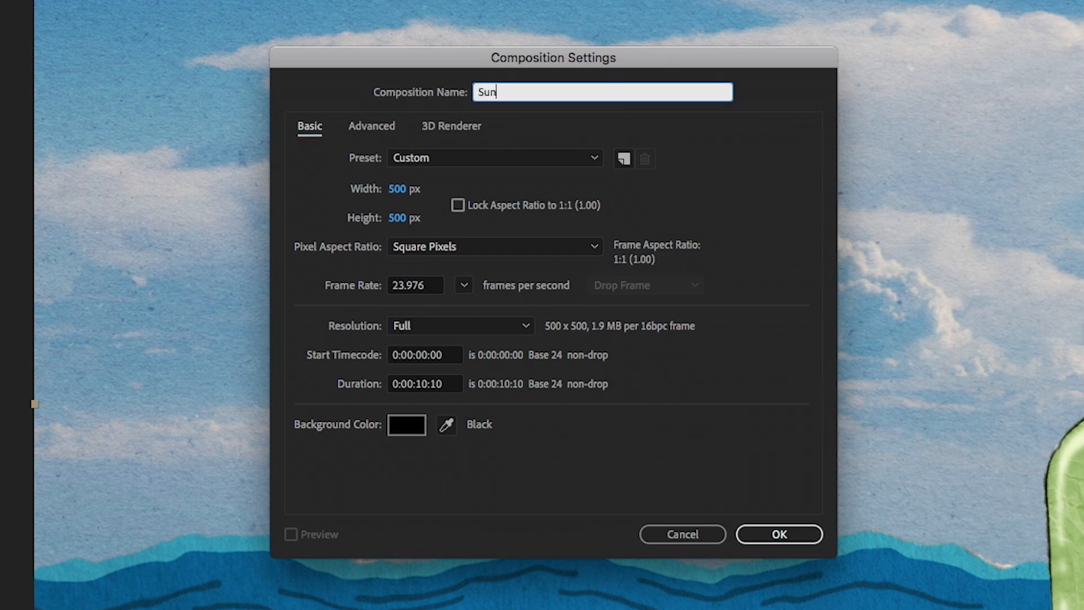
pyautogui.write('_Comp')
pyautogui.press('Return')
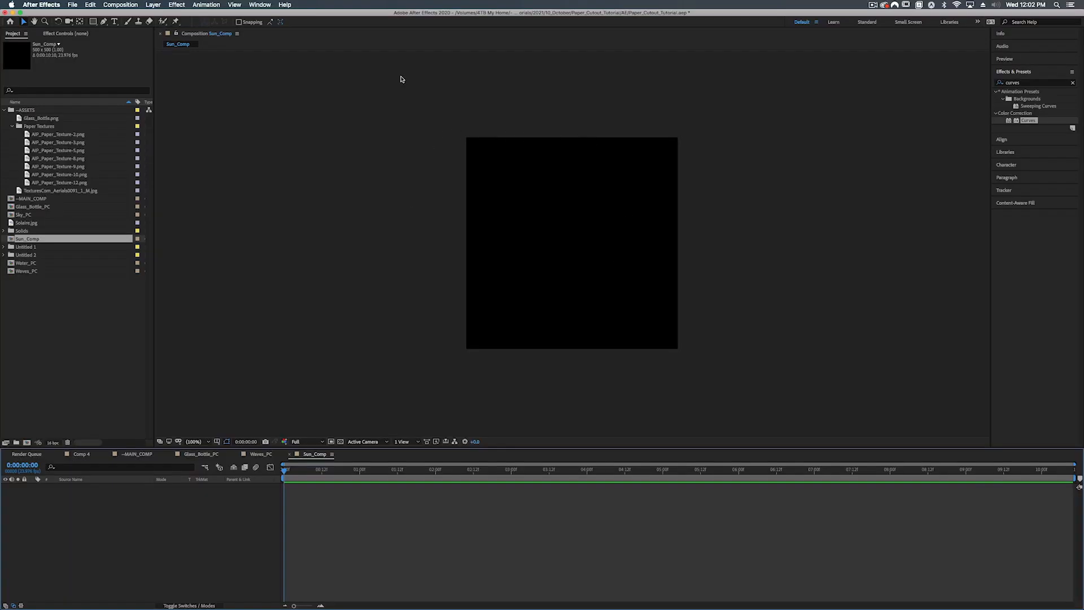
# - Add a star shape that fills the Sun_Comp frame using the Star Tool, and open its stroke color settings
pyautogui.click(93, 22)
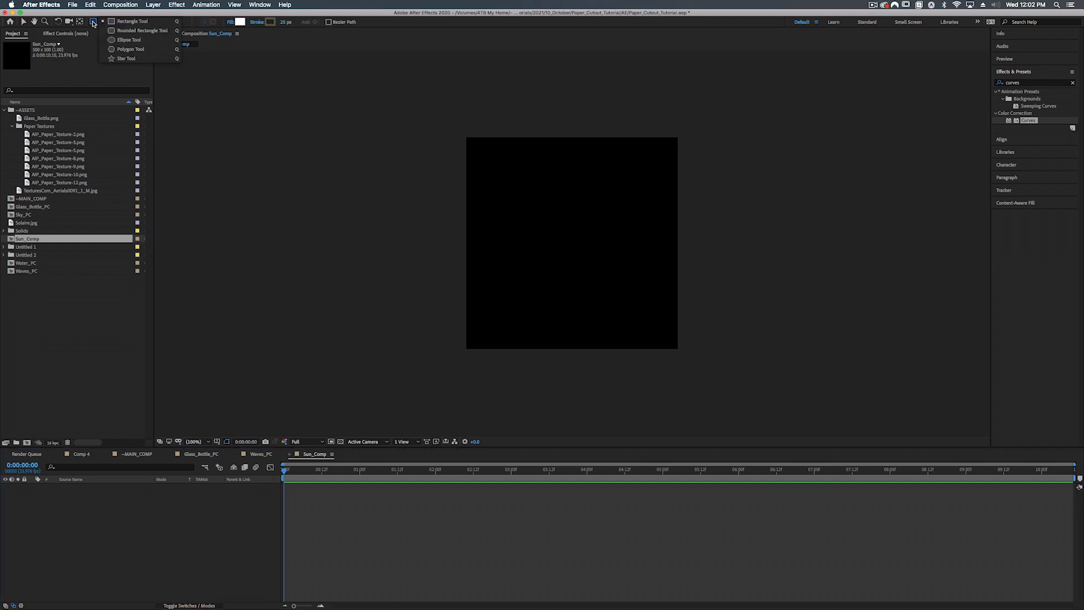
pyautogui.click(131, 59)
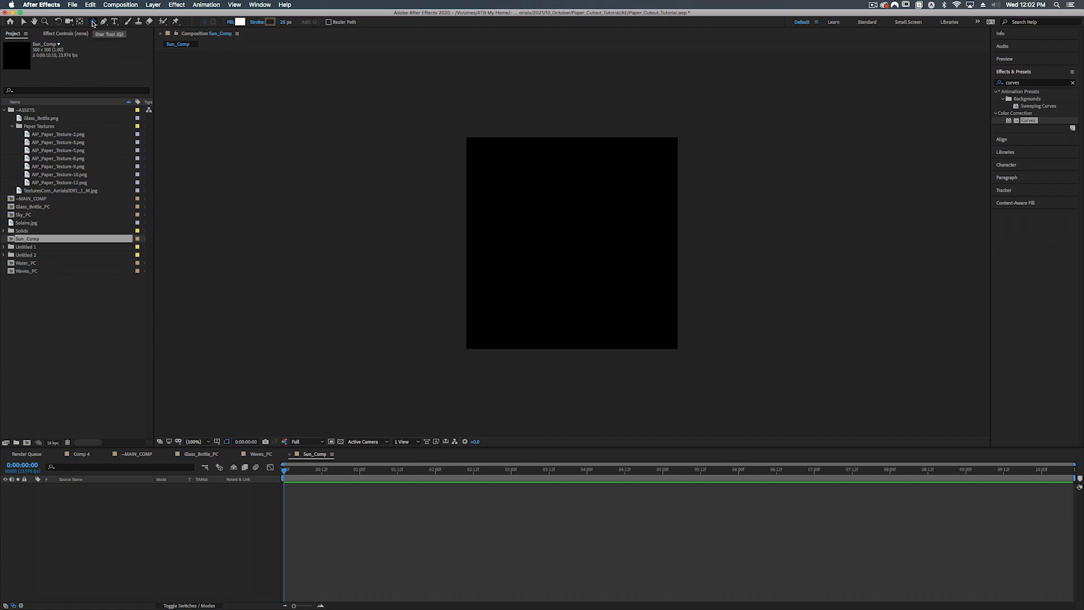
pyautogui.doubleClick(93, 21)
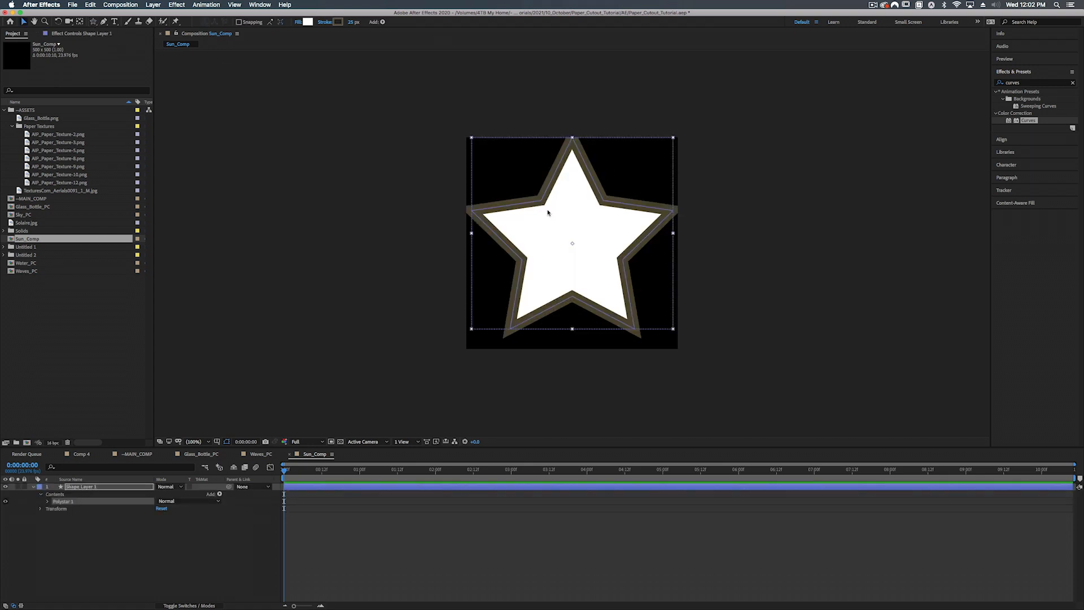
pyautogui.click(338, 22)
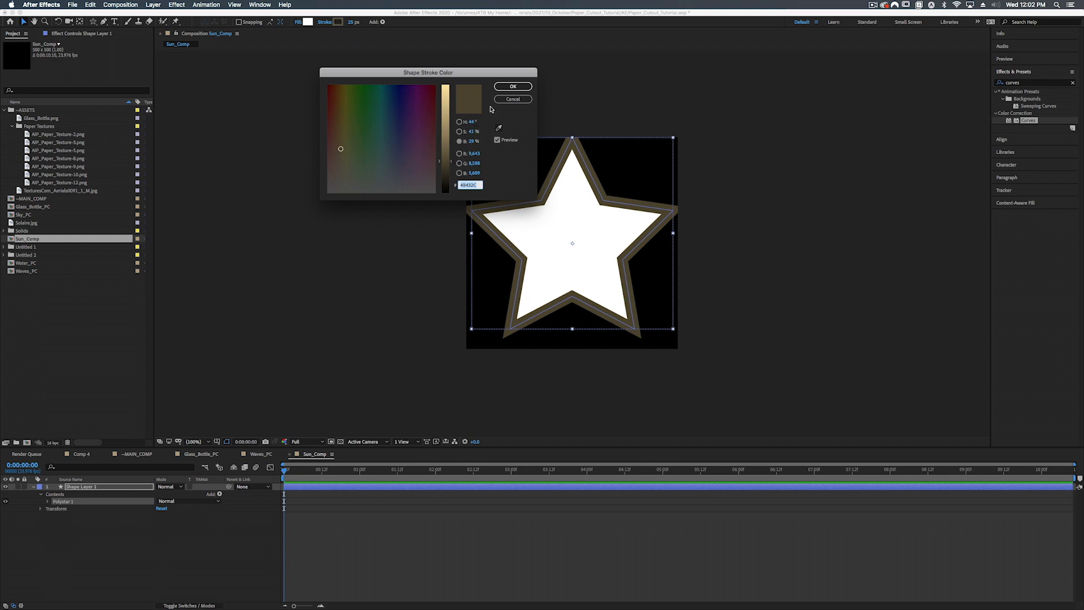
pyautogui.click(507, 89)
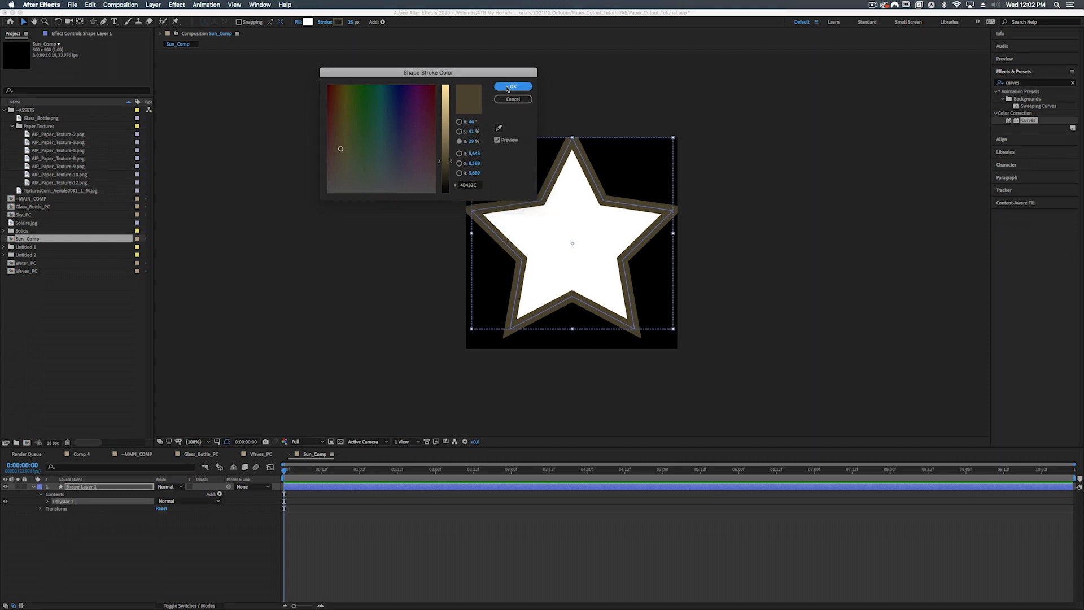
# - Set the star's stroke width to 9 px and give its polystar path 10 points
pyautogui.moveTo(349, 24); pyautogui.dragTo(350, 31)
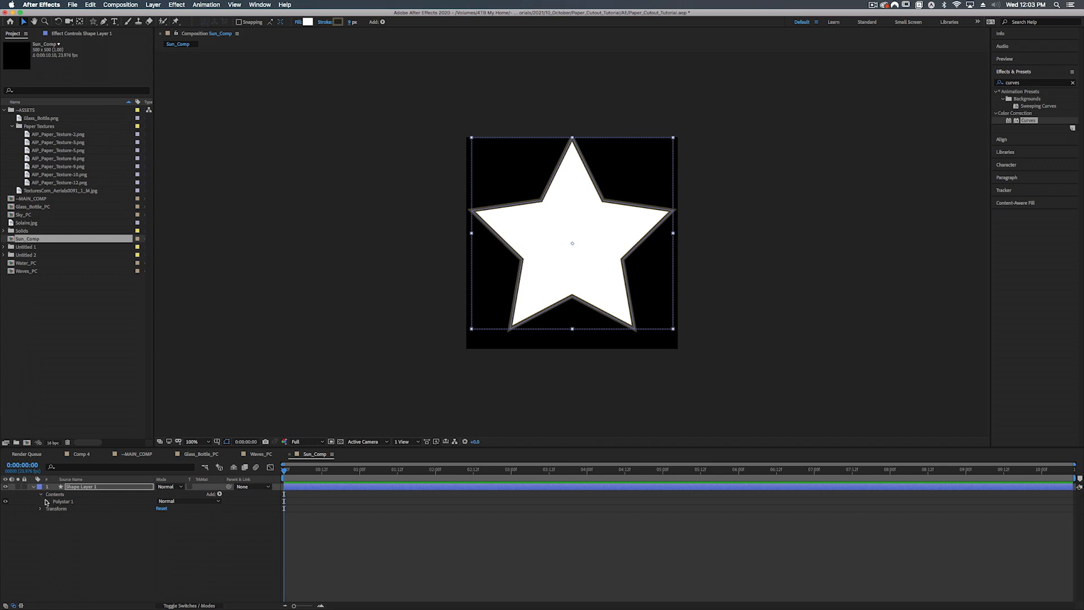
pyautogui.click(47, 502)
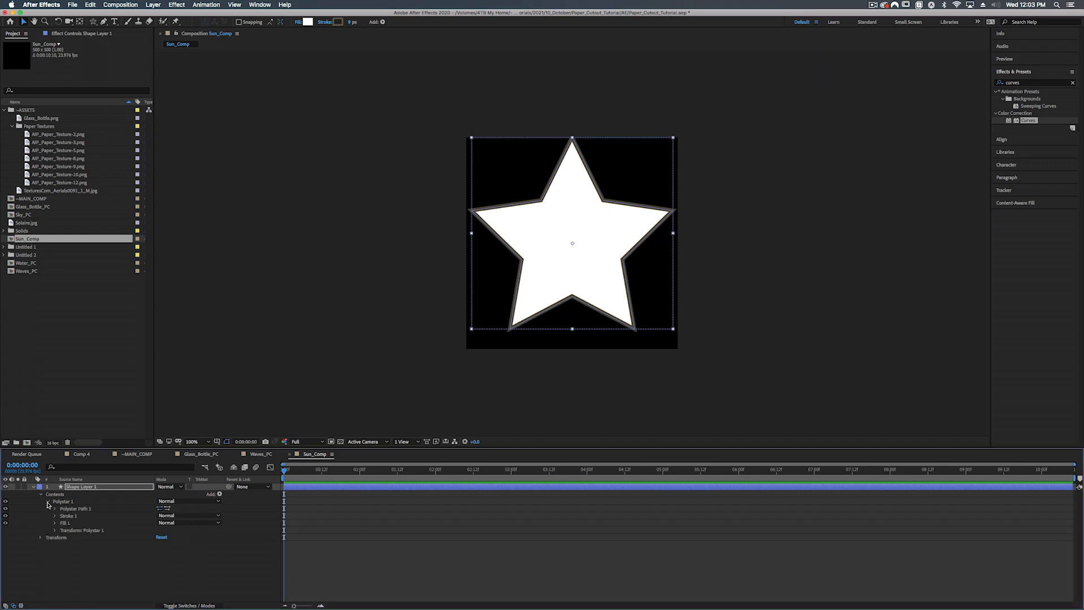
pyautogui.click(55, 509)
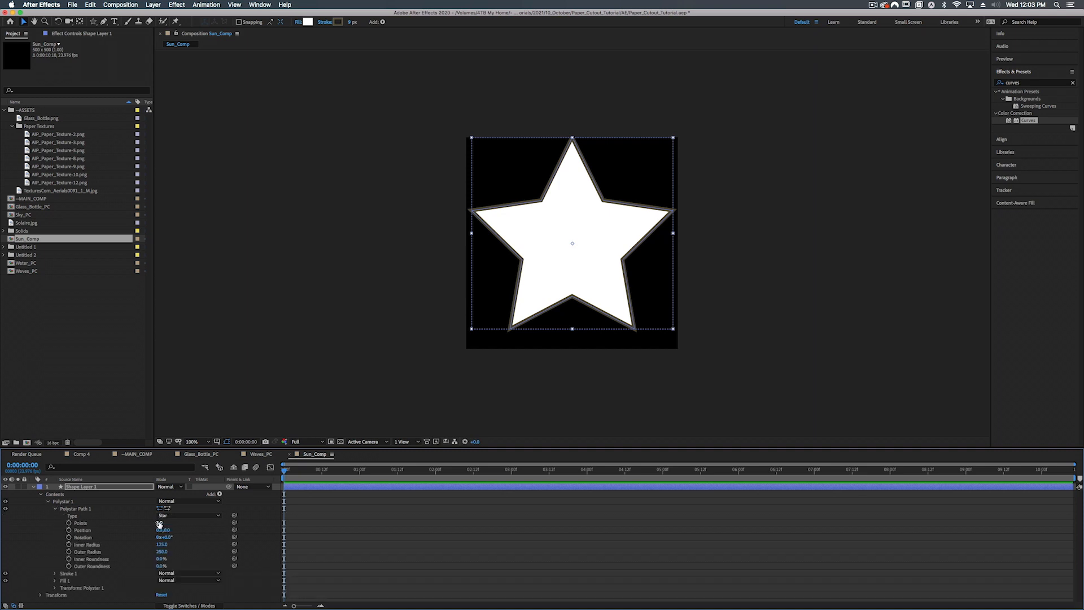
pyautogui.click(159, 524)
pyautogui.press('Return')
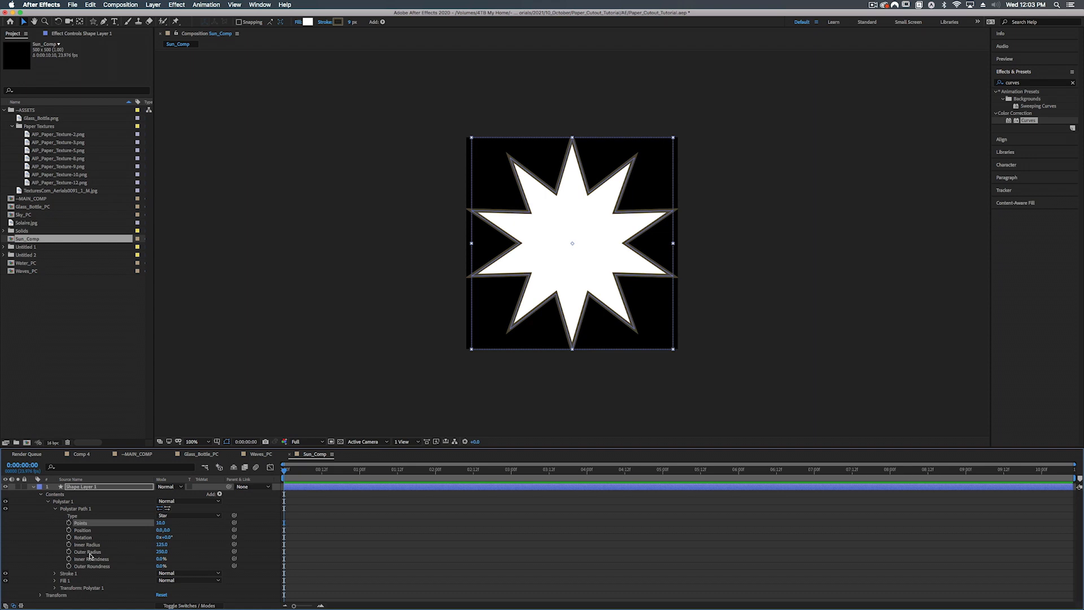
# - Set the star's outer radius to 230 and display the layer alignment options
pyautogui.moveTo(161, 551); pyautogui.dragTo(160, 552)
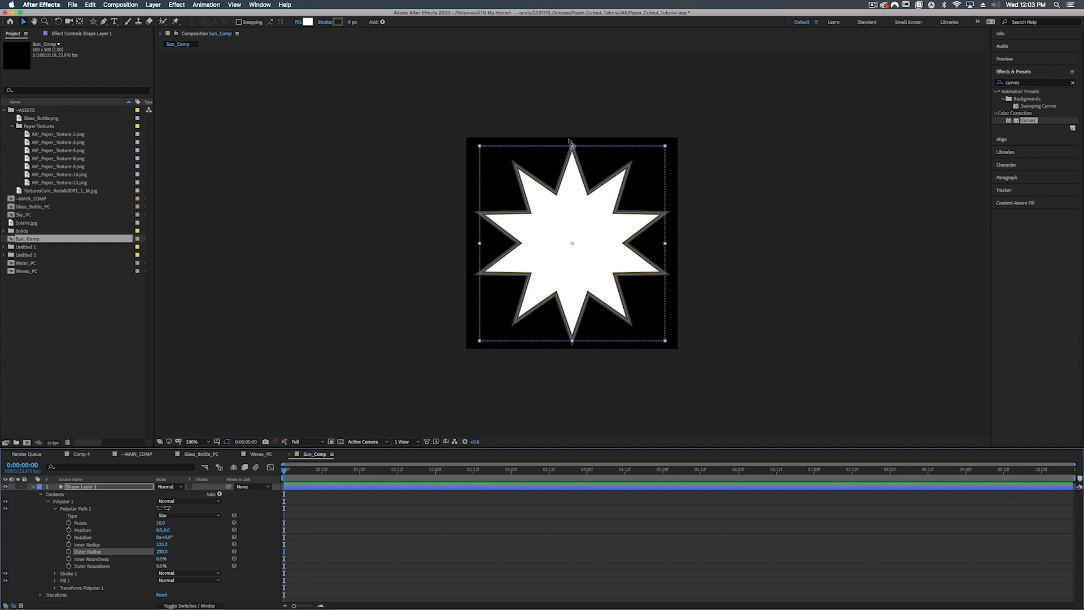
pyautogui.click(1023, 72)
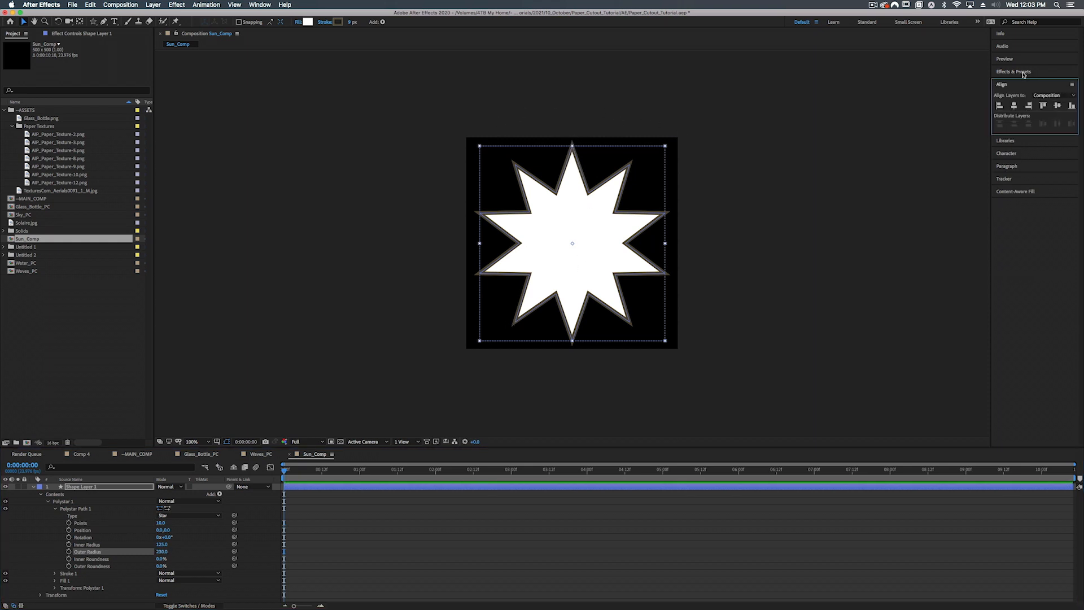
pyautogui.click(1024, 71)
pyautogui.click(1023, 141)
# - Change the star's fill to the salmon orange FFA07D
pyautogui.click(308, 22)
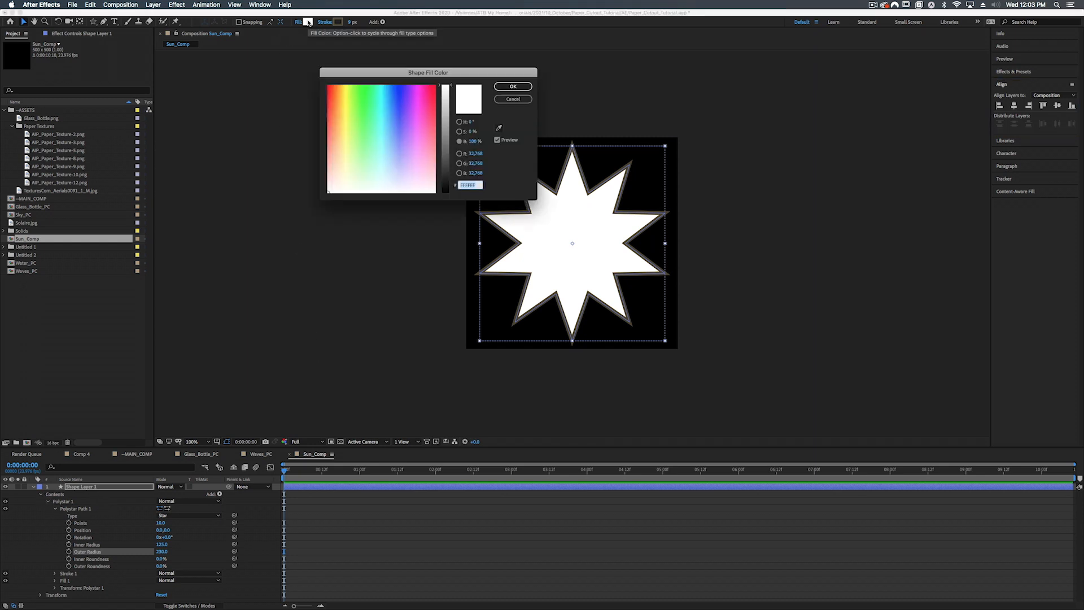
pyautogui.moveTo(351, 118); pyautogui.dragTo(332, 137)
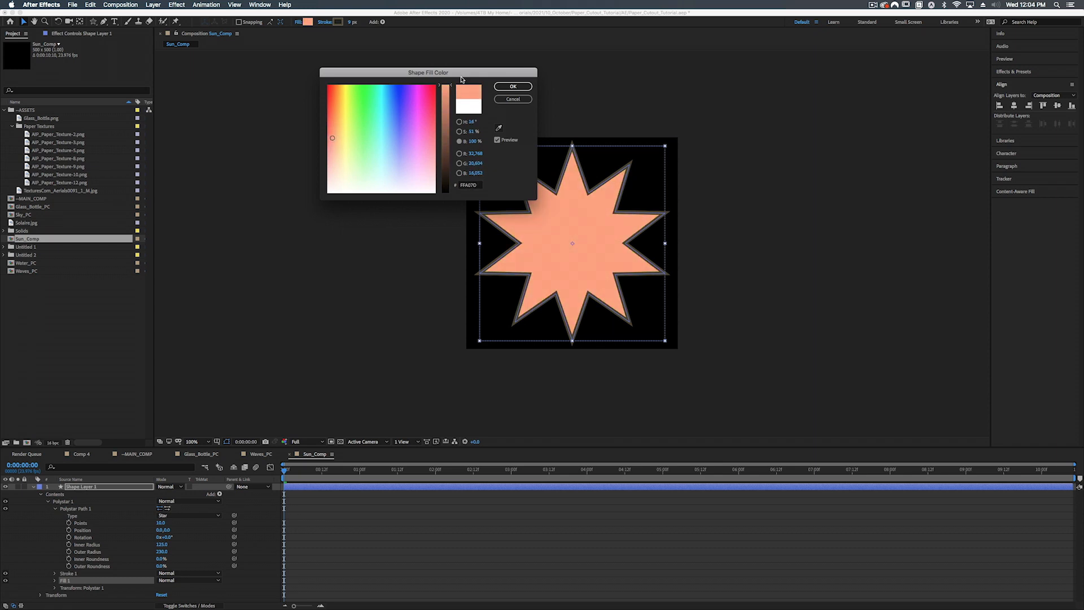
pyautogui.click(510, 88)
# - Duplicate Polystar 1 within the shape layer and set the copy's path rotation to 19°
pyautogui.click(63, 502)
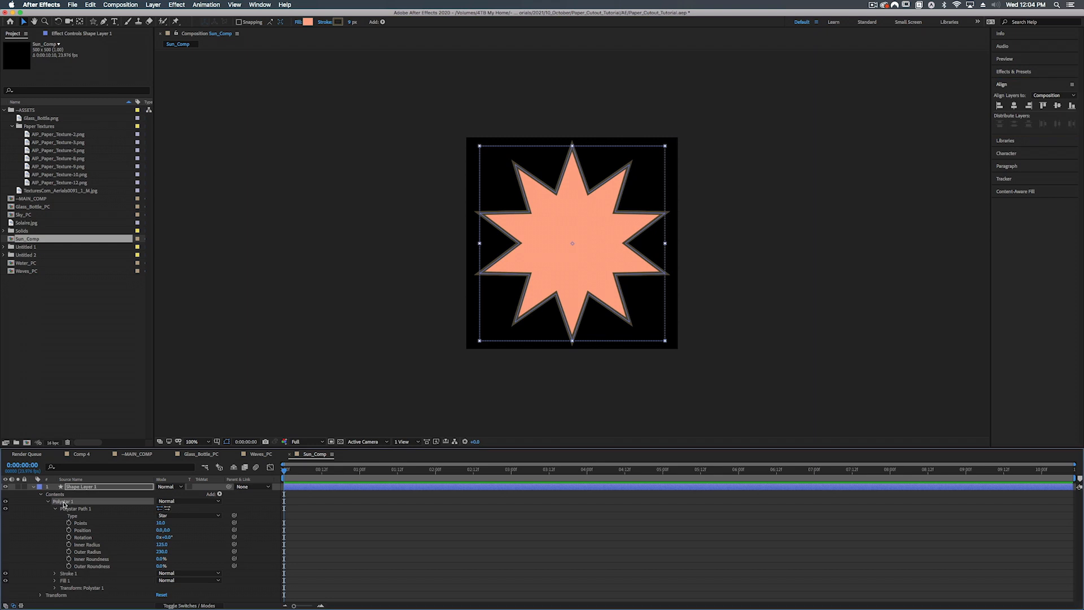
pyautogui.press('super+d')
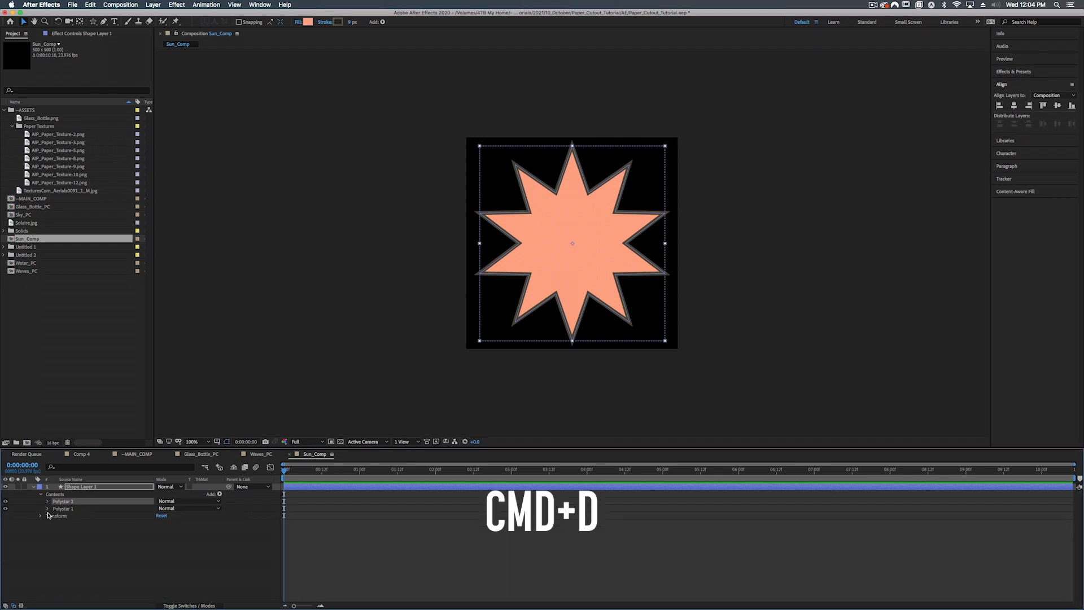
pyautogui.click(47, 502)
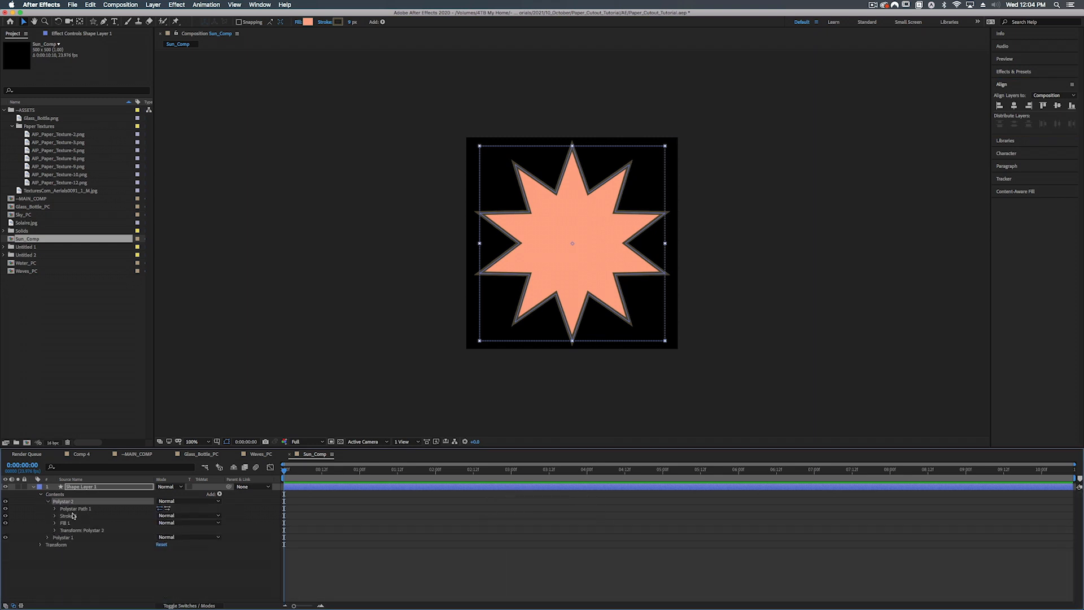
pyautogui.click(55, 510)
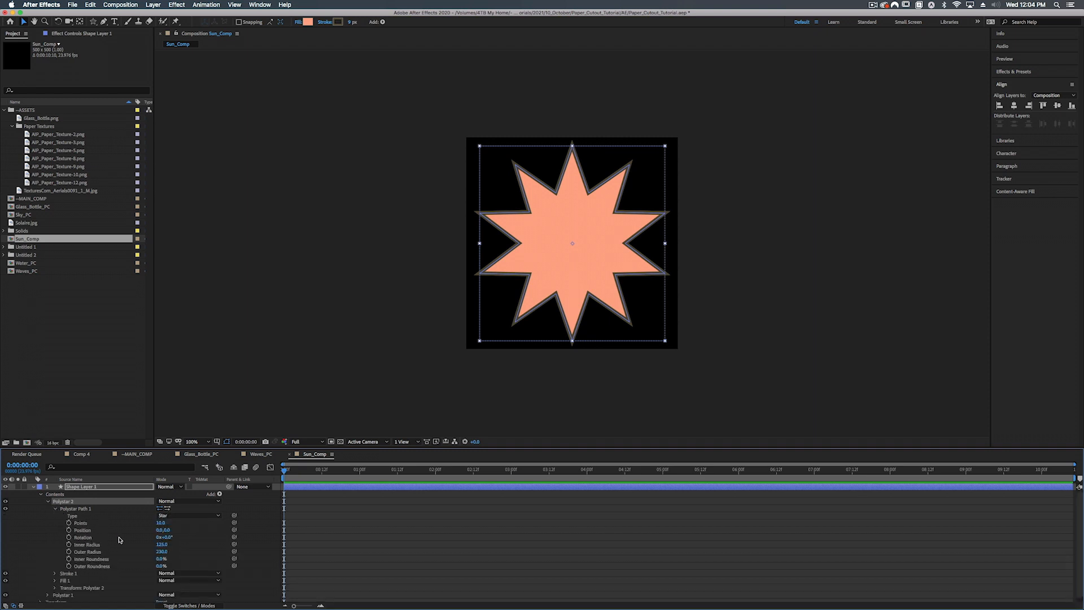
pyautogui.click(166, 537)
pyautogui.press('Return')
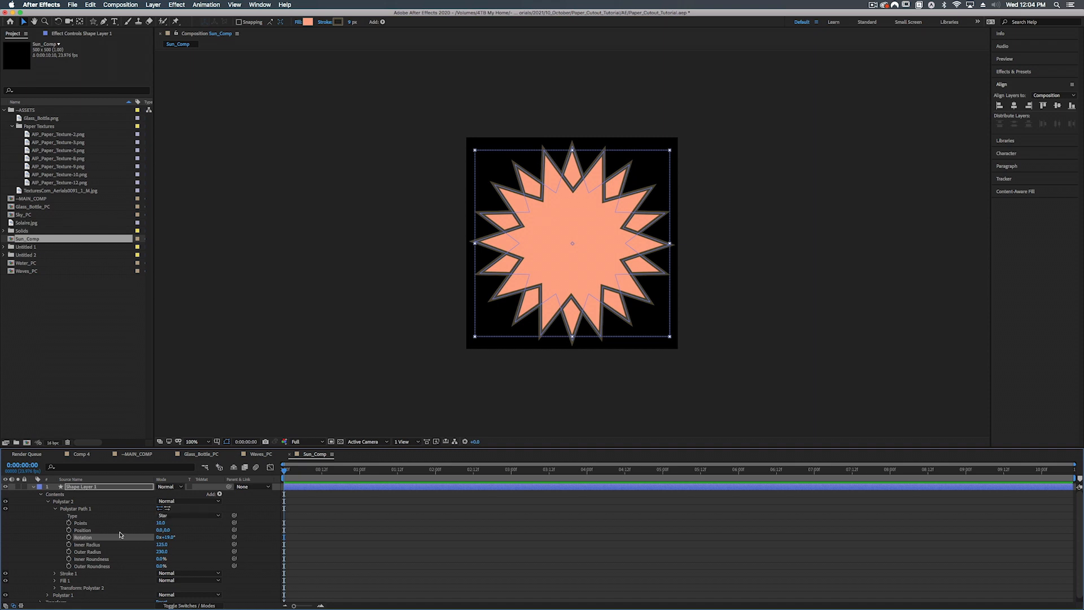
# - Change the fill of the duplicated star, Polystar 2, to the light orange FFC27F
pyautogui.click(66, 501)
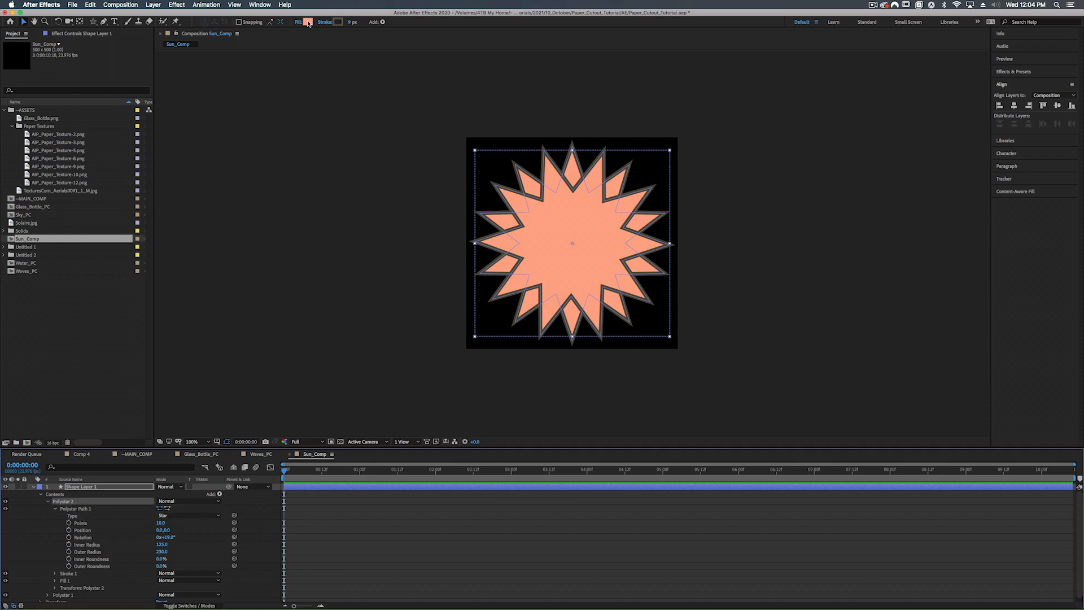
pyautogui.click(308, 23)
pyautogui.moveTo(333, 138); pyautogui.dragTo(336, 138)
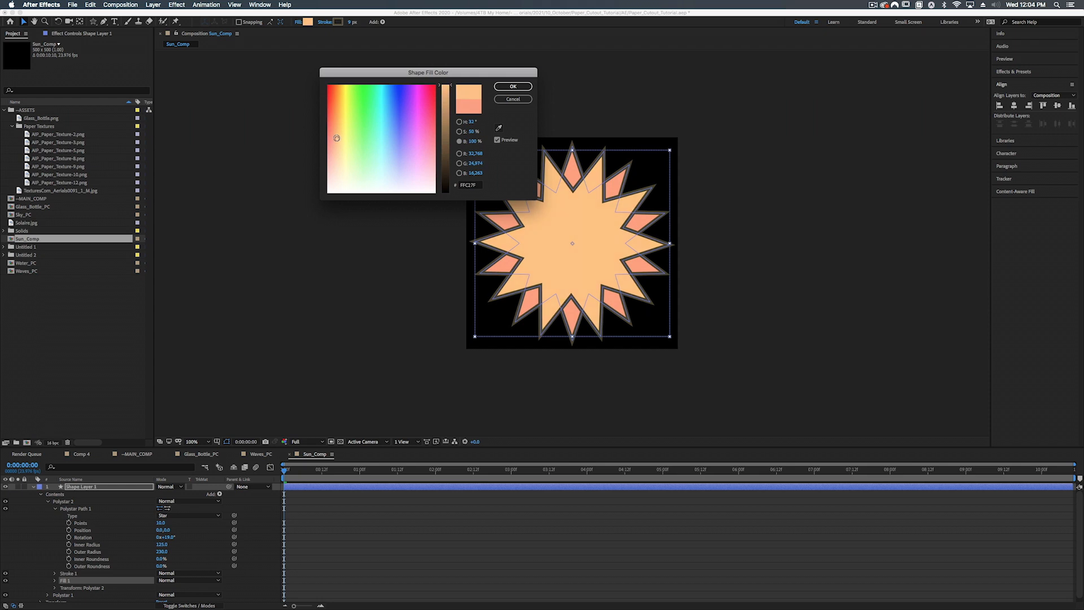
pyautogui.click(513, 86)
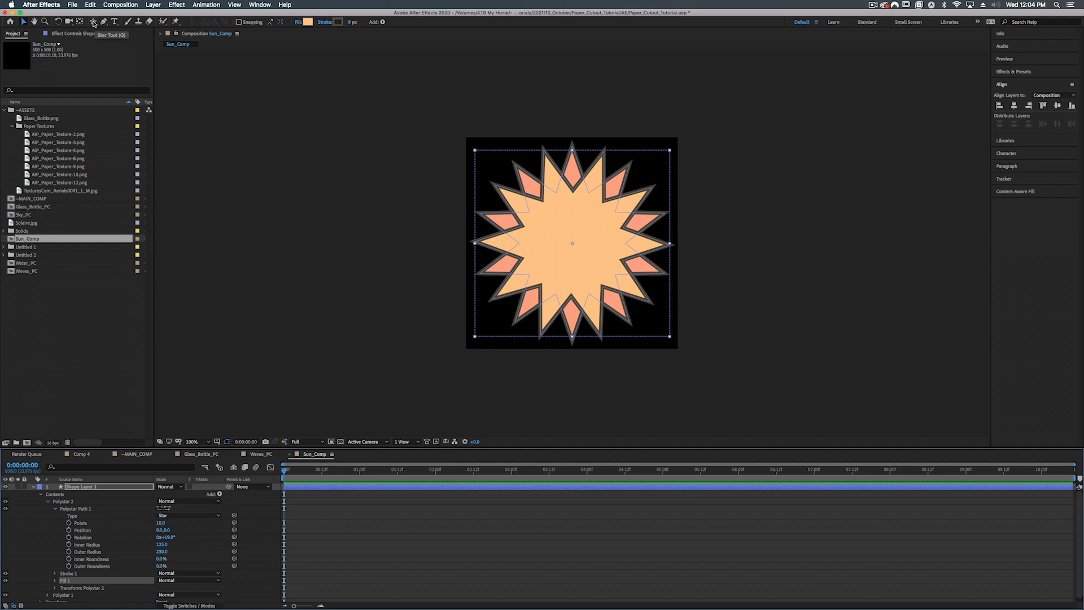
# - Add an ellipse to the same shape layer with the Ellipse Tool and set its size to 271 x 271
pyautogui.moveTo(94, 24); pyautogui.dragTo(126, 41)
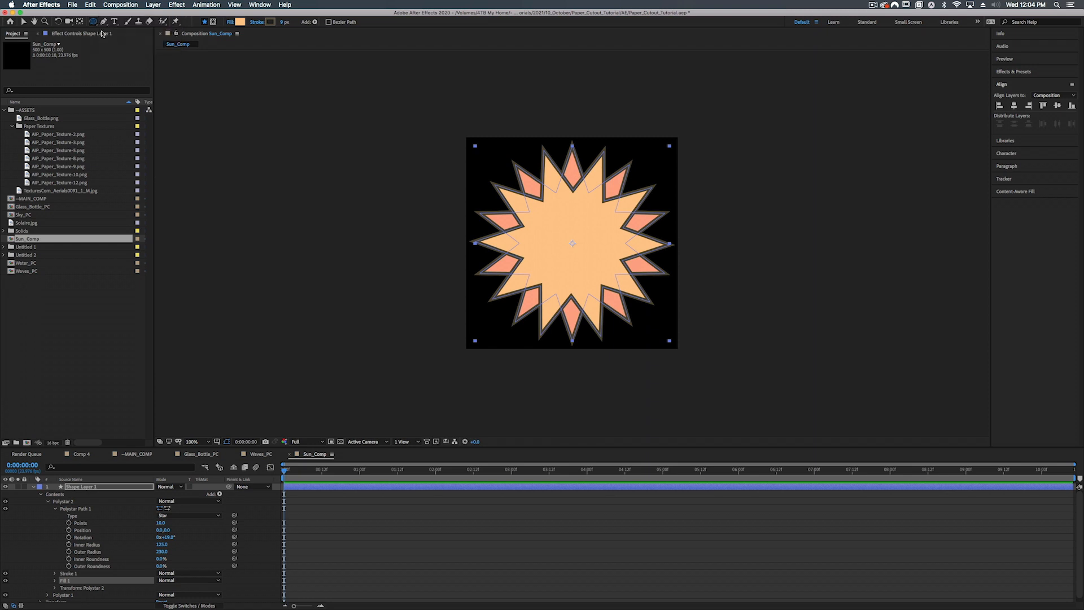
pyautogui.doubleClick(94, 23)
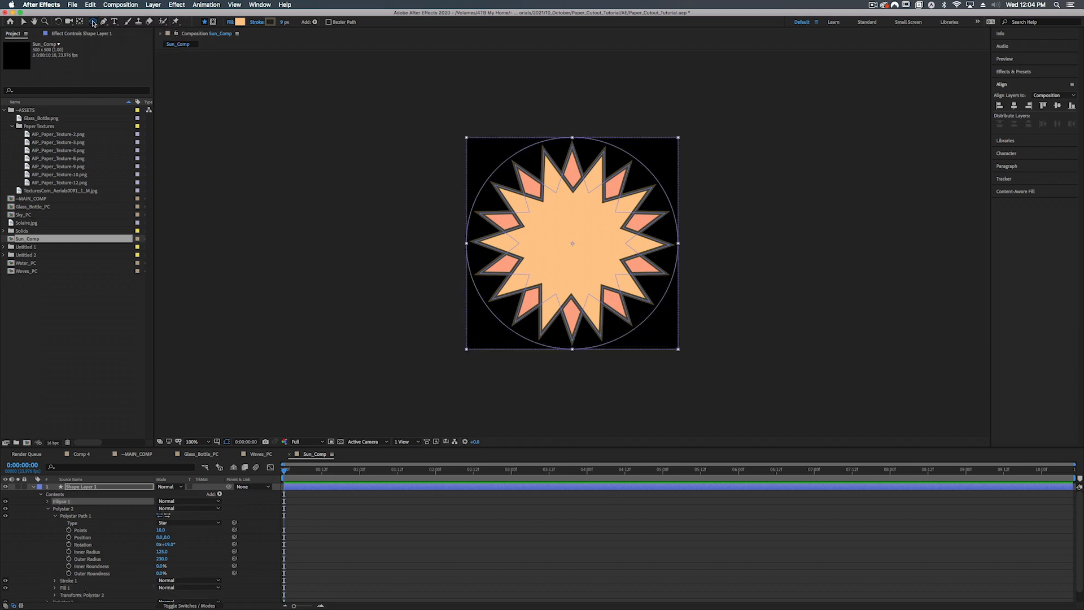
pyautogui.click(48, 508)
pyautogui.click(47, 501)
pyautogui.click(55, 509)
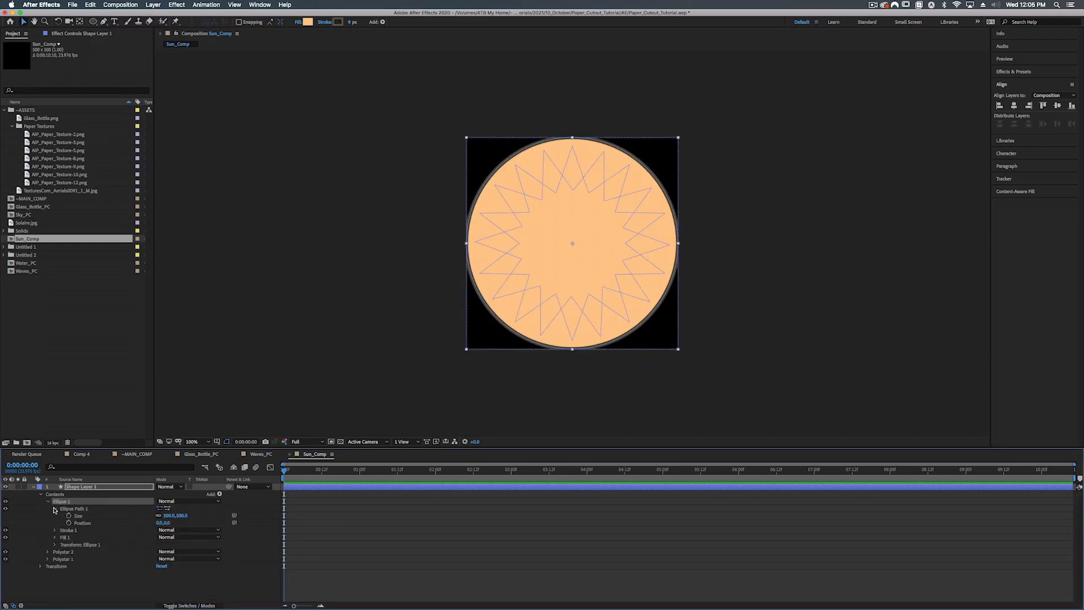
pyautogui.moveTo(168, 515); pyautogui.dragTo(118, 558)
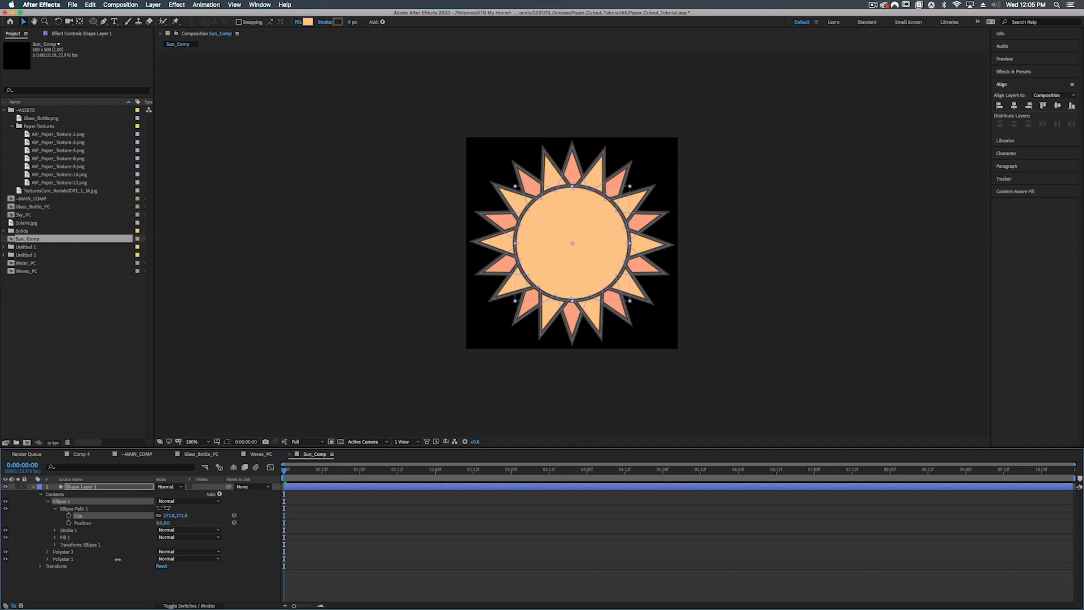
# - Change the central circle's fill to the pale yellow FFE996
pyautogui.click(71, 501)
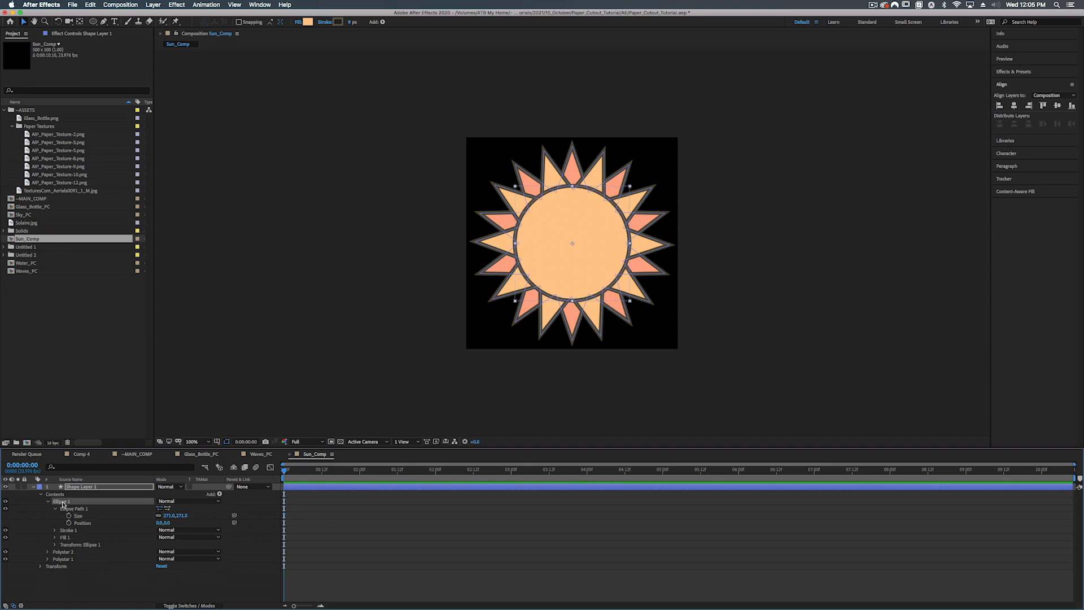
pyautogui.click(308, 23)
pyautogui.moveTo(339, 137)
pyautogui.mouseDown()
pyautogui.moveTo(340, 109)
pyautogui.moveTo(341, 126)
pyautogui.mouseUp()
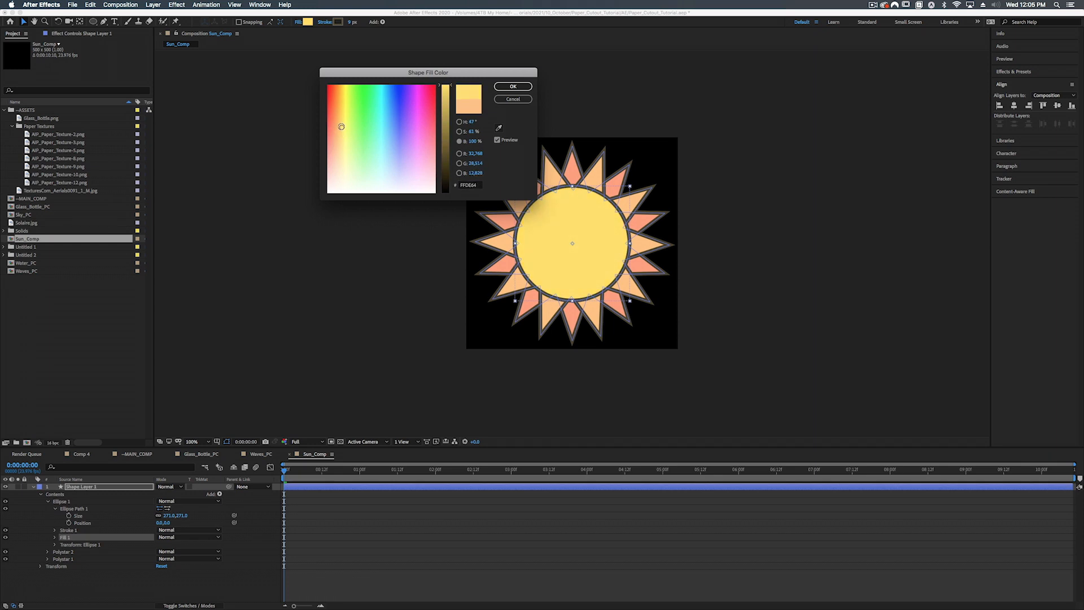
pyautogui.moveTo(472, 131); pyautogui.dragTo(461, 131)
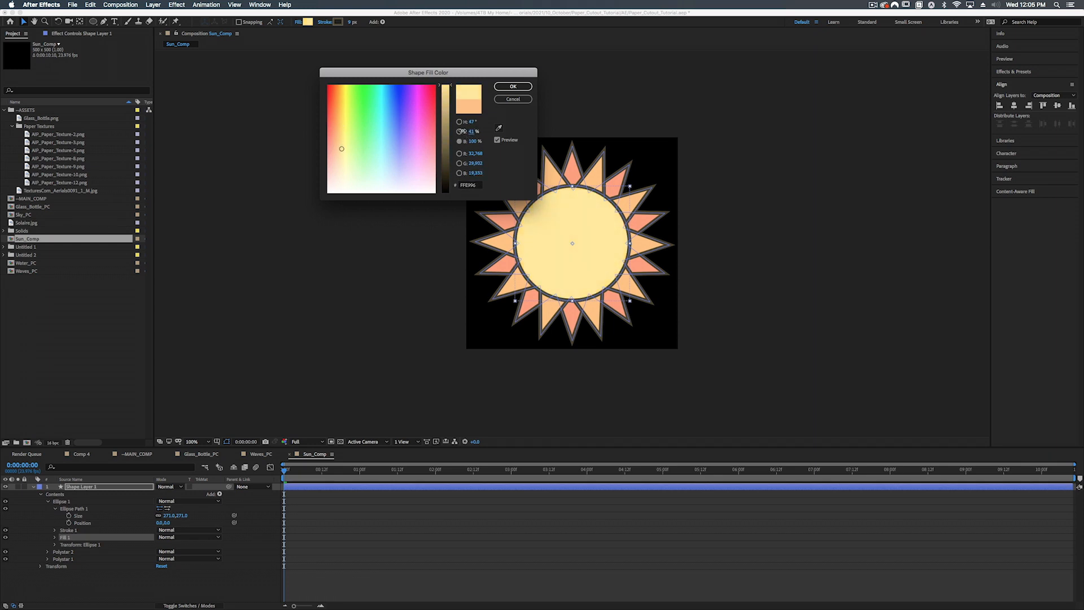
pyautogui.click(514, 88)
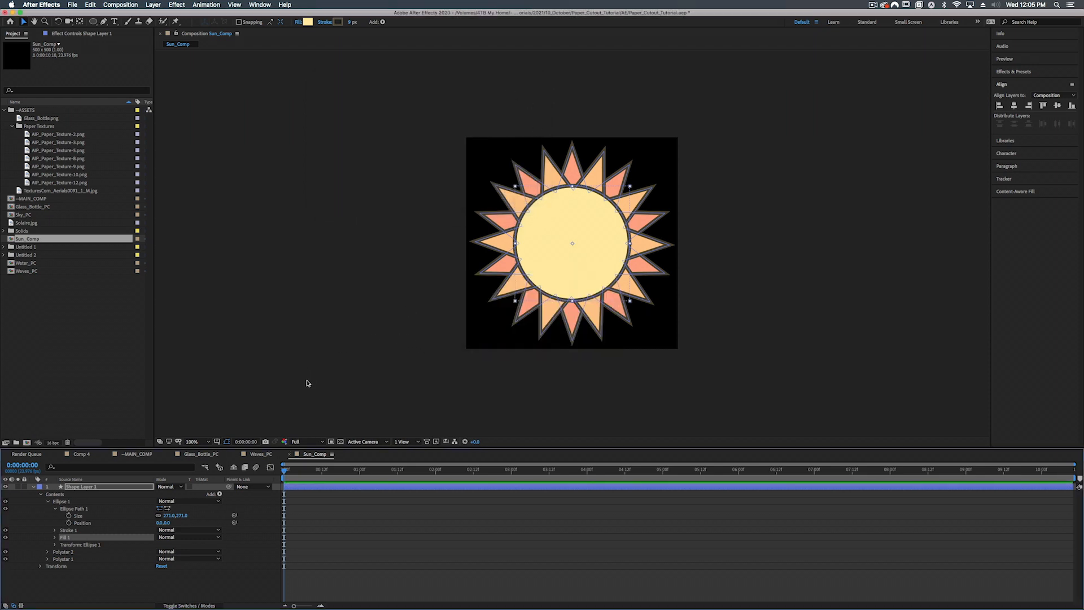
# - Deepen the fill of the back star, Polystar 1, to the burnt orange DE6F45
pyautogui.click(62, 559)
pyautogui.click(307, 22)
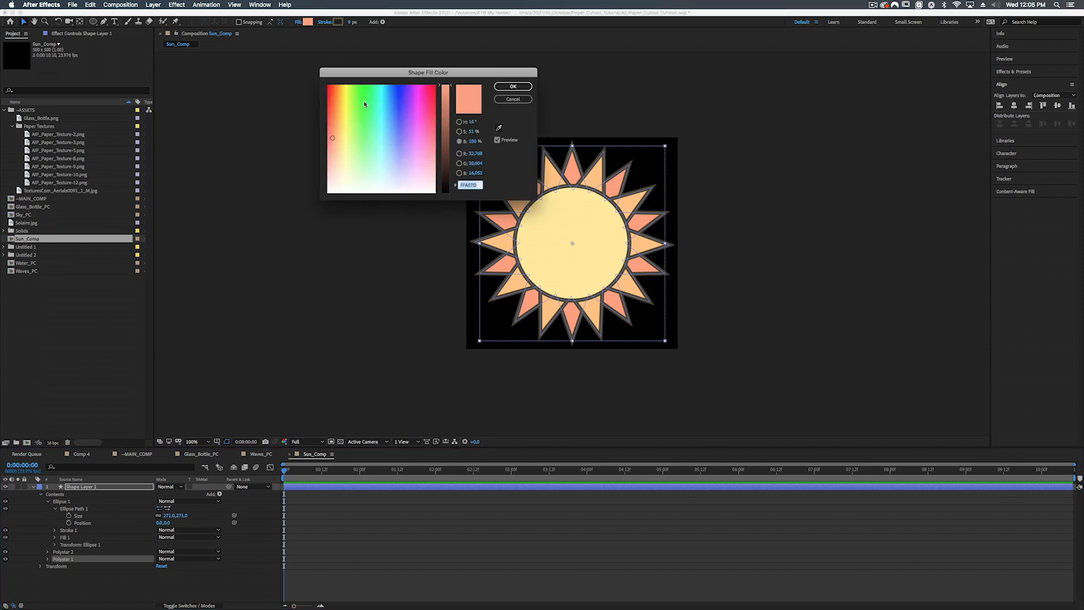
pyautogui.moveTo(451, 97)
pyautogui.mouseDown()
pyautogui.moveTo(452, 127)
pyautogui.moveTo(479, 127)
pyautogui.mouseUp()
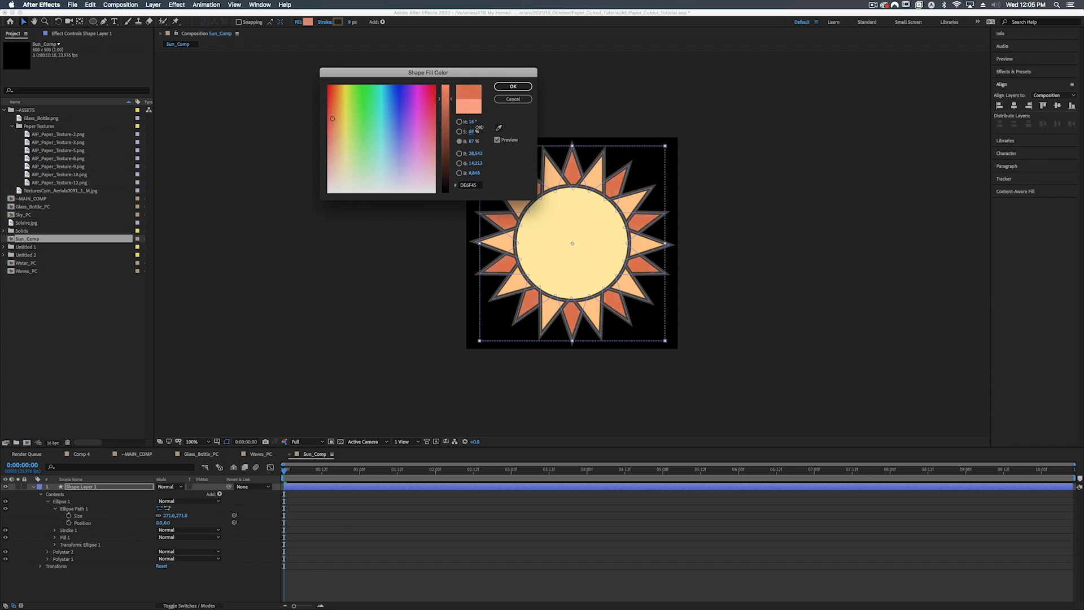
pyautogui.click(512, 87)
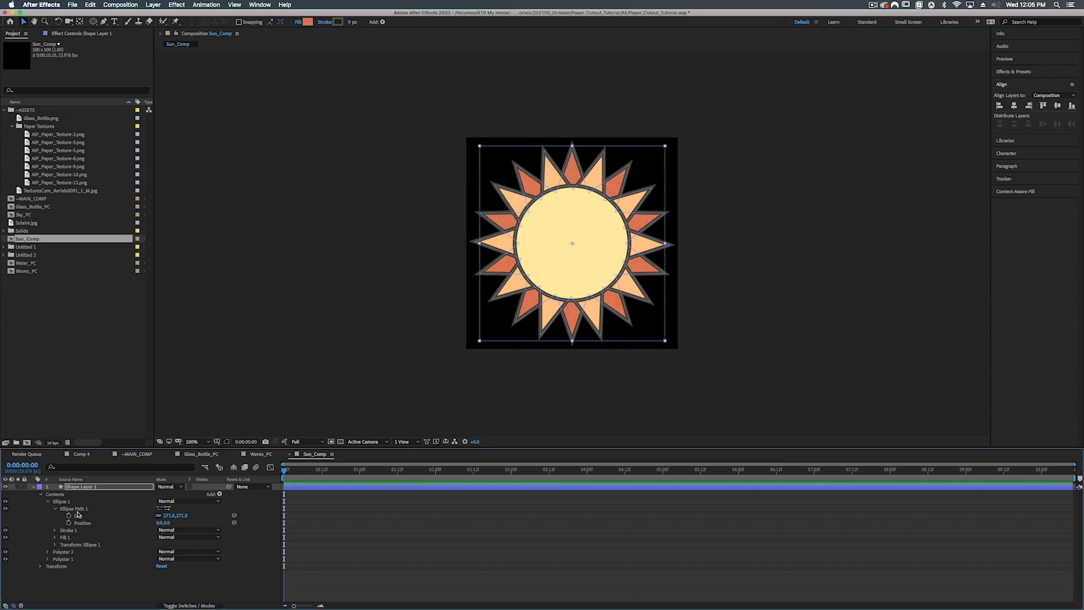
# - Raise the saturation of Polystar 2's orange fill to about 71%
pyautogui.click(48, 501)
pyautogui.click(63, 509)
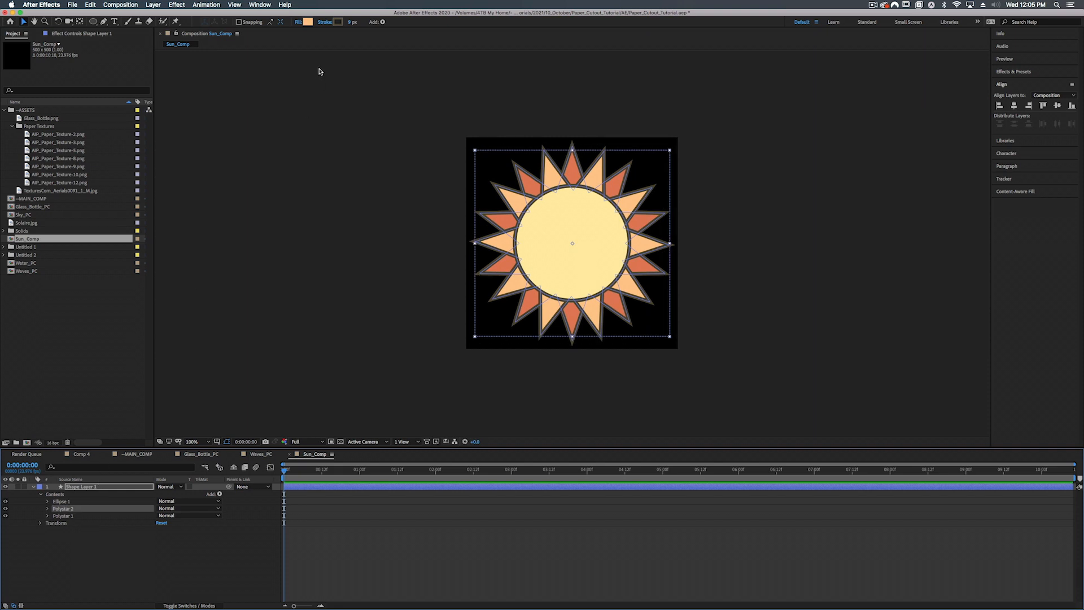
pyautogui.click(306, 23)
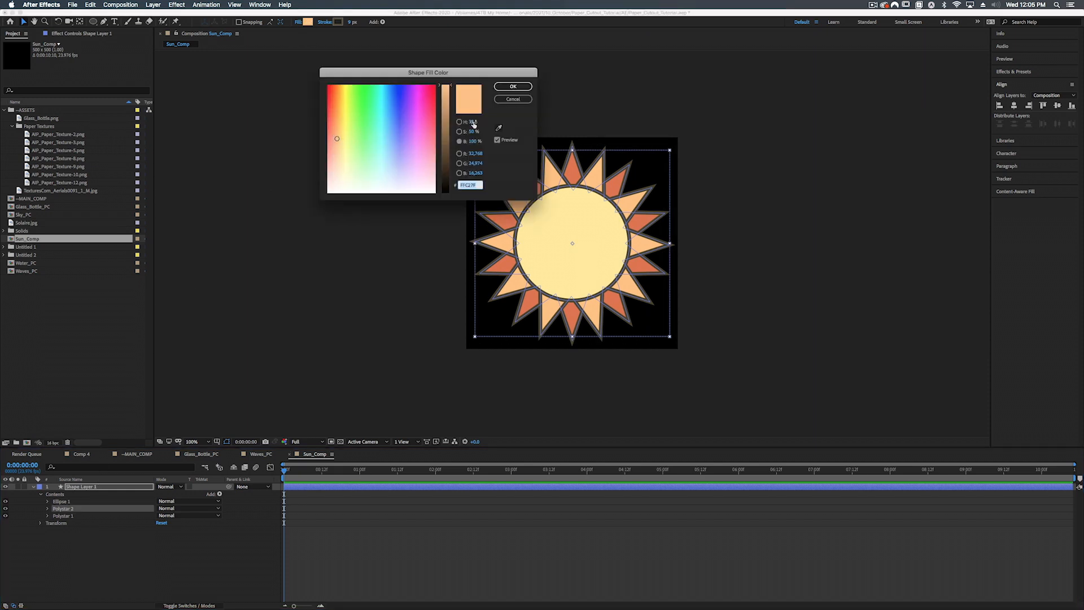
pyautogui.moveTo(474, 131); pyautogui.dragTo(484, 130)
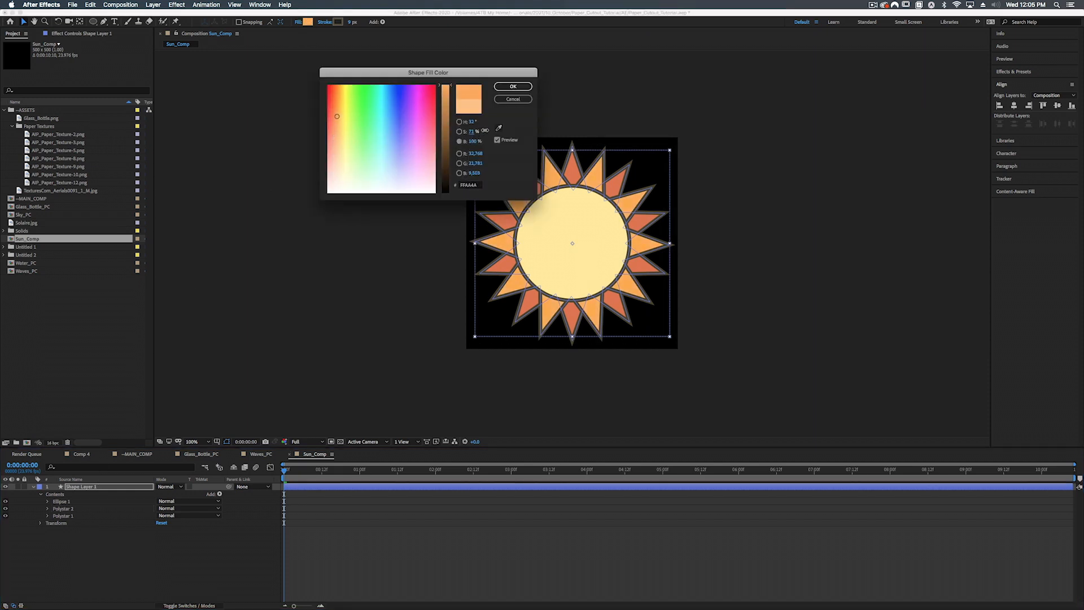
pyautogui.click(507, 86)
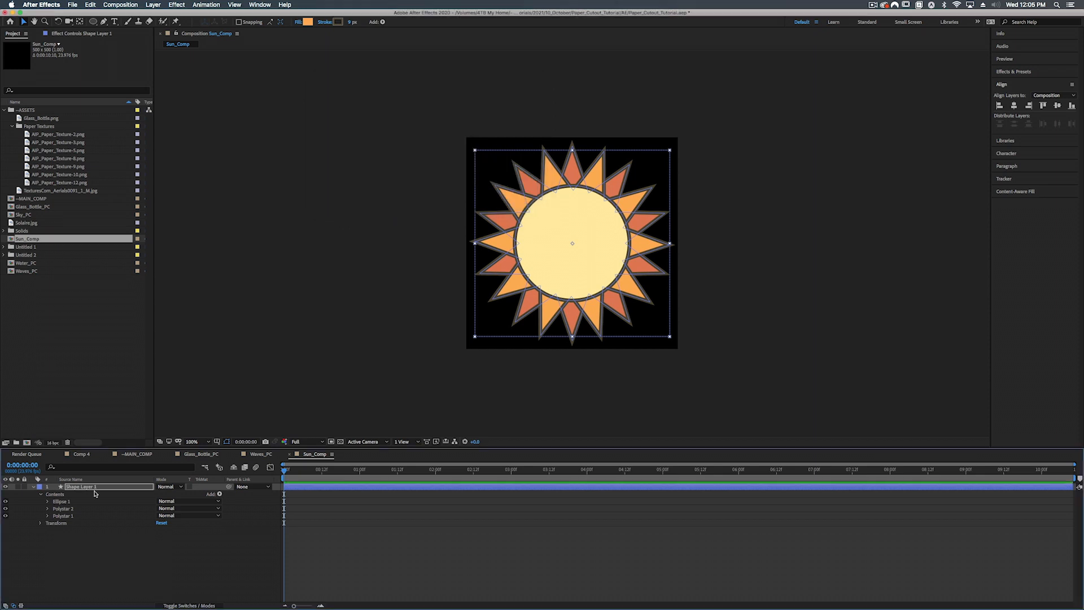
# - Shift the central circle's fill to a slightly richer yellow, about FFE891, then collapse and deselect the shape layer
pyautogui.click(70, 502)
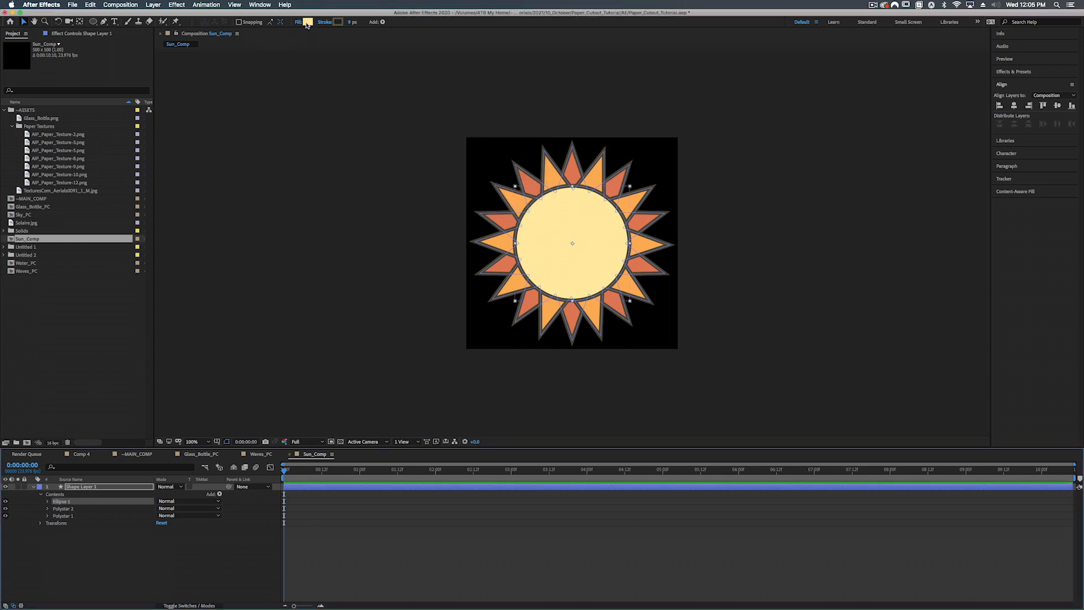
pyautogui.click(308, 23)
pyautogui.moveTo(451, 87); pyautogui.dragTo(452, 84)
pyautogui.moveTo(473, 131); pyautogui.dragTo(476, 131)
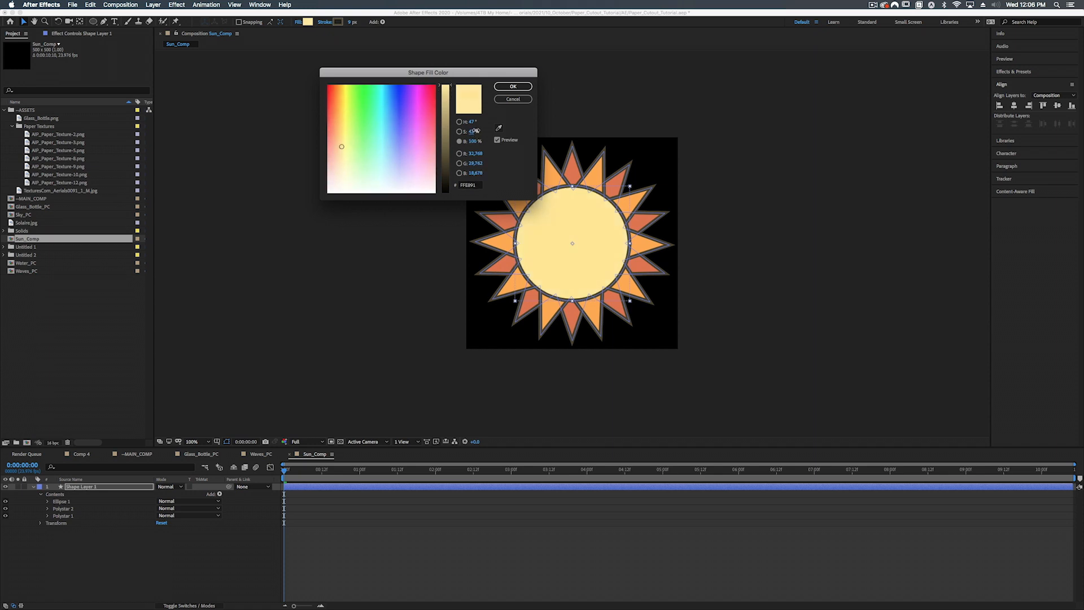
pyautogui.click(515, 87)
pyautogui.press('u')
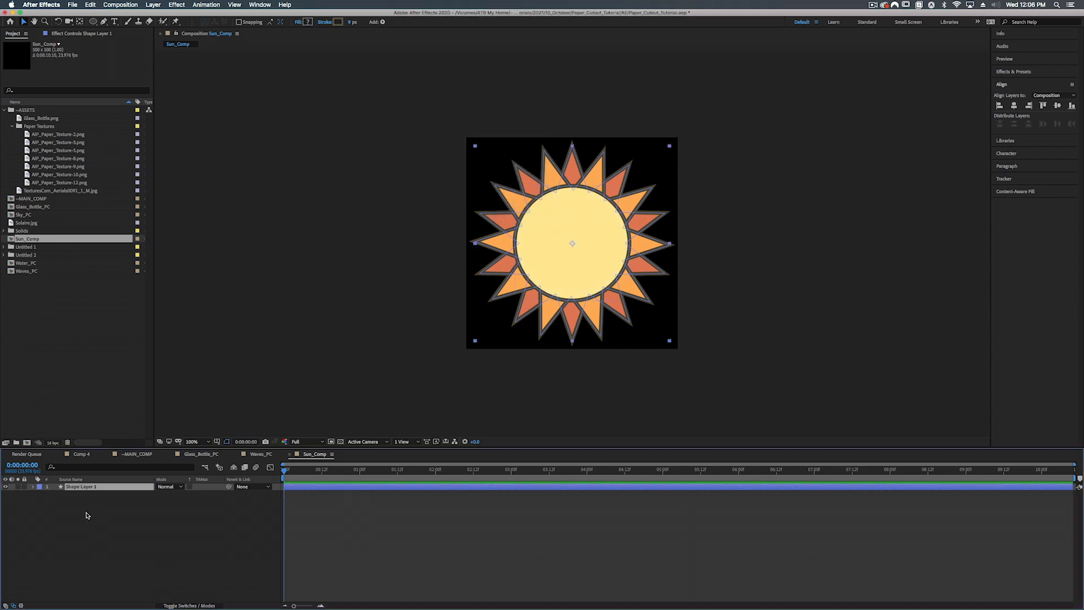
pyautogui.click(91, 512)
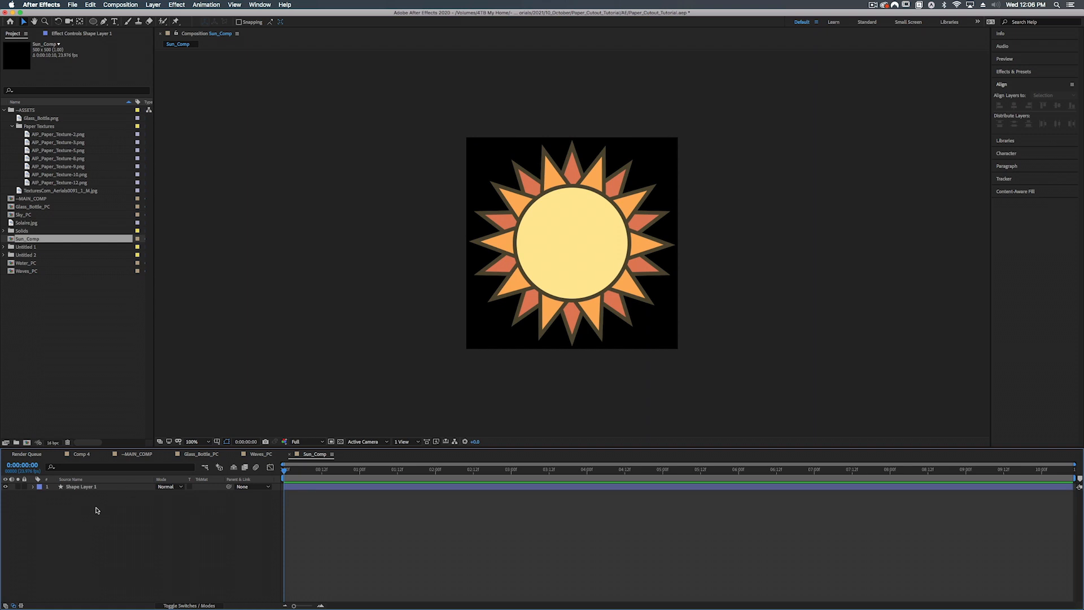
# - Draw two arched closed eyes with the Pen tool on the upper half of the yellow circle, in a new shape layer
pyautogui.click(73, 487)
pyautogui.click(95, 499)
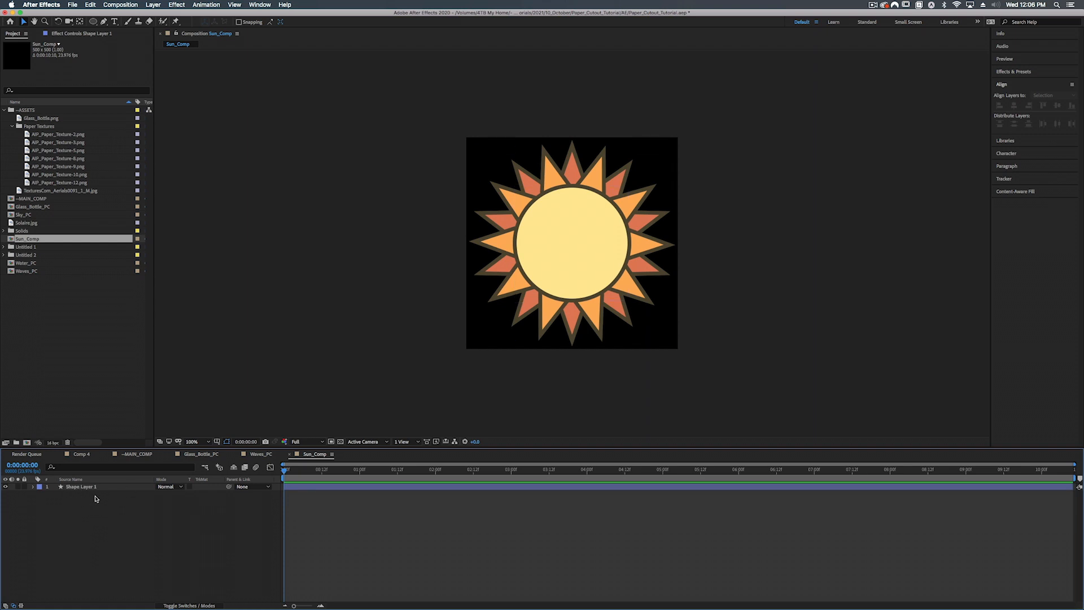
pyautogui.click(104, 22)
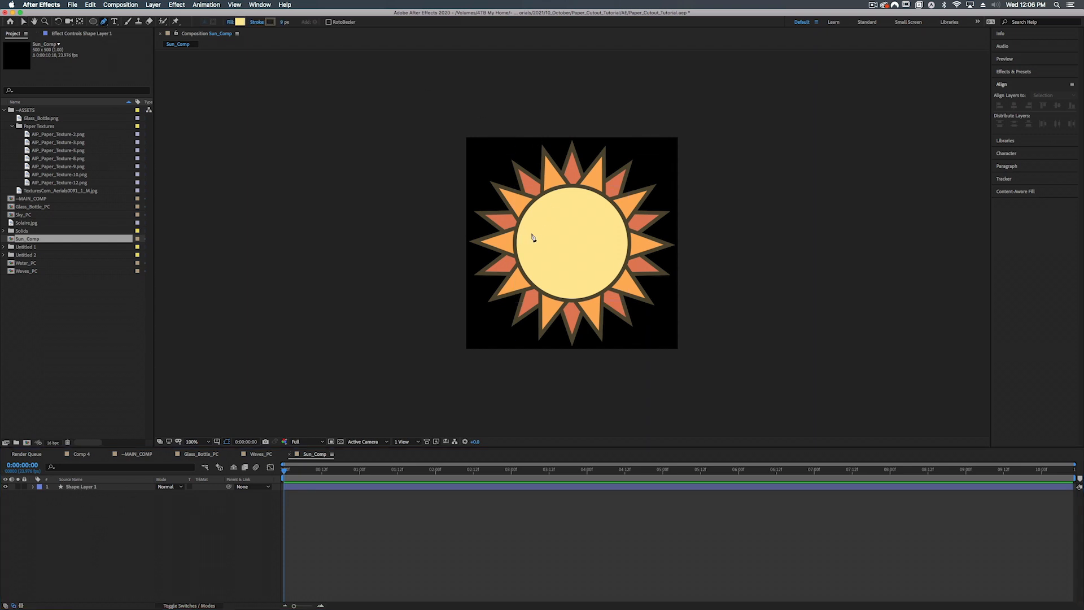
pyautogui.moveTo(529, 236); pyautogui.dragTo(575, 241)
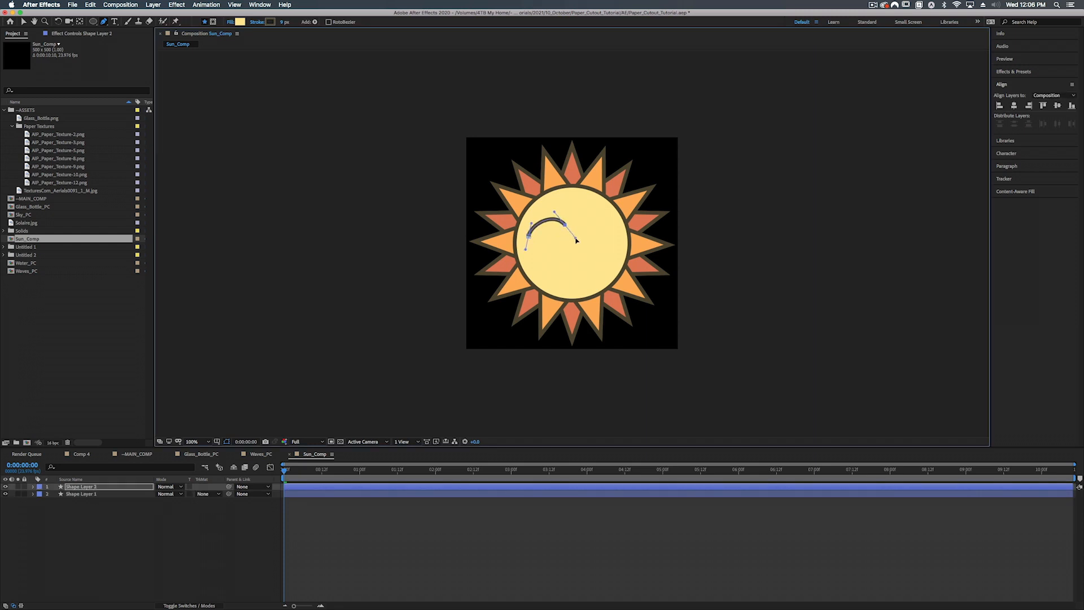
pyautogui.click(440, 487)
pyautogui.moveTo(574, 223); pyautogui.dragTo(620, 227)
pyautogui.click(530, 486)
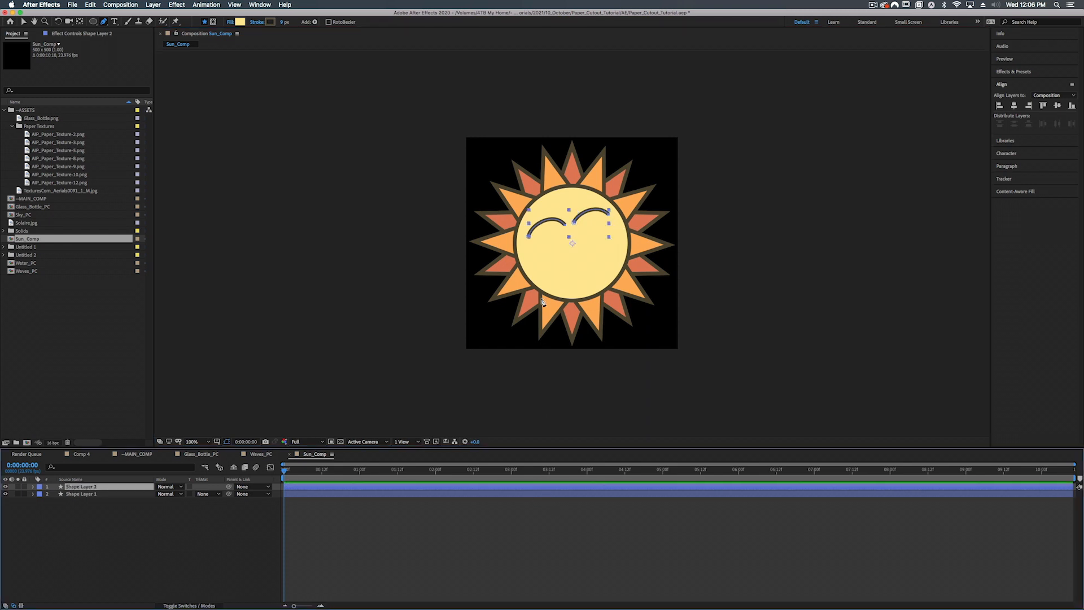
# - Draw the upper curve of a wide smile across the yellow circle and fold its end handle back downward for a sharp corner
pyautogui.click(535, 262)
pyautogui.moveTo(535, 261); pyautogui.dragTo(552, 269)
pyautogui.moveTo(610, 243)
pyautogui.mouseDown()
pyautogui.moveTo(617, 219)
pyautogui.moveTo(628, 237)
pyautogui.moveTo(615, 226)
pyautogui.mouseUp()
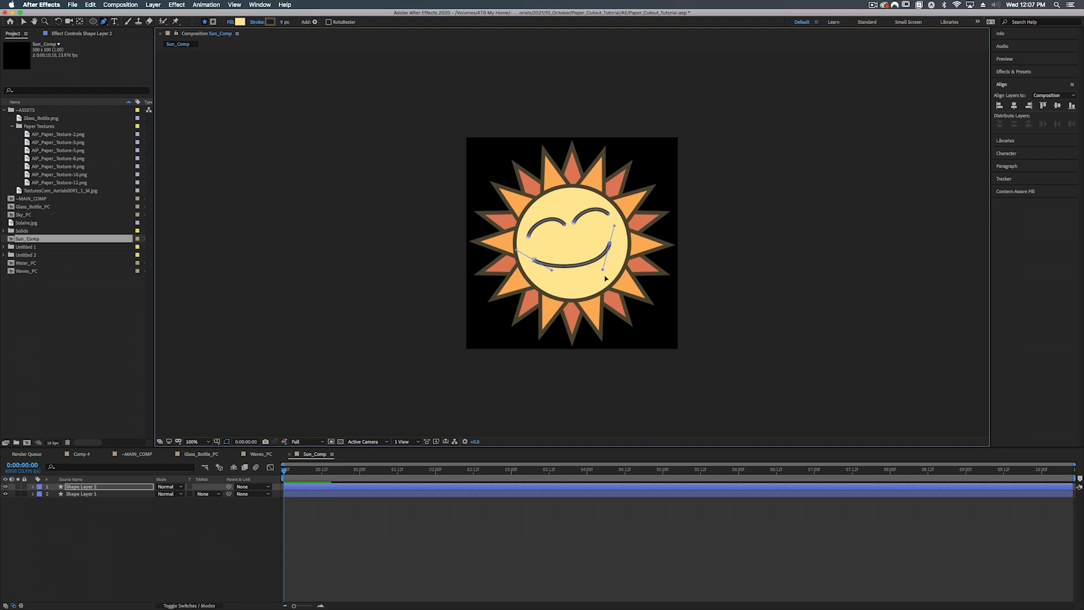
pyautogui.moveTo(602, 270); pyautogui.dragTo(599, 277)
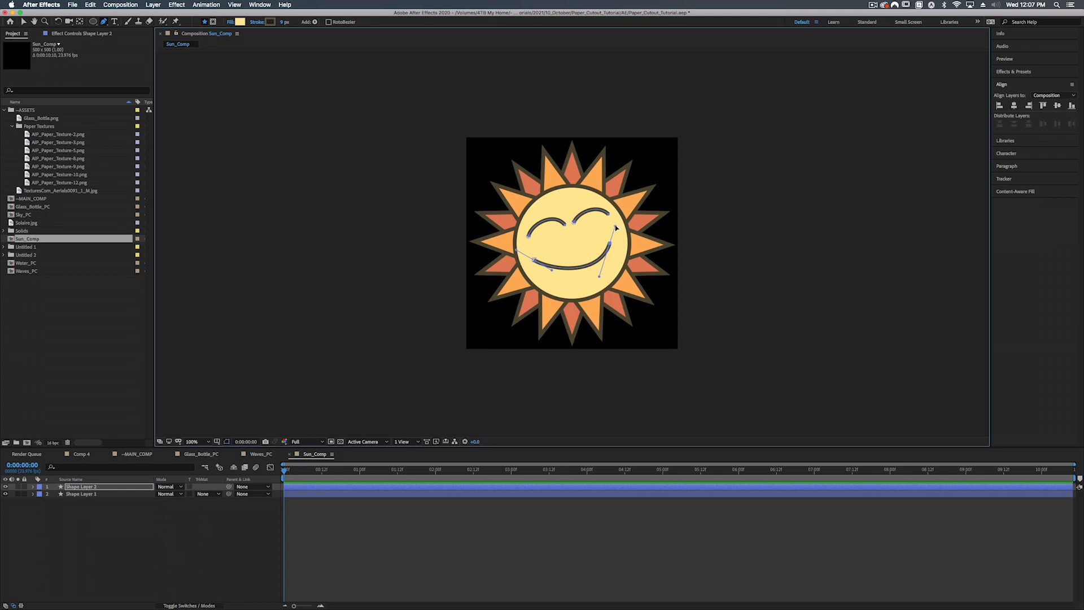
pyautogui.press('alt')
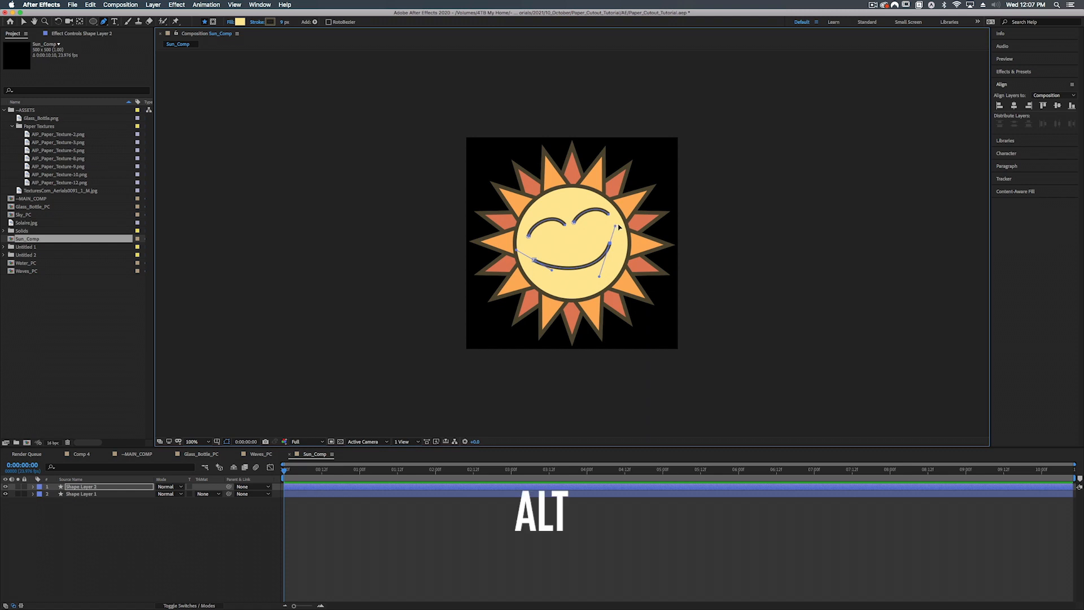
pyautogui.moveTo(619, 227); pyautogui.dragTo(608, 275)
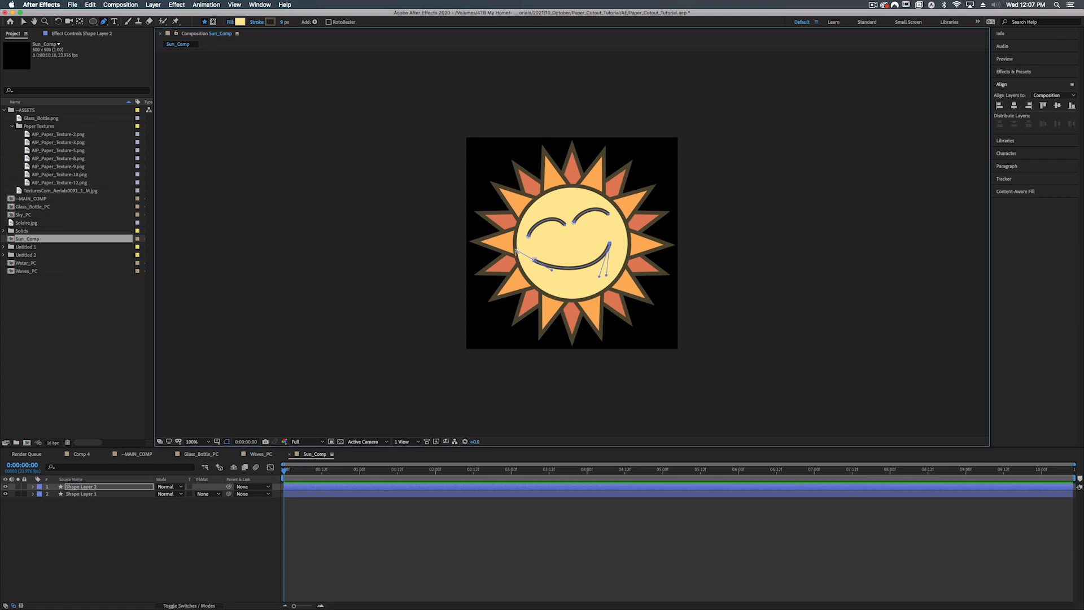
# - Close the mouth path with a deep lower curve and adjust its handles into a wide open grin
pyautogui.moveTo(512, 256); pyautogui.dragTo(554, 286)
pyautogui.click(534, 260)
pyautogui.moveTo(607, 275); pyautogui.dragTo(605, 317)
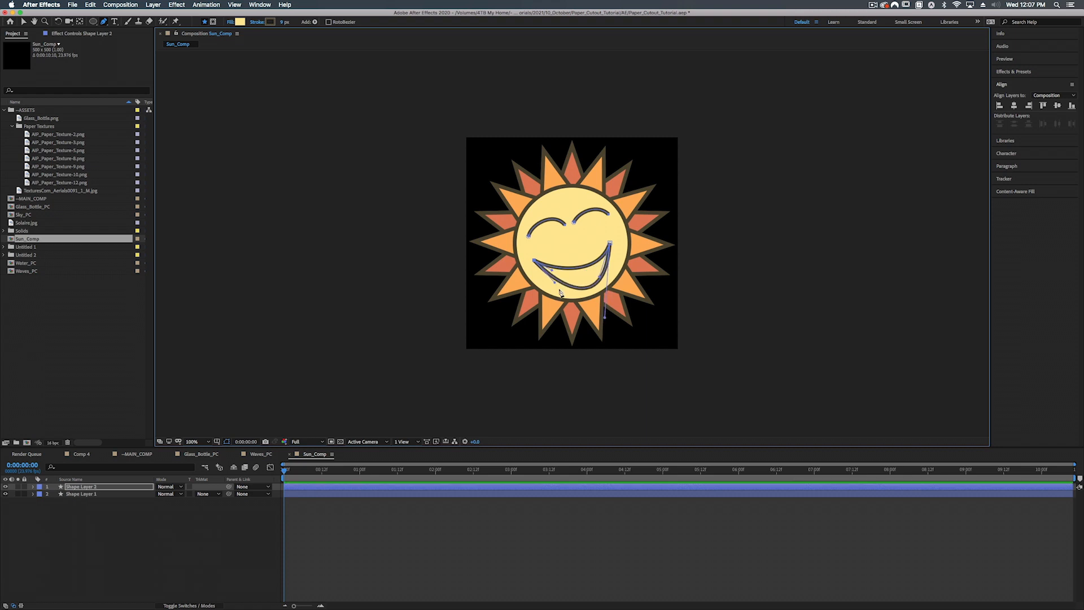
pyautogui.moveTo(555, 282); pyautogui.dragTo(541, 292)
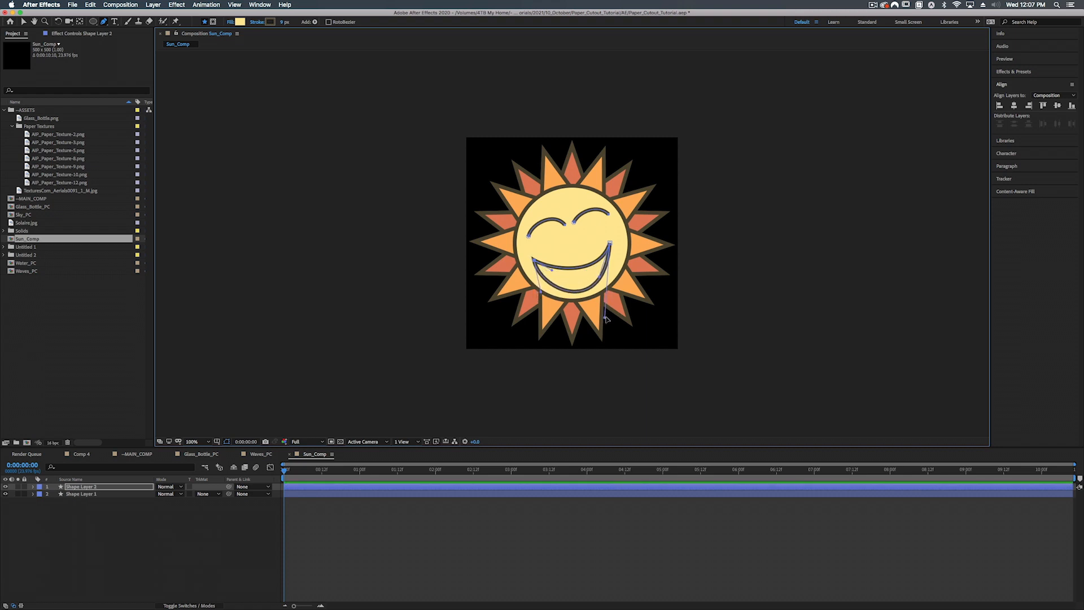
pyautogui.moveTo(604, 317); pyautogui.dragTo(610, 316)
# - Fill the mouth with the dark brown 4B432C sampled from the sun's outline, then deselect the layer
pyautogui.click(240, 22)
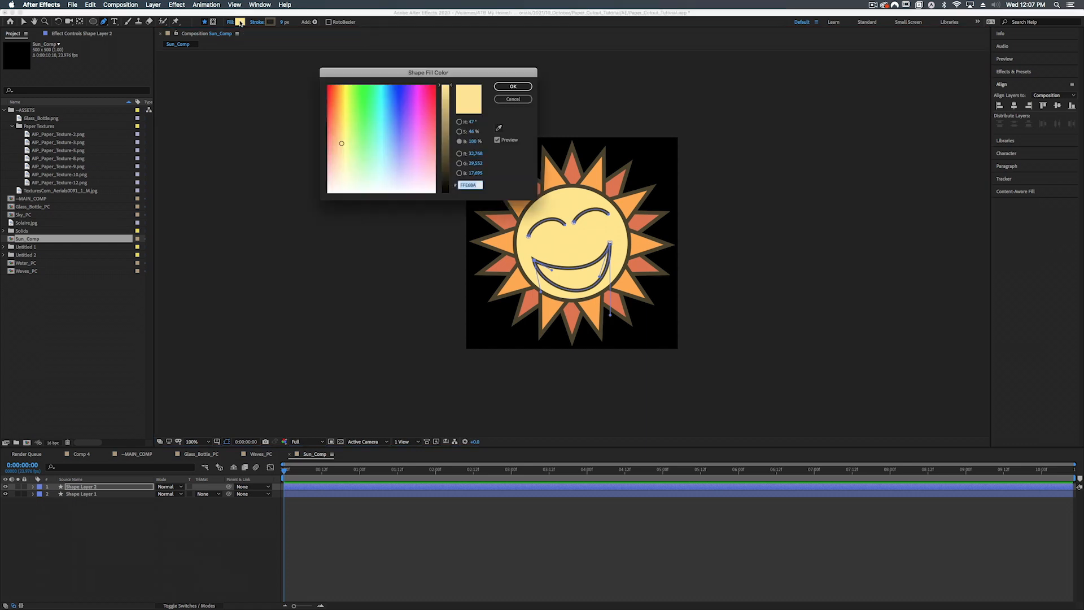
pyautogui.click(498, 128)
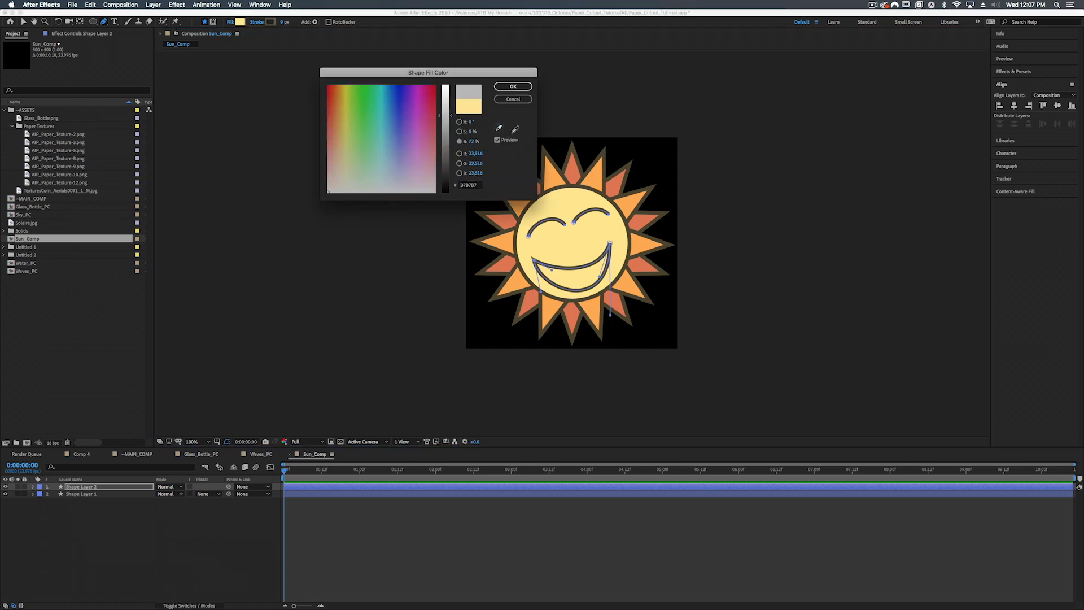
pyautogui.click(583, 179)
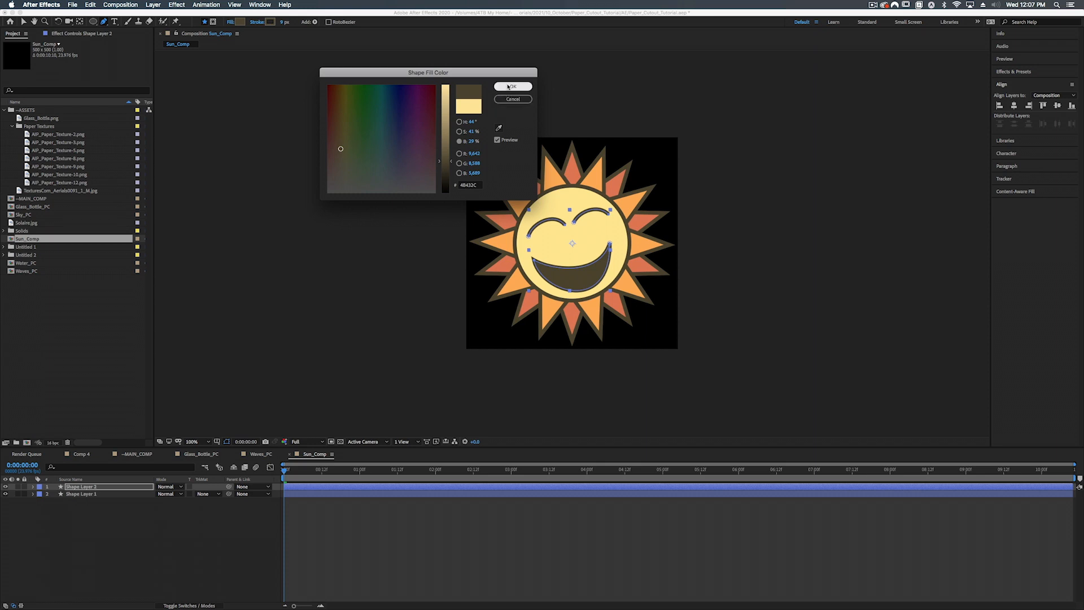
pyautogui.click(512, 86)
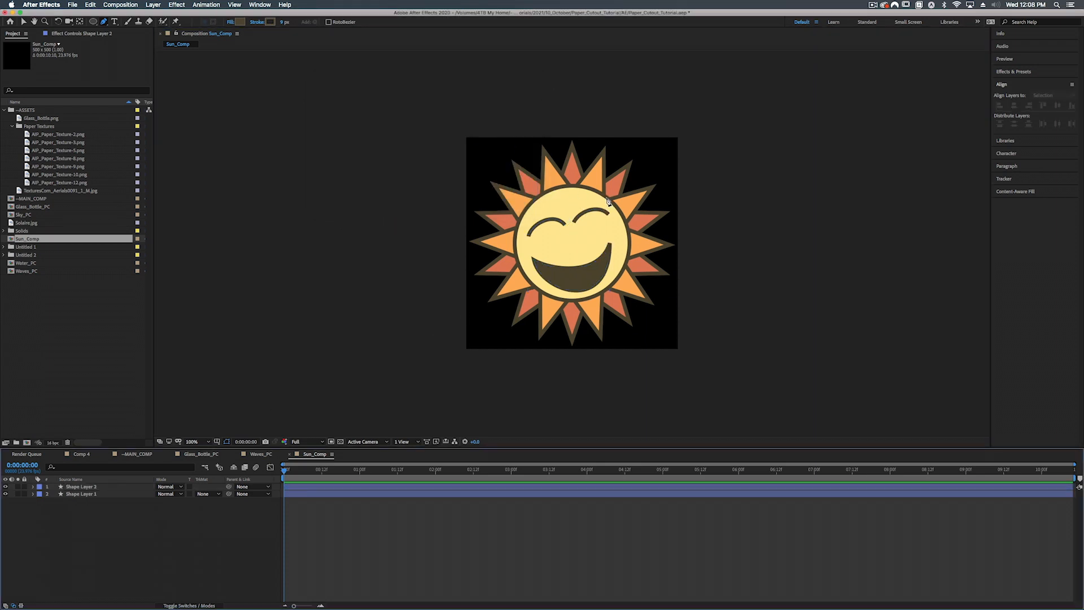
# - Find the Turbulent Displace effect and apply it to a new adjustment layer above the sun and face shapes
pyautogui.click(1016, 73)
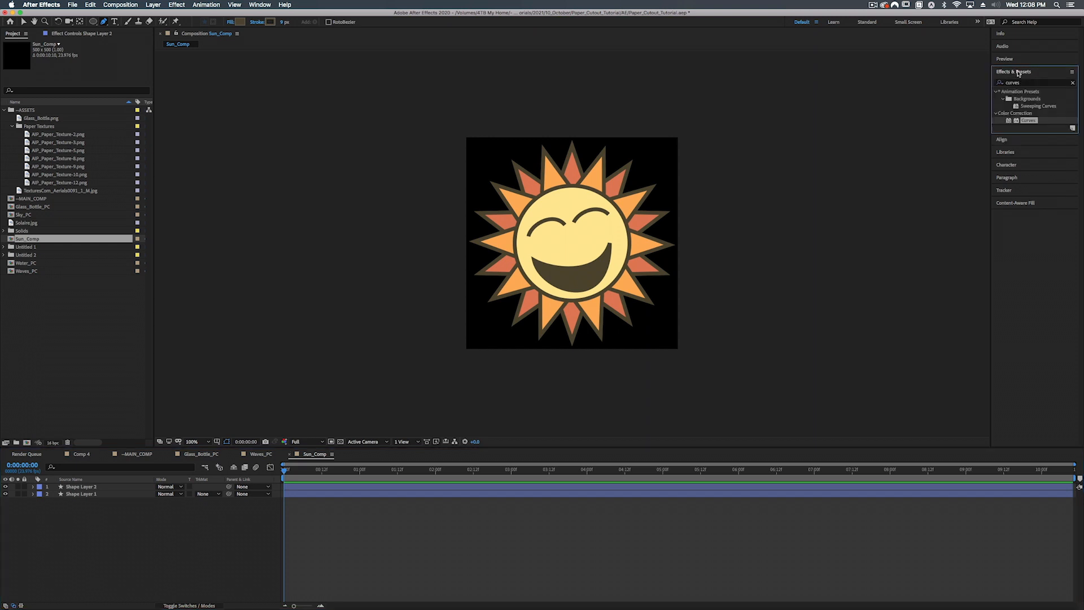
pyautogui.click(1023, 83)
pyautogui.write('turbe')
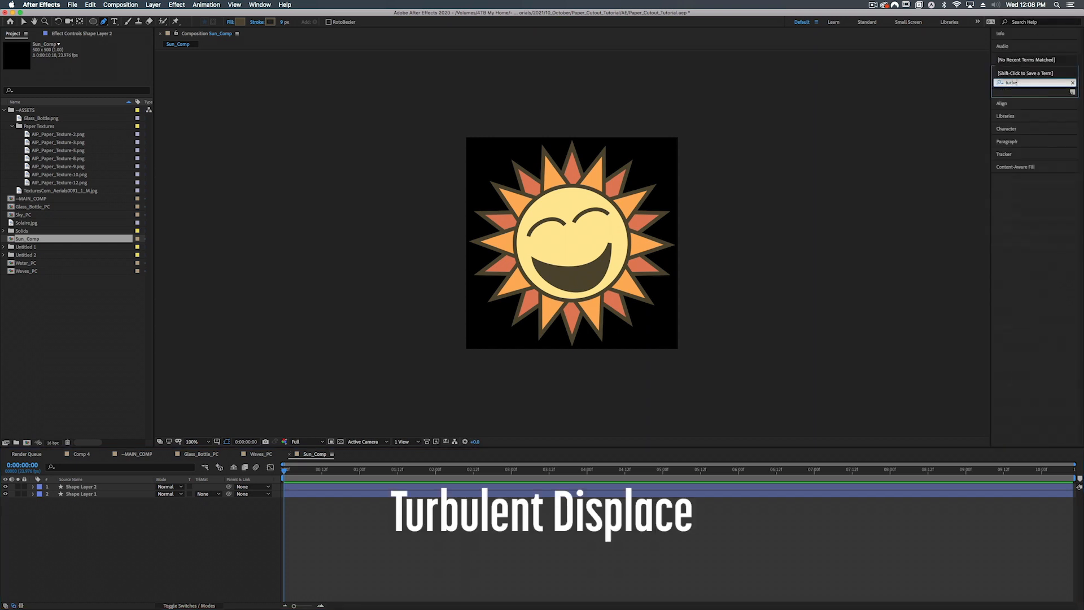
pyautogui.press('BackSpace')
pyautogui.write('urbu')
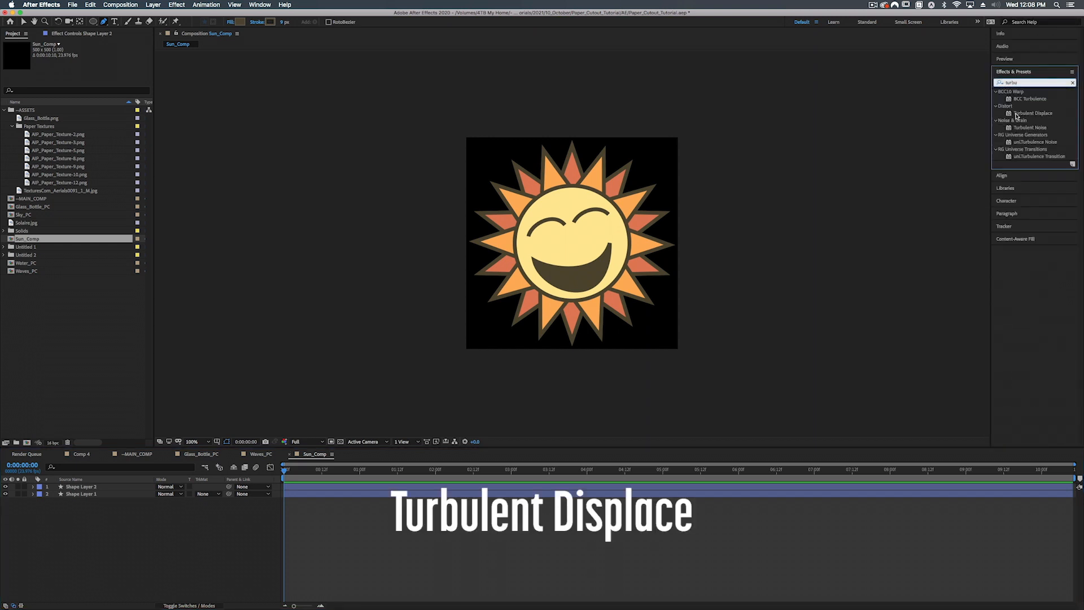
pyautogui.moveTo(1033, 113)
pyautogui.mouseDown()
pyautogui.moveTo(810, 334)
pyautogui.moveTo(94, 518)
pyautogui.moveTo(85, 489)
pyautogui.moveTo(1026, 116)
pyautogui.mouseUp()
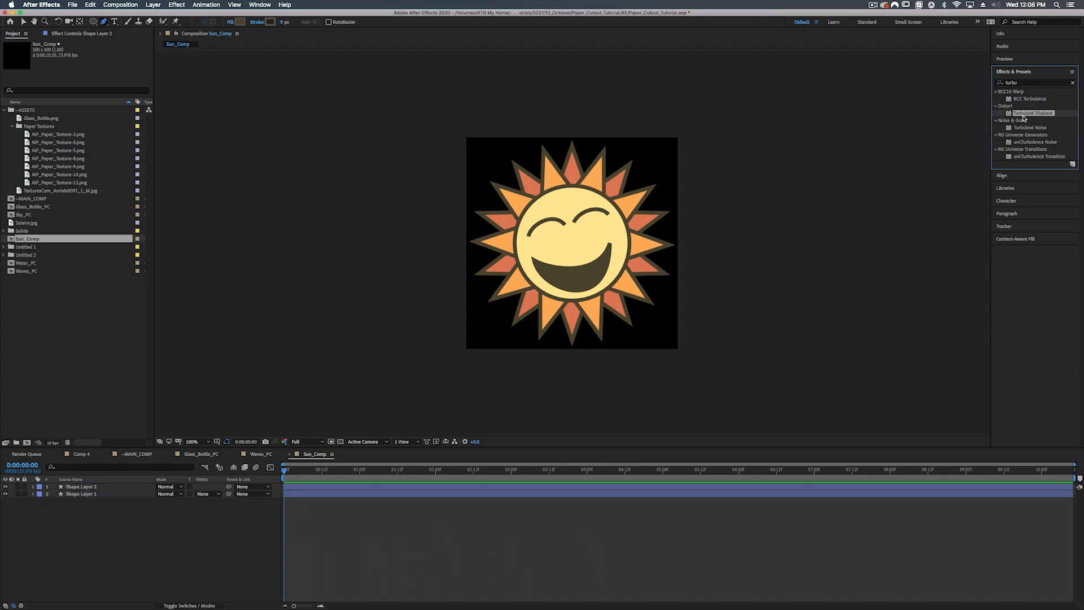
pyautogui.rightClick(130, 531)
pyautogui.moveTo(169, 516)
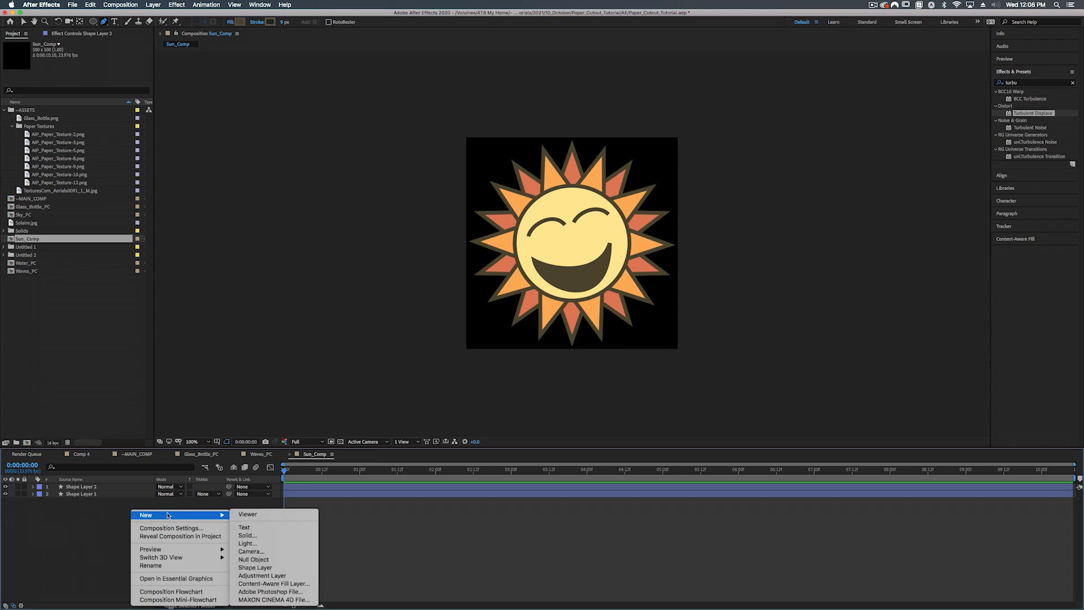
pyautogui.click(260, 575)
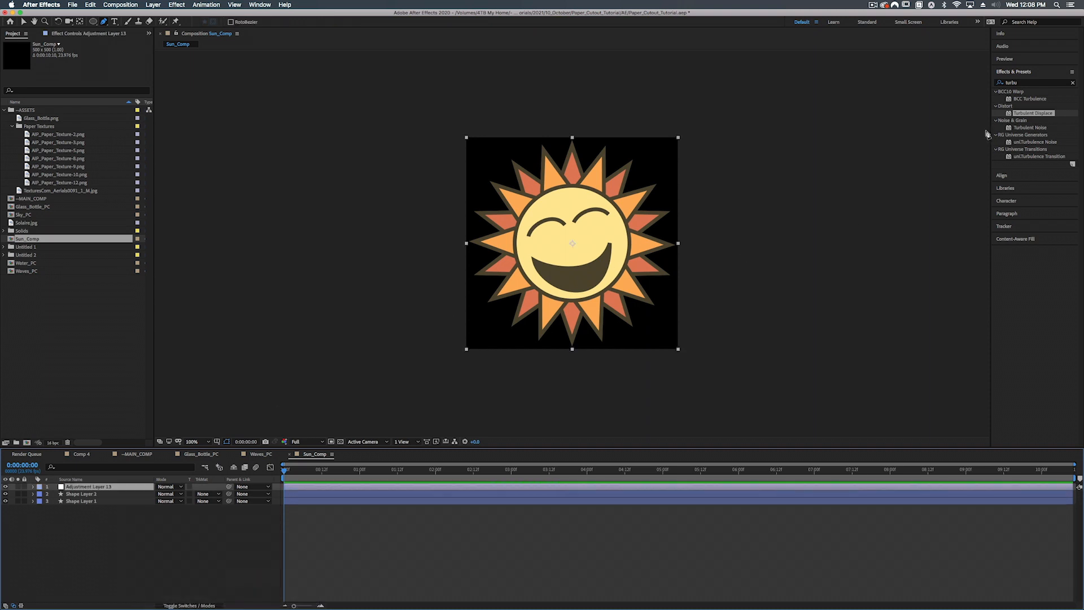
pyautogui.moveTo(1029, 116); pyautogui.dragTo(395, 420)
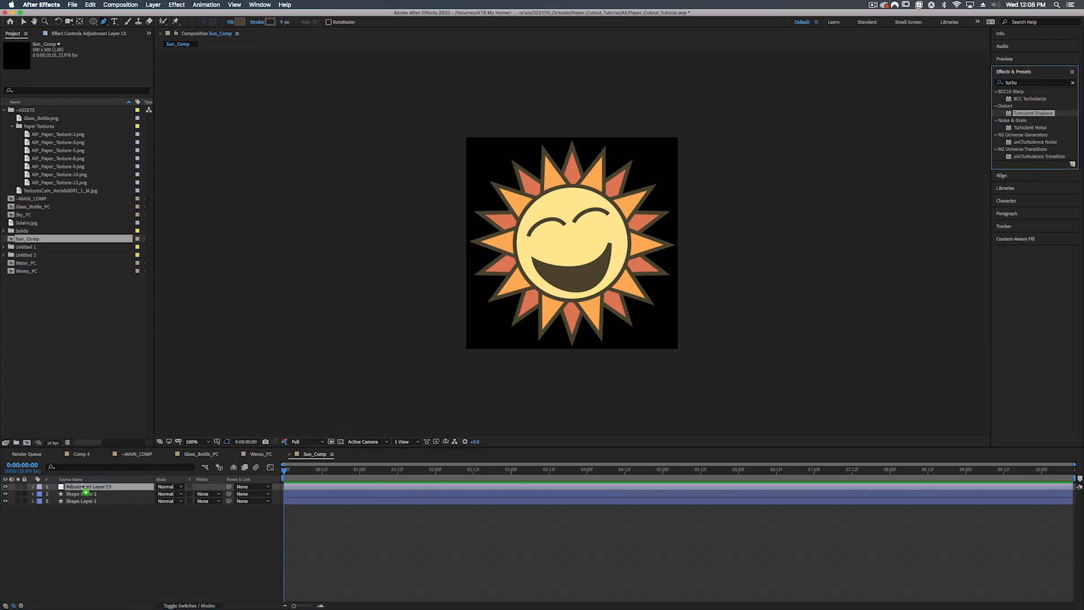
# - Roughen the sun's edges by setting Turbulent Displace to Size 3 and Amount 33
pyautogui.press('v')
pyautogui.moveTo(89, 72); pyautogui.dragTo(82, 113)
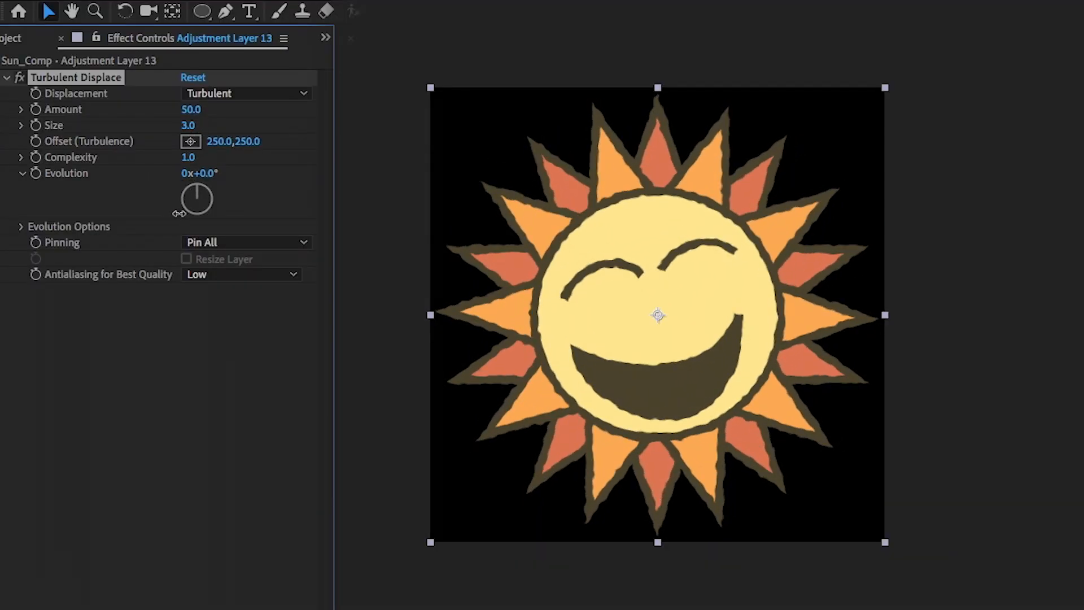
pyautogui.moveTo(189, 110)
pyautogui.mouseDown()
pyautogui.moveTo(176, 116)
pyautogui.moveTo(191, 115)
pyautogui.mouseUp()
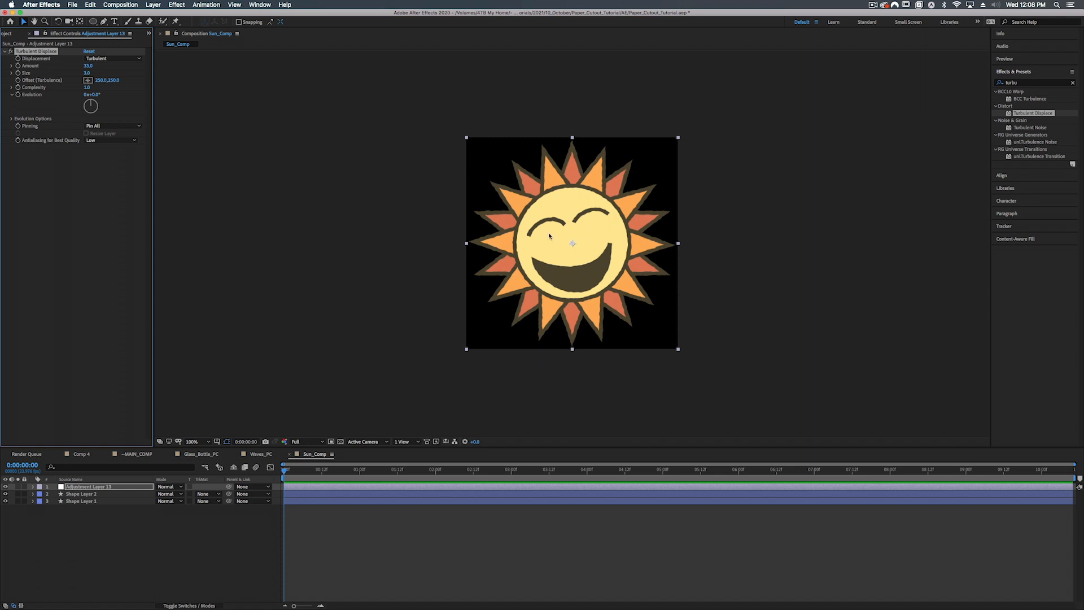
pyautogui.press('.')
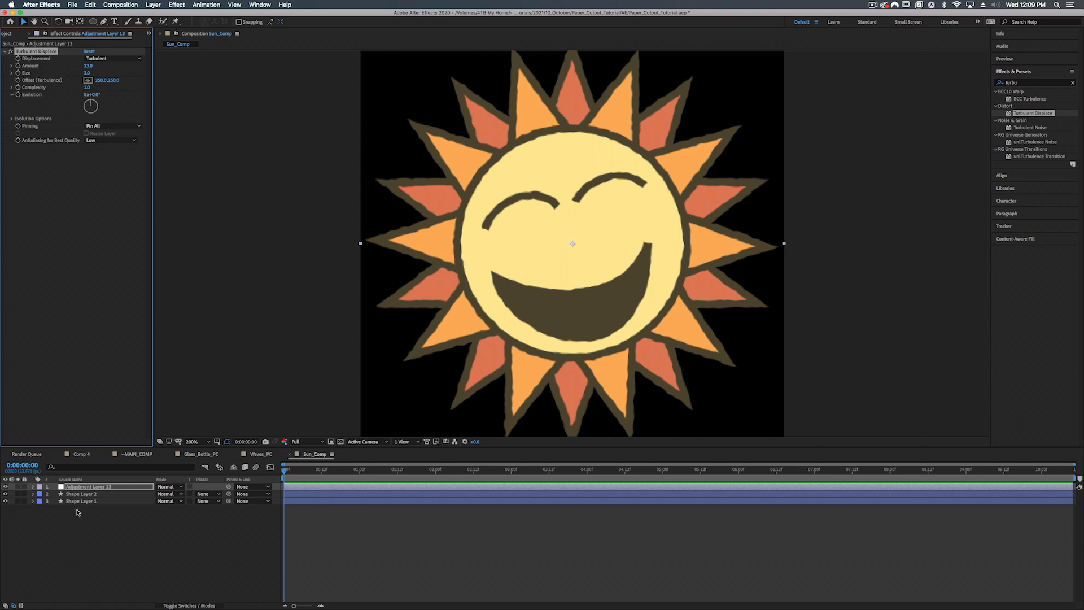
# - Rename the shape layer containing the eyes and mouth to Face
pyautogui.click(35, 494)
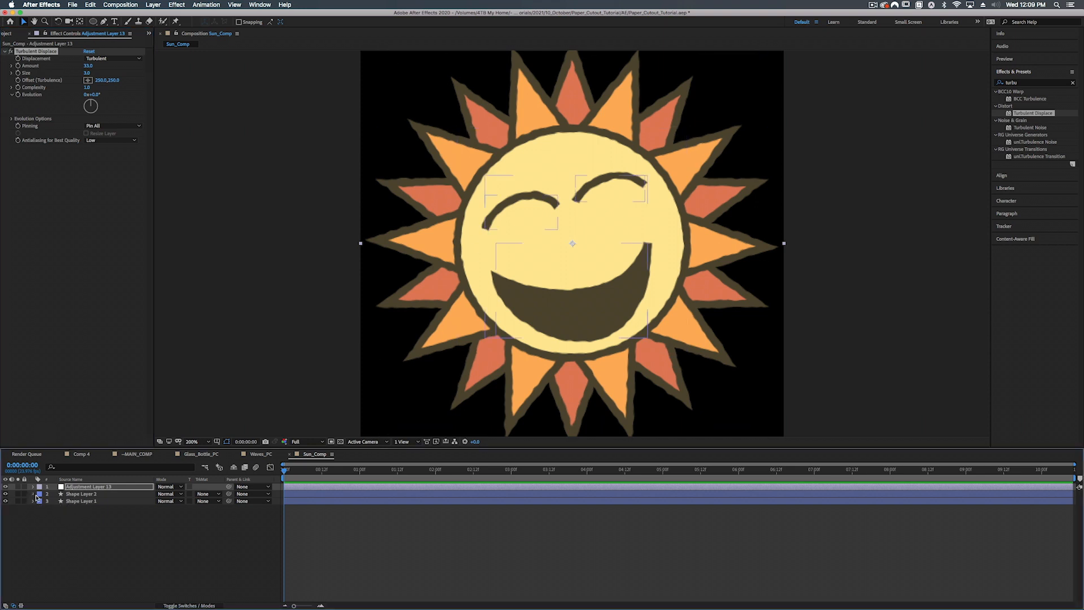
pyautogui.click(34, 495)
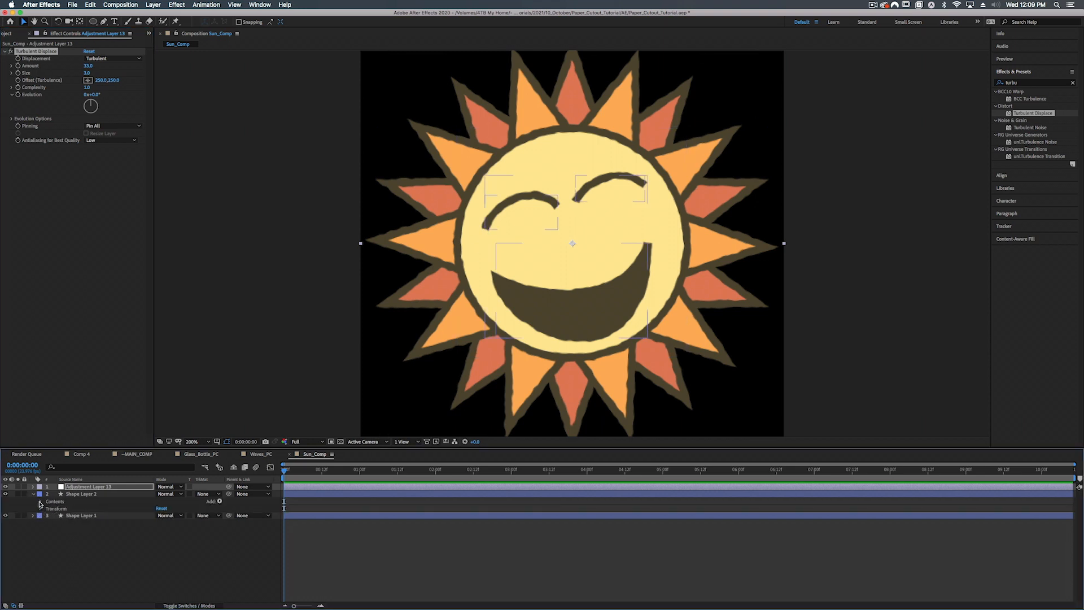
pyautogui.click(83, 495)
pyautogui.press('Return')
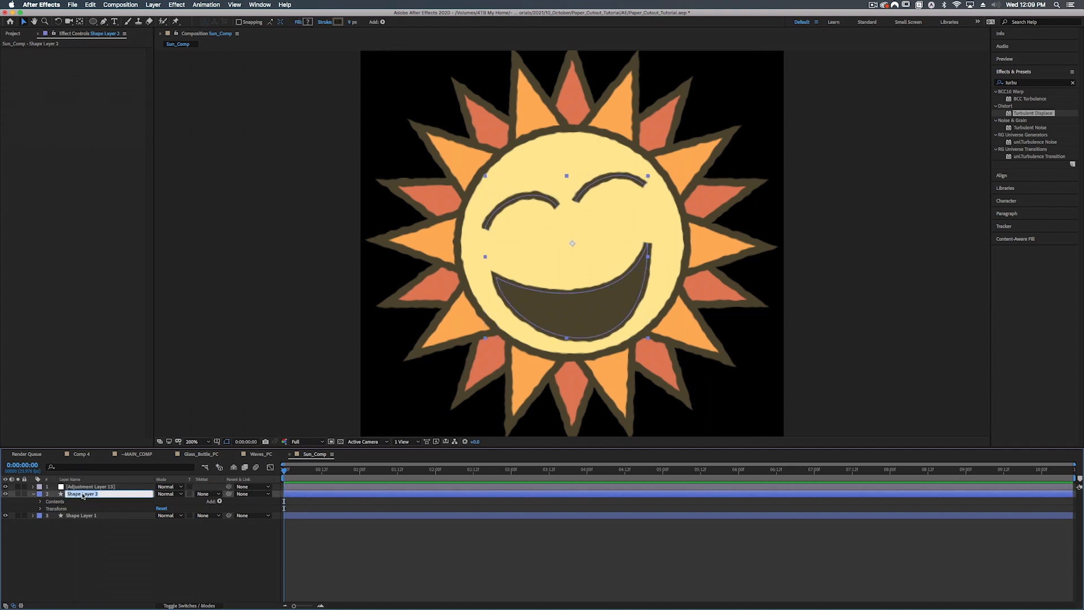
pyautogui.write('Face')
pyautogui.press('Return')
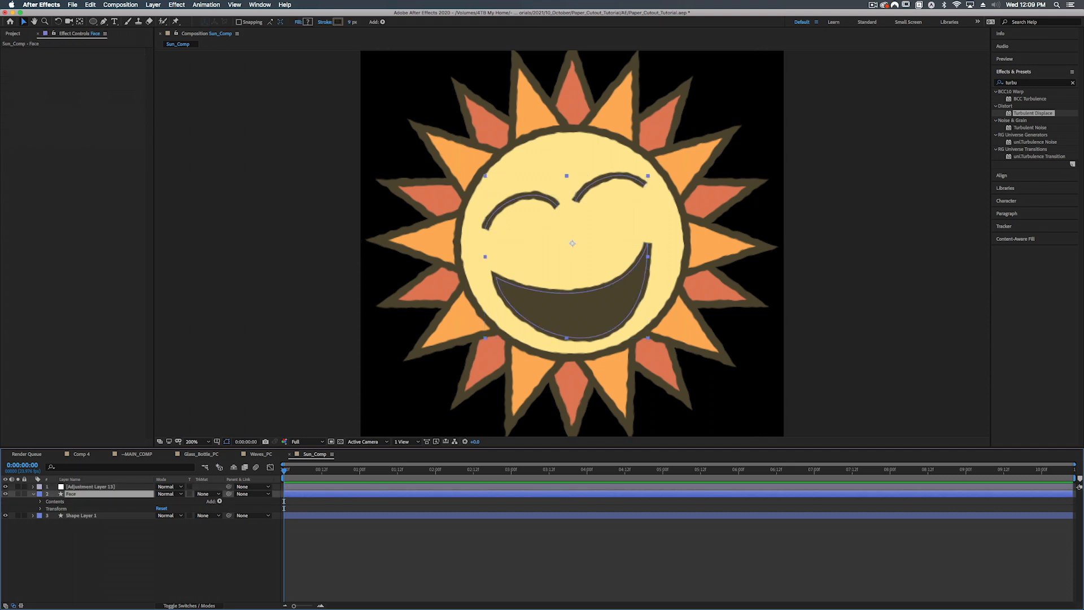
# - Rename the shape layer containing the circle and rays to Sun
pyautogui.click(90, 516)
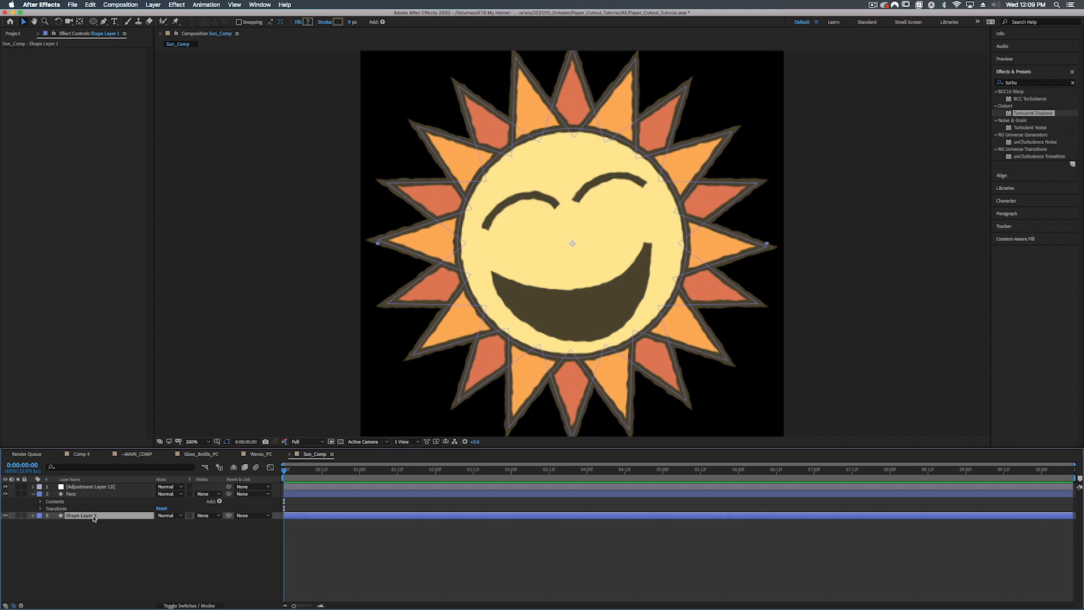
pyautogui.press('Return')
pyautogui.write('Sun')
pyautogui.press('Return')
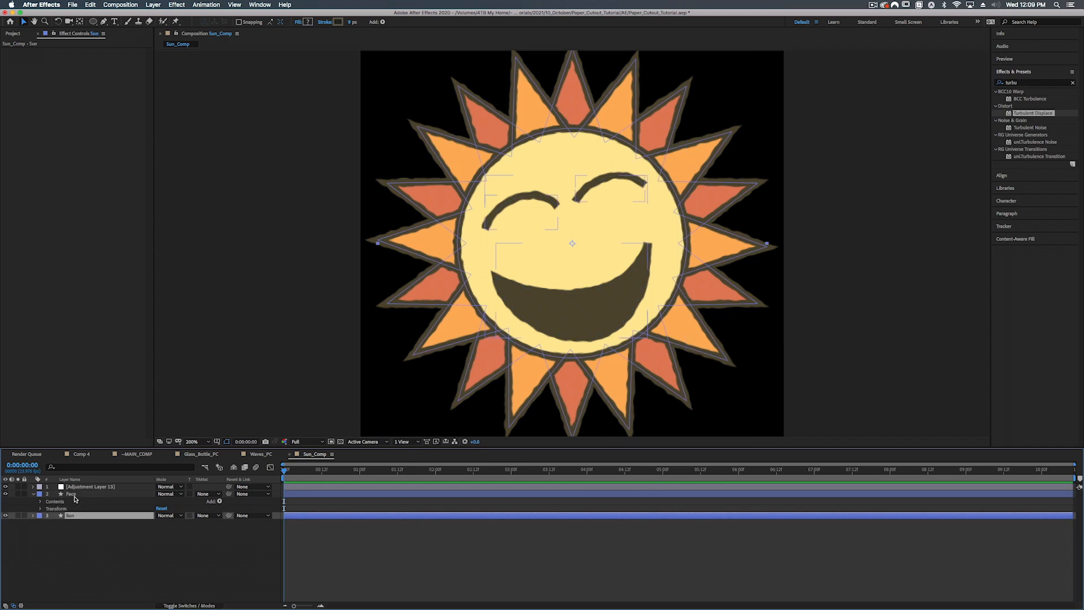
# - Round the stroke ends of the first eye, Shape 1 in the Face layer, by setting its line cap to Round Cap
pyautogui.click(74, 495)
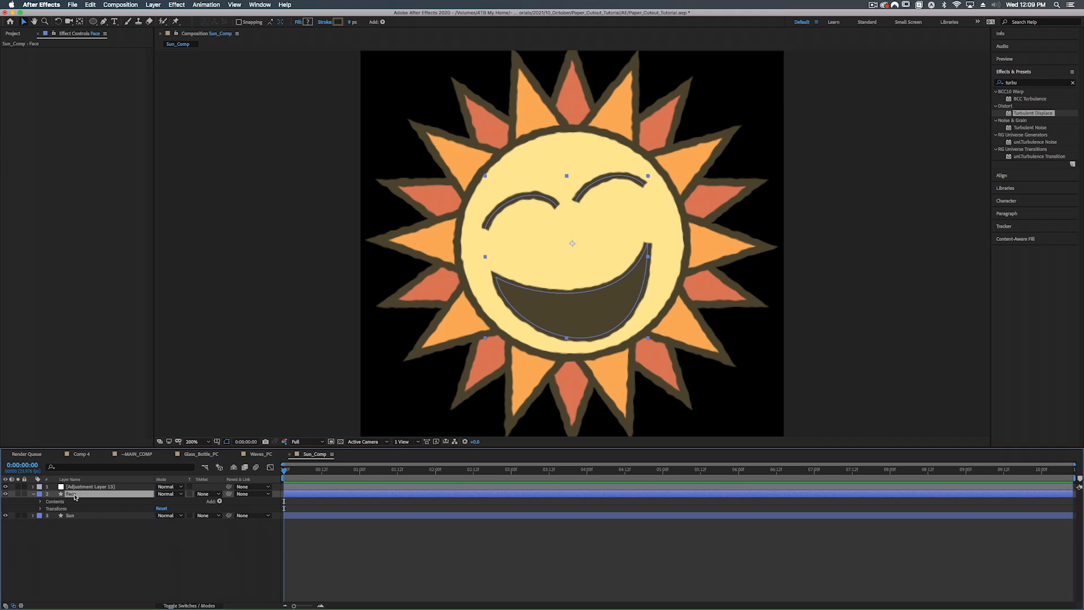
pyautogui.click(40, 502)
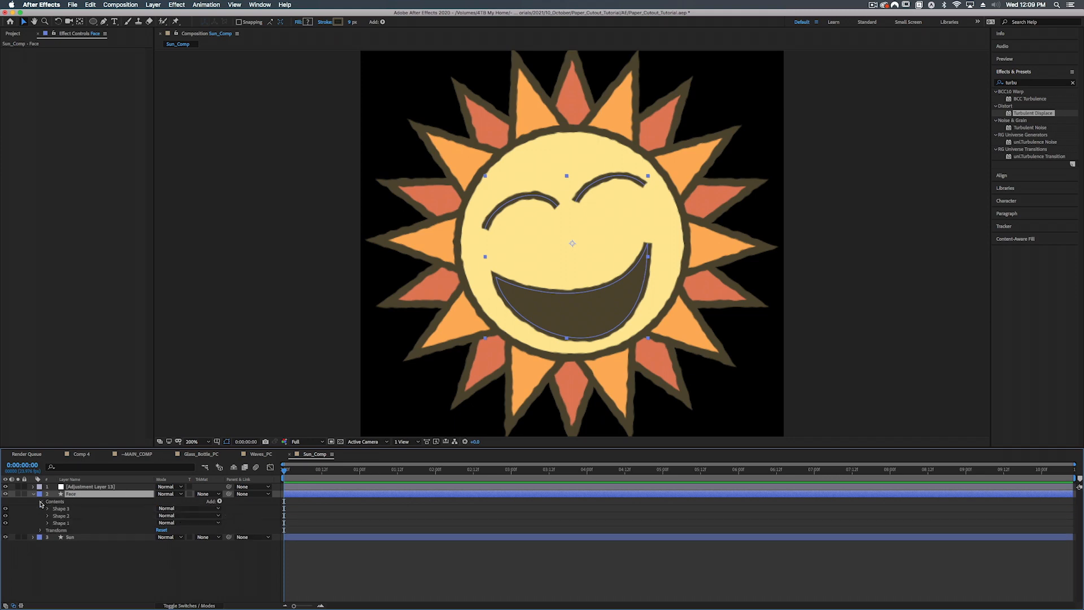
pyautogui.click(61, 523)
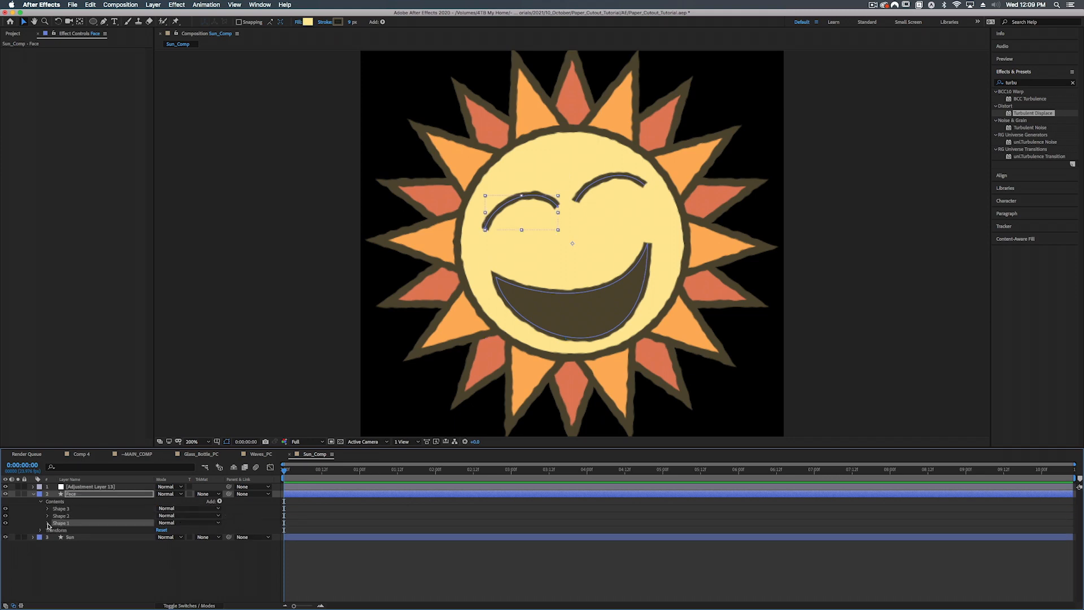
pyautogui.click(48, 523)
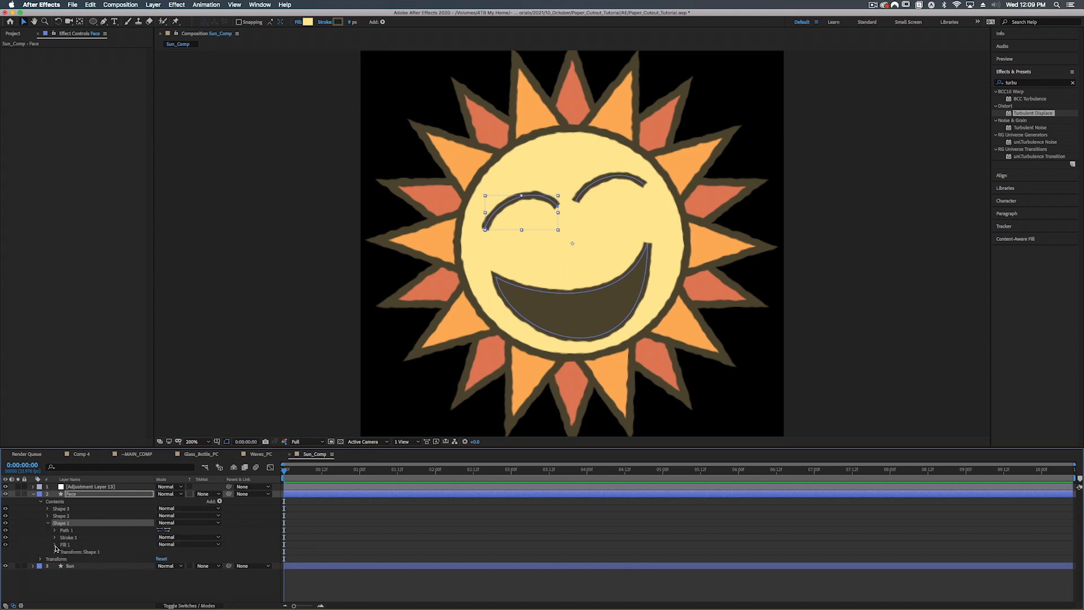
pyautogui.click(55, 538)
pyautogui.scroll(-2, 119, 551)
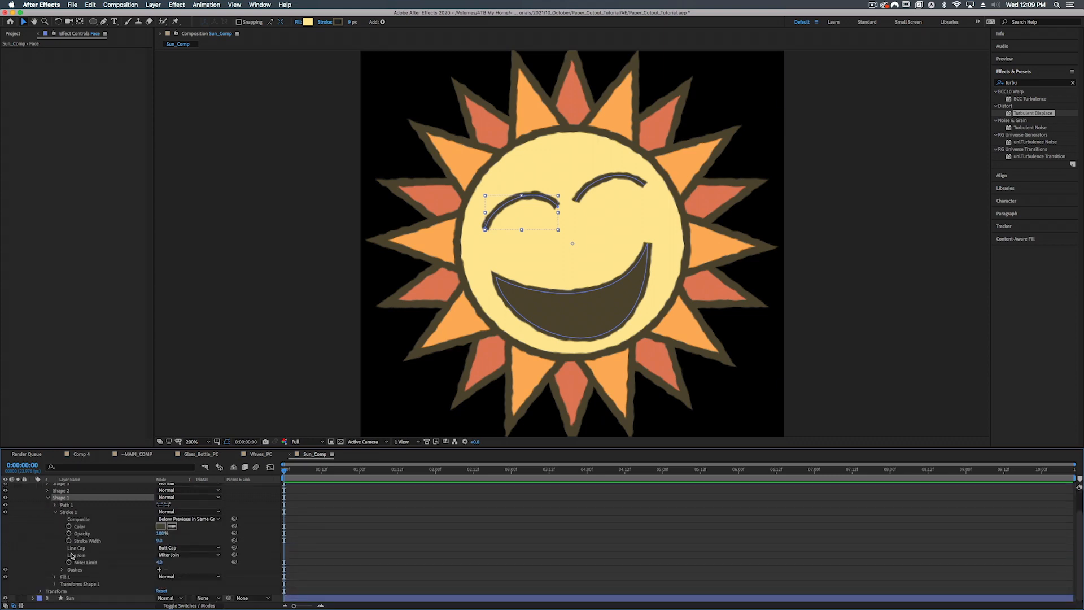
pyautogui.click(187, 549)
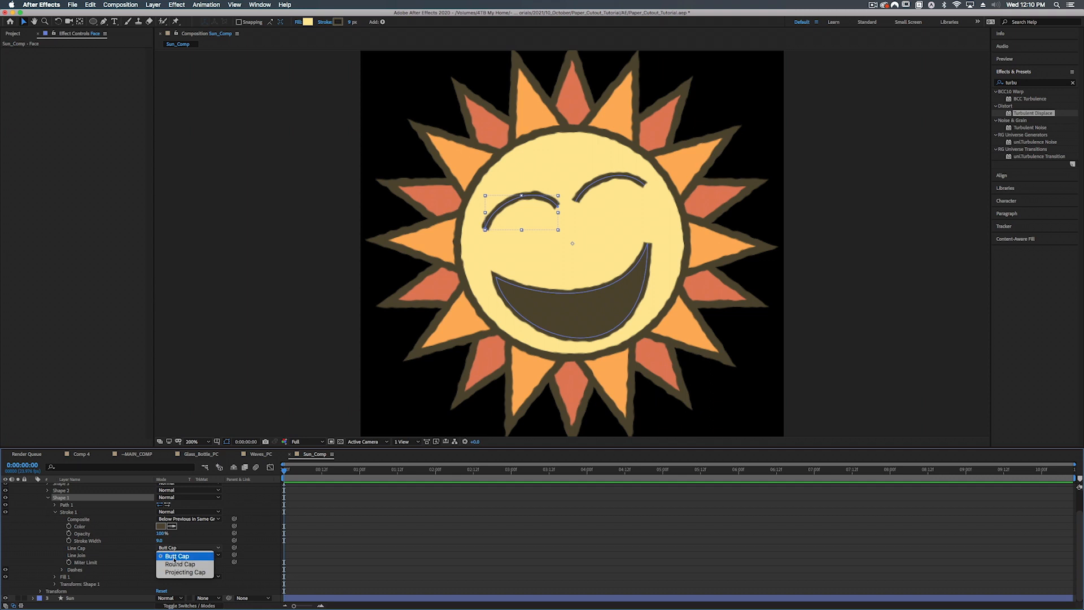
pyautogui.click(177, 565)
# - Set the line cap of the second eye, Shape 2 in the Face layer, to Round Cap
pyautogui.click(584, 190)
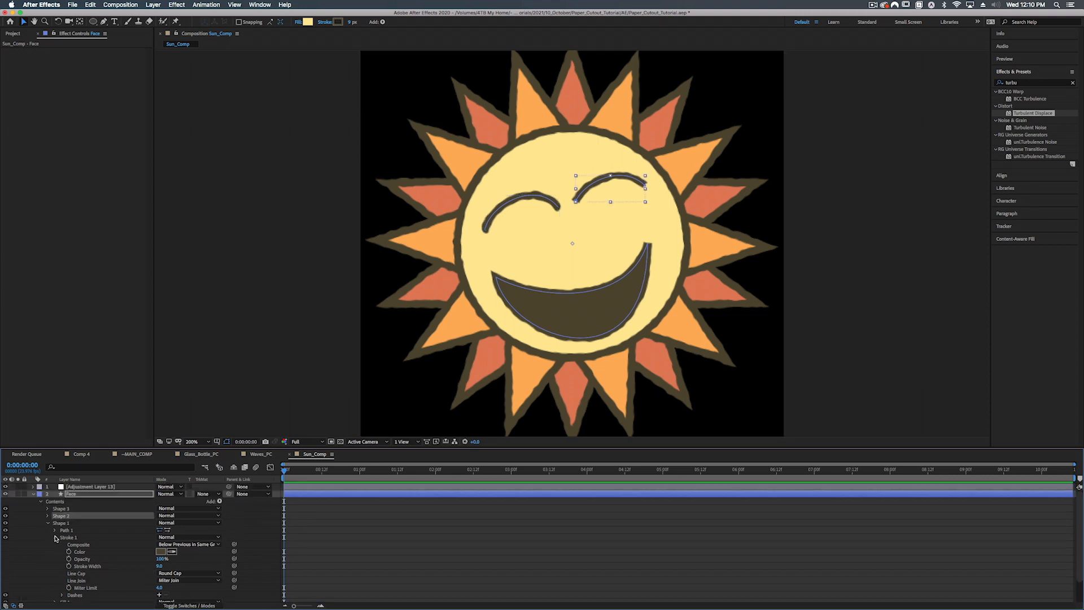
pyautogui.click(55, 537)
pyautogui.click(48, 524)
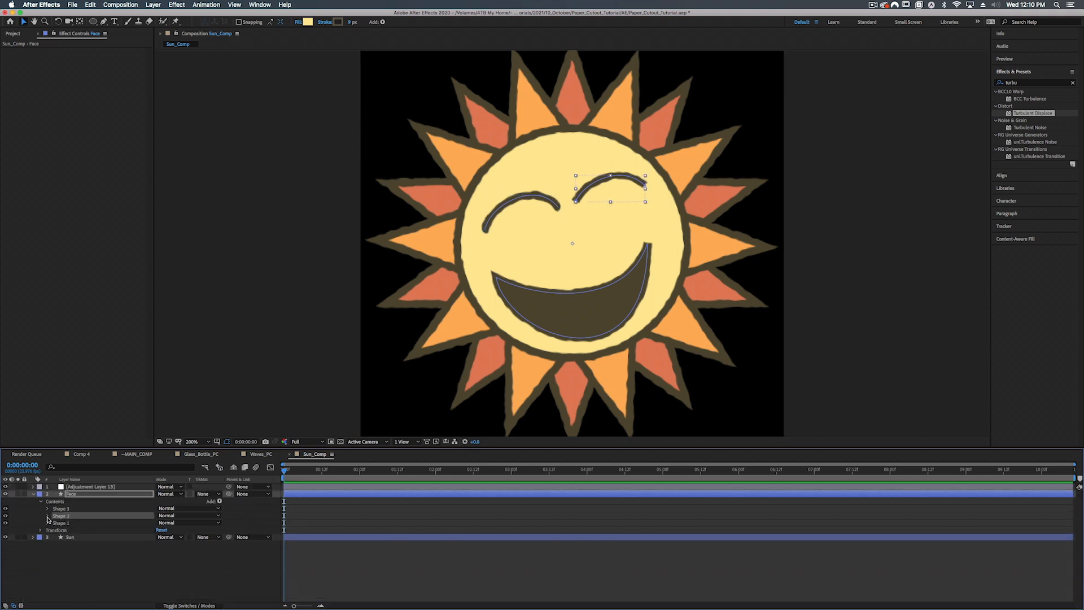
pyautogui.click(47, 516)
pyautogui.click(55, 531)
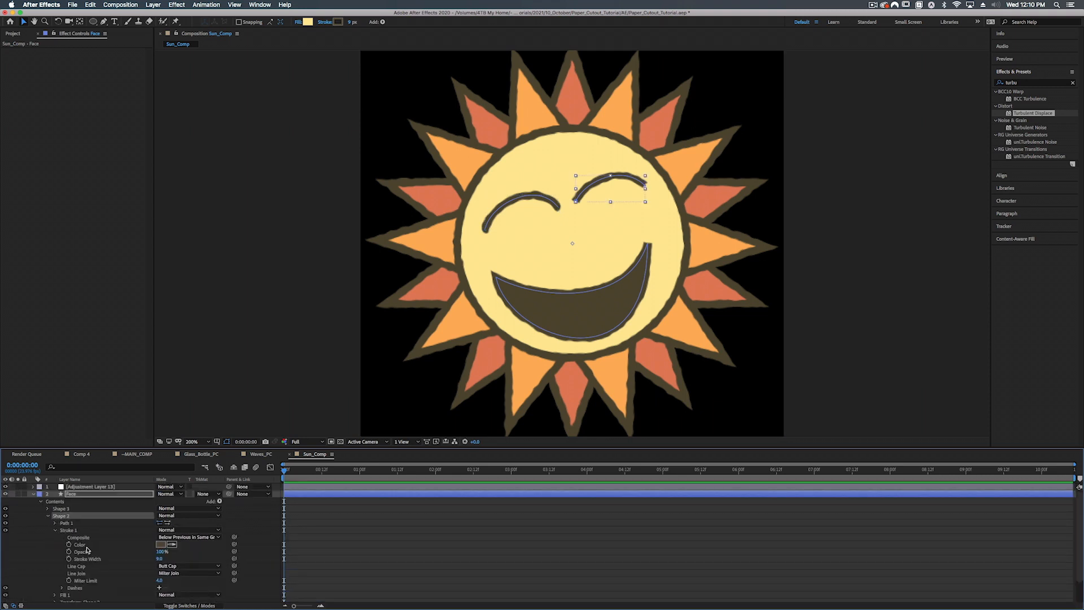
pyautogui.click(181, 566)
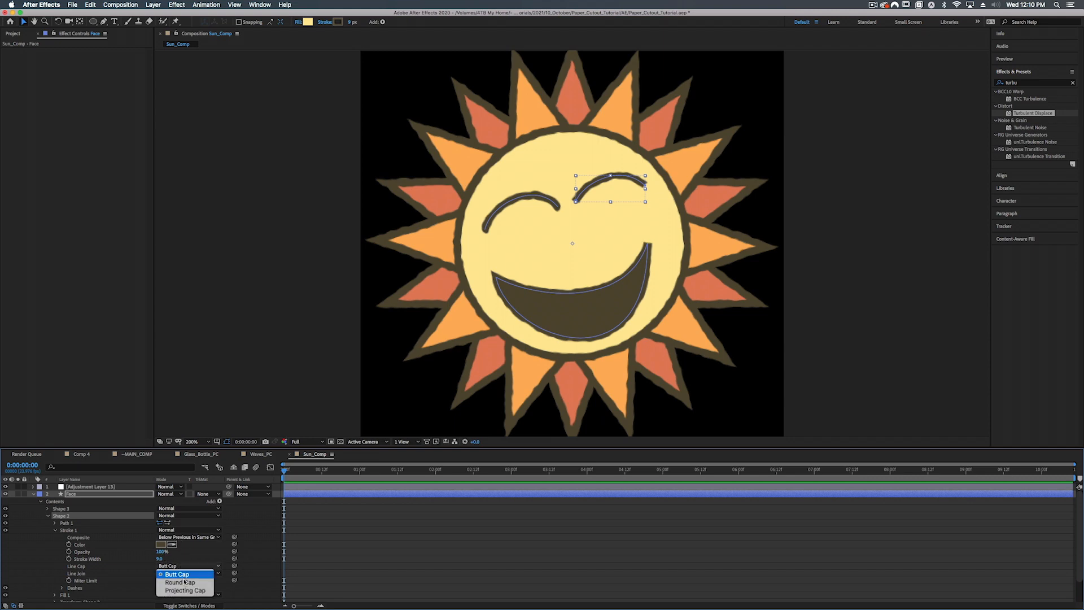
pyautogui.click(171, 574)
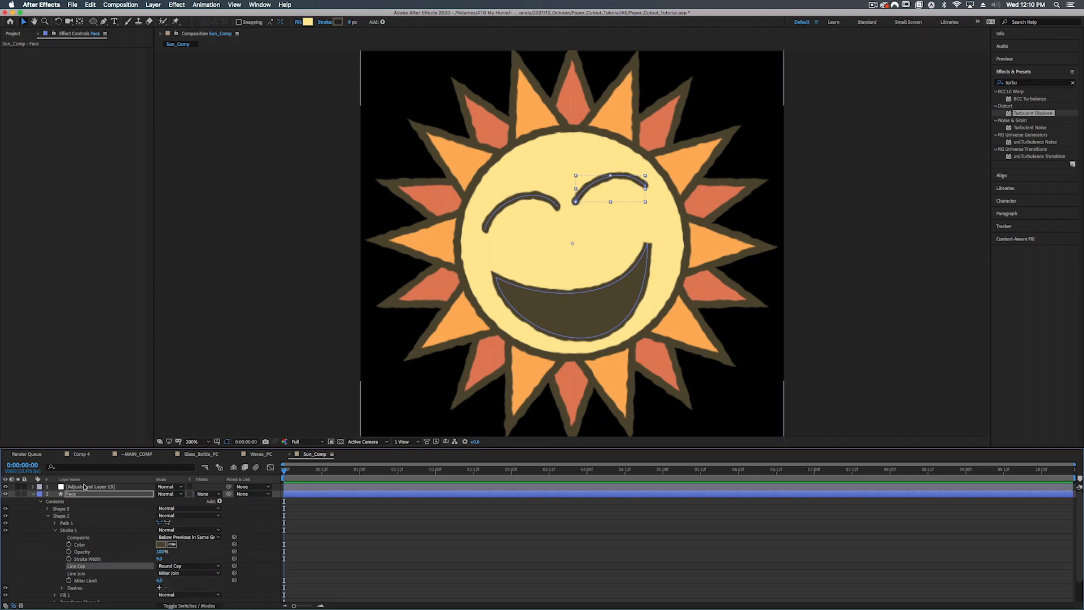
# - Precompose the adjustment, Face and Sun layers together as Sun_PC, moving all attributes into the new composition
pyautogui.scroll(-2, 380, 395)
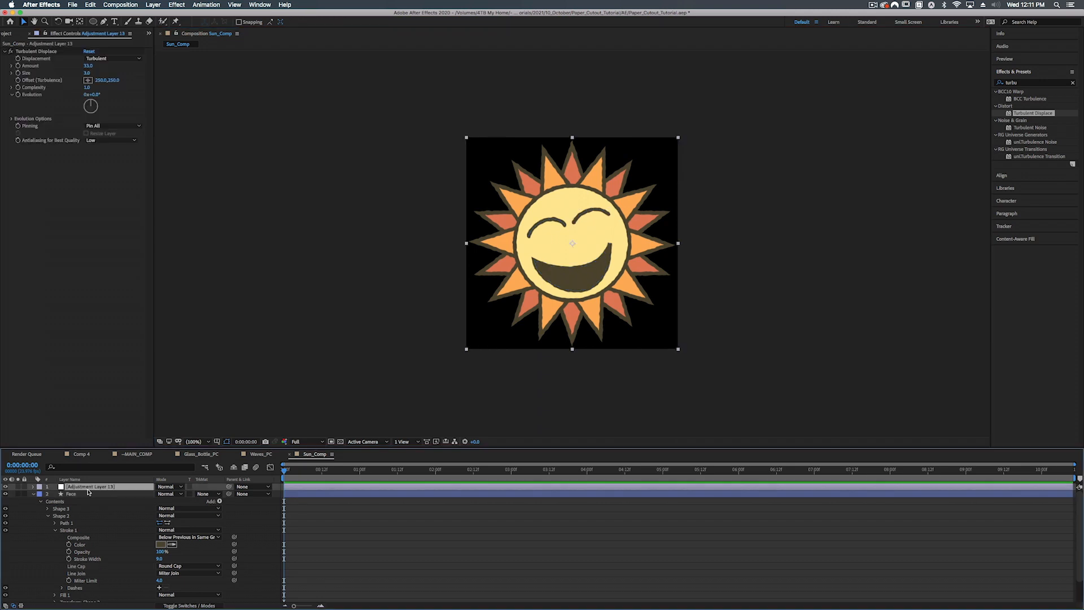
pyautogui.click(33, 494)
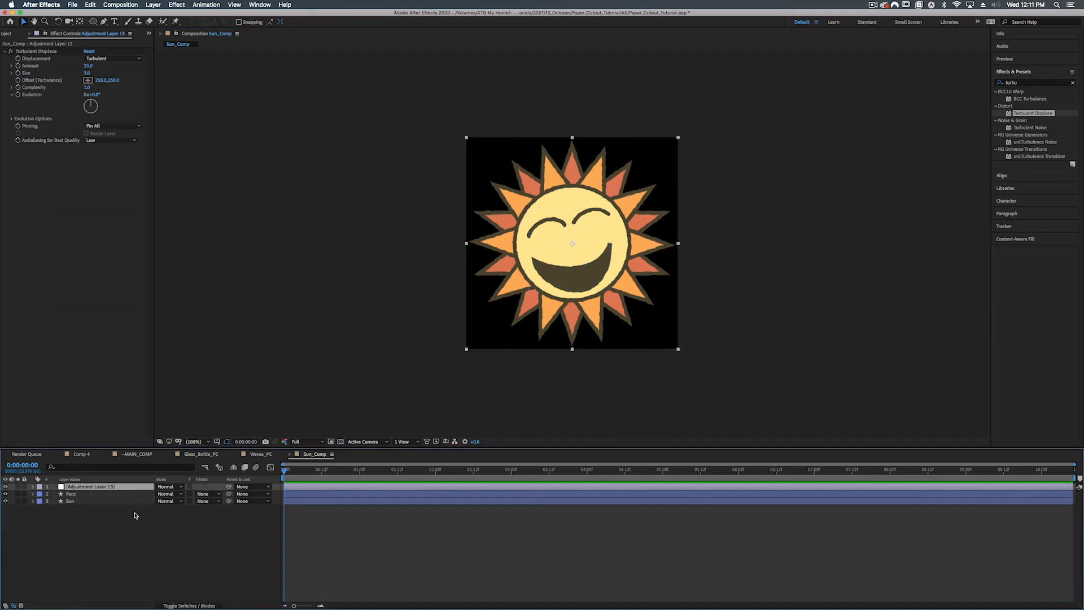
pyautogui.keyDown('shift'); pyautogui.click(88, 502); pyautogui.keyUp('shift')
pyautogui.press('shift+super+c')
pyautogui.write('Sun_PC')
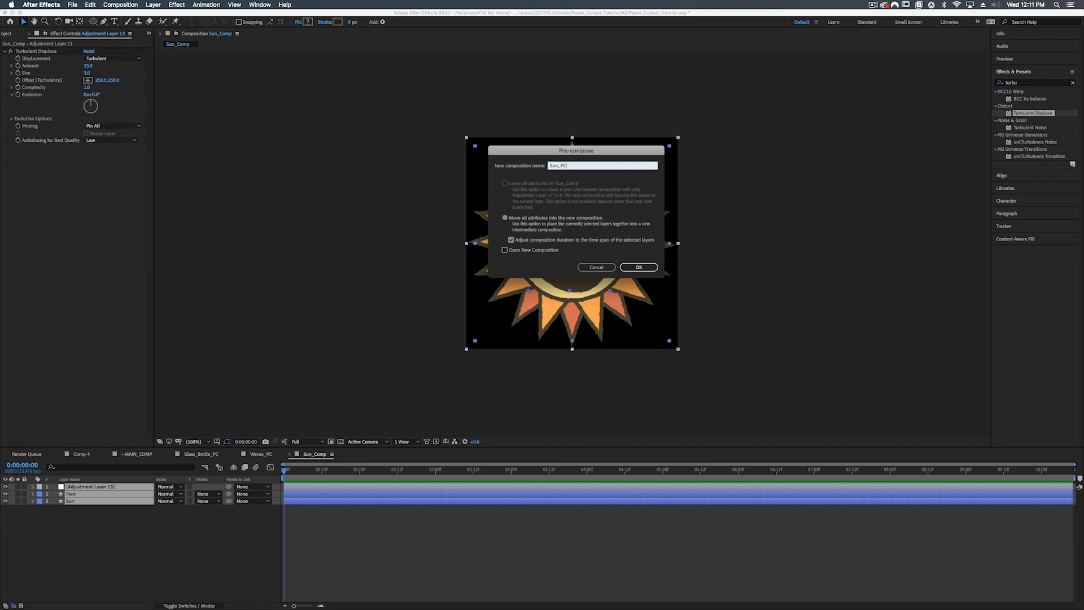
pyautogui.press('Return')
# - Copy both Roughen Edges effects from the uppermost Glass_Bottle.png layer in Glass_Bottle_PC onto the Sun_PC layer in Sun_Comp
pyautogui.click(199, 454)
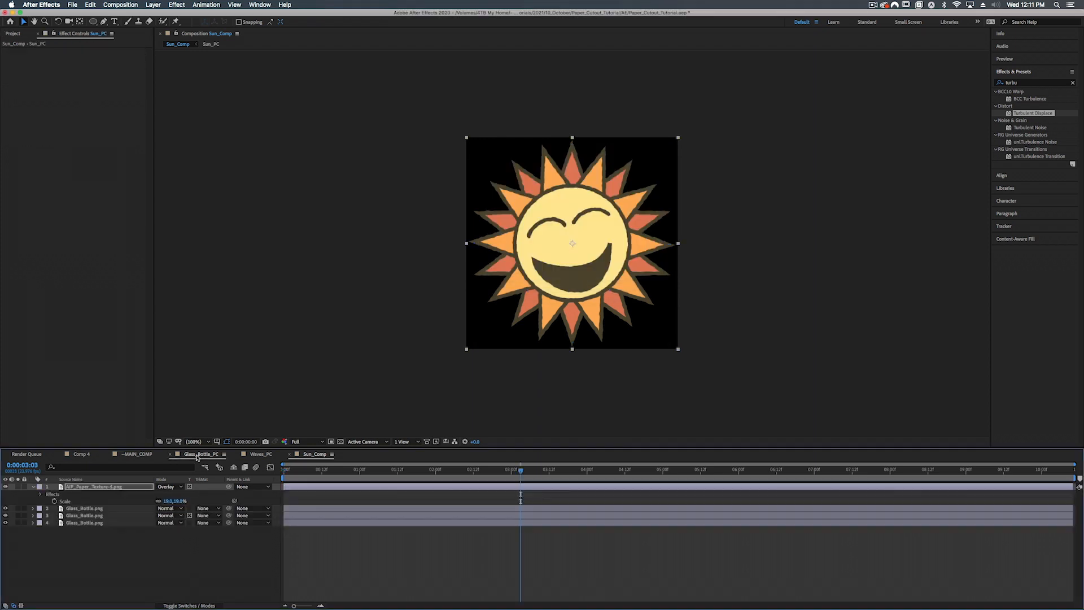
pyautogui.click(95, 514)
pyautogui.click(90, 508)
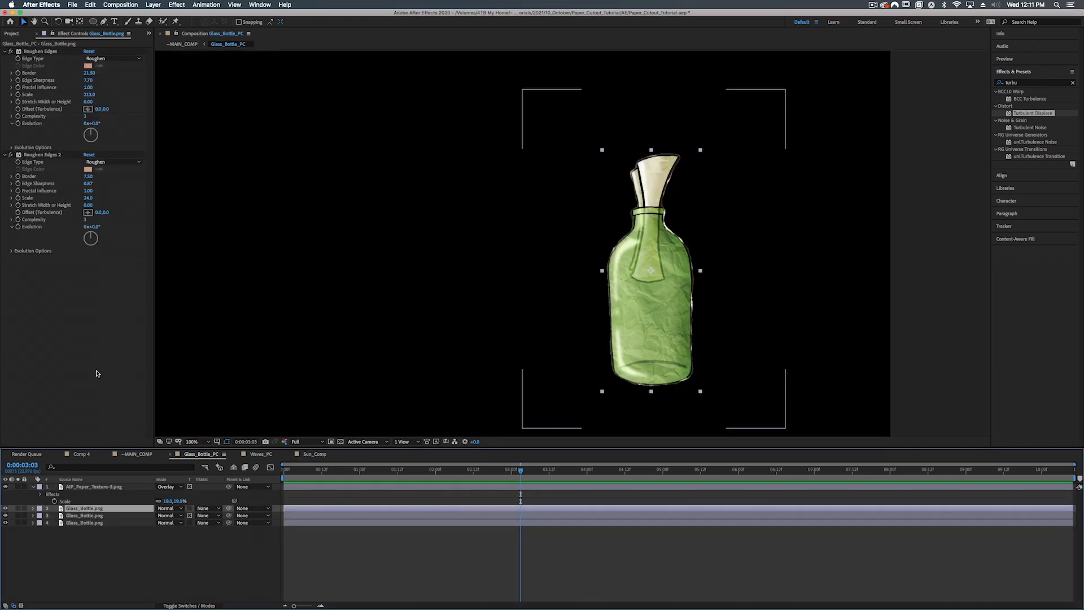
pyautogui.click(36, 51)
pyautogui.keyDown('shift'); pyautogui.click(44, 155); pyautogui.keyUp('shift')
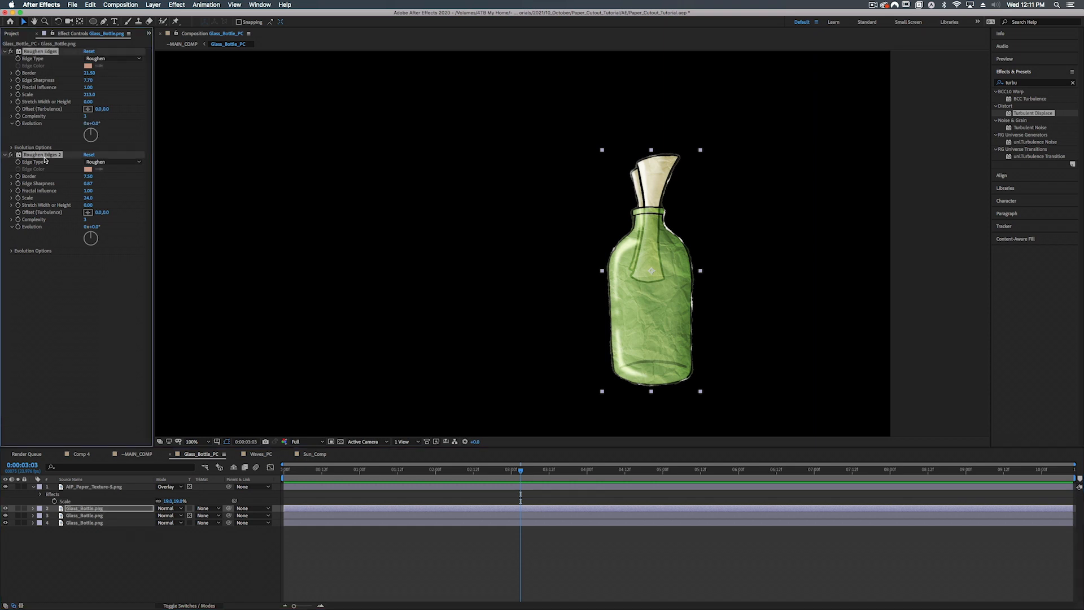
pyautogui.click(314, 454)
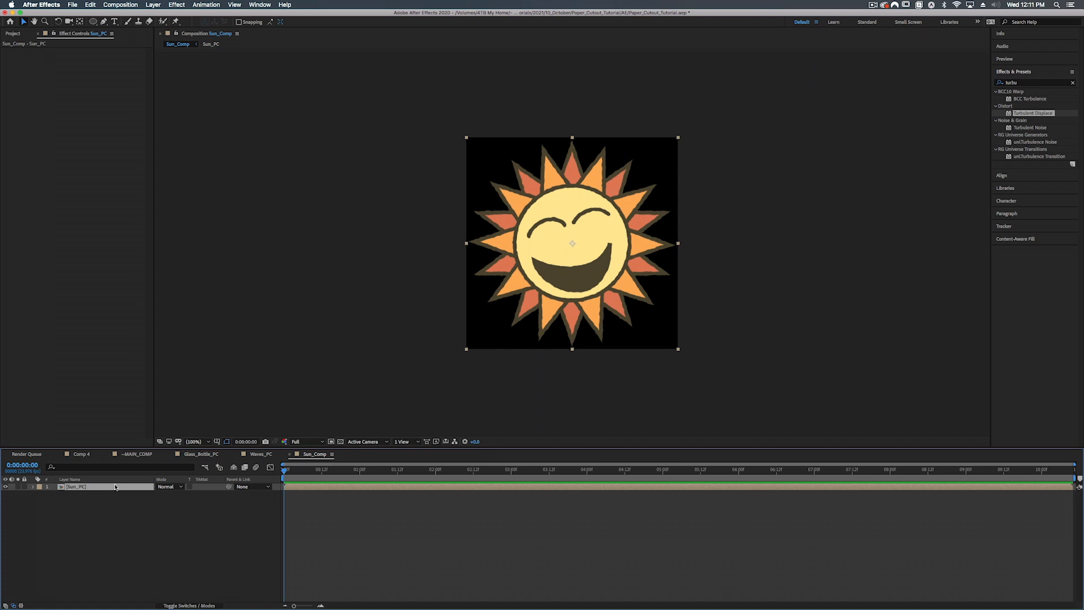
pyautogui.press('super+v')
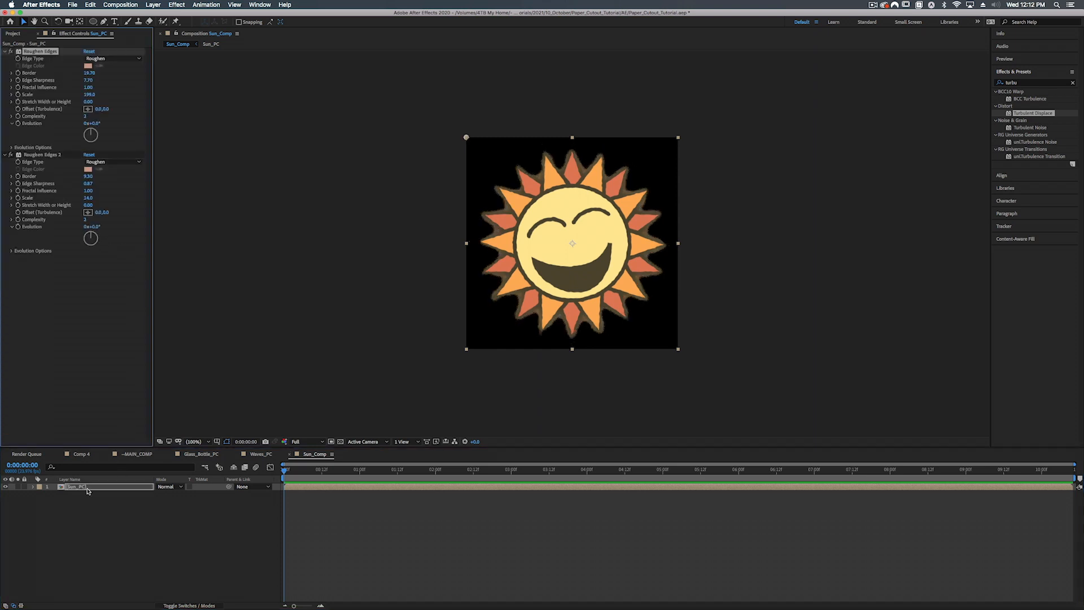
# - Duplicate the Sun_PC layer and give the lower copy the Fill effect from the lowest Glass_Bottle.png layer, placed above its Roughen Edges effects
pyautogui.click(88, 488)
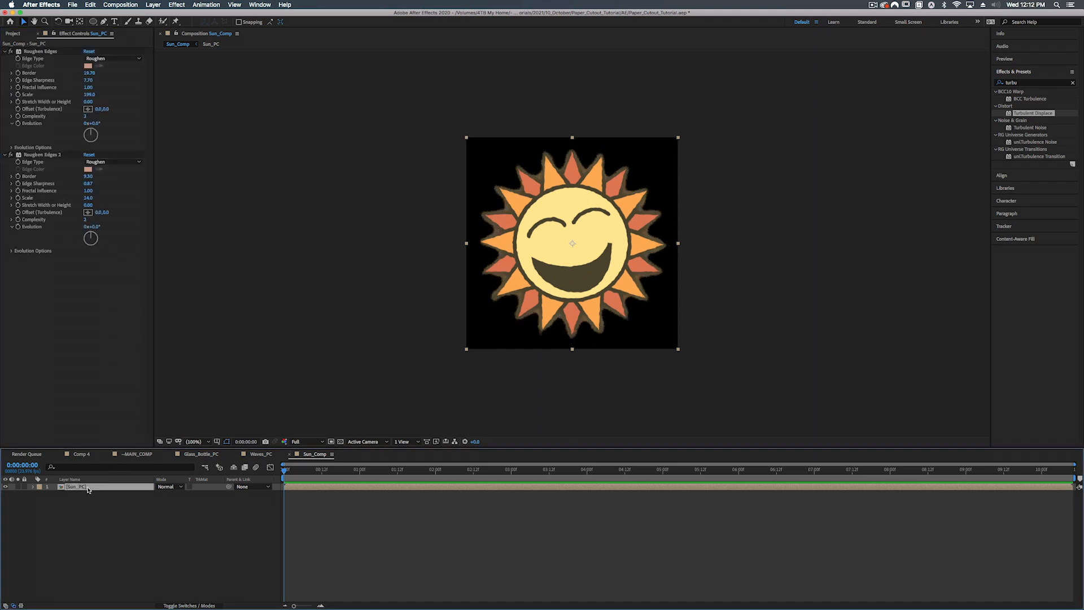
pyautogui.press('super+d')
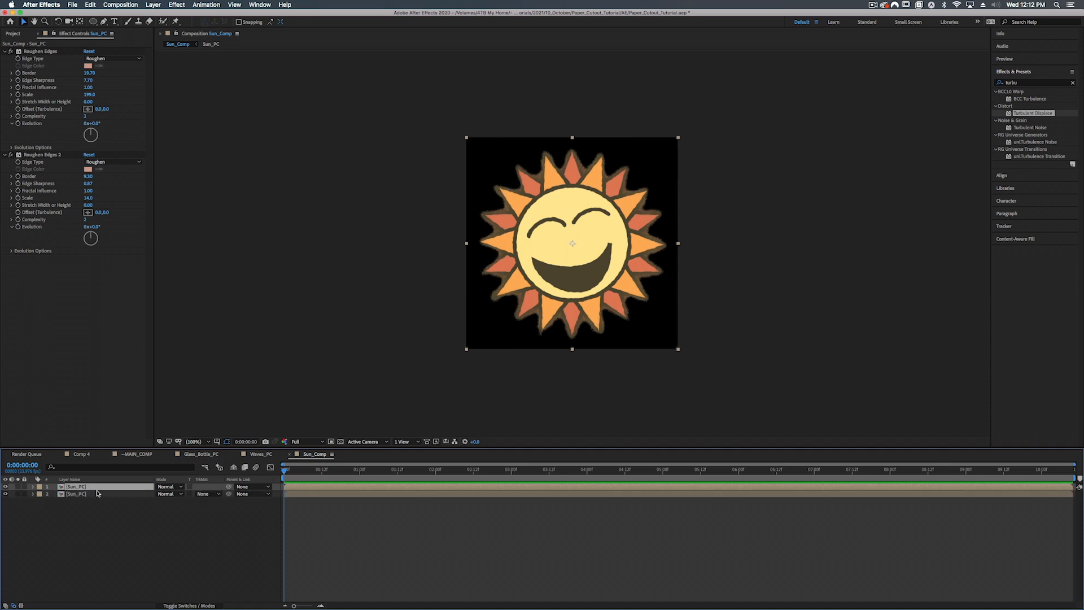
pyautogui.click(88, 495)
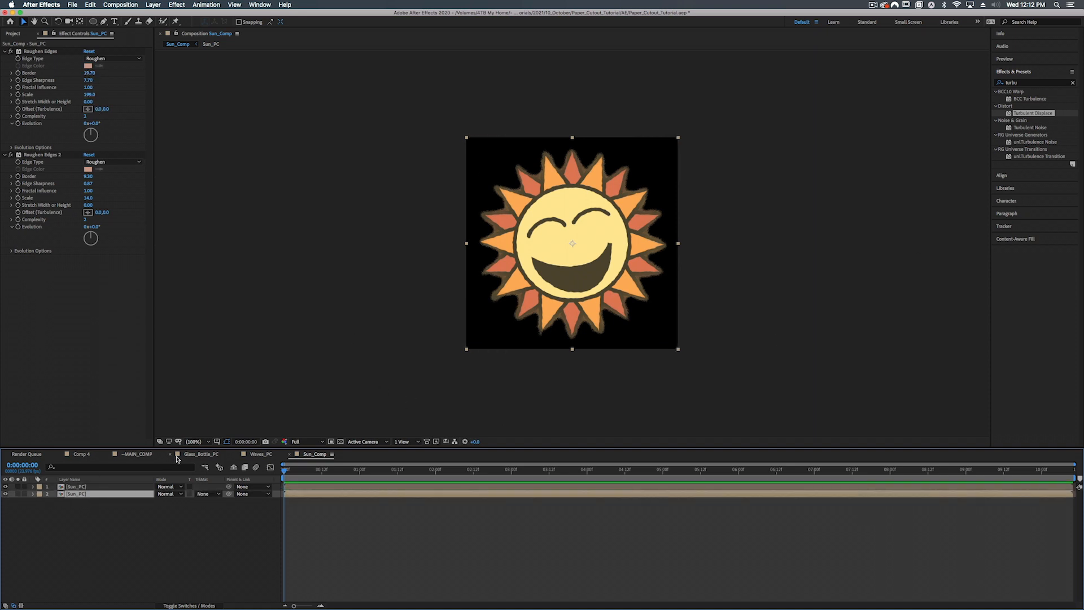
pyautogui.click(193, 455)
pyautogui.click(88, 523)
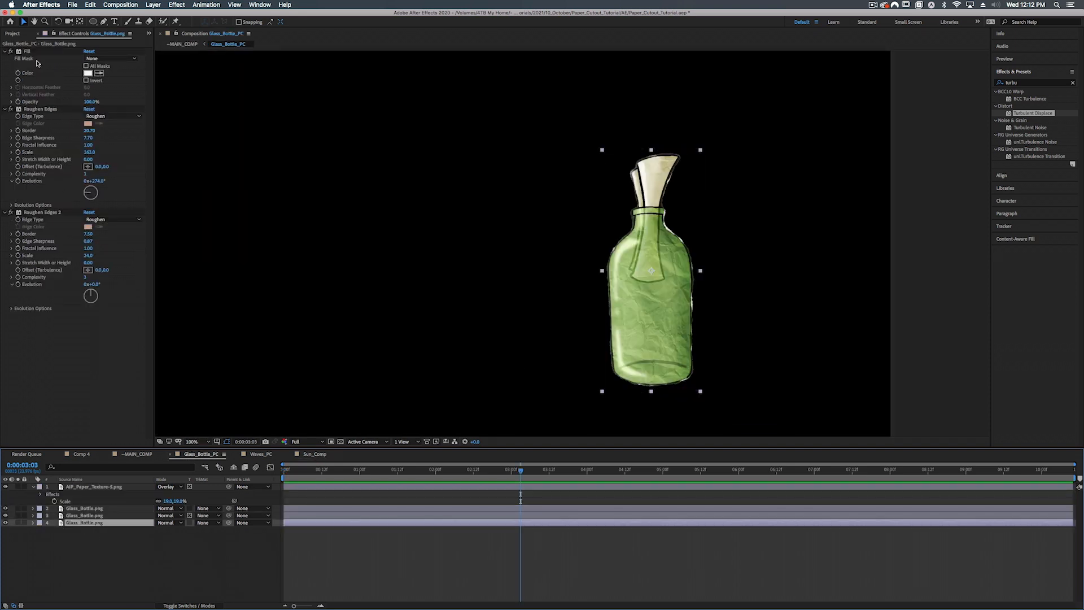
pyautogui.click(28, 51)
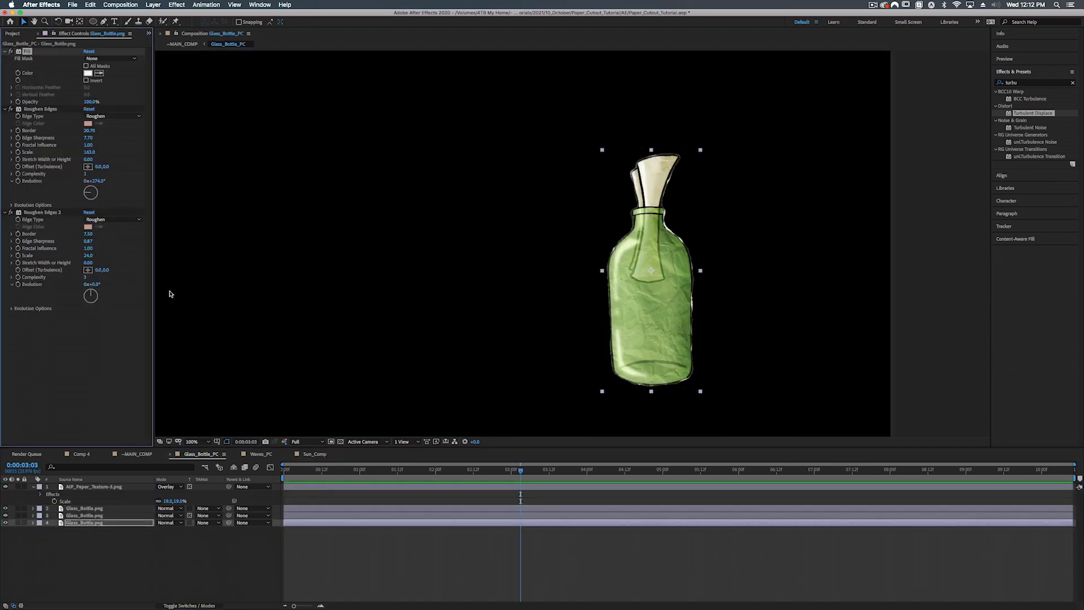
pyautogui.click(312, 455)
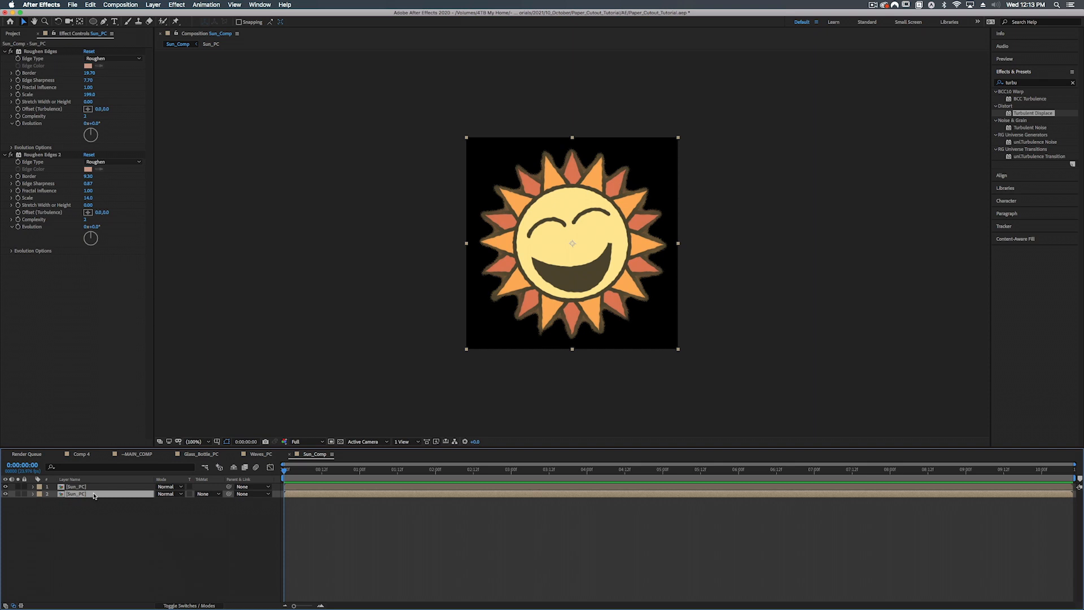
pyautogui.press('super+v')
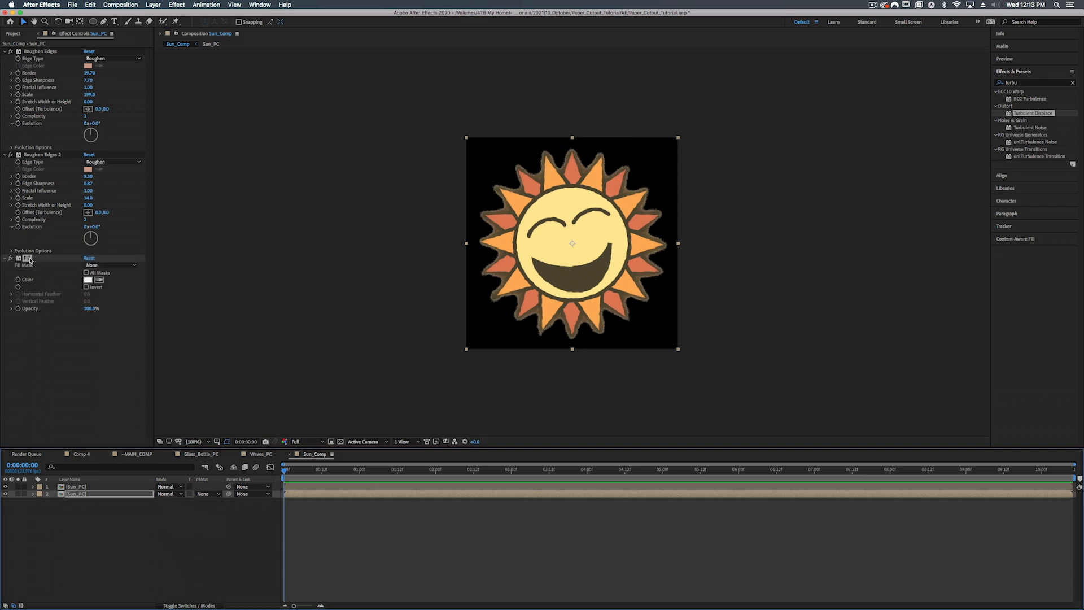
pyautogui.moveTo(30, 260); pyautogui.dragTo(33, 52)
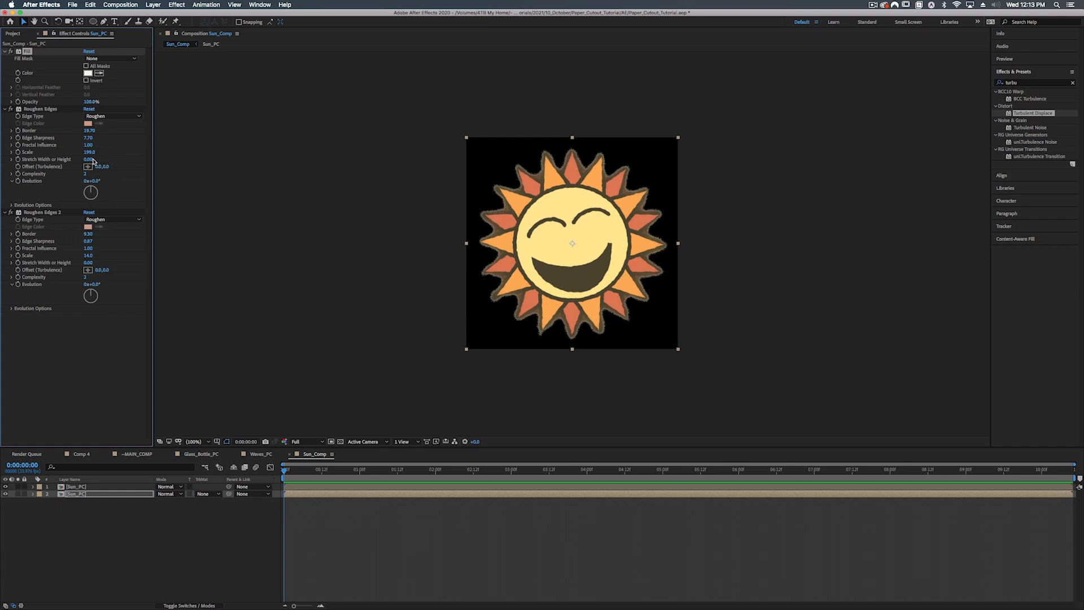
# - Vary the lower Sun_PC layer's edges with Complexity 1, Border 24.70 and Scale 165 in Roughen Edges, and Scale 23 in Roughen Edges 2
pyautogui.moveTo(93, 181); pyautogui.dragTo(168, 174)
pyautogui.click(85, 174)
pyautogui.write('1')
pyautogui.press('Return')
pyautogui.moveTo(90, 256); pyautogui.dragTo(94, 234)
pyautogui.moveTo(88, 130); pyautogui.dragTo(78, 153)
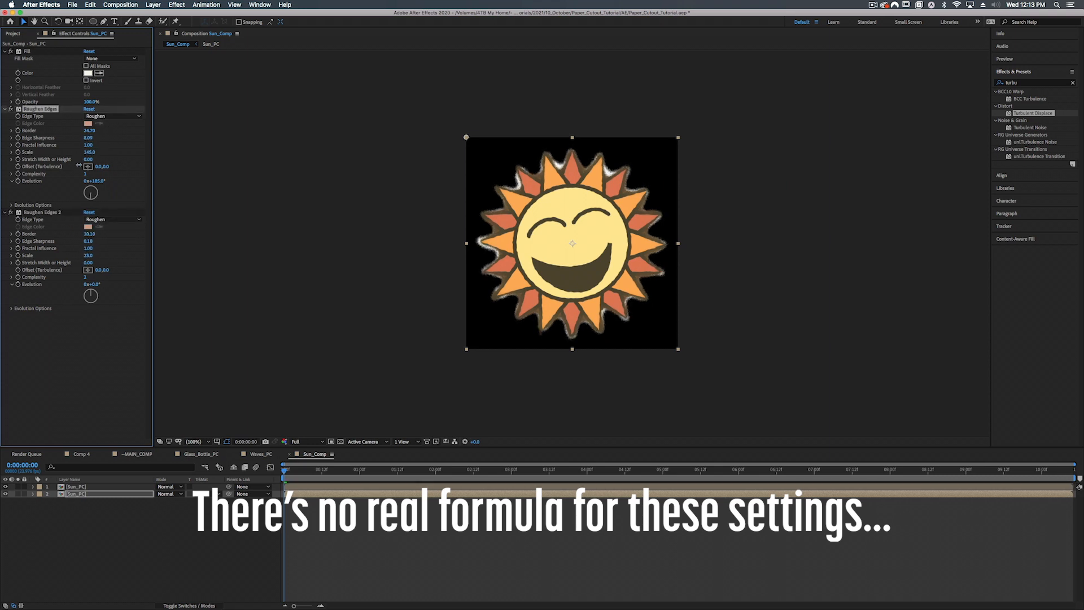
# - Refine the white edge with Border 26.40, Scale 181 and Evolution 115° in Roughen Edges, and Edge Sharpness 0.80 and Evolution 72° in Roughen Edges 2
pyautogui.click(85, 278)
pyautogui.press('Return')
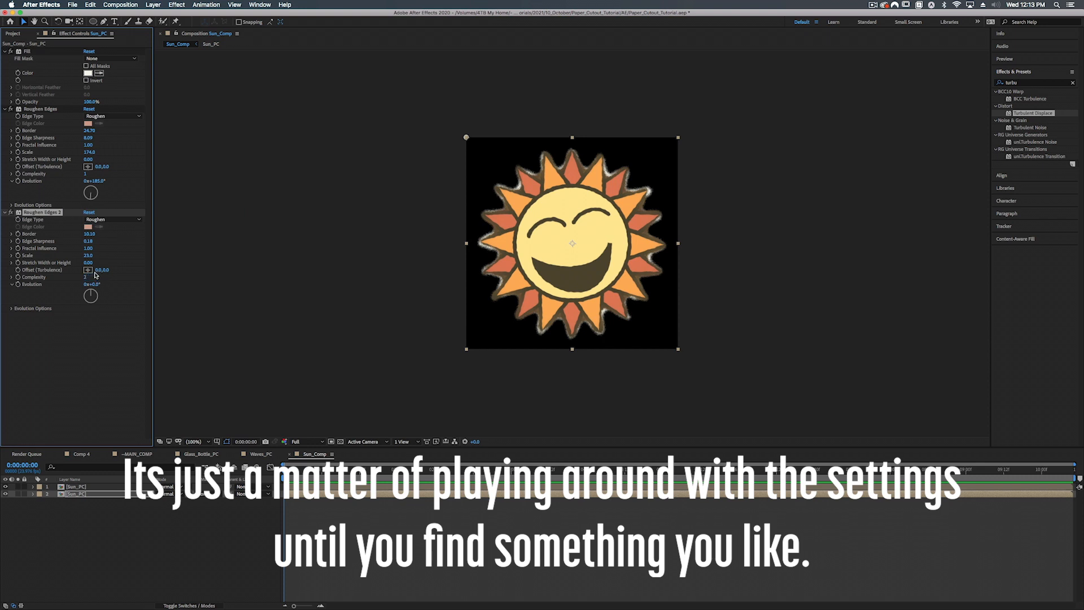
pyautogui.click(98, 294)
pyautogui.moveTo(103, 181); pyautogui.dragTo(65, 181)
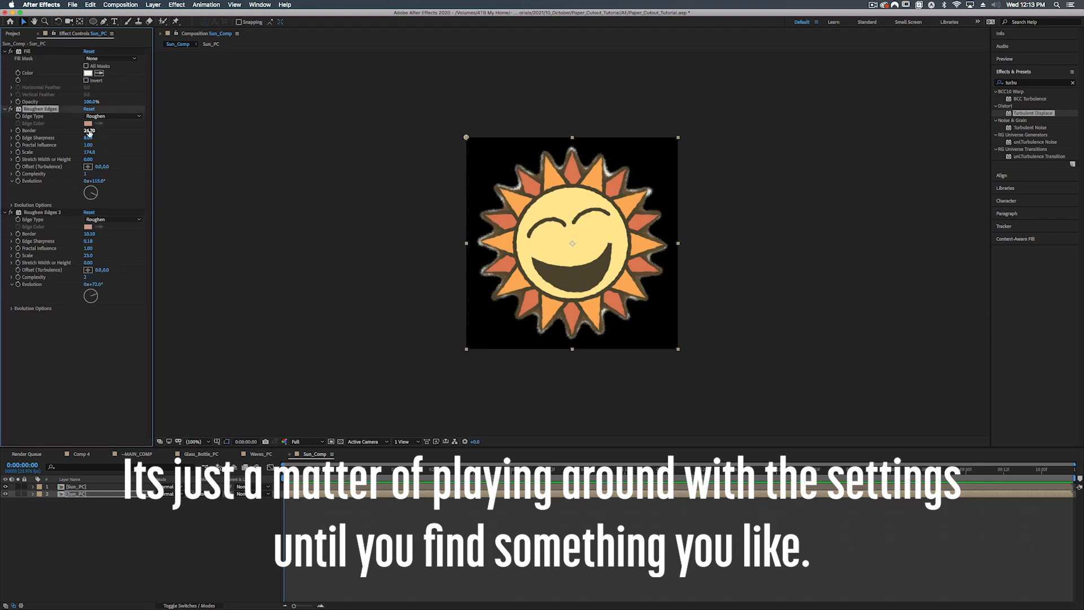
pyautogui.moveTo(89, 131); pyautogui.dragTo(136, 134)
pyautogui.moveTo(88, 160)
pyautogui.mouseDown()
pyautogui.moveTo(110, 159)
pyautogui.moveTo(48, 158)
pyautogui.moveTo(101, 131)
pyautogui.moveTo(87, 174)
pyautogui.moveTo(97, 147)
pyautogui.mouseUp()
pyautogui.press('super+z')
pyautogui.moveTo(89, 242)
pyautogui.mouseDown()
pyautogui.moveTo(110, 236)
pyautogui.moveTo(79, 263)
pyautogui.moveTo(98, 261)
pyautogui.moveTo(88, 256)
pyautogui.mouseUp()
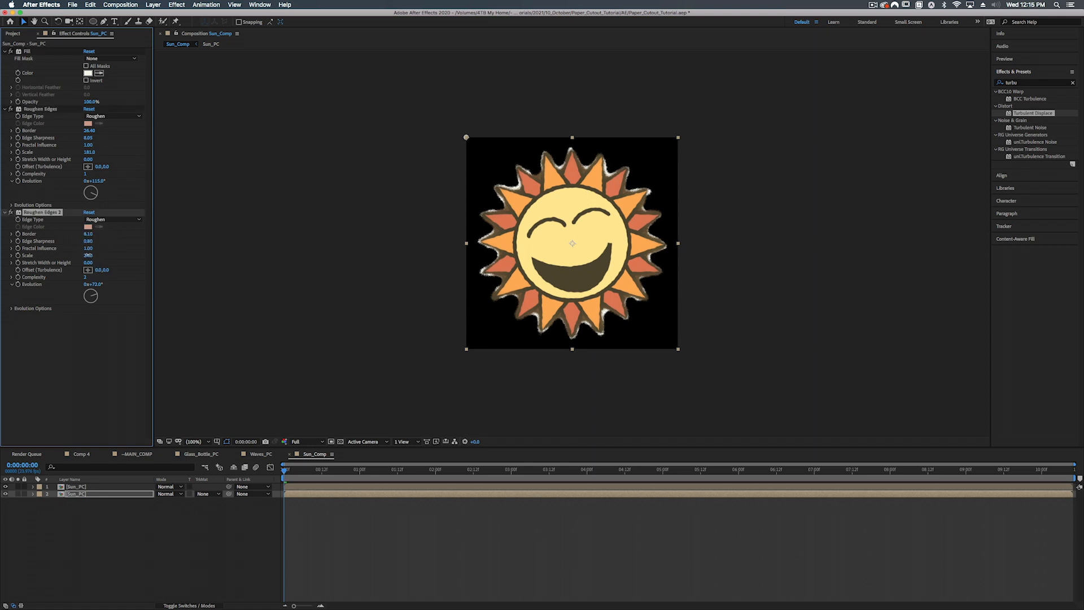
# - Add AIP_Paper_Texture-9.png from the Paper Textures folder to Sun_Comp above the upper Sun_PC layer
pyautogui.click(97, 487)
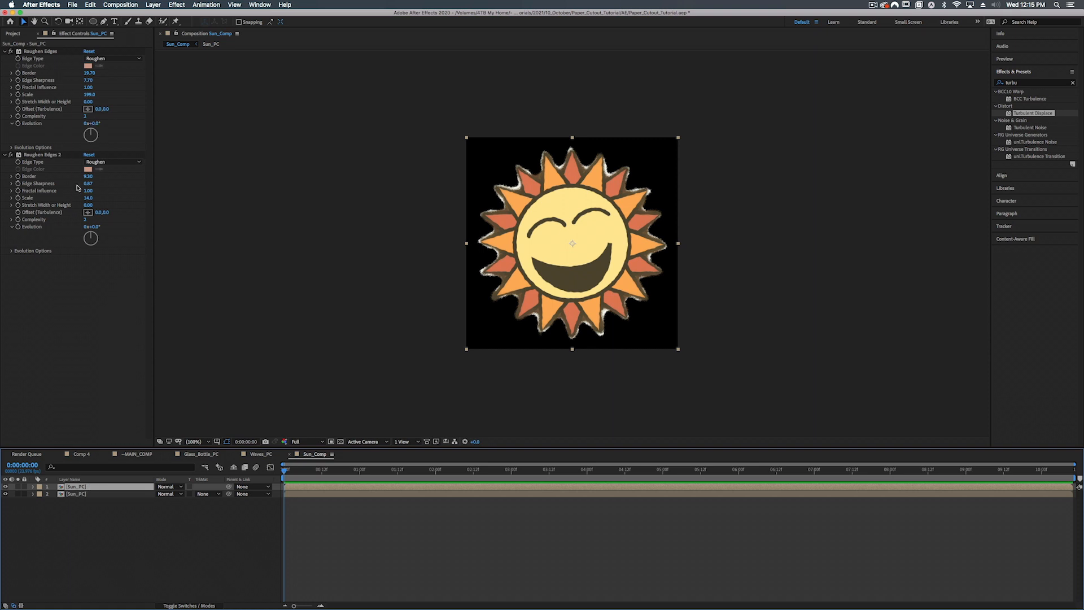
pyautogui.click(17, 33)
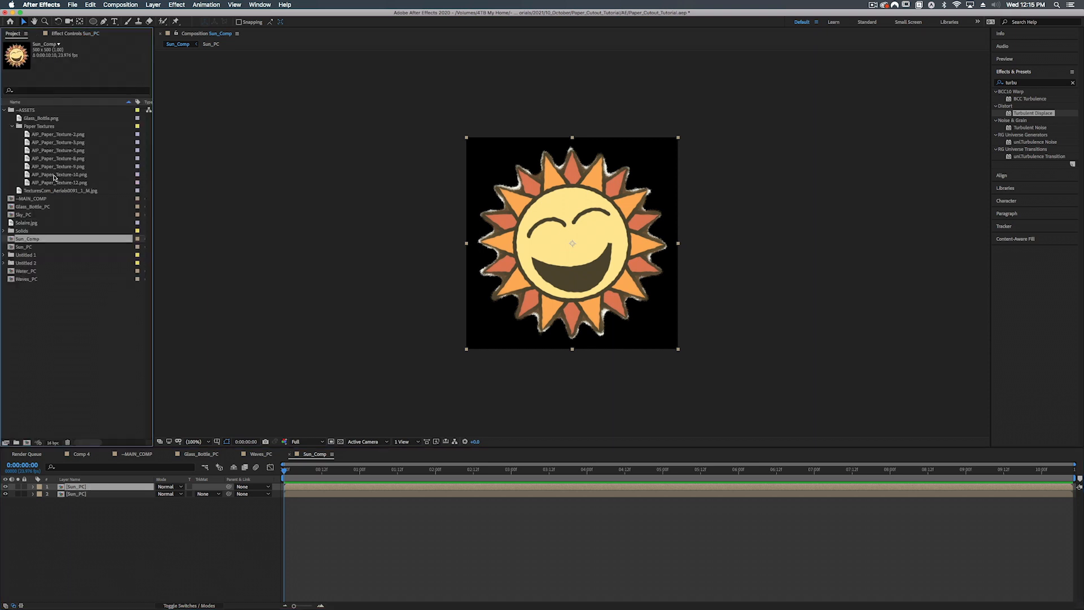
pyautogui.click(61, 167)
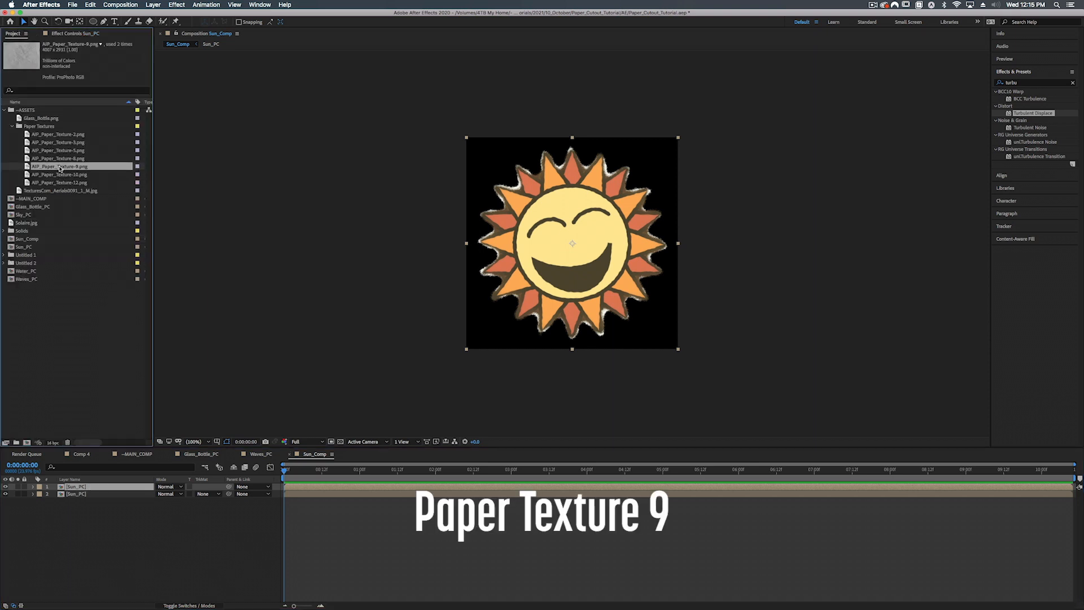
pyautogui.moveTo(61, 167); pyautogui.dragTo(112, 487)
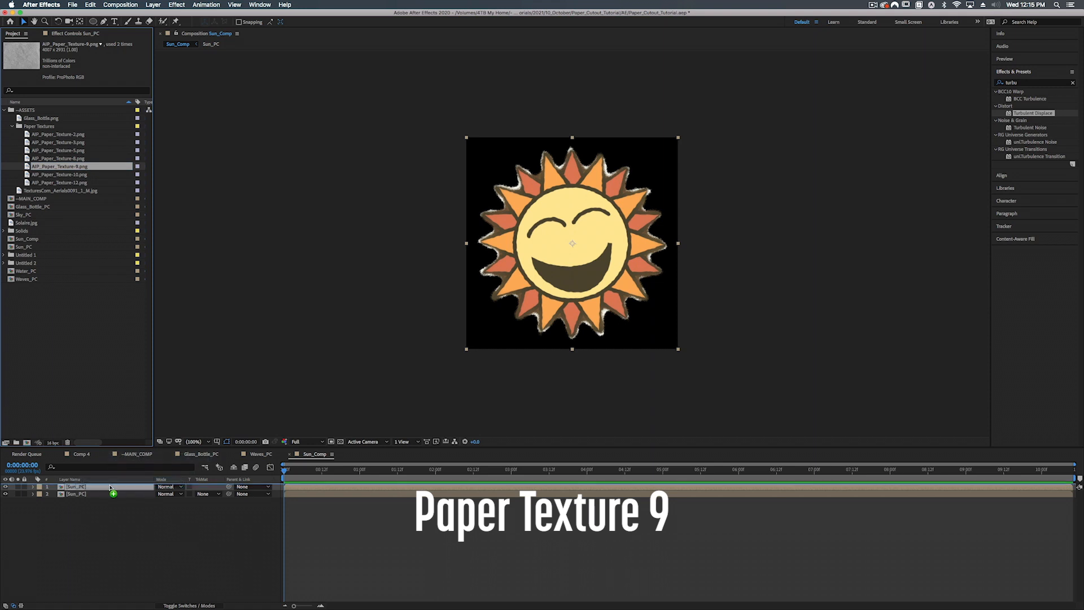
# - Scale the AIP_Paper_Texture-9.png layer to 18%, blend it in Overlay mode and preserve the underlying transparency
pyautogui.press('s')
pyautogui.moveTo(182, 494); pyautogui.dragTo(176, 517)
pyautogui.click(169, 487)
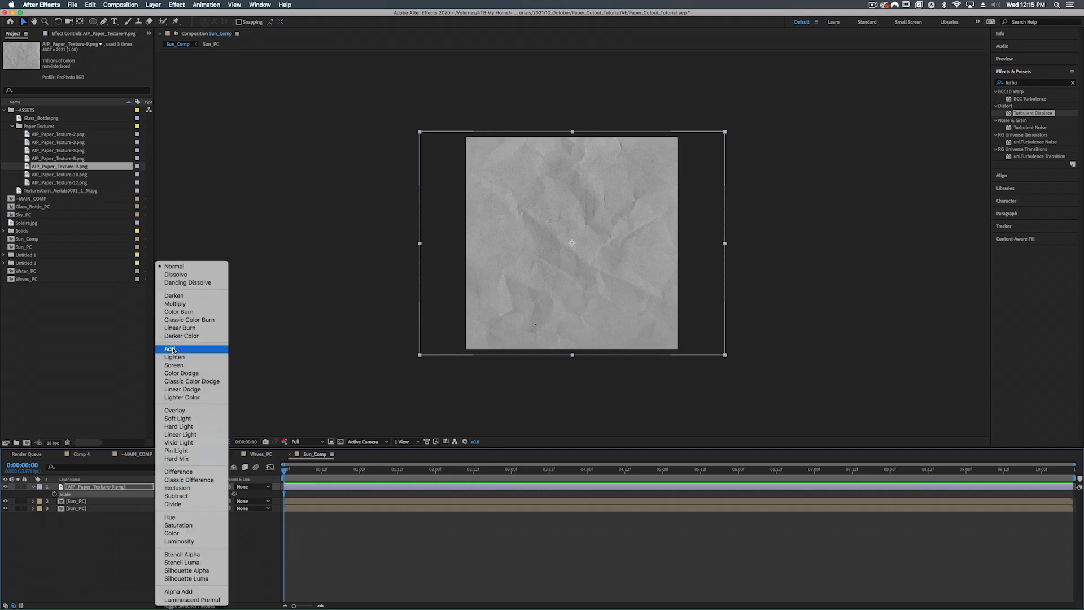
pyautogui.click(177, 410)
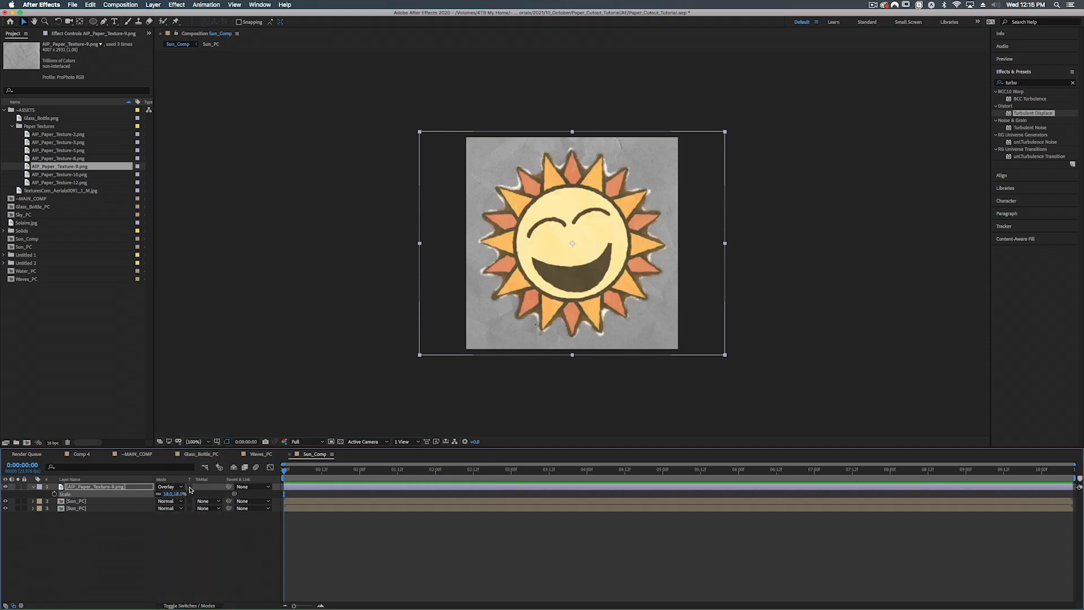
pyautogui.click(190, 487)
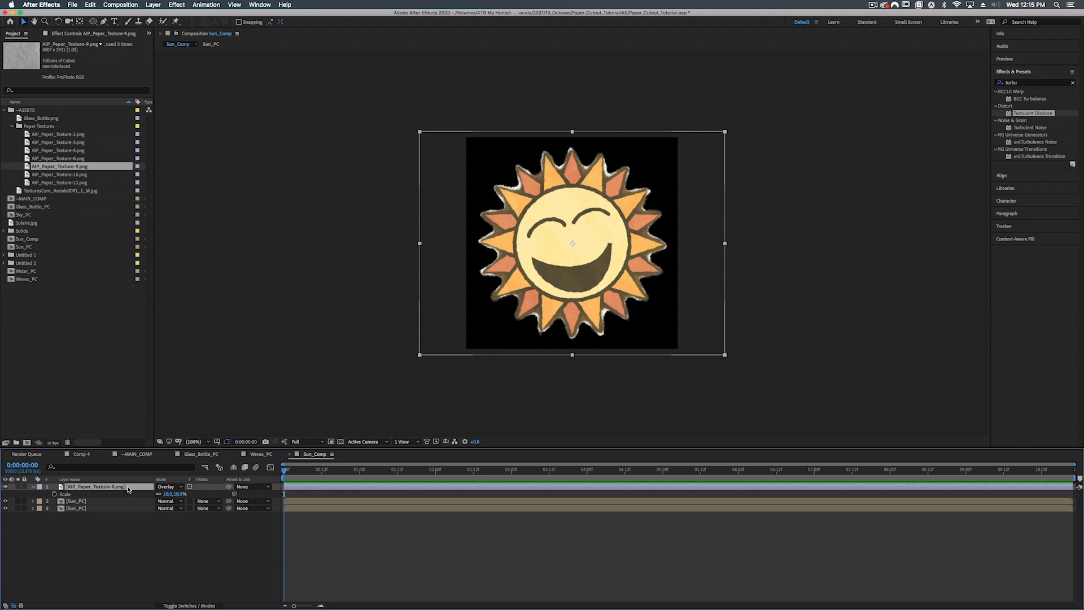
# - Add a Curves effect to the paper texture layer and shape the RGB curve into an S for more contrast
pyautogui.click(1028, 83)
pyautogui.write('curves')
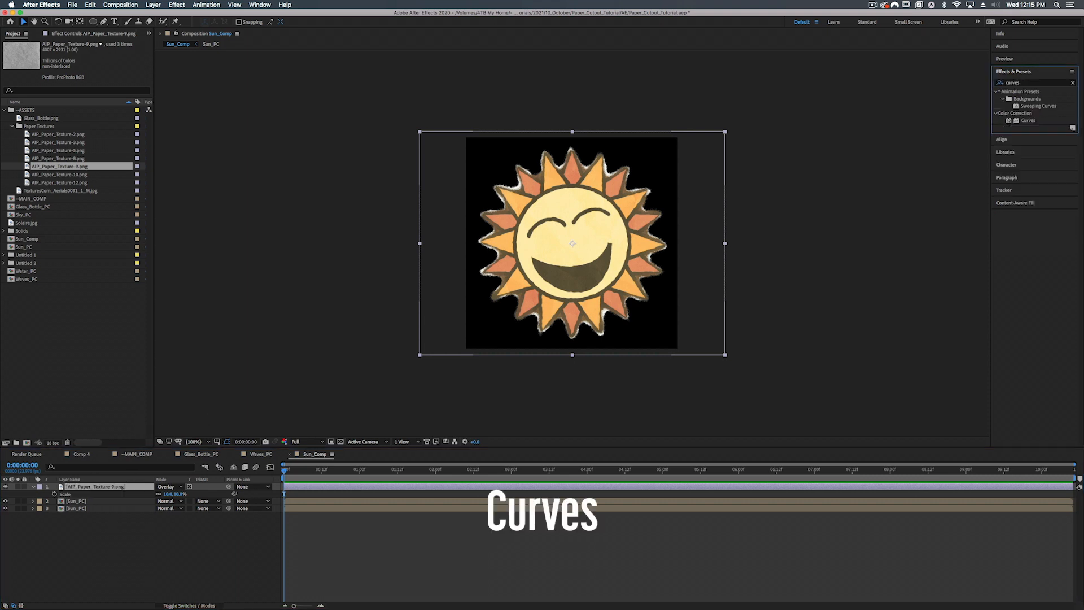
pyautogui.moveTo(1028, 121); pyautogui.dragTo(572, 243)
pyautogui.moveTo(50, 159); pyautogui.dragTo(50, 176)
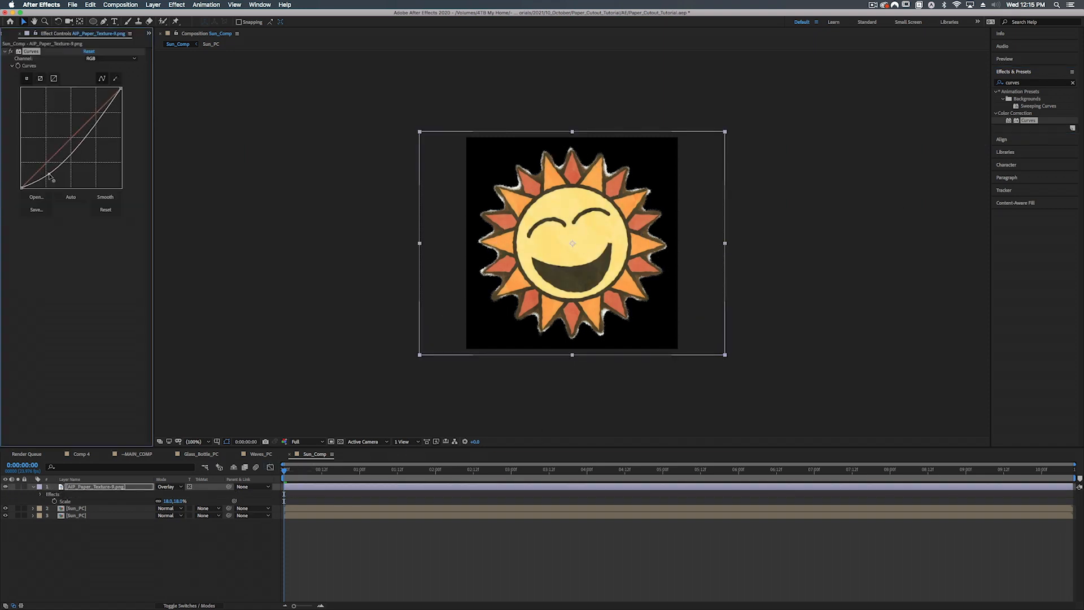
pyautogui.moveTo(96, 122); pyautogui.dragTo(97, 108)
pyautogui.moveTo(50, 174); pyautogui.dragTo(62, 168)
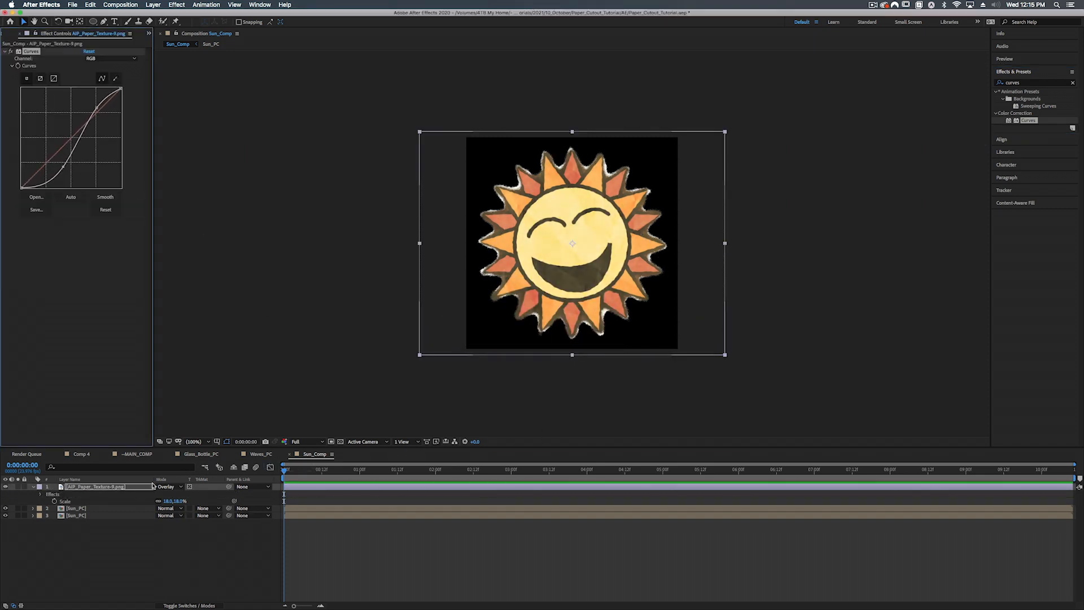
# - Add Sun_Comp as the uppermost layer of ~MAIN_COMP and place the sun in the upper sky, left of the bottle
pyautogui.click(139, 455)
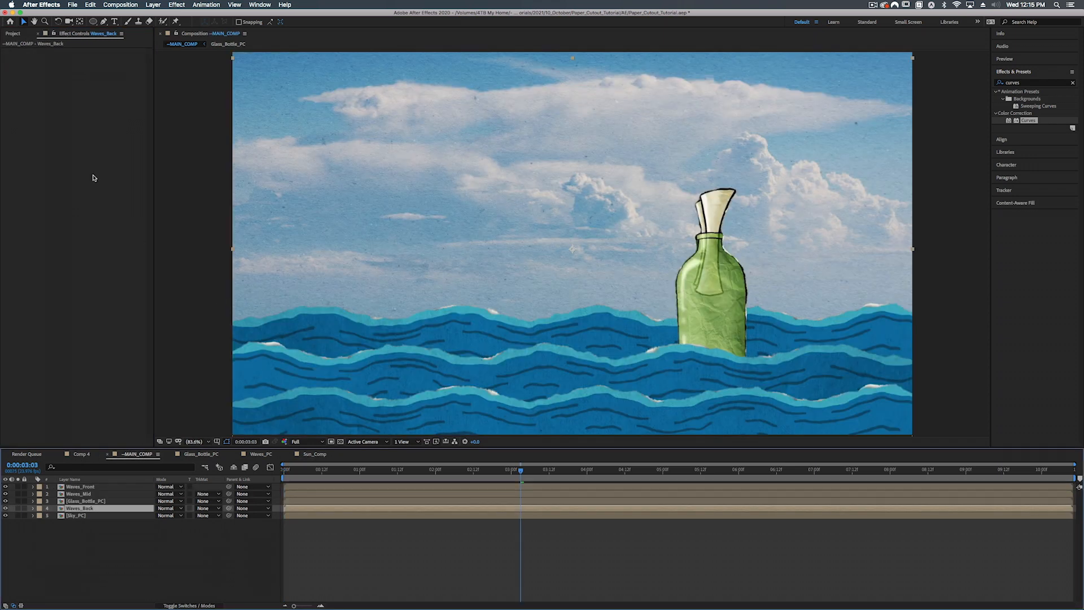
pyautogui.click(12, 33)
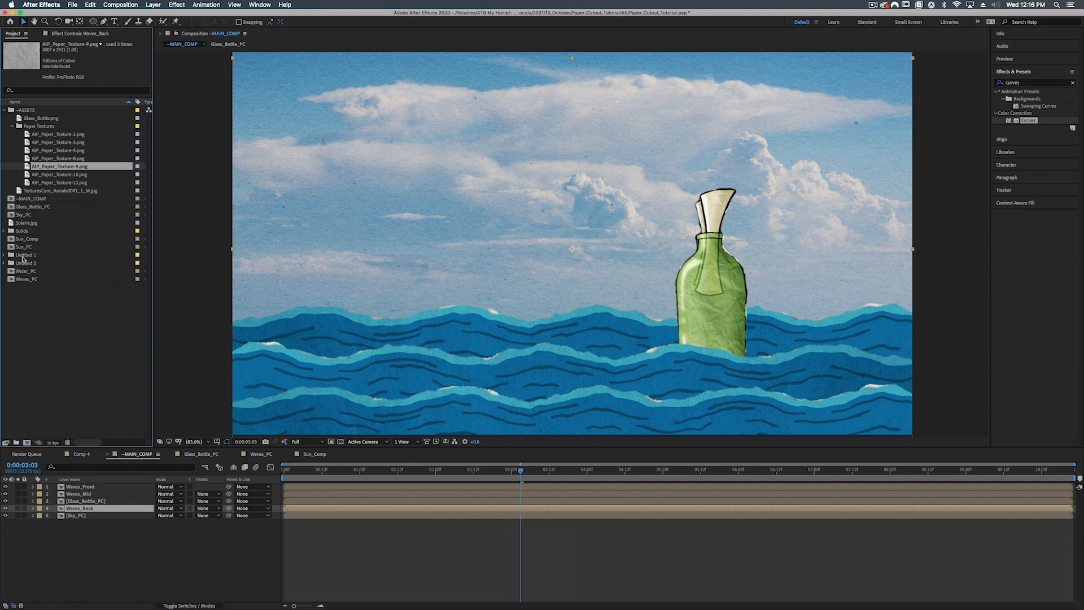
pyautogui.moveTo(21, 241); pyautogui.dragTo(68, 487)
pyautogui.moveTo(599, 257); pyautogui.dragTo(568, 176)
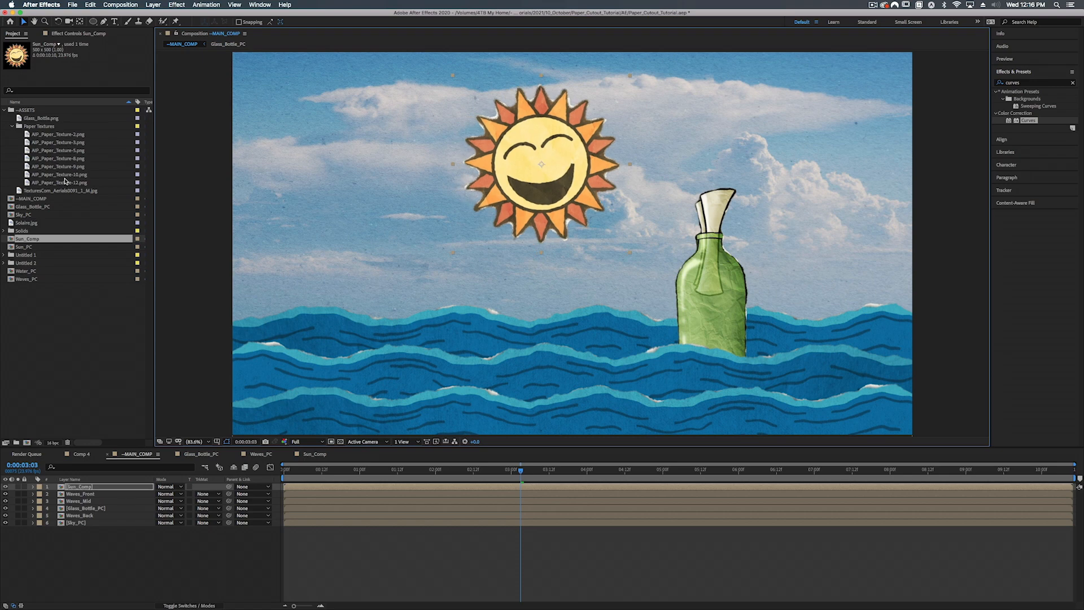
# - Add AIP_Paper_Texture-5.png above all layers in ~MAIN_COMP and scale it to 47% so it covers the frame
pyautogui.click(62, 143)
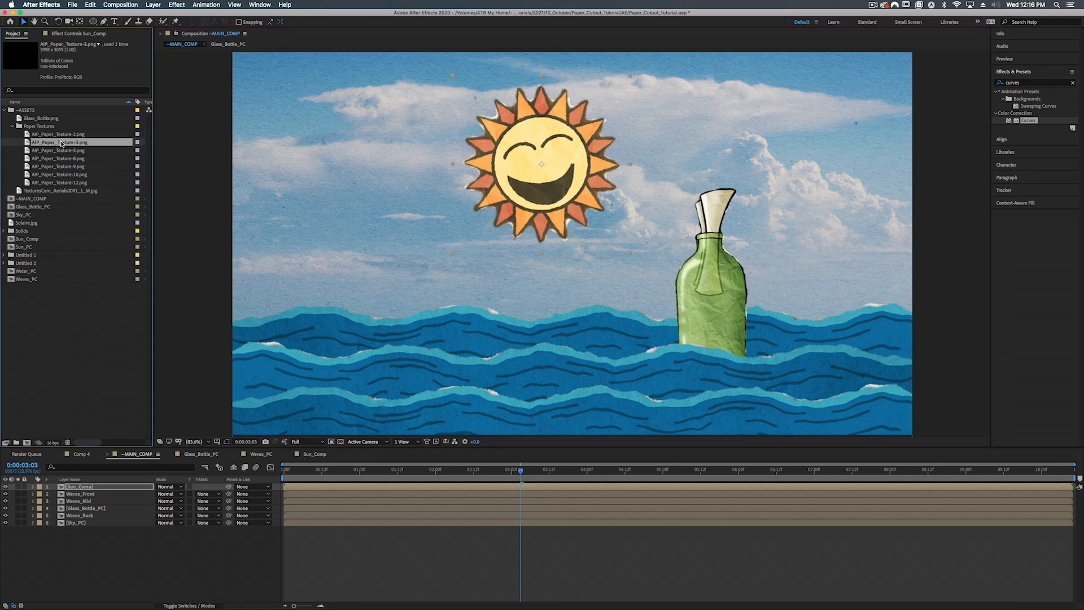
pyautogui.doubleClick(58, 151)
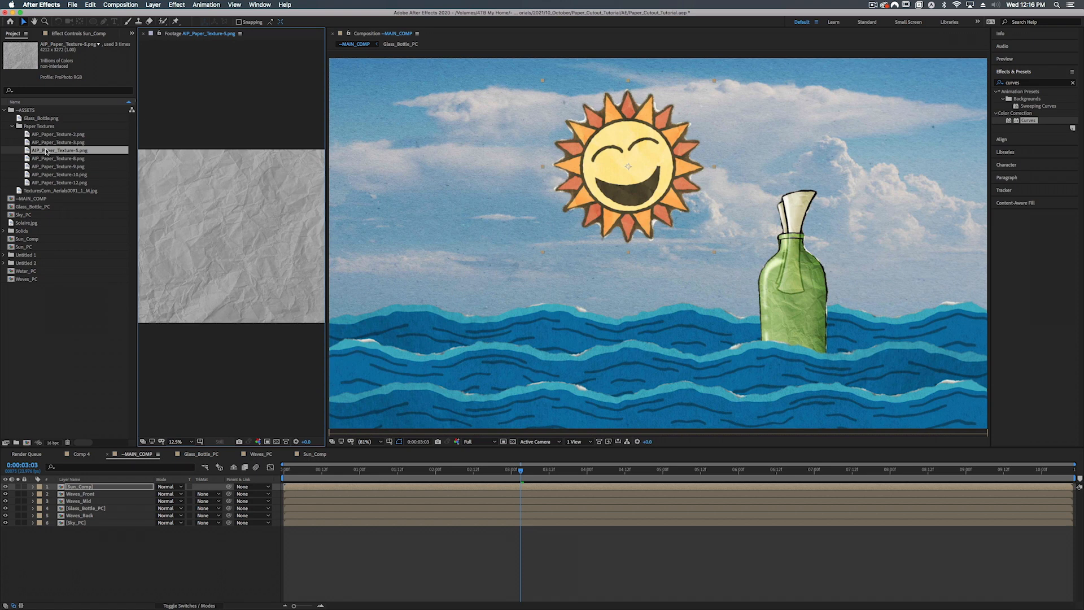
pyautogui.moveTo(47, 152); pyautogui.dragTo(76, 487)
pyautogui.press(',')
pyautogui.press(',')
pyautogui.press(',')
pyautogui.press(',')
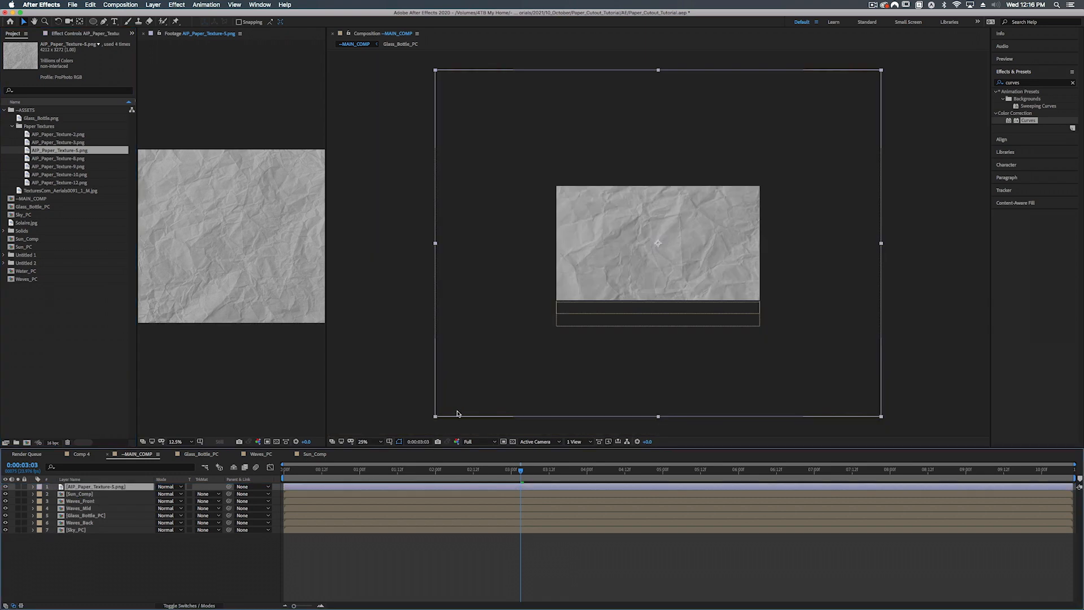
pyautogui.press('s')
pyautogui.moveTo(178, 499); pyautogui.dragTo(171, 508)
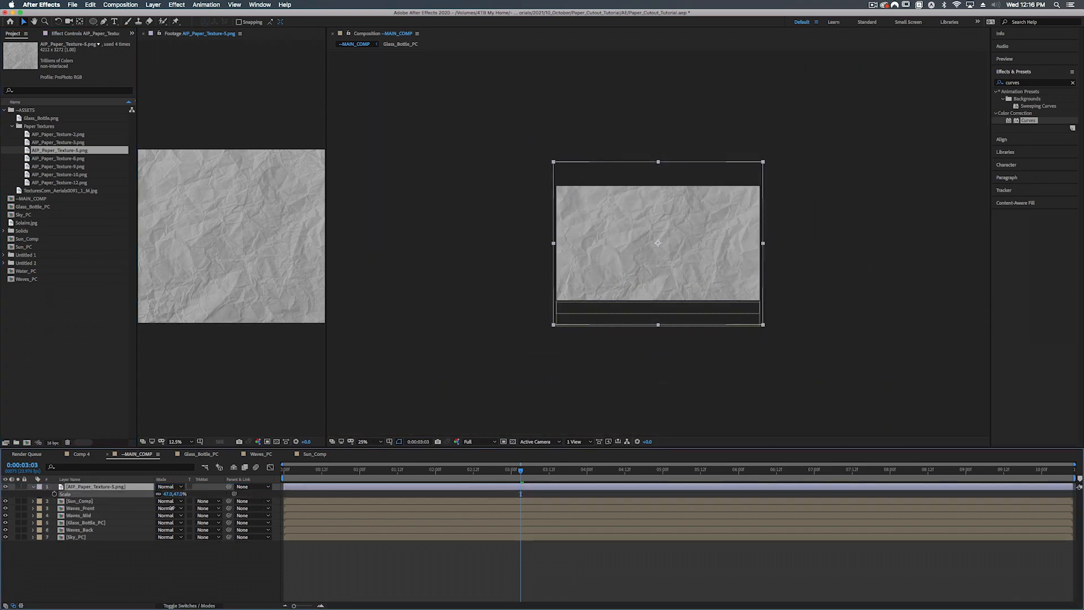
# - Set the blending mode of the AIP_Paper_Texture-5.png layer to Overlay
pyautogui.click(169, 487)
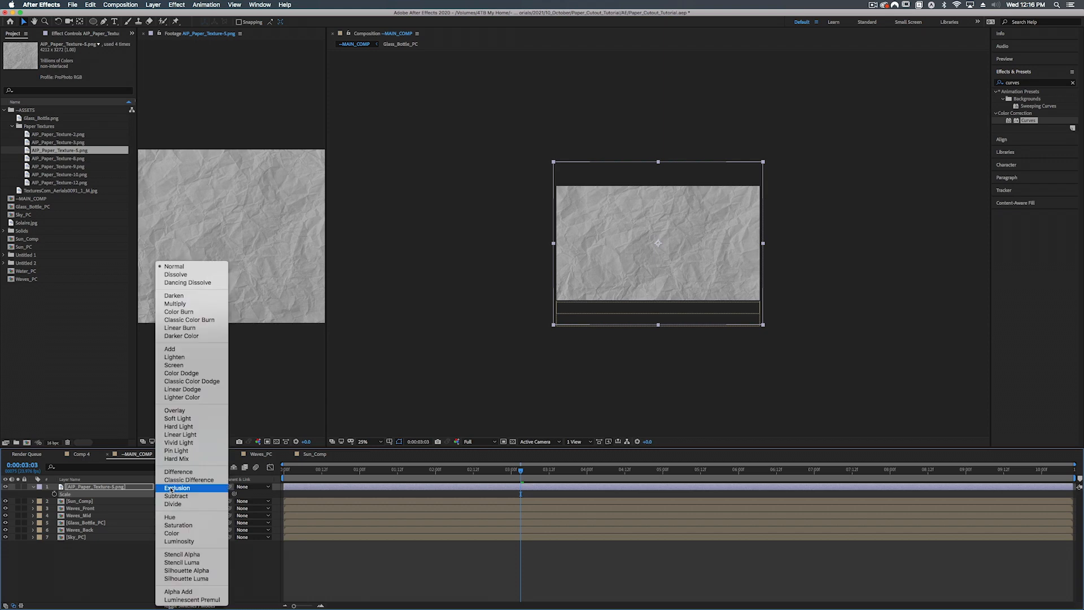
pyautogui.click(174, 411)
pyautogui.press('.')
pyautogui.press('.')
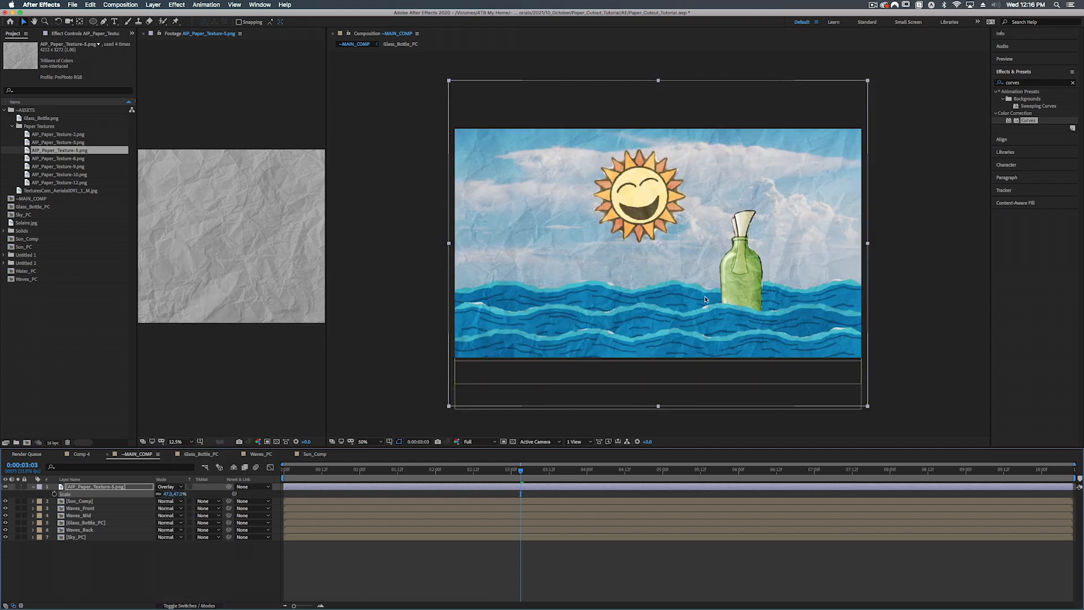
pyautogui.press('.')
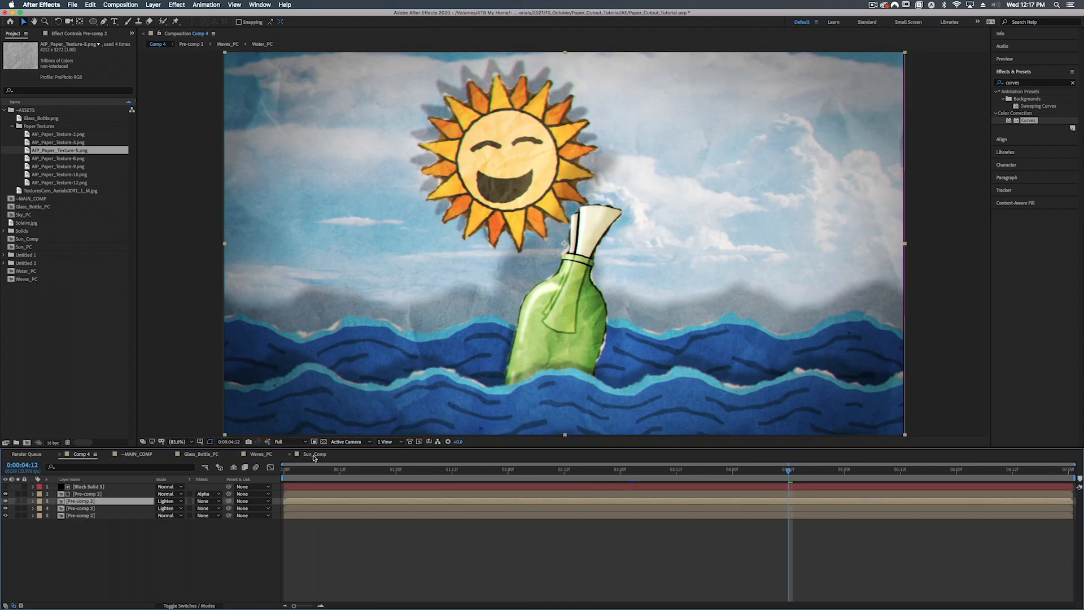
# - Open Sun_PC from Sun_Comp and change the fill of Ellipse 1 in the Sun layer to a more saturated, fully bright yellow
pyautogui.click(314, 454)
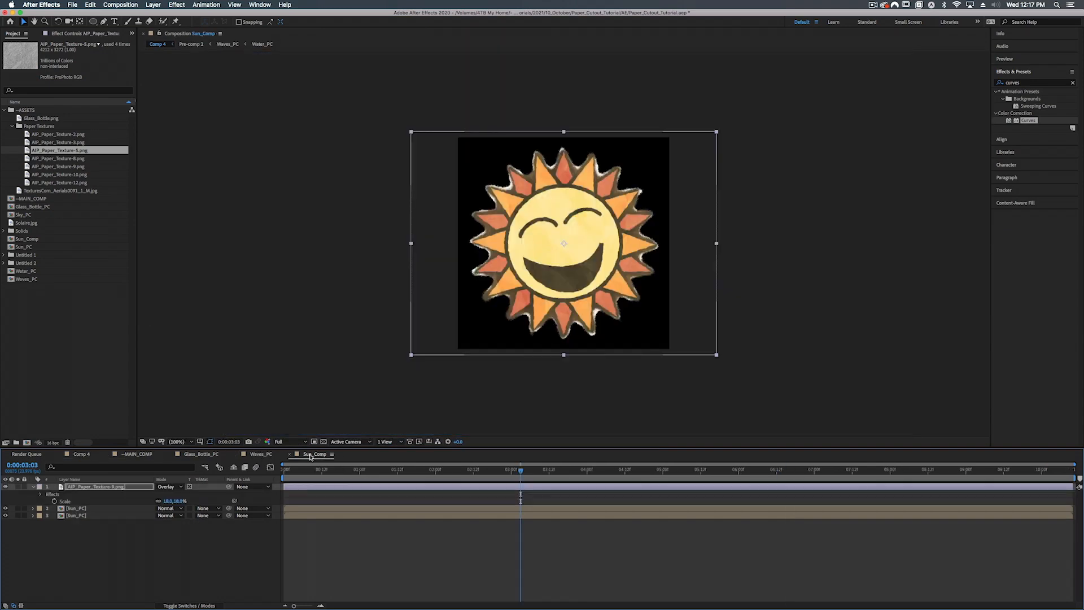
pyautogui.doubleClick(76, 509)
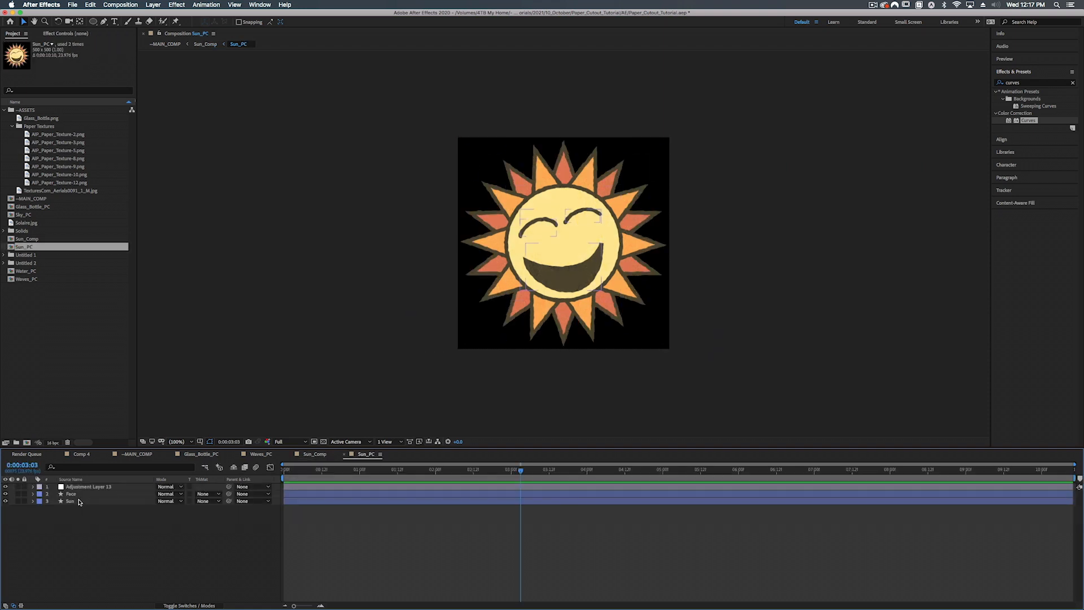
pyautogui.click(75, 500)
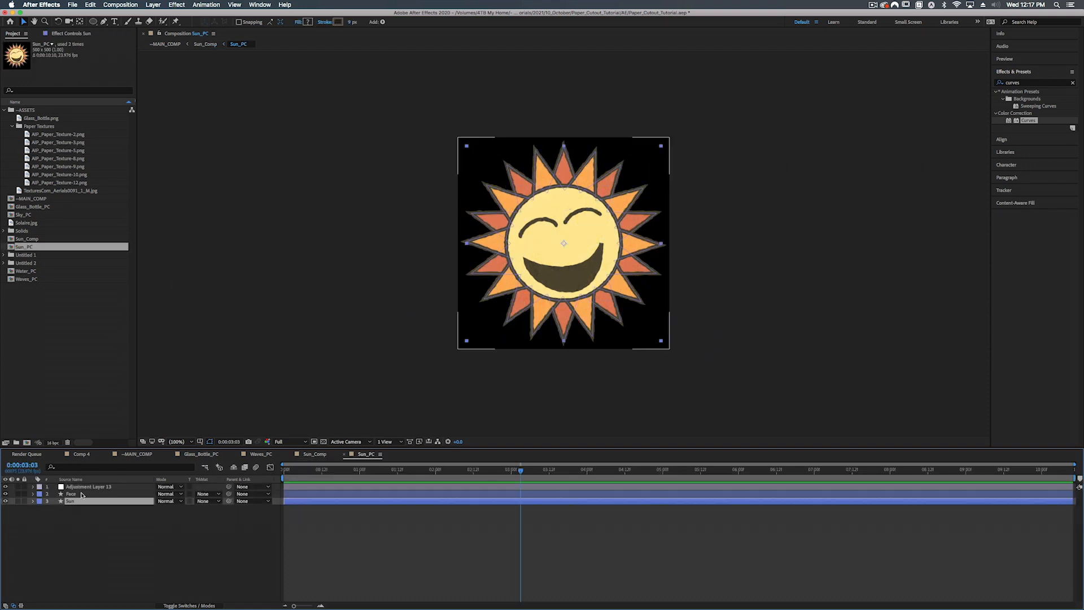
pyautogui.click(33, 501)
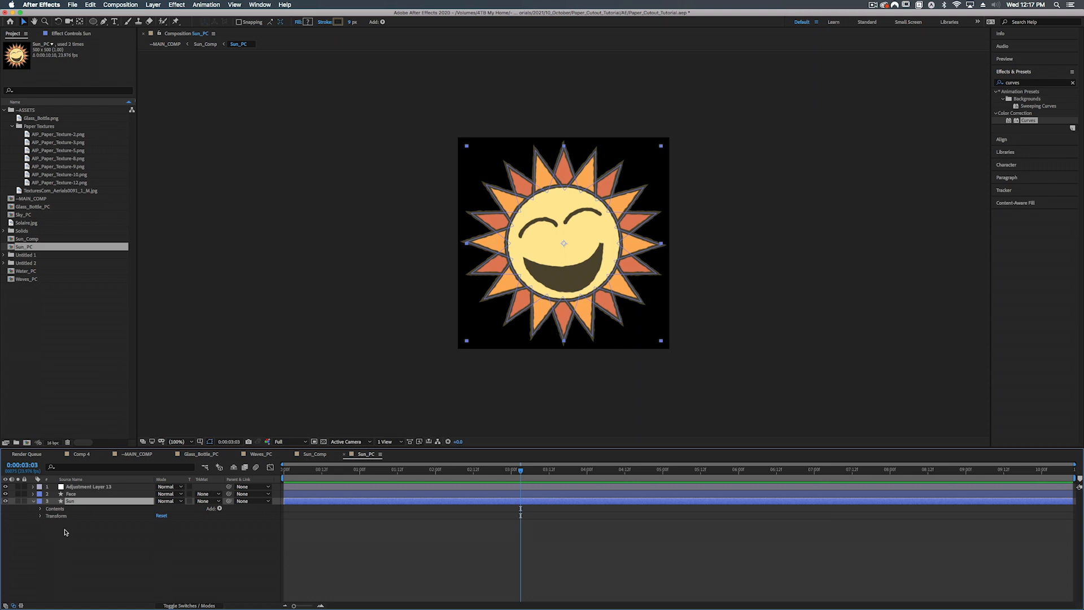
pyautogui.click(40, 509)
pyautogui.click(63, 516)
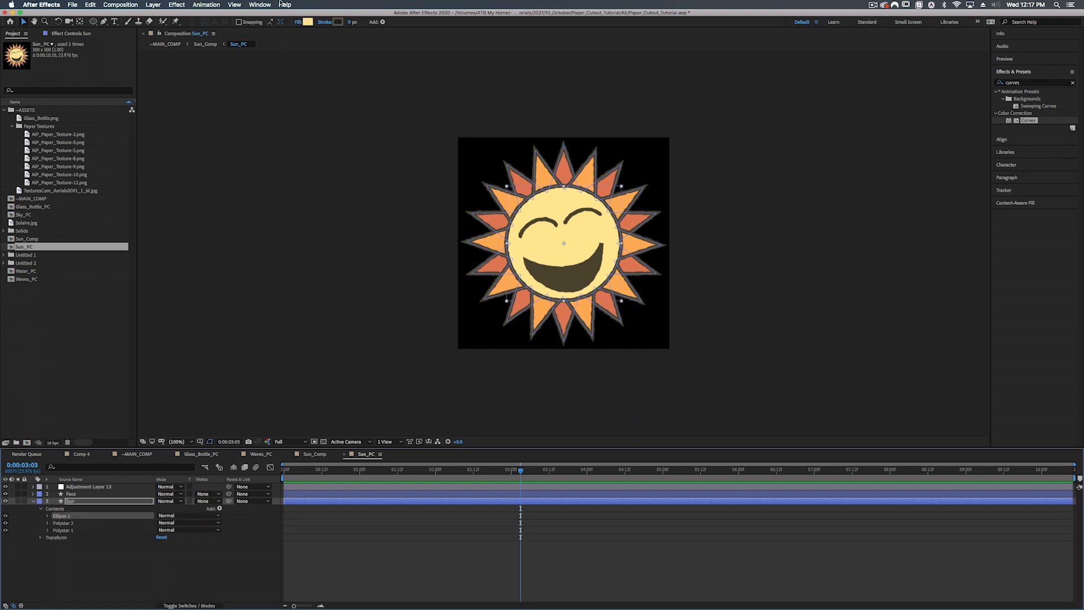
pyautogui.click(308, 21)
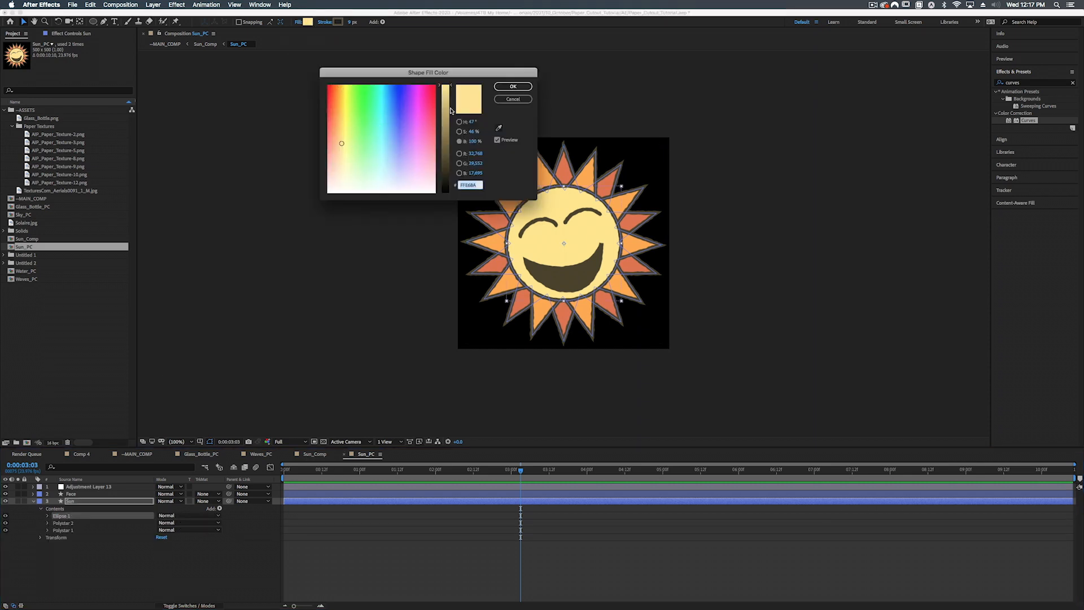
pyautogui.moveTo(451, 86); pyautogui.dragTo(452, 93)
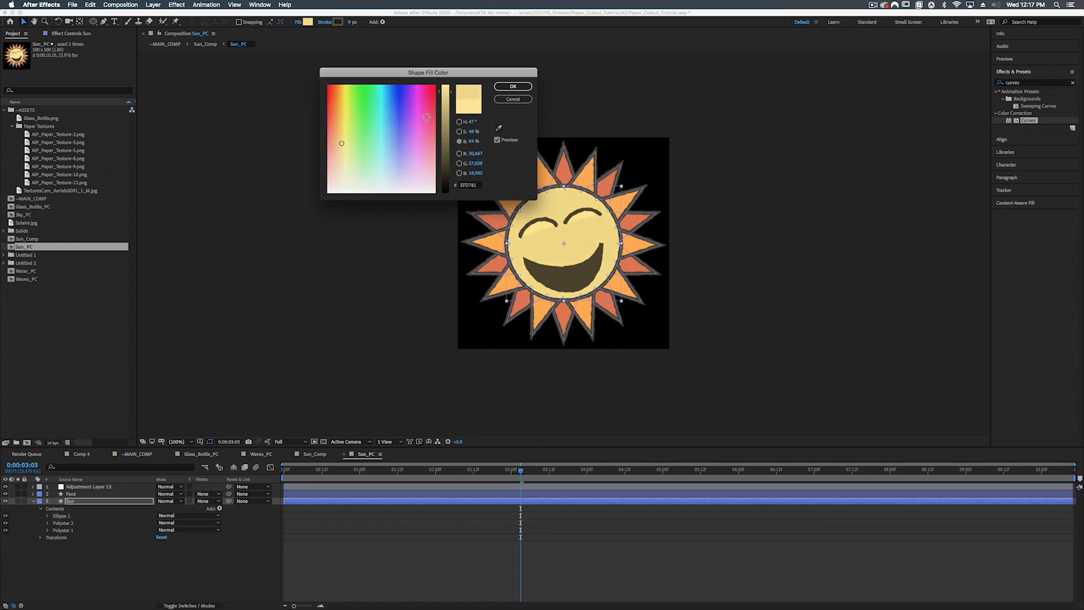
pyautogui.click(341, 128)
pyautogui.moveTo(341, 128); pyautogui.dragTo(342, 131)
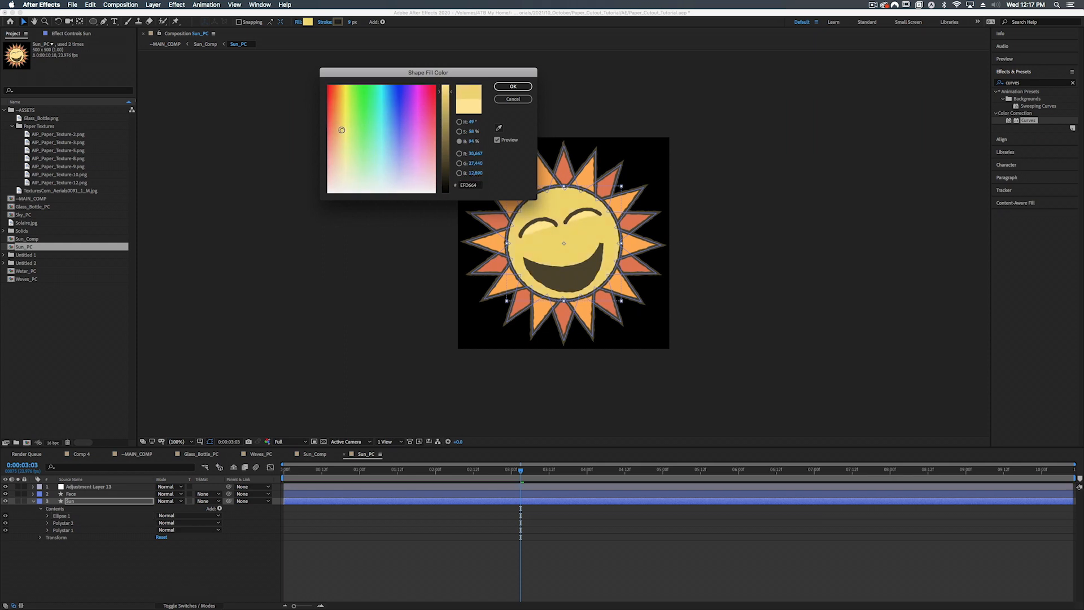
pyautogui.moveTo(452, 95); pyautogui.dragTo(452, 85)
pyautogui.click(511, 86)
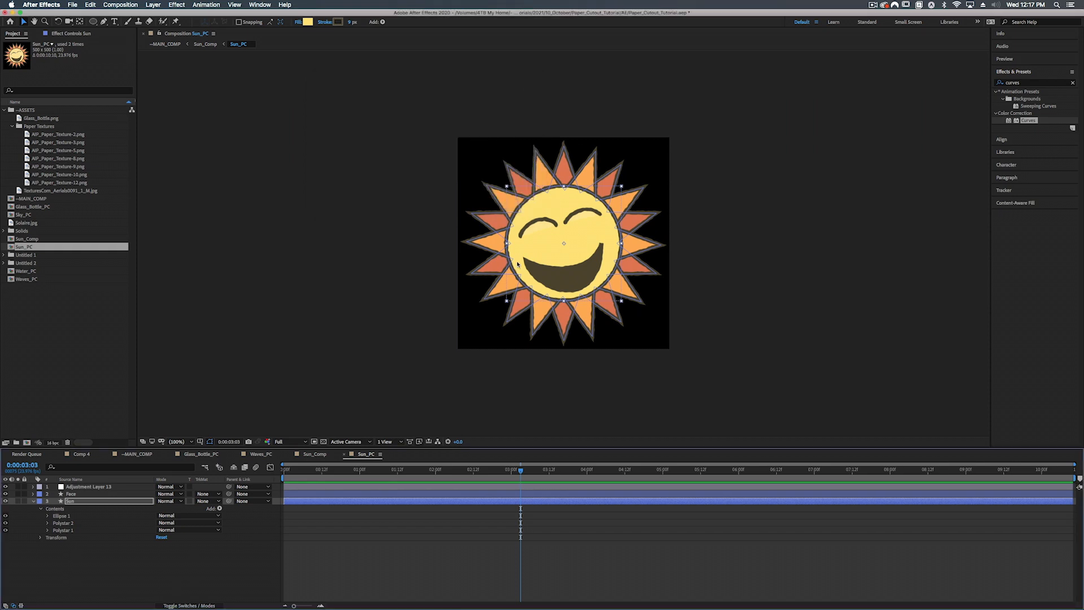
# - Set the fill of Shape 1, the left eye in the Face layer, to None
pyautogui.press('.')
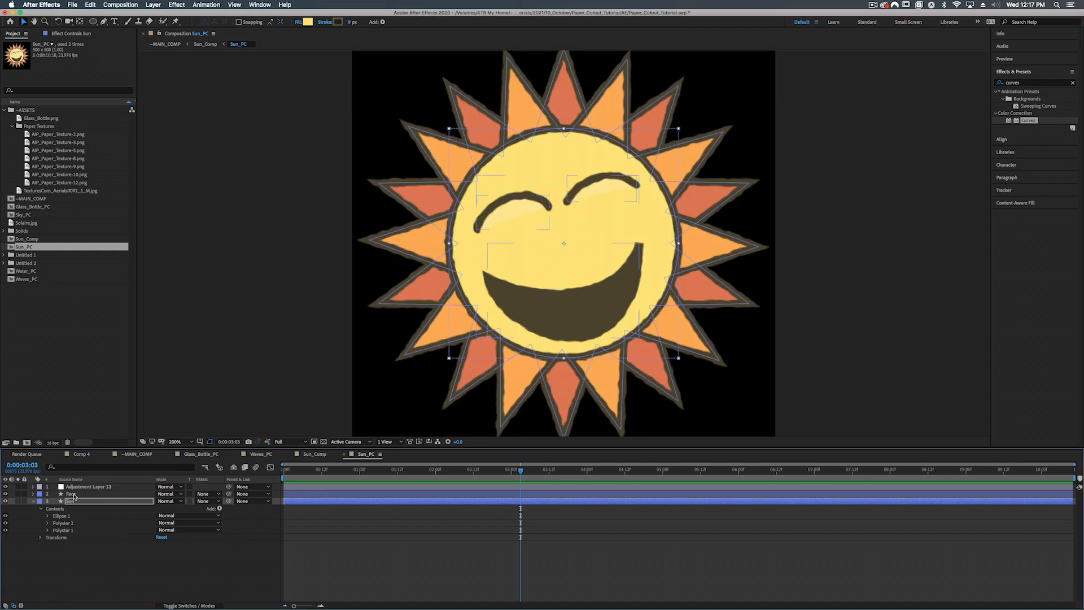
pyautogui.click(47, 494)
pyautogui.click(33, 494)
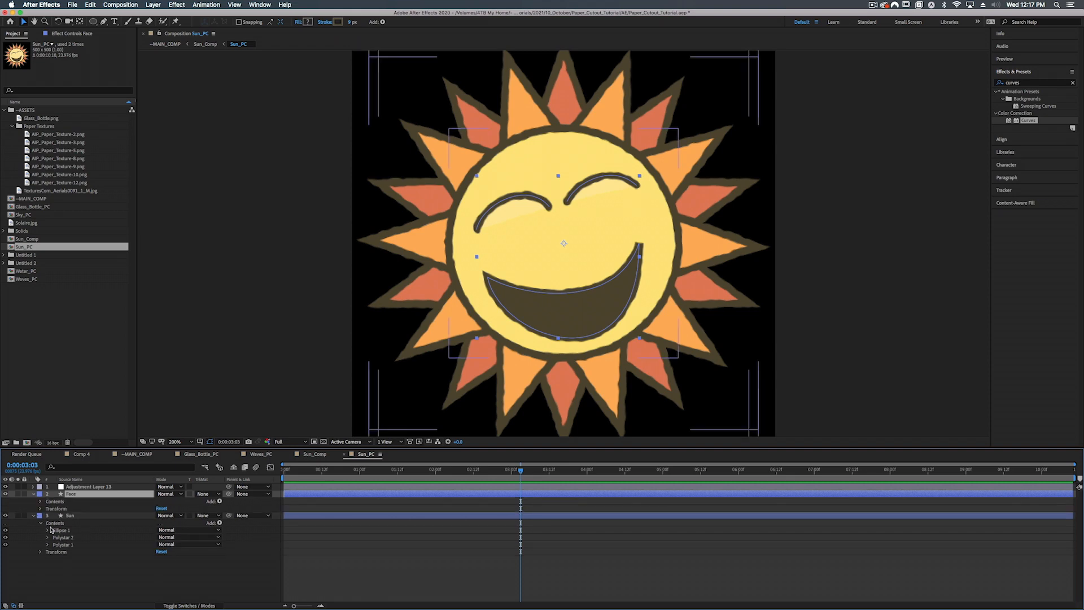
pyautogui.click(40, 501)
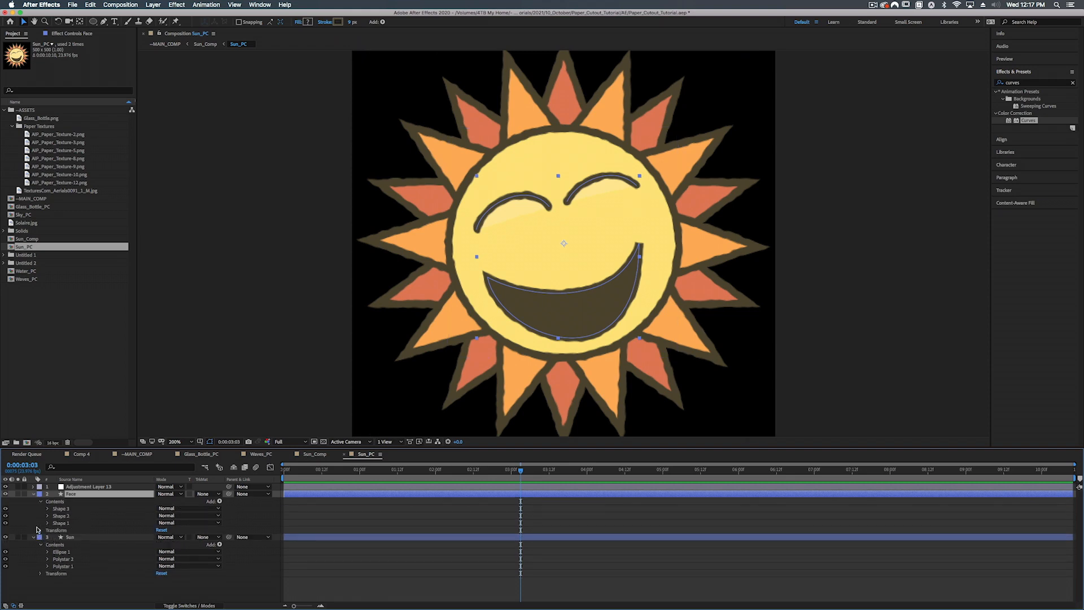
pyautogui.click(48, 523)
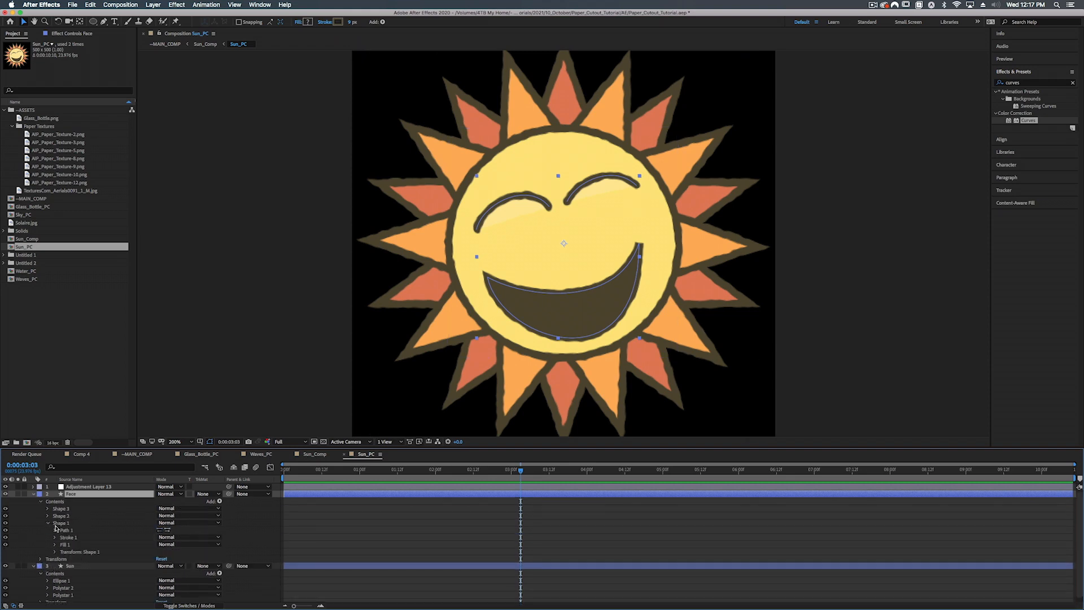
pyautogui.click(62, 523)
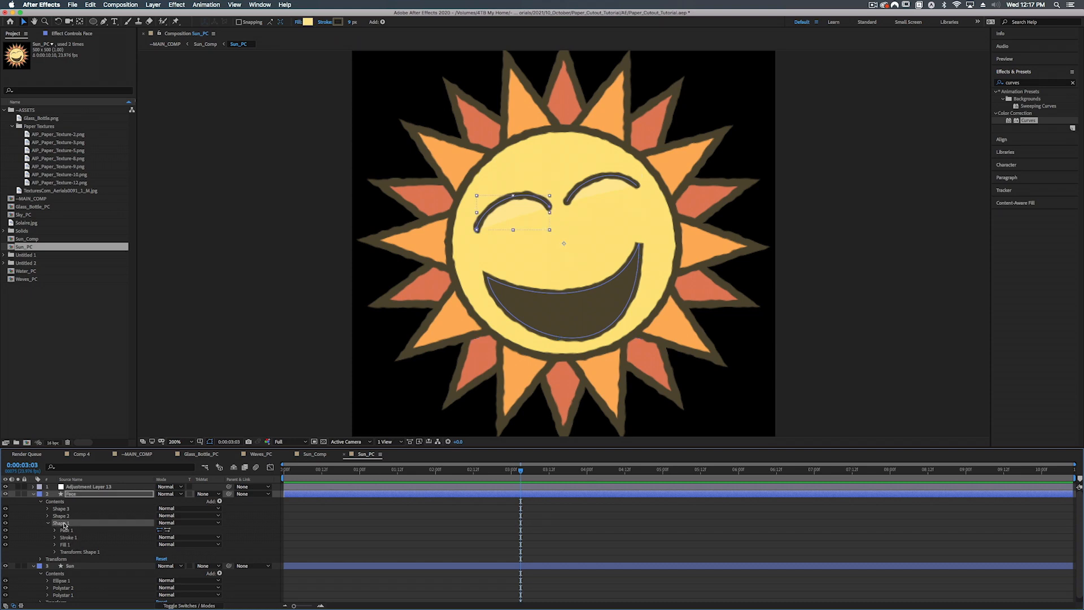
pyautogui.click(298, 22)
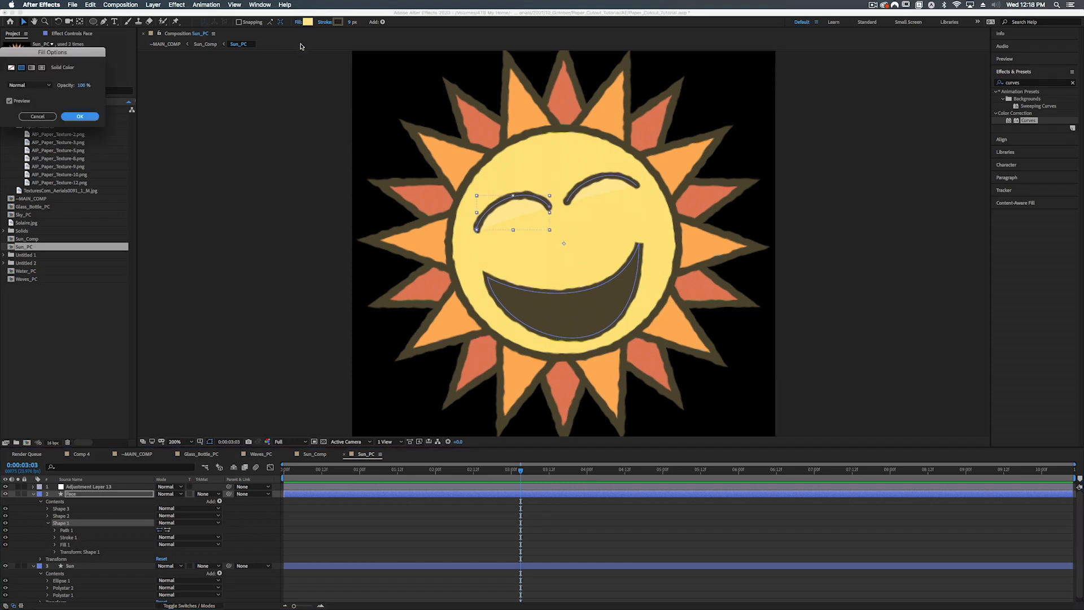
pyautogui.moveTo(24, 55); pyautogui.dragTo(523, 149)
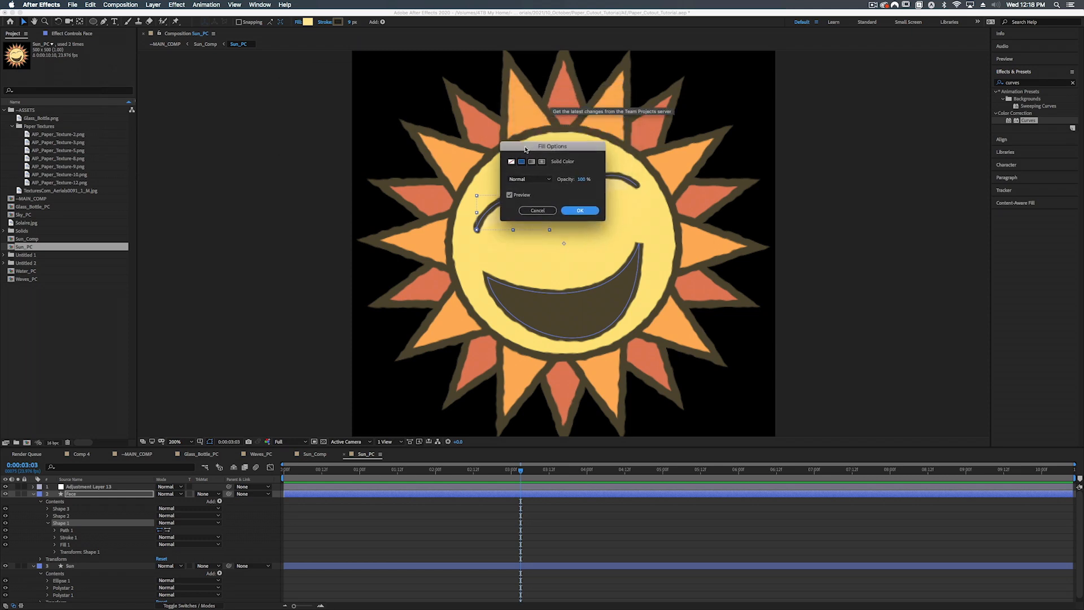
pyautogui.click(511, 162)
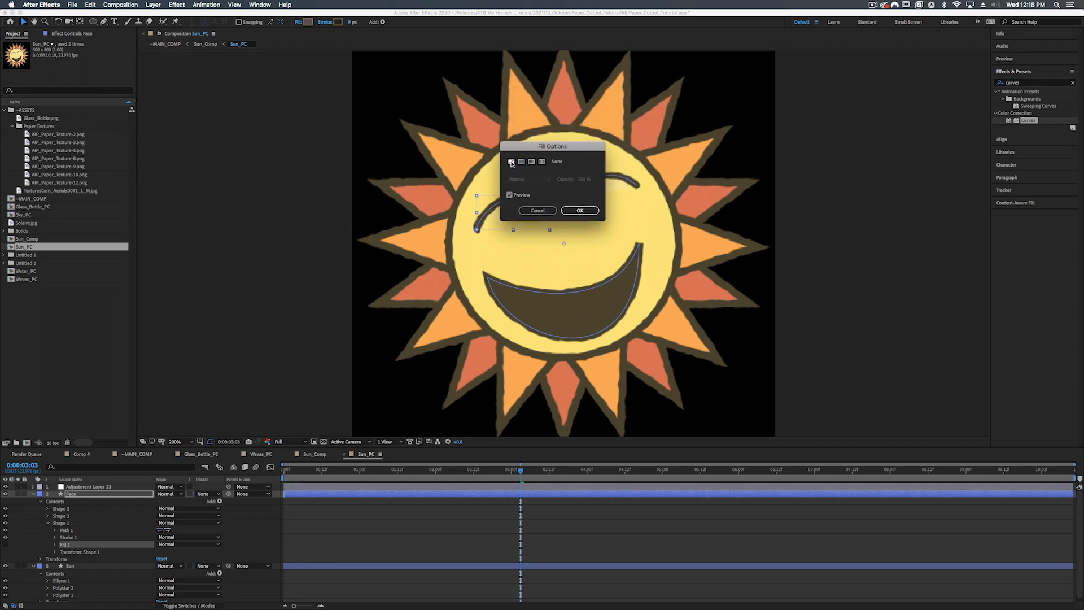
pyautogui.click(580, 210)
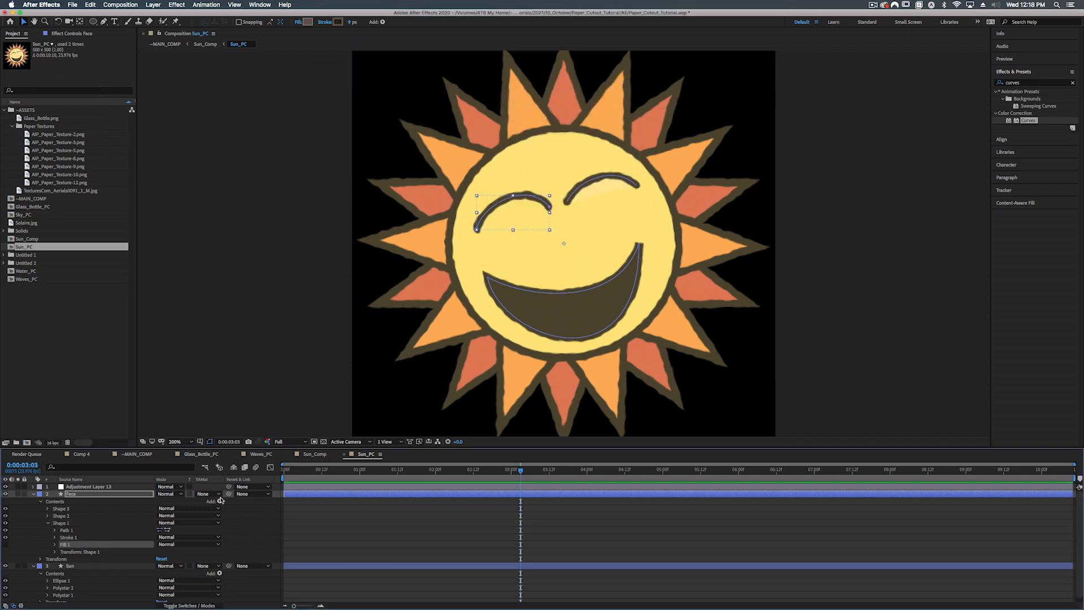
# - Set the fill of Shape 2, the right eye in the Face layer, to None
pyautogui.click(59, 515)
pyautogui.click(298, 22)
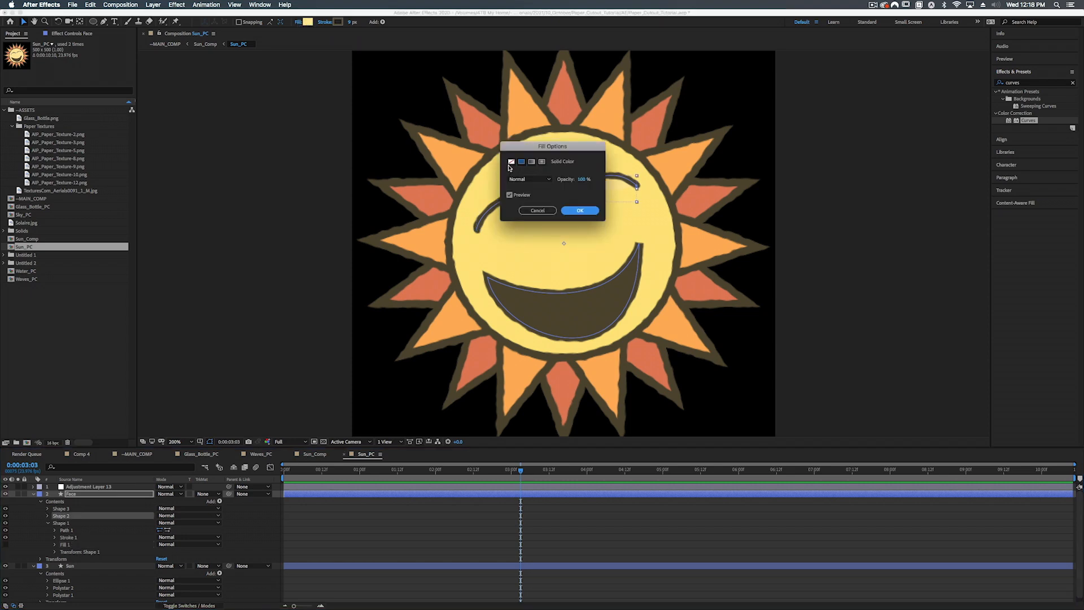
pyautogui.click(512, 162)
pyautogui.click(585, 212)
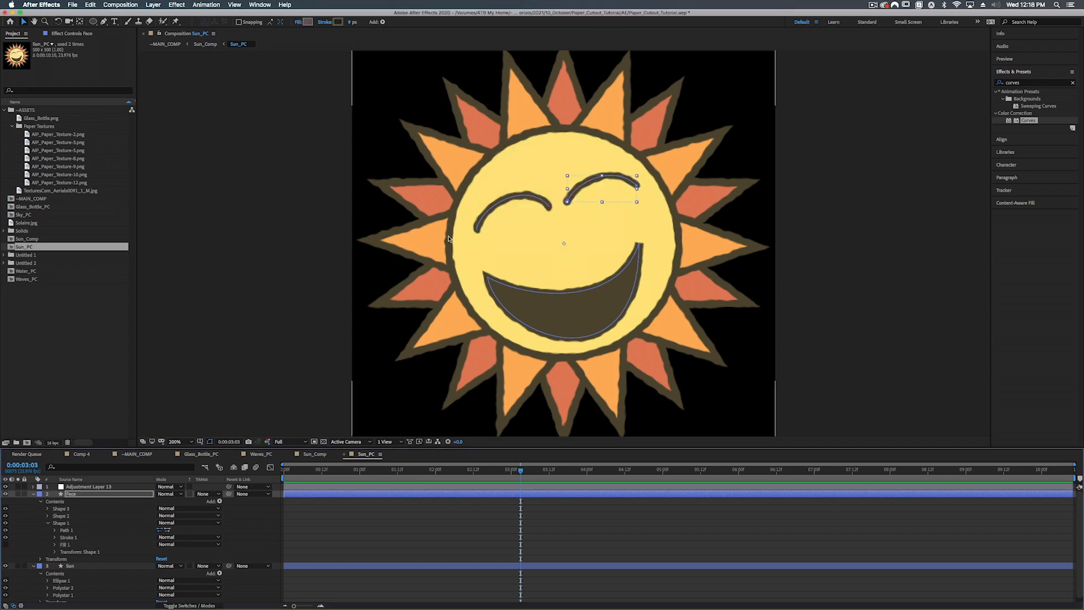
# - Change the fill of Polystar 2, the orange rays in the Sun layer, to a more saturated orange
pyautogui.click(61, 523)
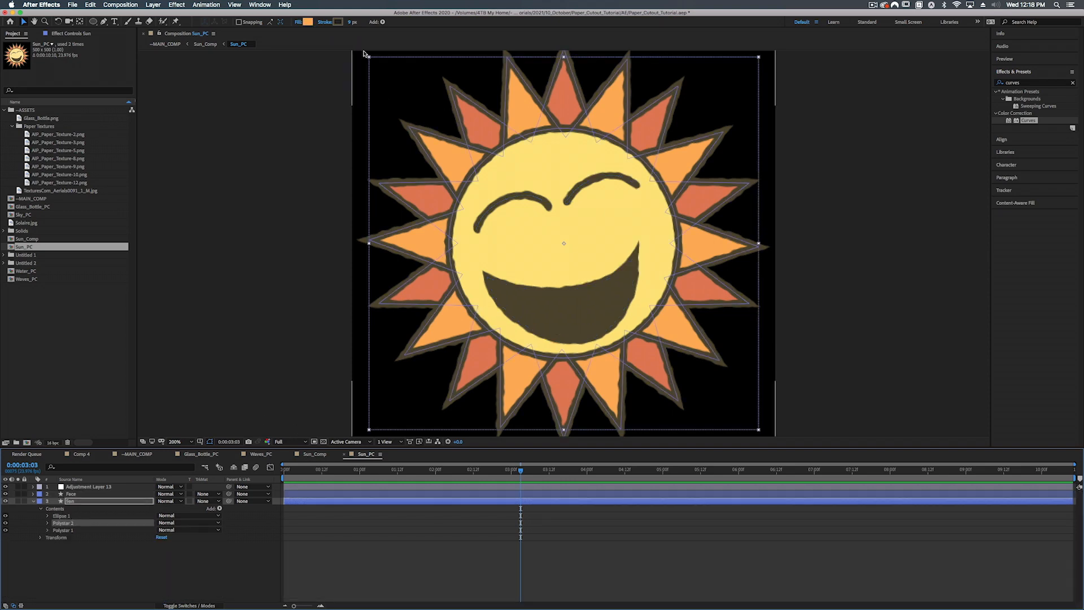
pyautogui.click(307, 22)
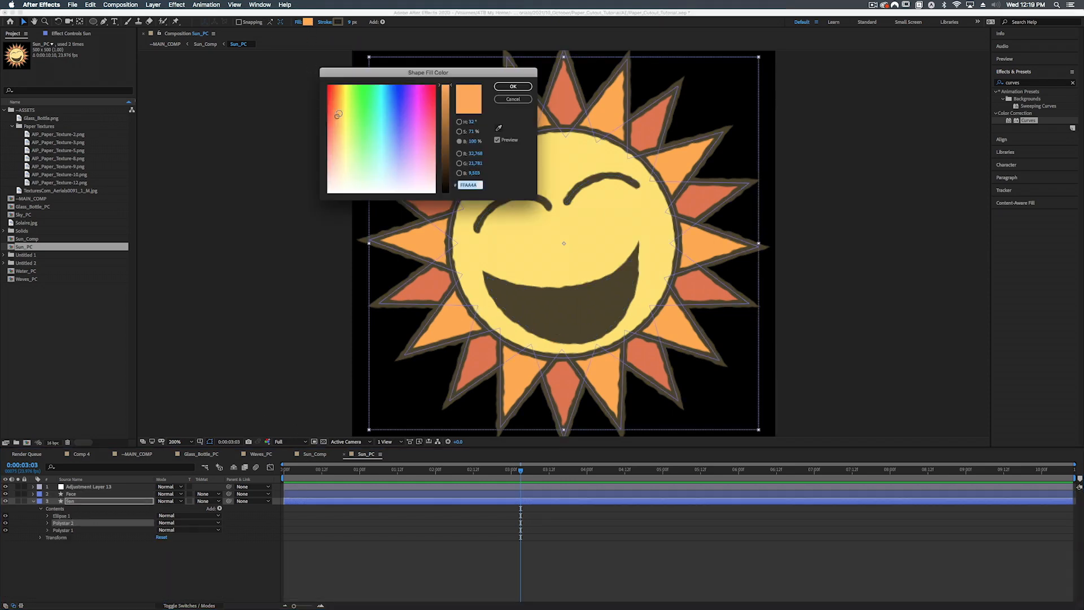
pyautogui.click(338, 112)
pyautogui.moveTo(339, 113); pyautogui.dragTo(339, 121)
pyautogui.moveTo(474, 132); pyautogui.dragTo(484, 130)
pyautogui.click(513, 87)
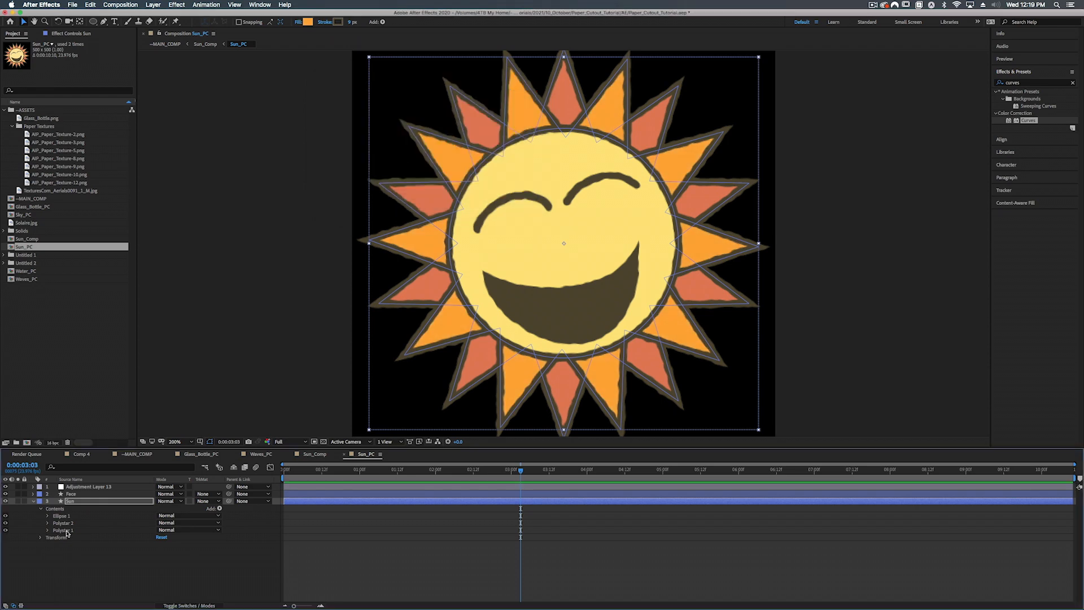
# - Raise the saturation of the fill of Polystar 1, the red-orange rays in the Sun layer, to 74%
pyautogui.click(305, 22)
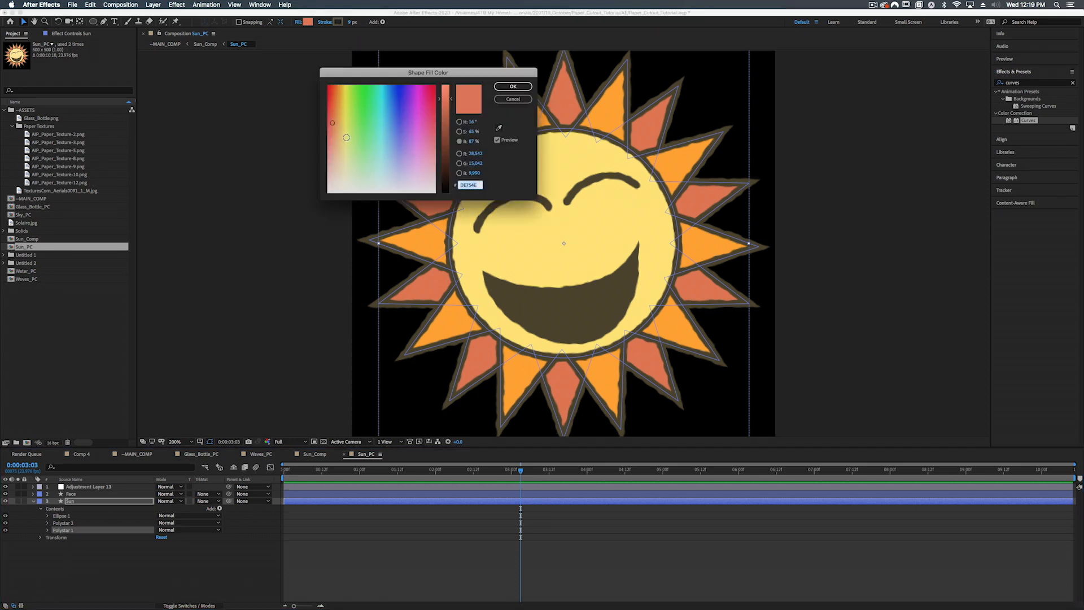
pyautogui.moveTo(473, 131); pyautogui.dragTo(478, 131)
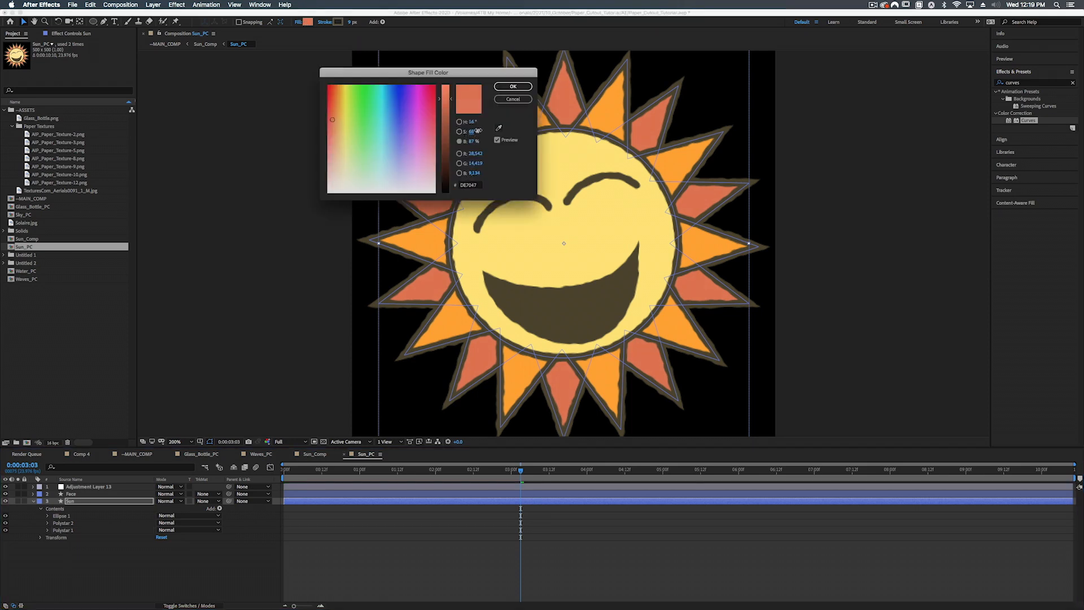
pyautogui.click(507, 88)
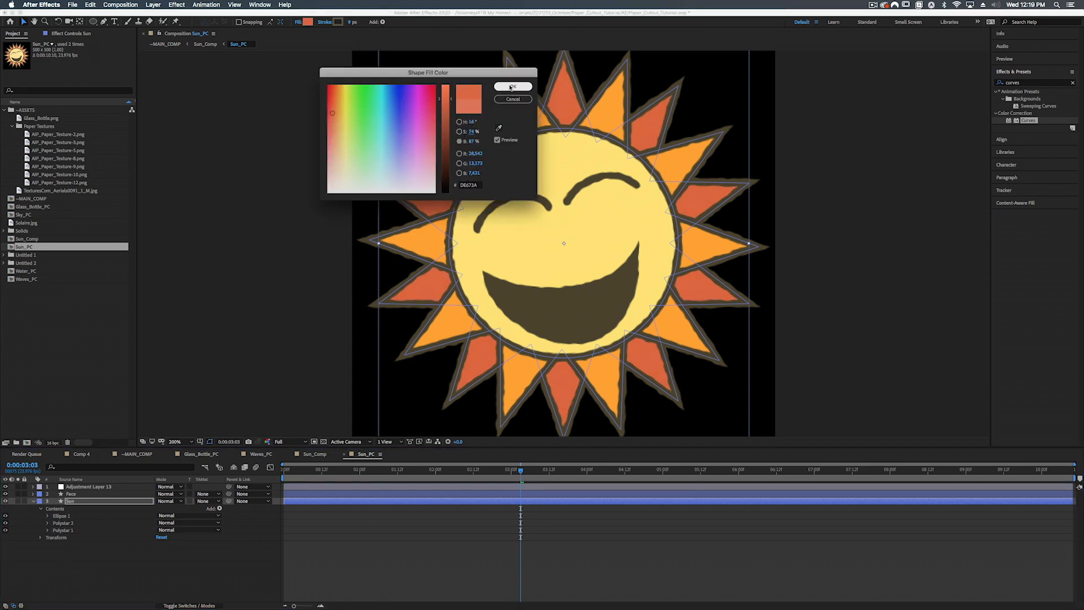
# - Return to ~MAIN_COMP and lower the opacity of the AIP_Paper_Texture-5.png layer to 34%
pyautogui.click(144, 454)
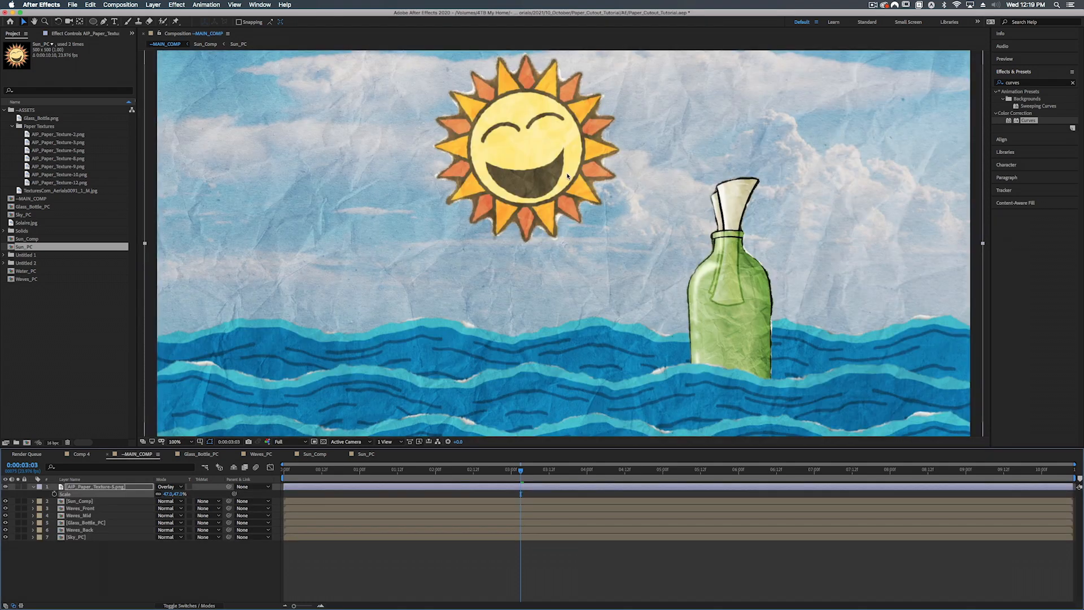
pyautogui.press(',')
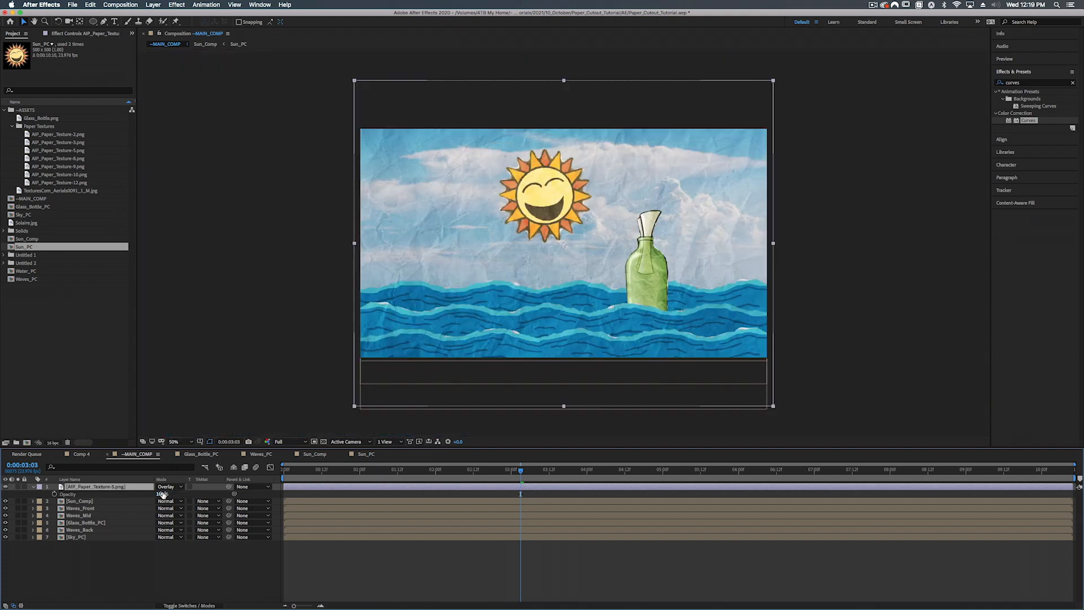
pyautogui.press('t')
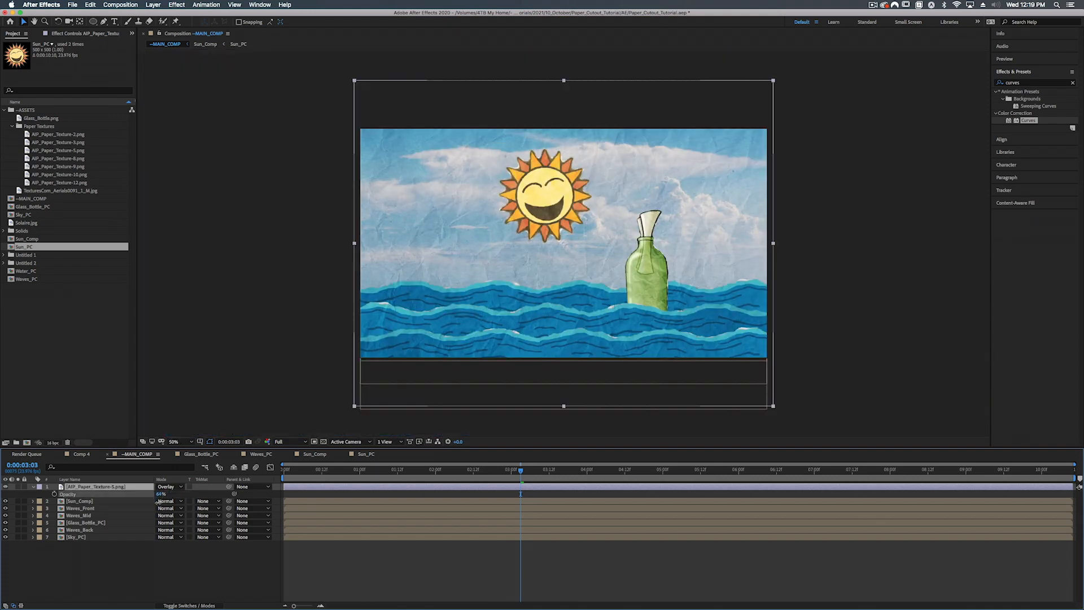
pyautogui.moveTo(158, 504); pyautogui.dragTo(158, 507)
pyautogui.press('.')
pyautogui.press('.')
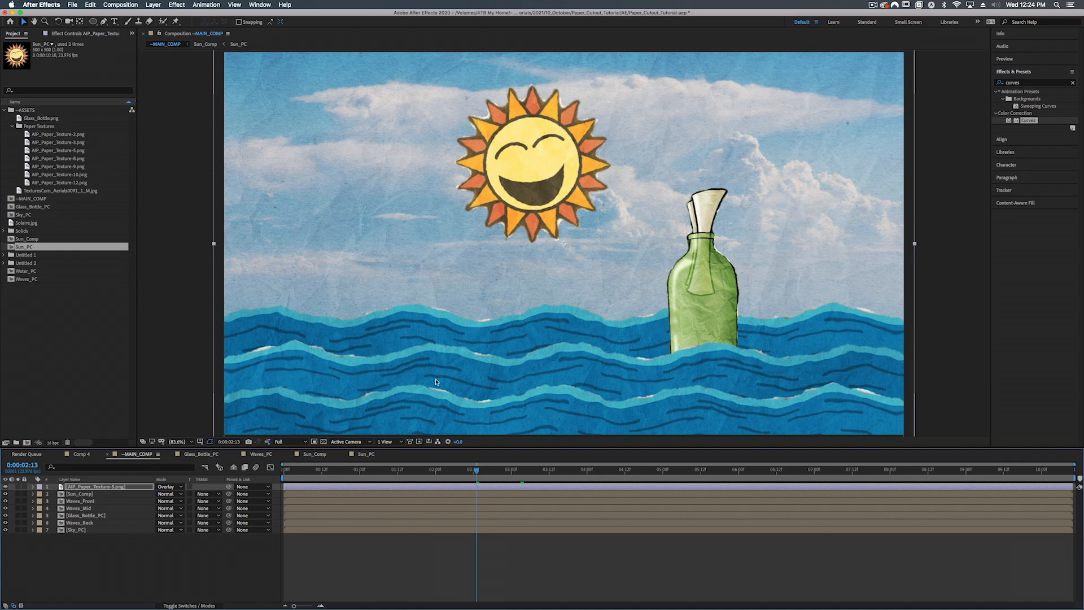
pyautogui.click(82, 454)
pyautogui.press('t')
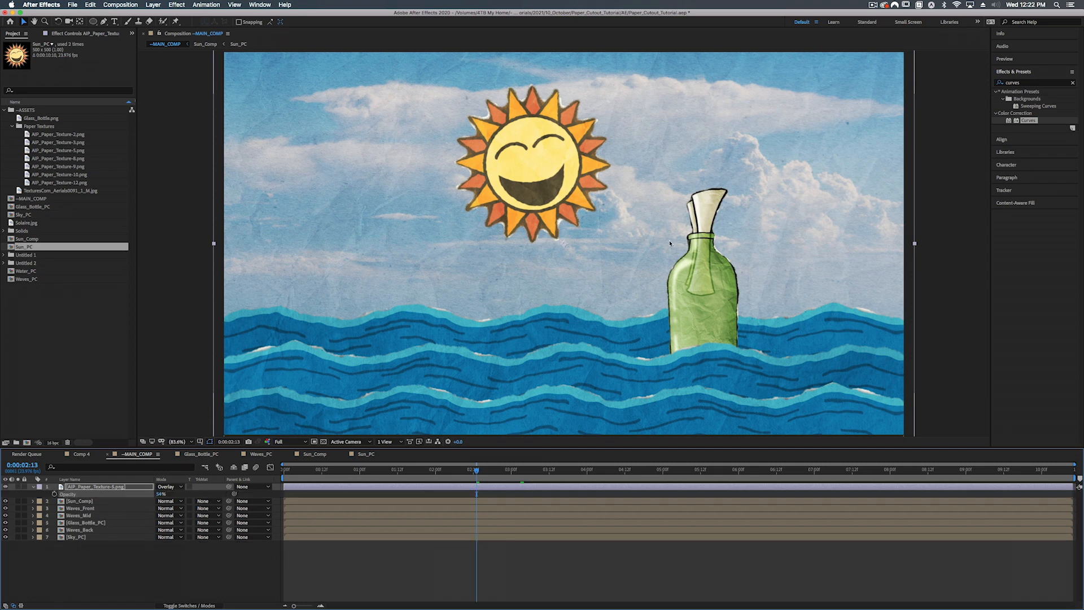